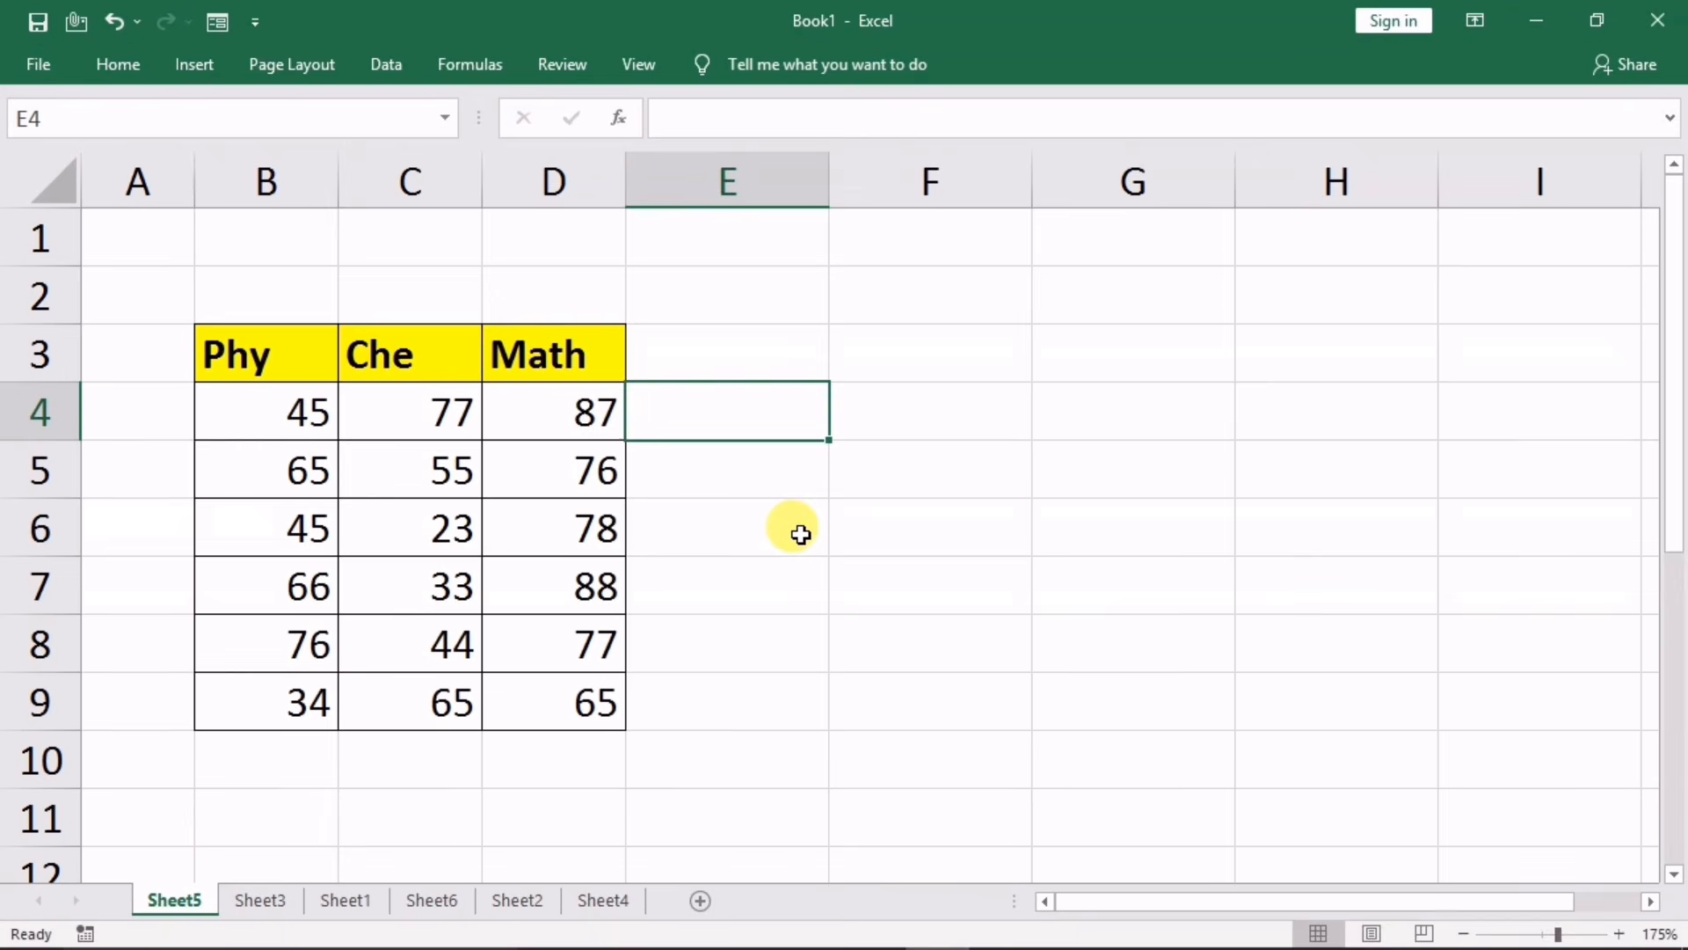
Step: Enter the formula =B4+C4+D4 in cell E4 to add the first row's three subject marks
text(=)
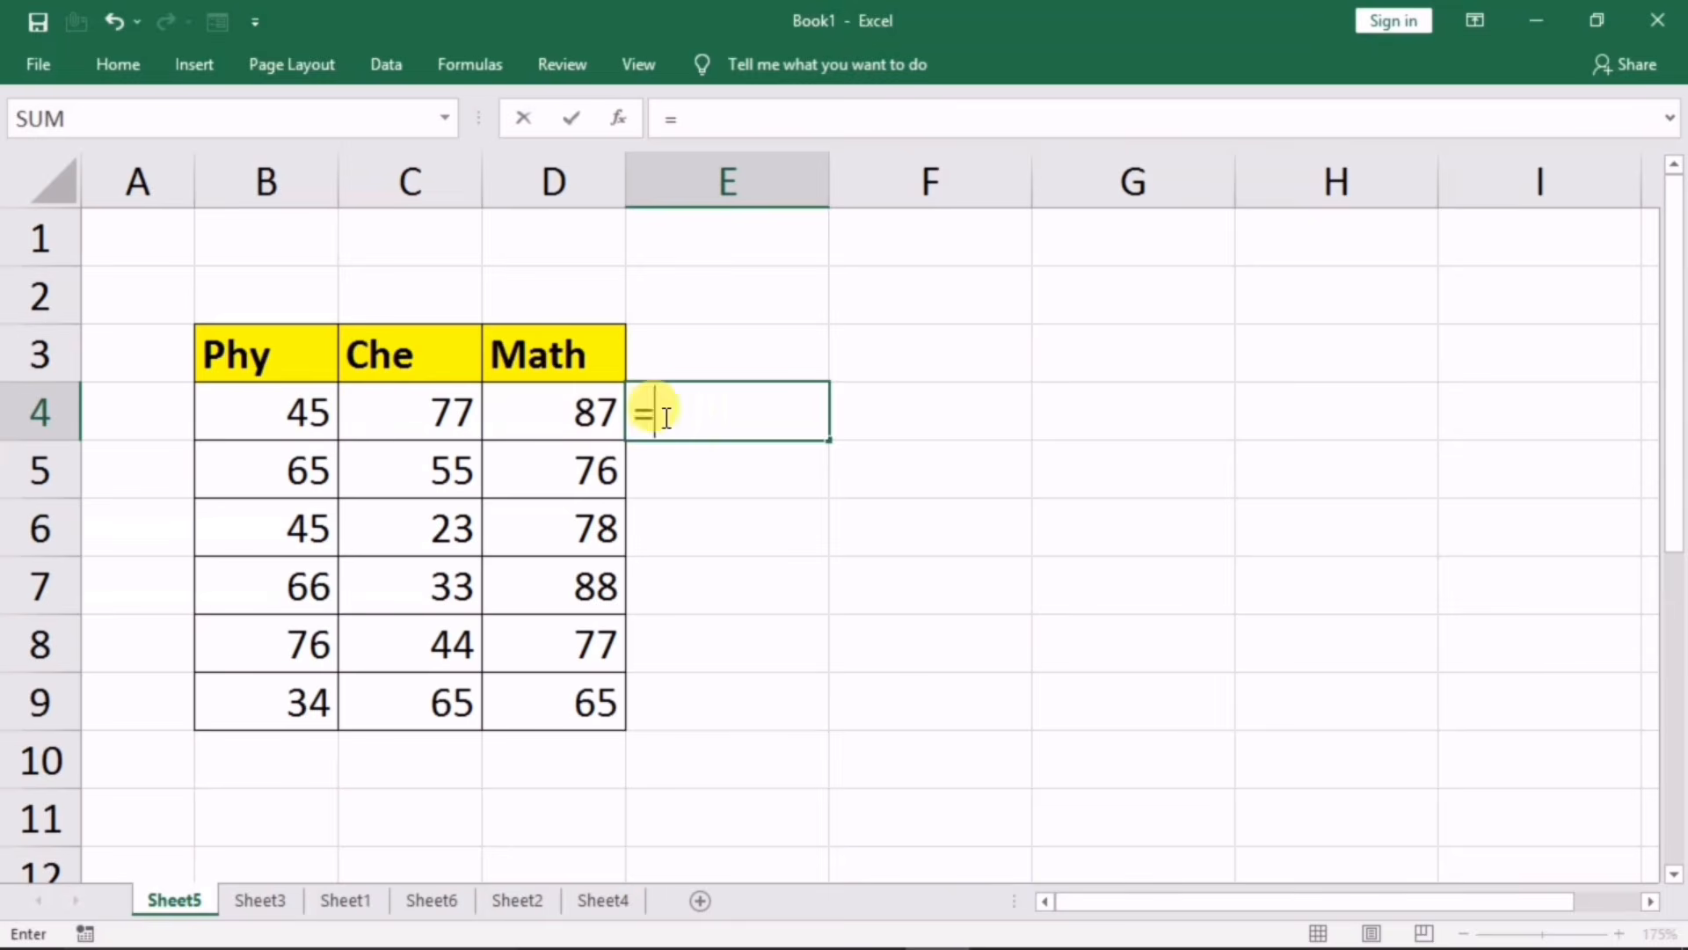
click(265, 408)
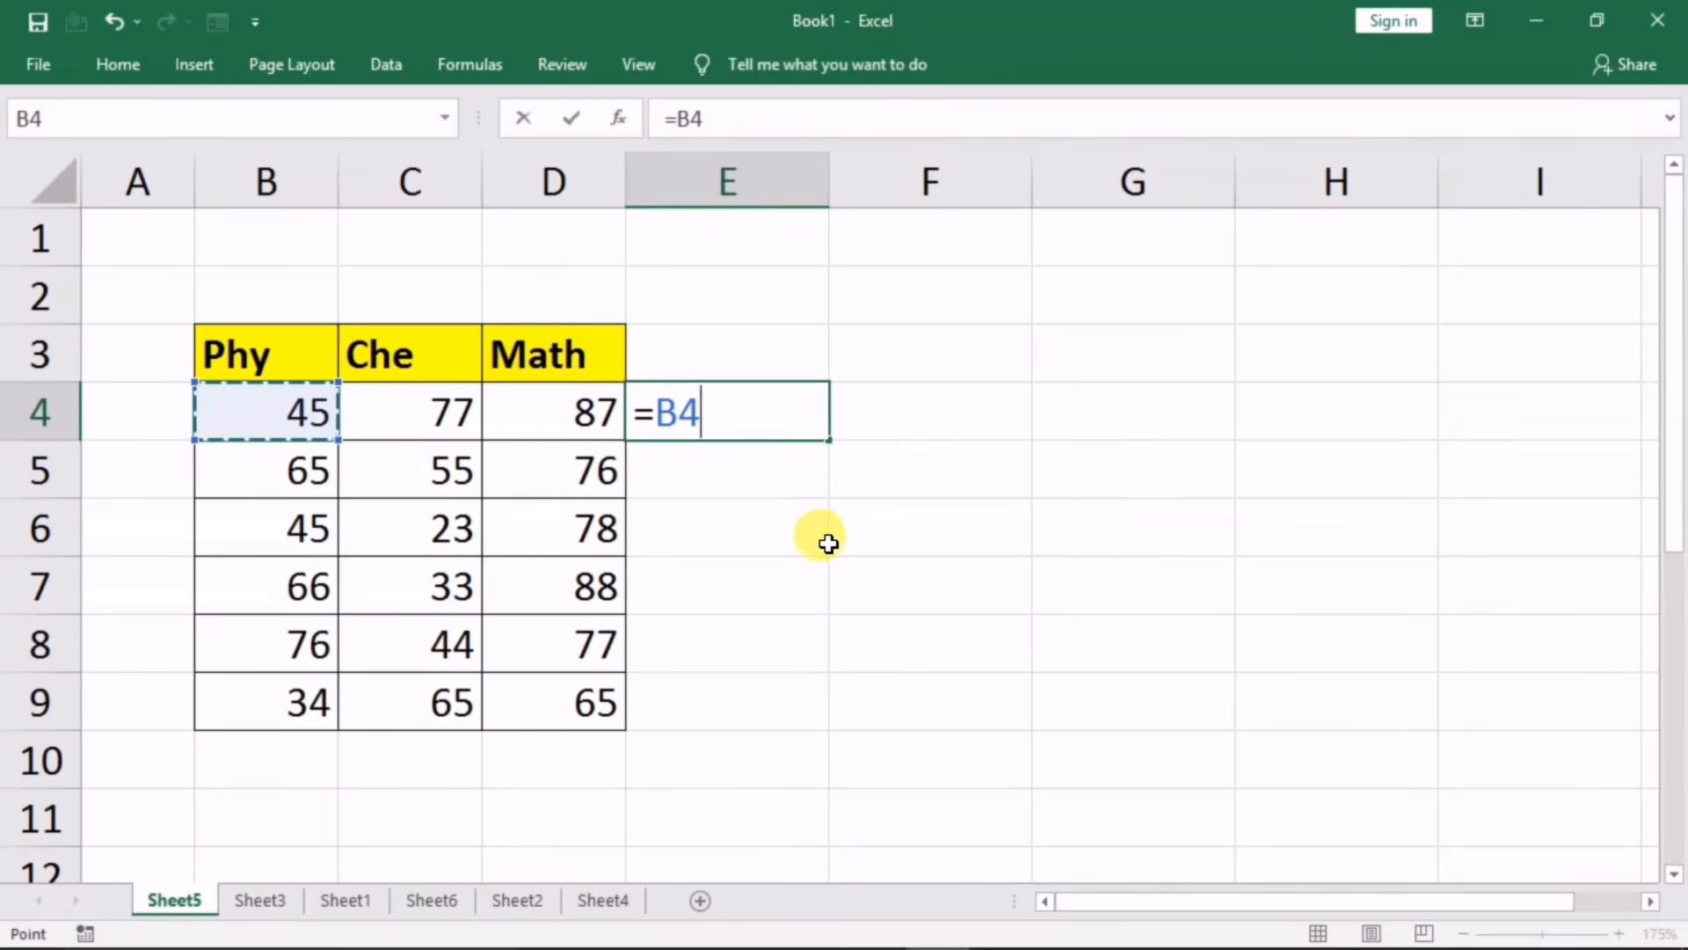
text(+)
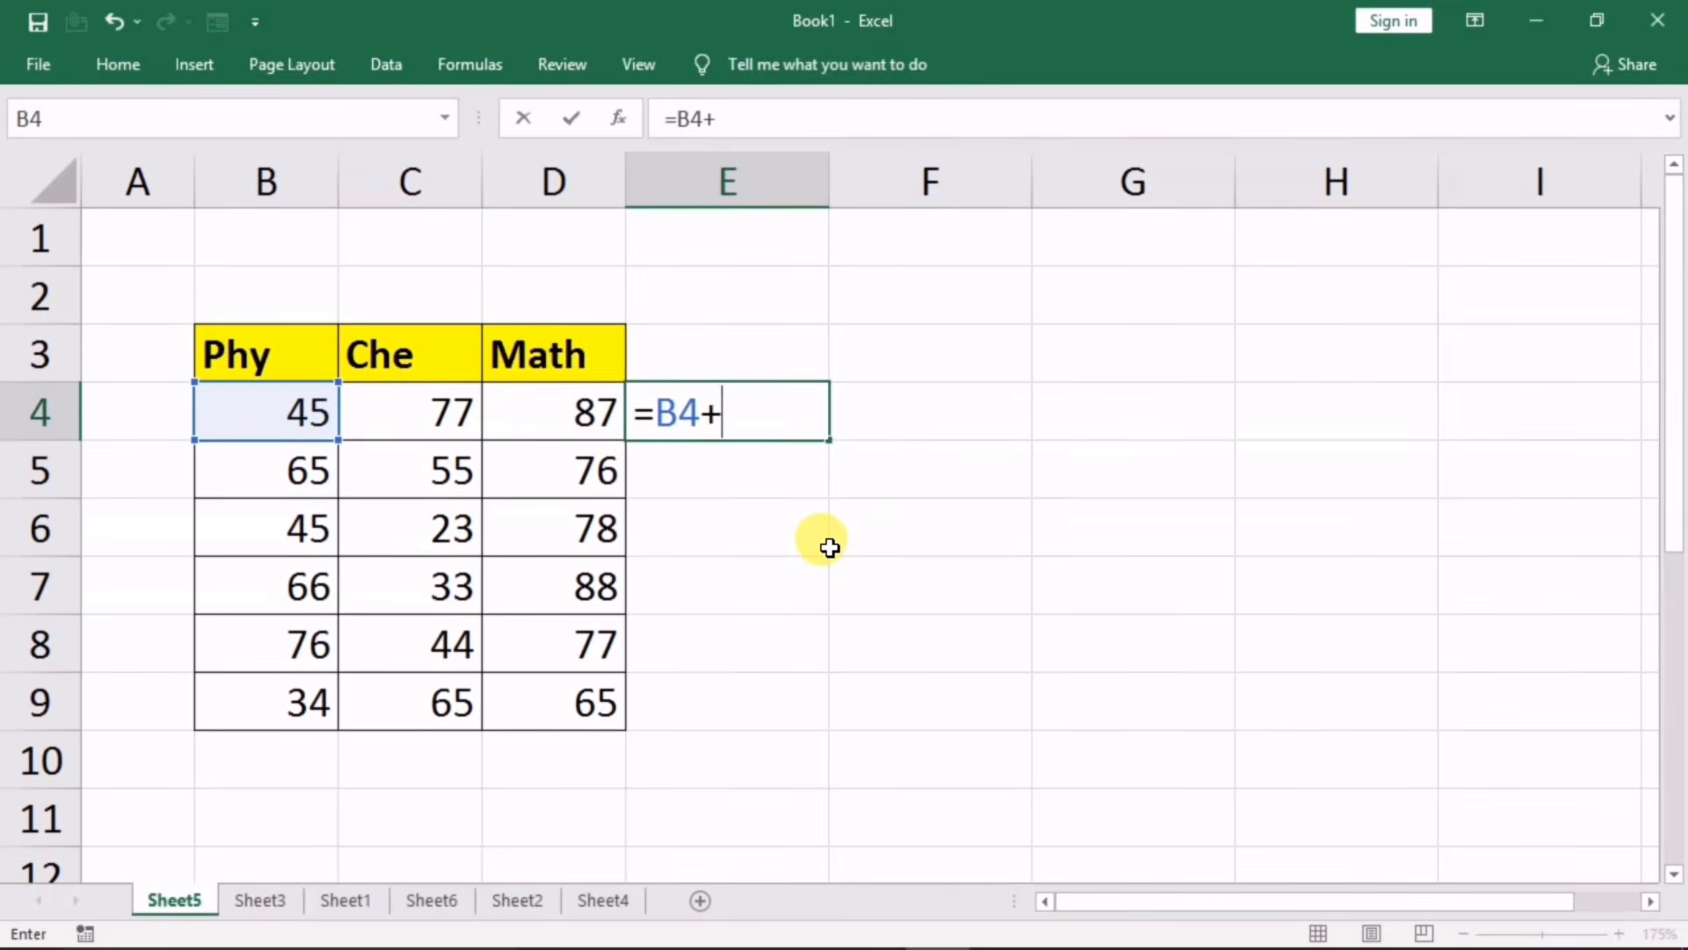
click(381, 419)
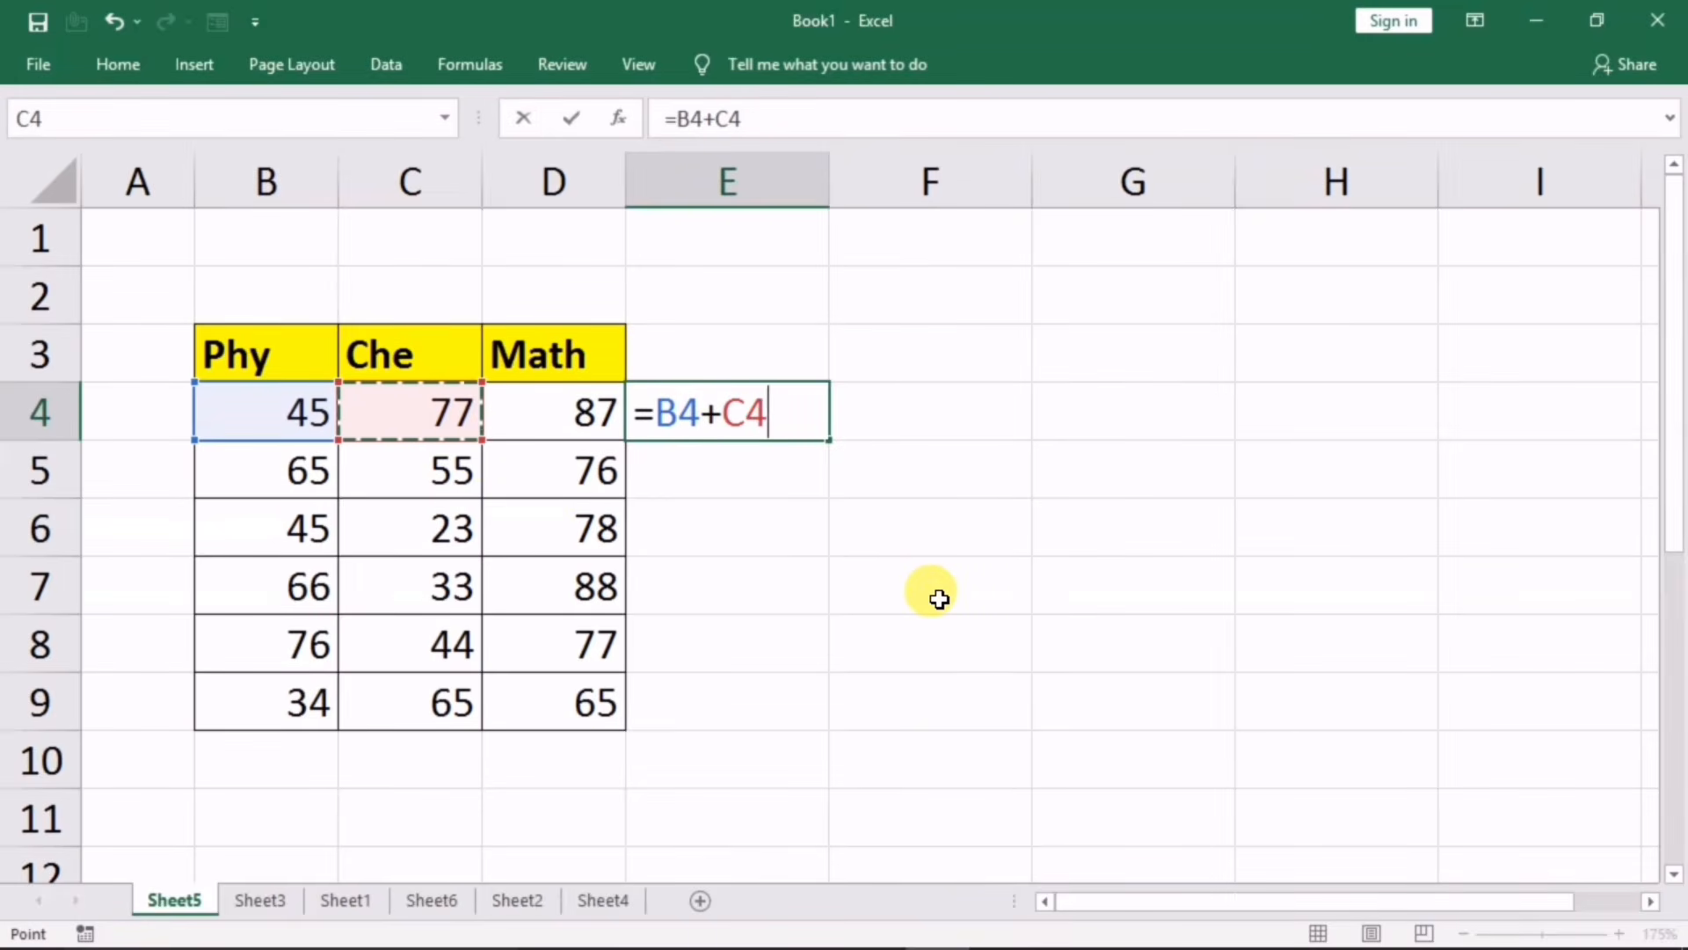
text(+)
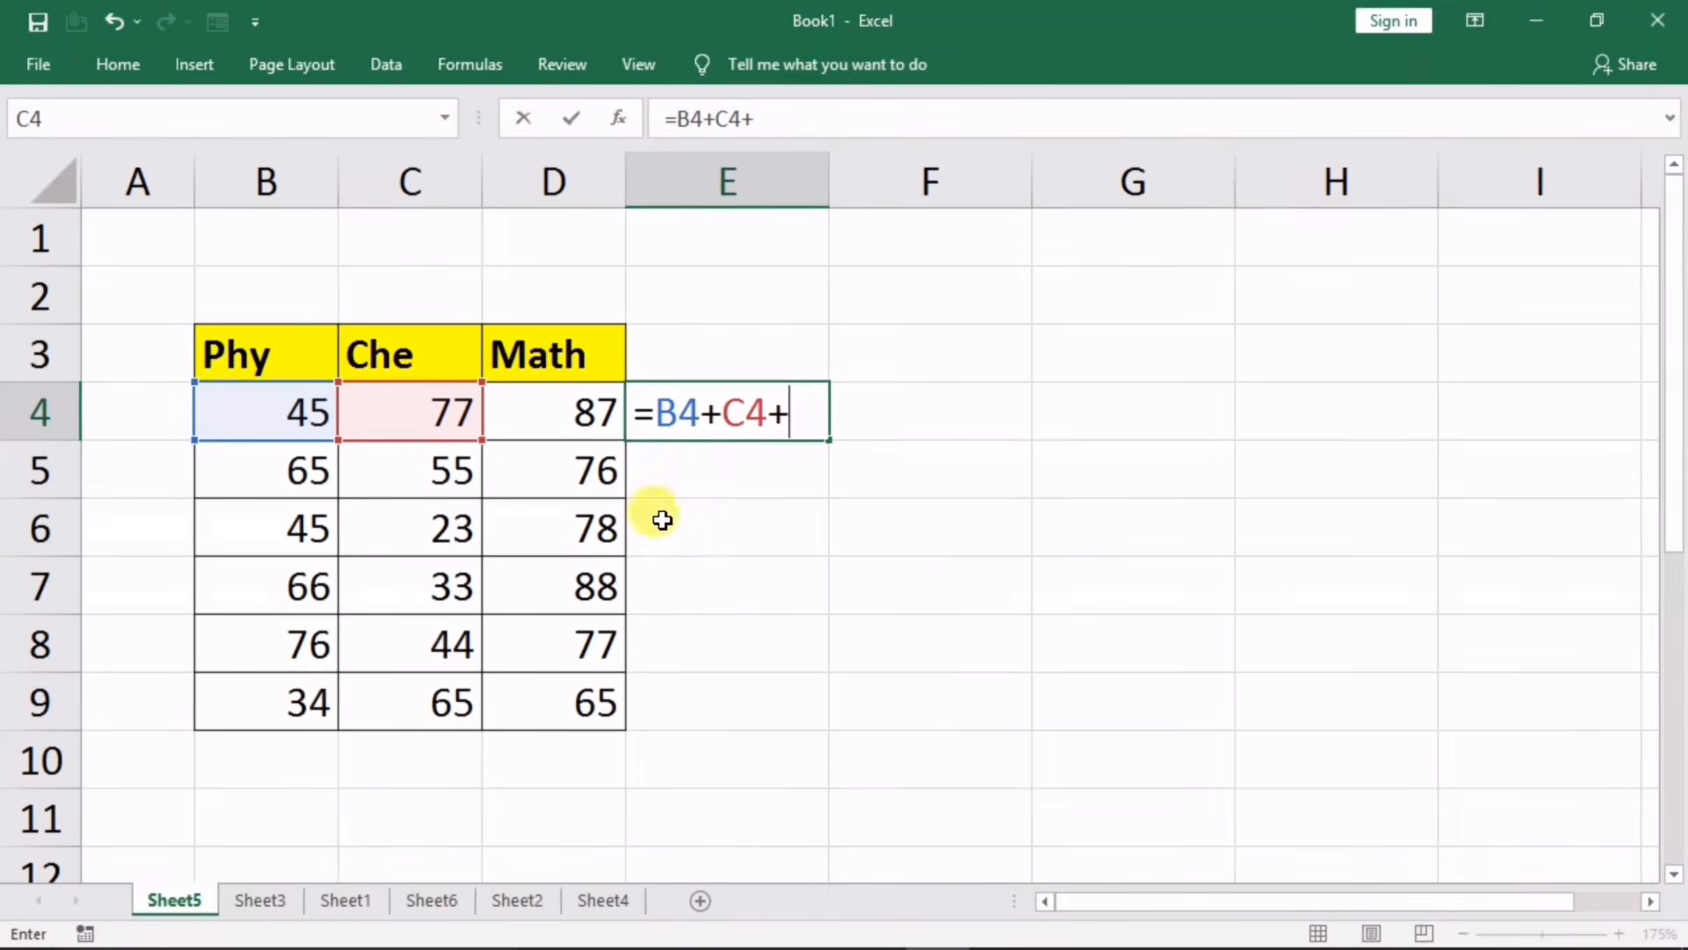
click(558, 417)
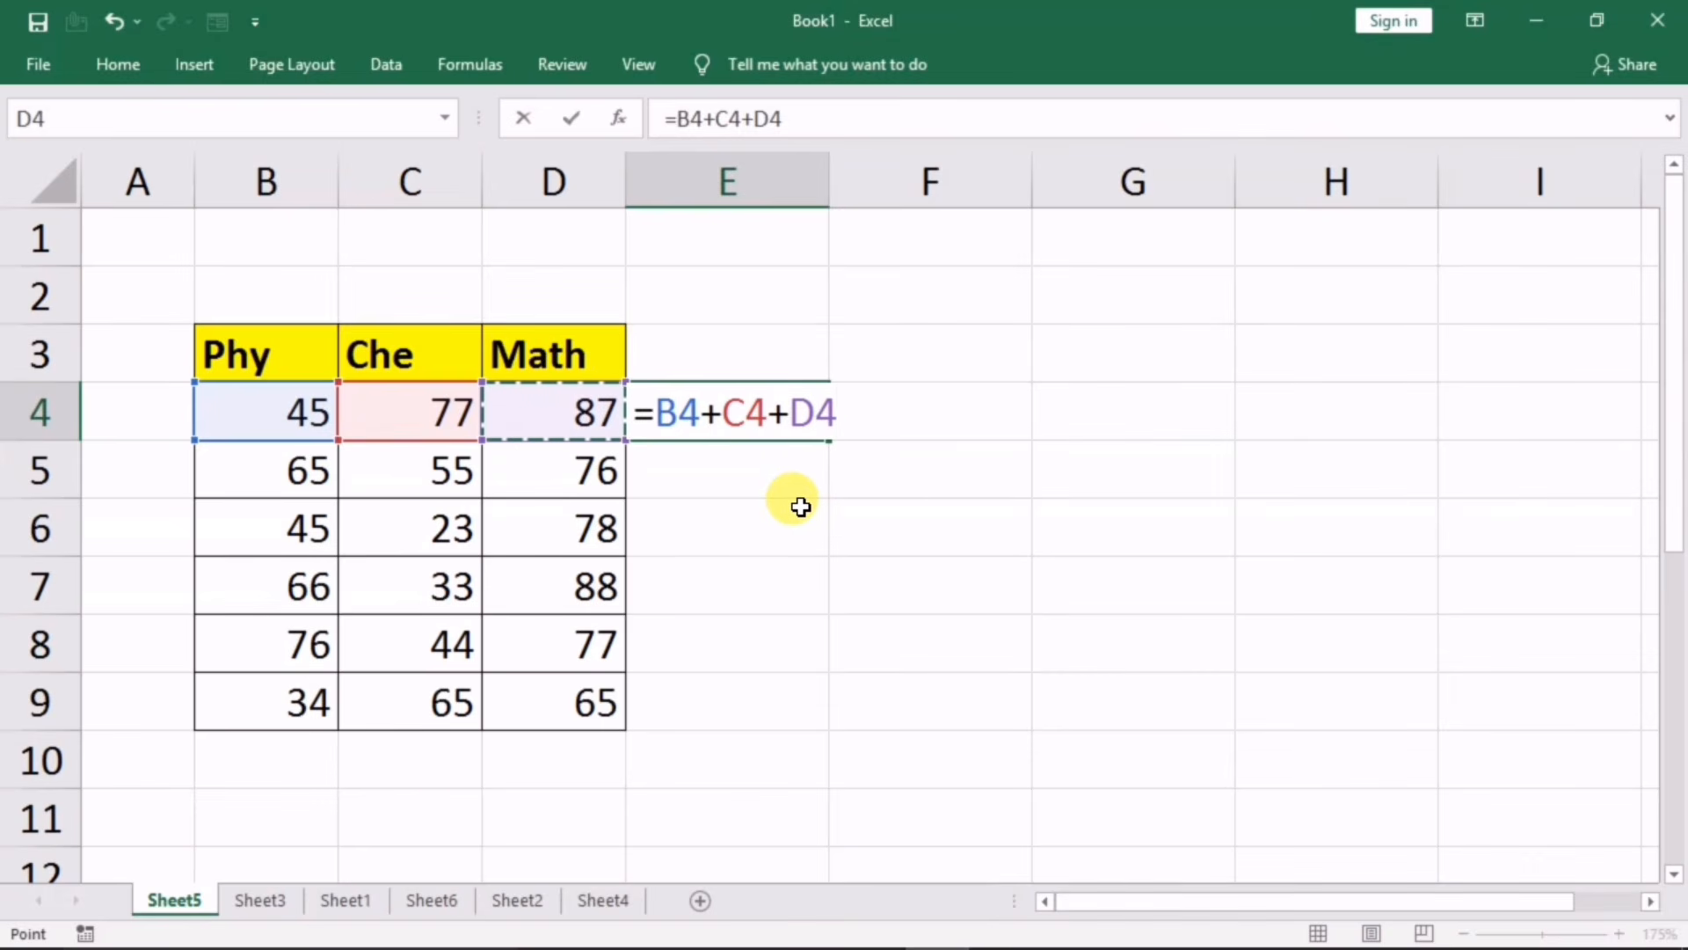
key(Return)
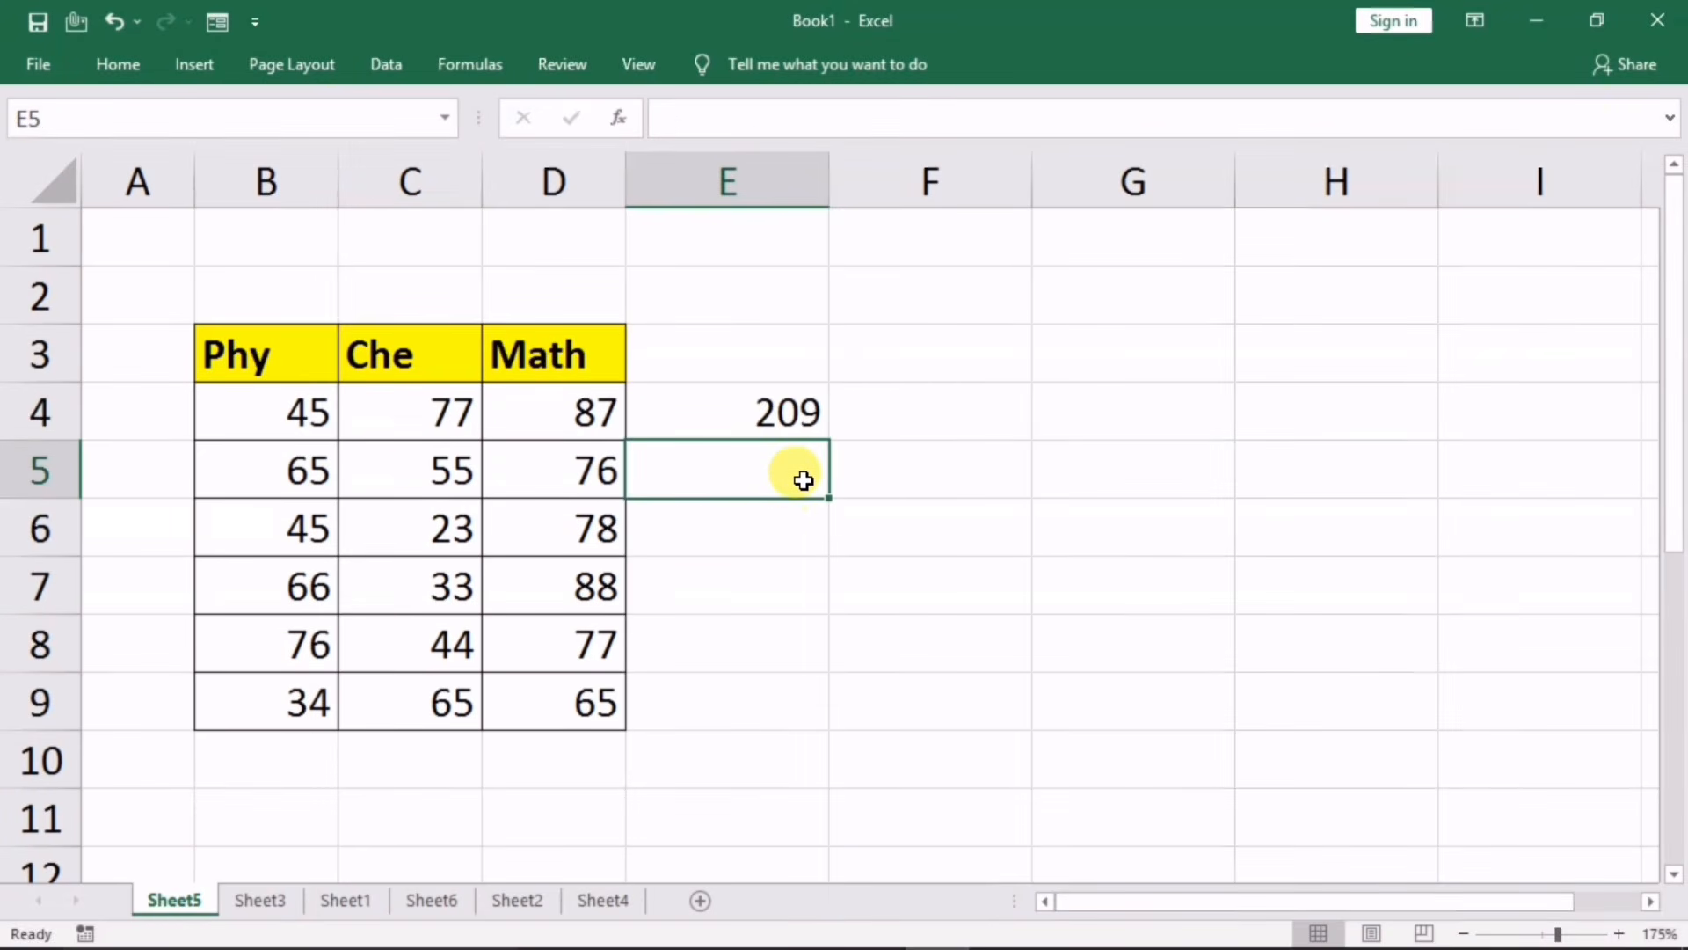
Step: Inspect the addition formula in cell E4 and leave it without editing
double_click(787, 422)
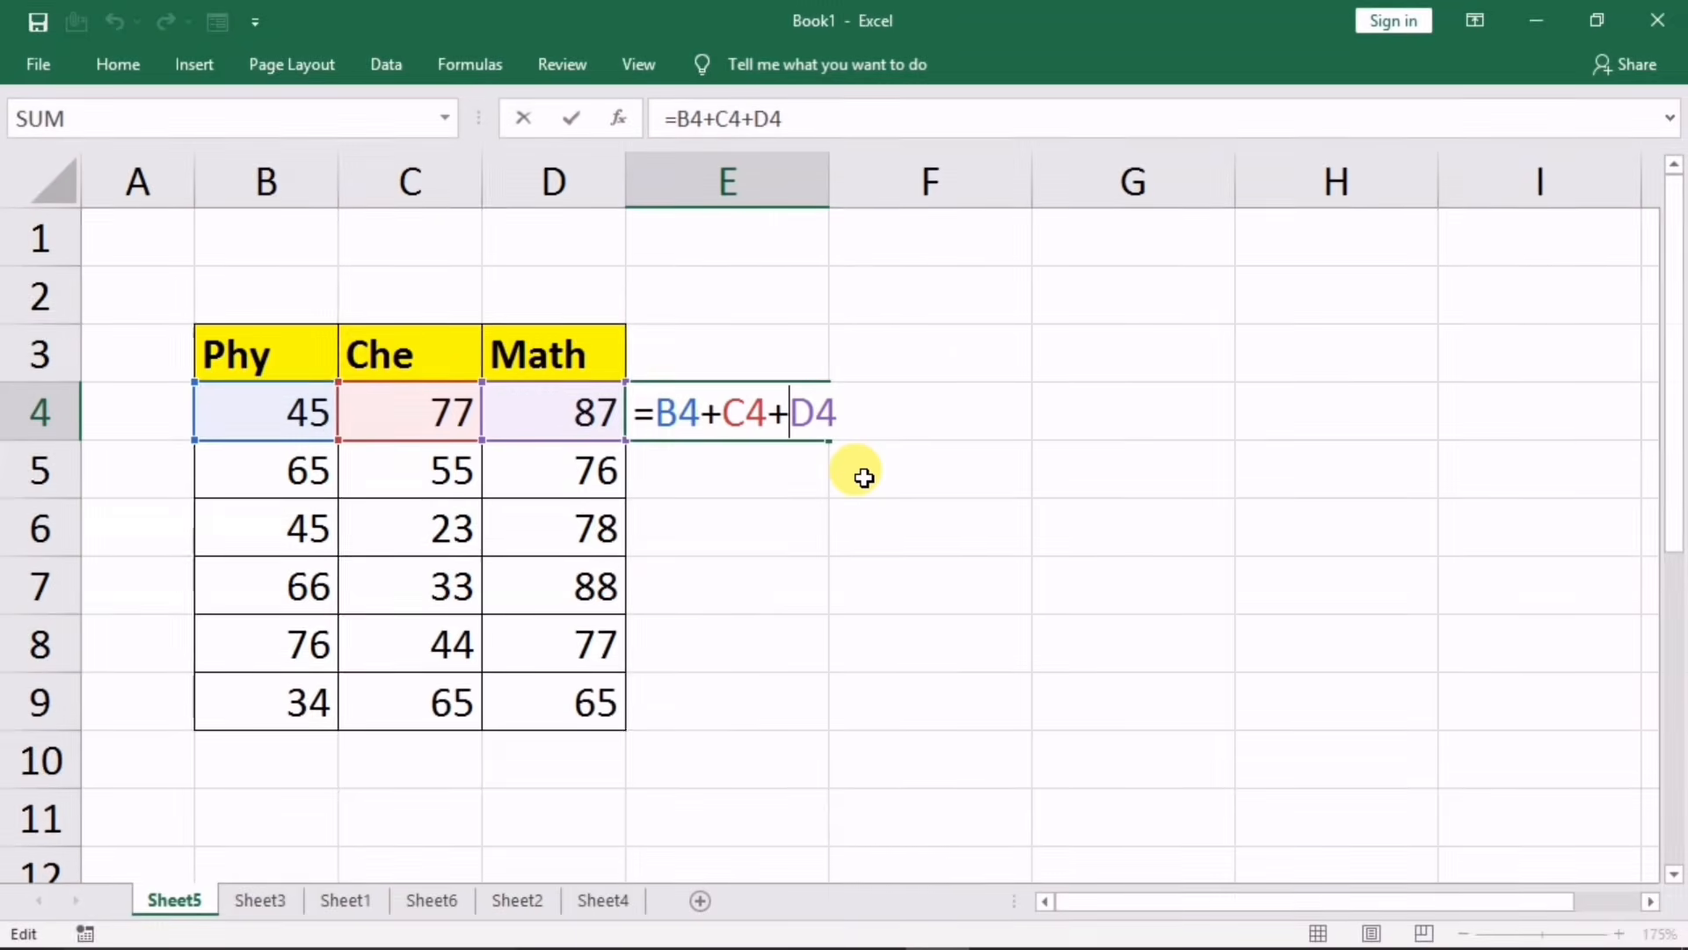
click(875, 505)
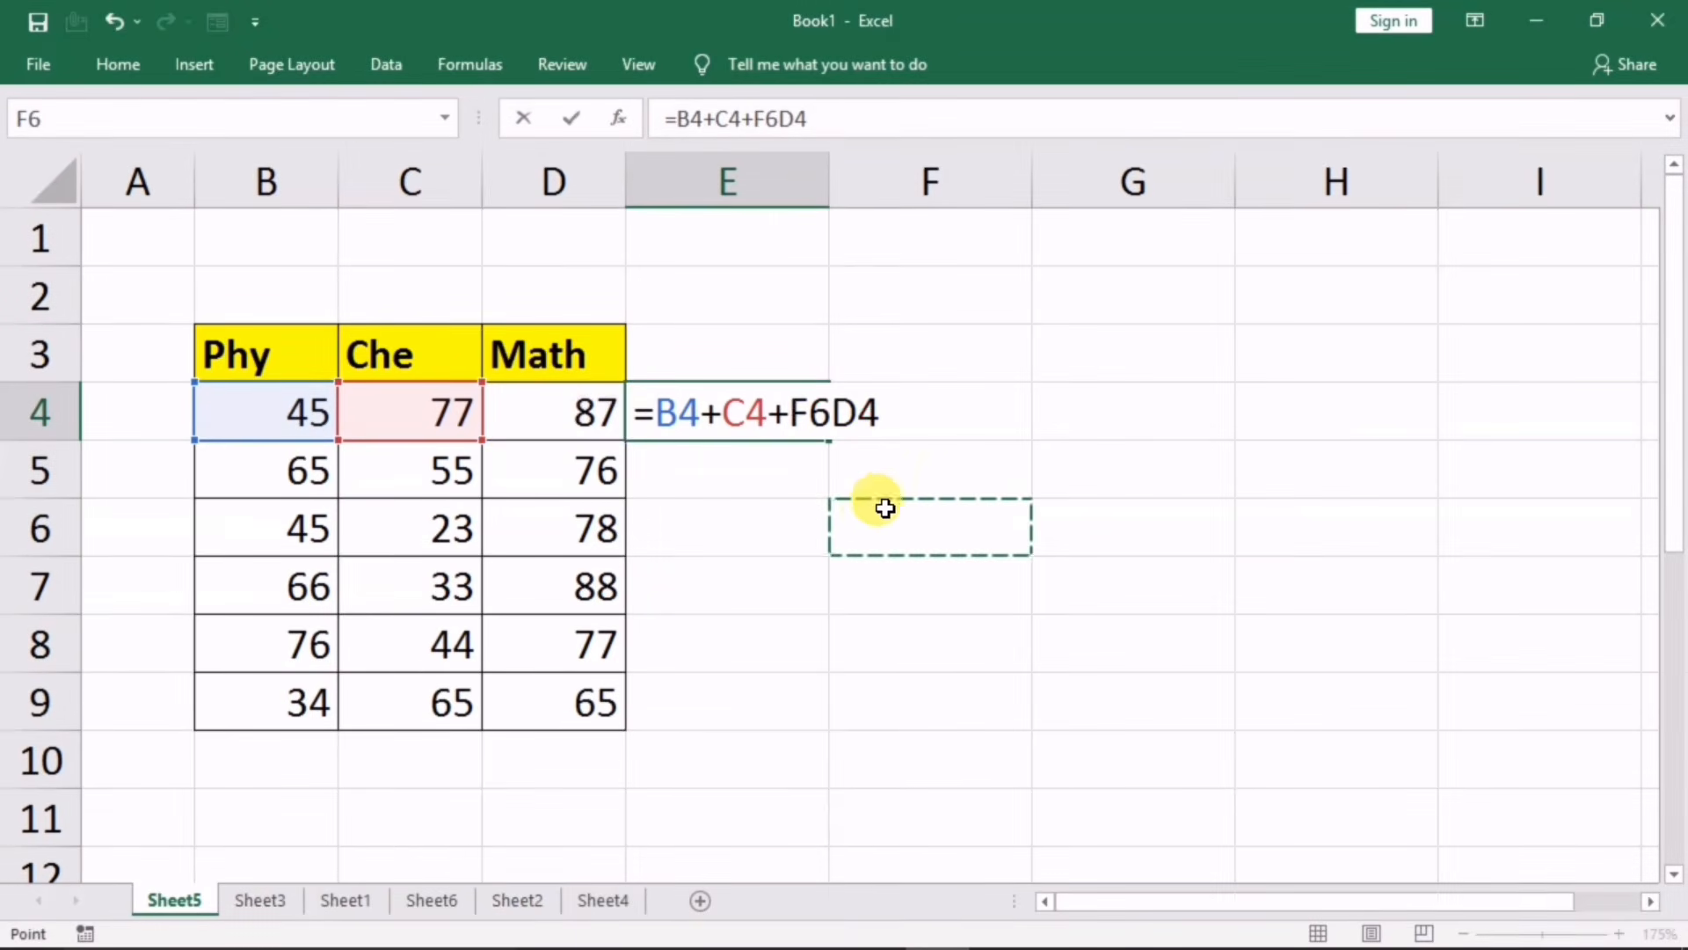
key(Escape)
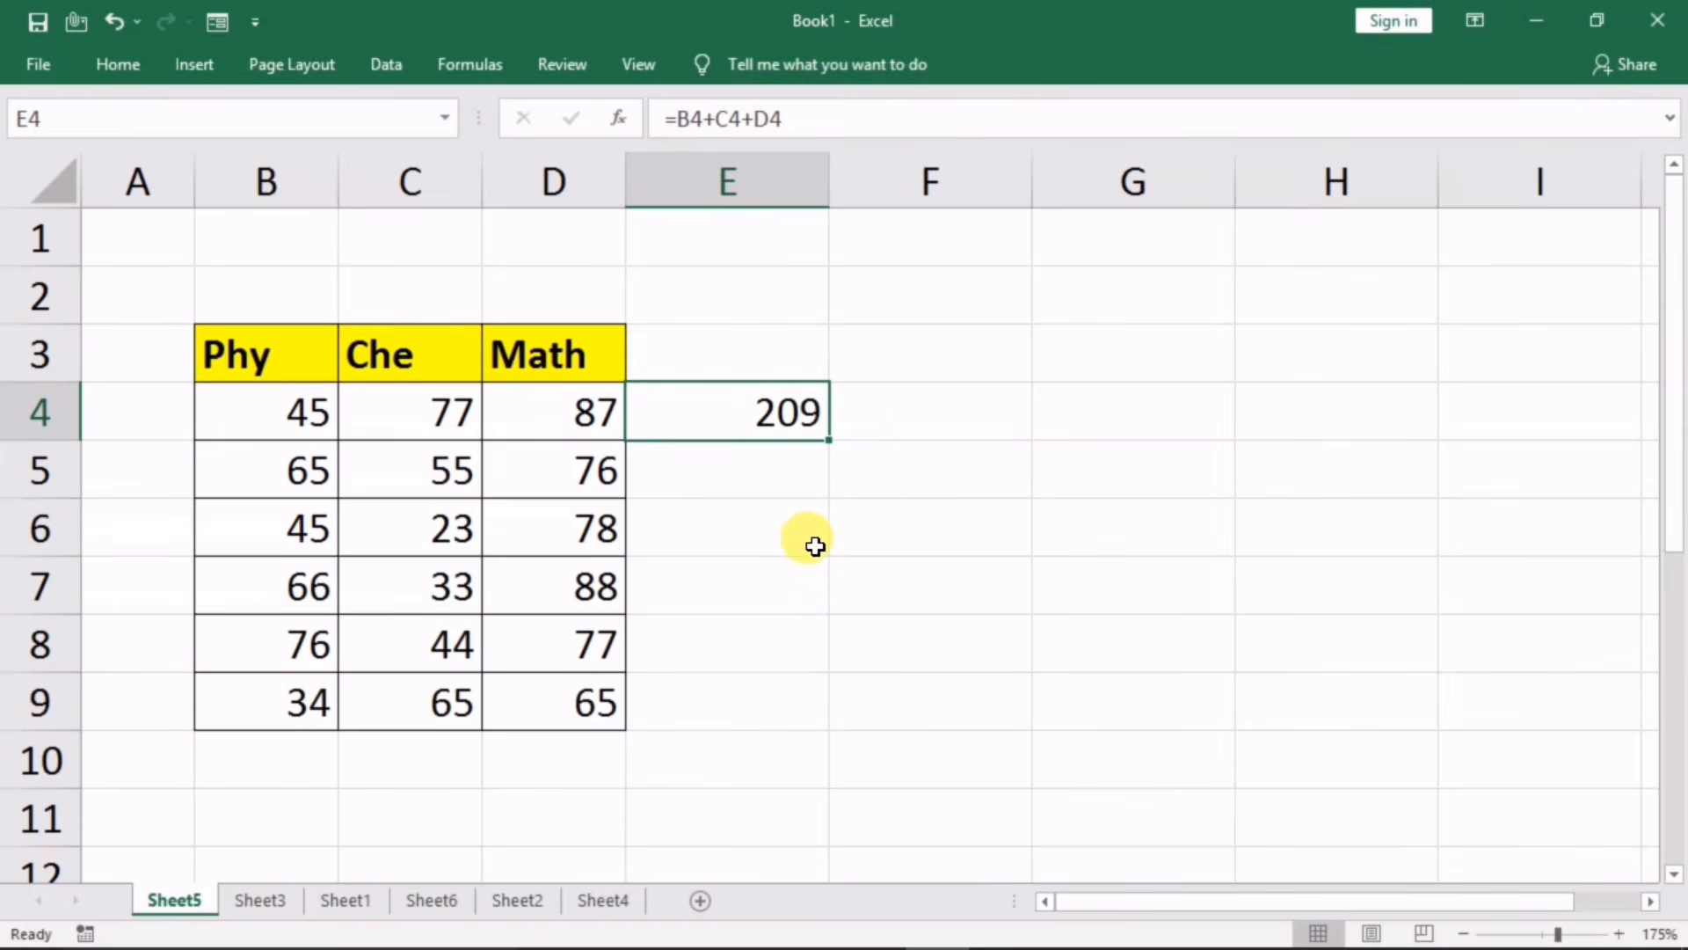
Step: Enter the formula =B4*C4 in cell F4 to multiply the first row's Phy and Che marks
click(923, 434)
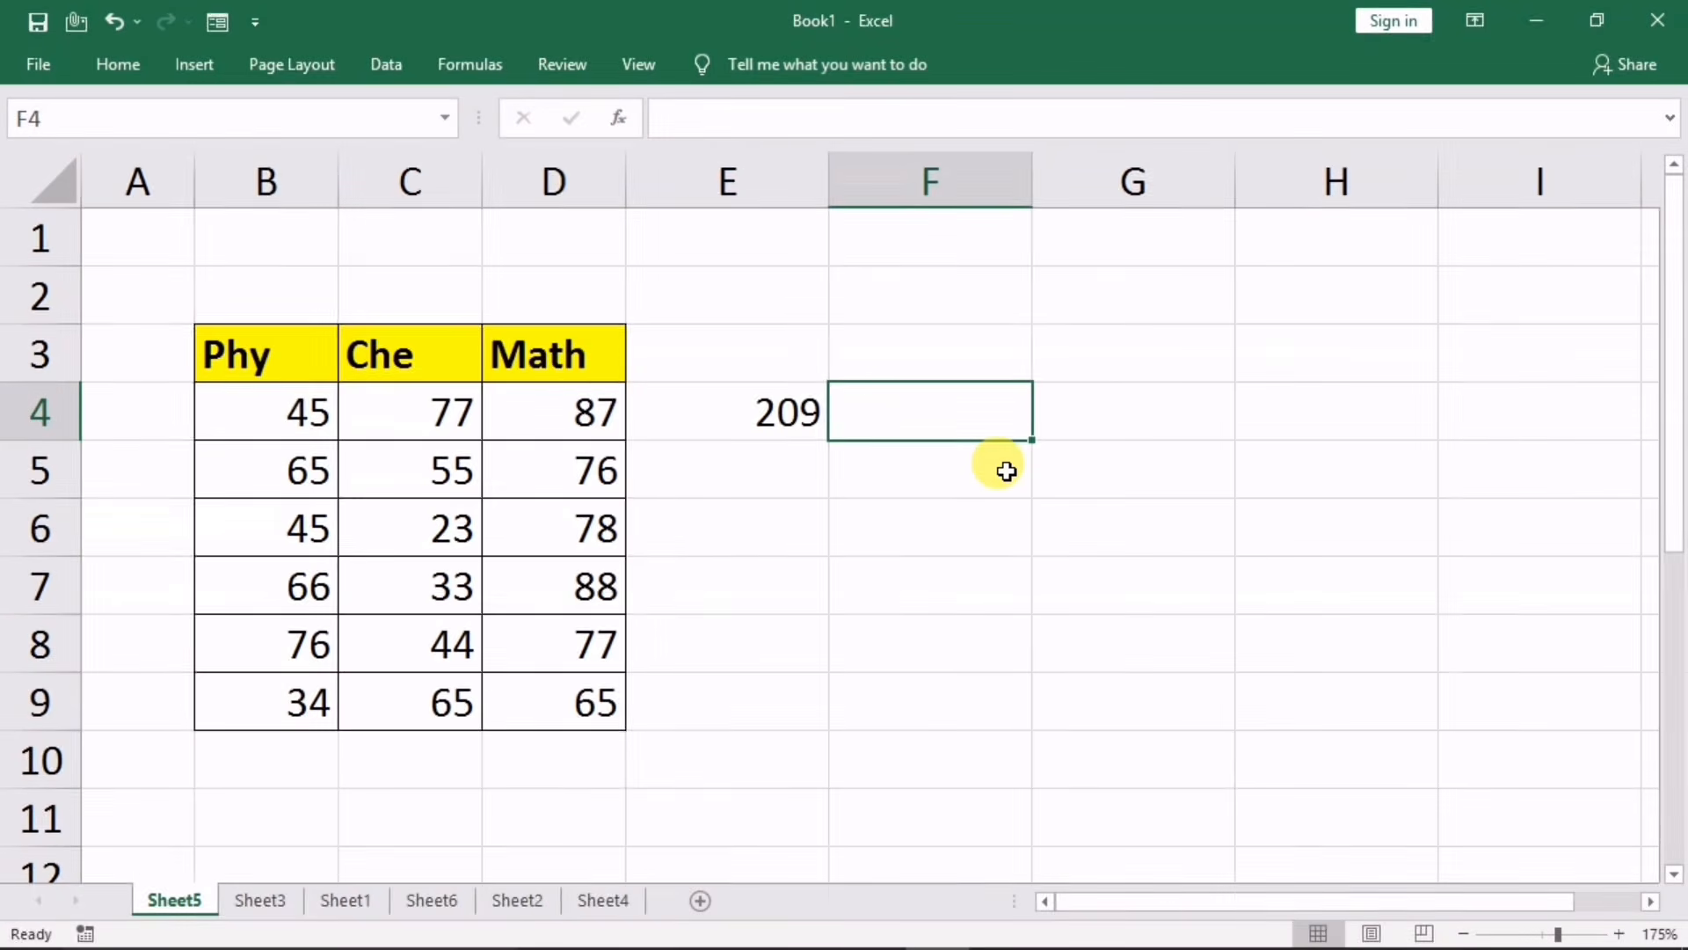
text(=)
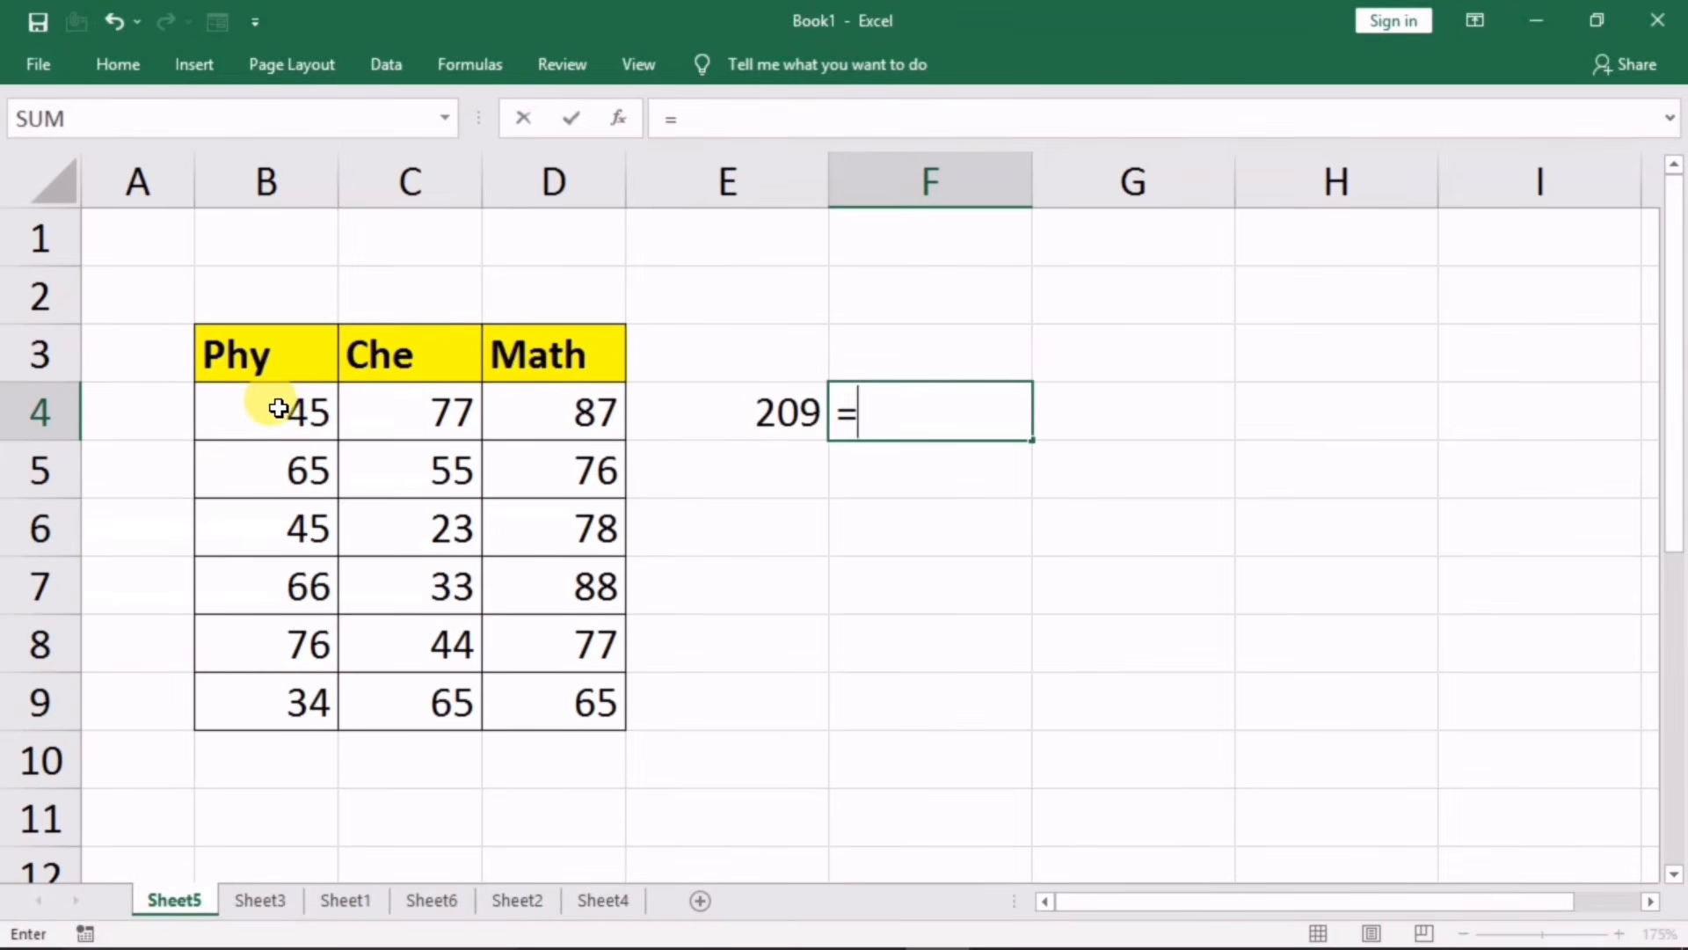
click(255, 421)
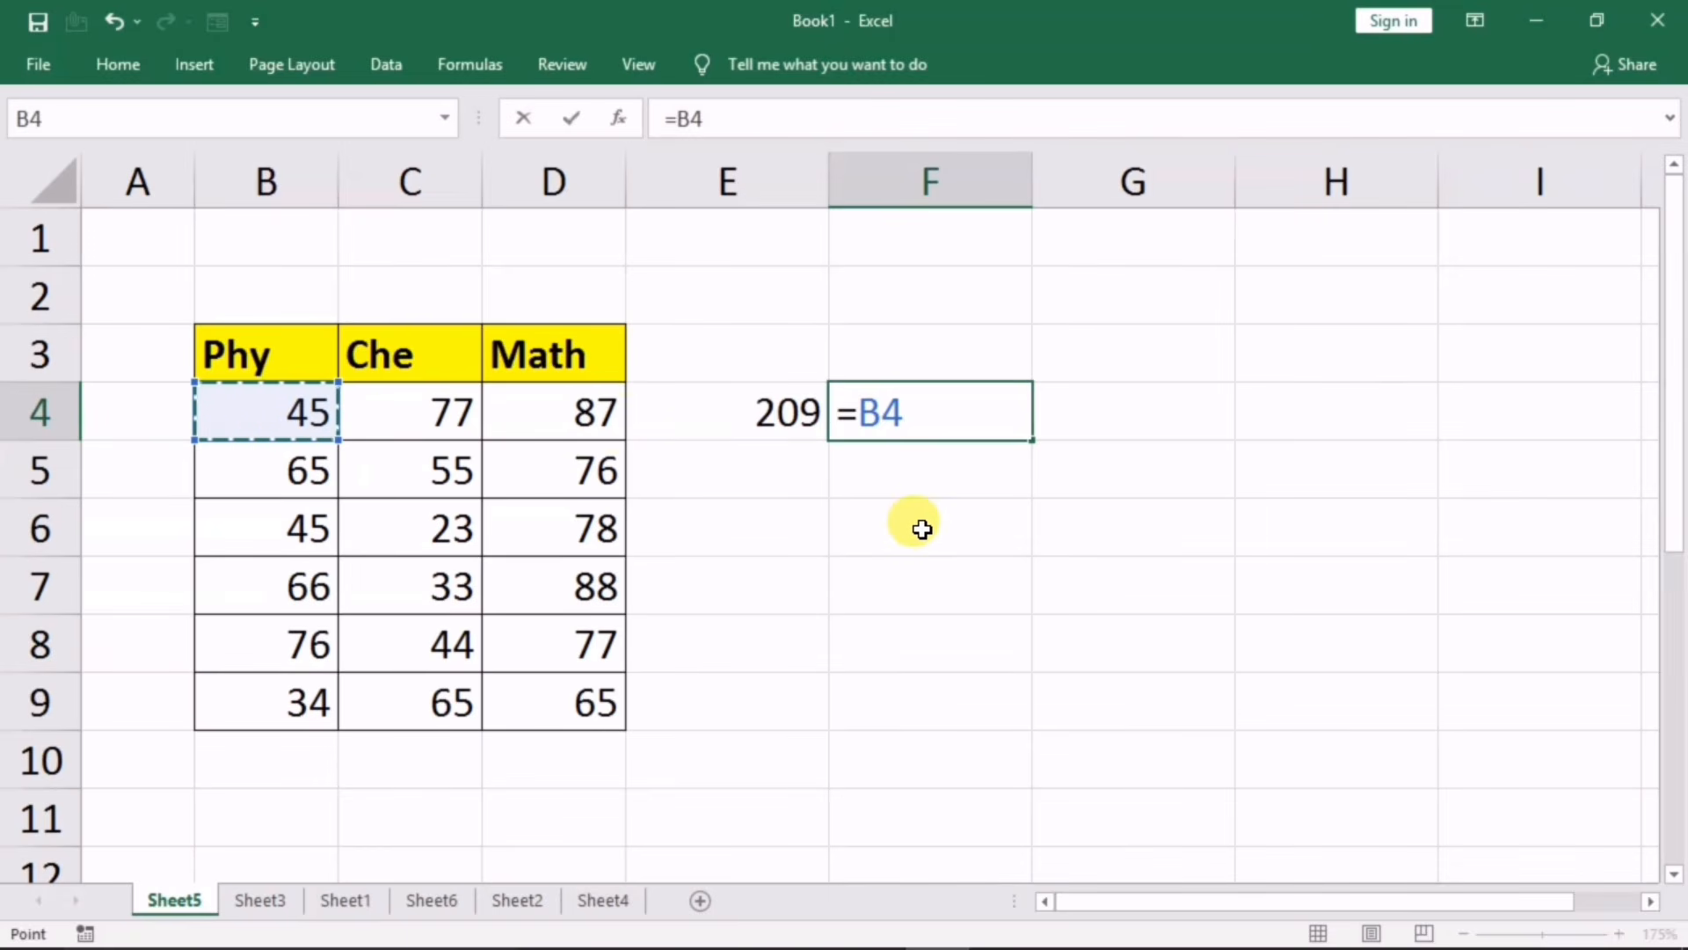
text(*)
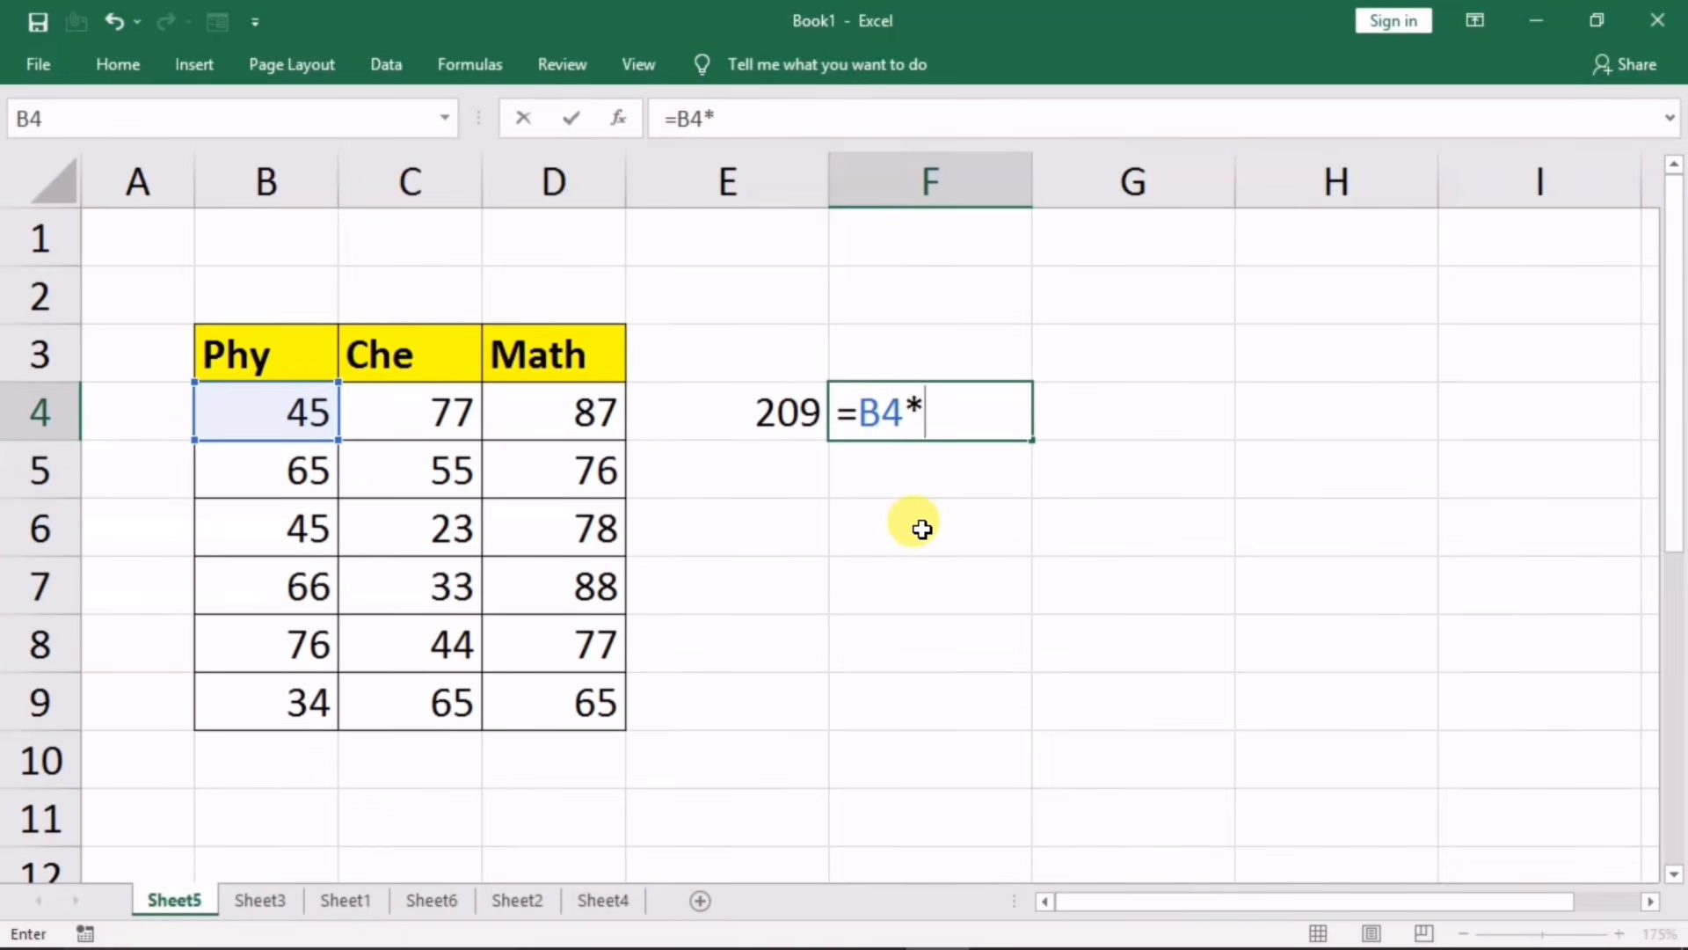
click(398, 414)
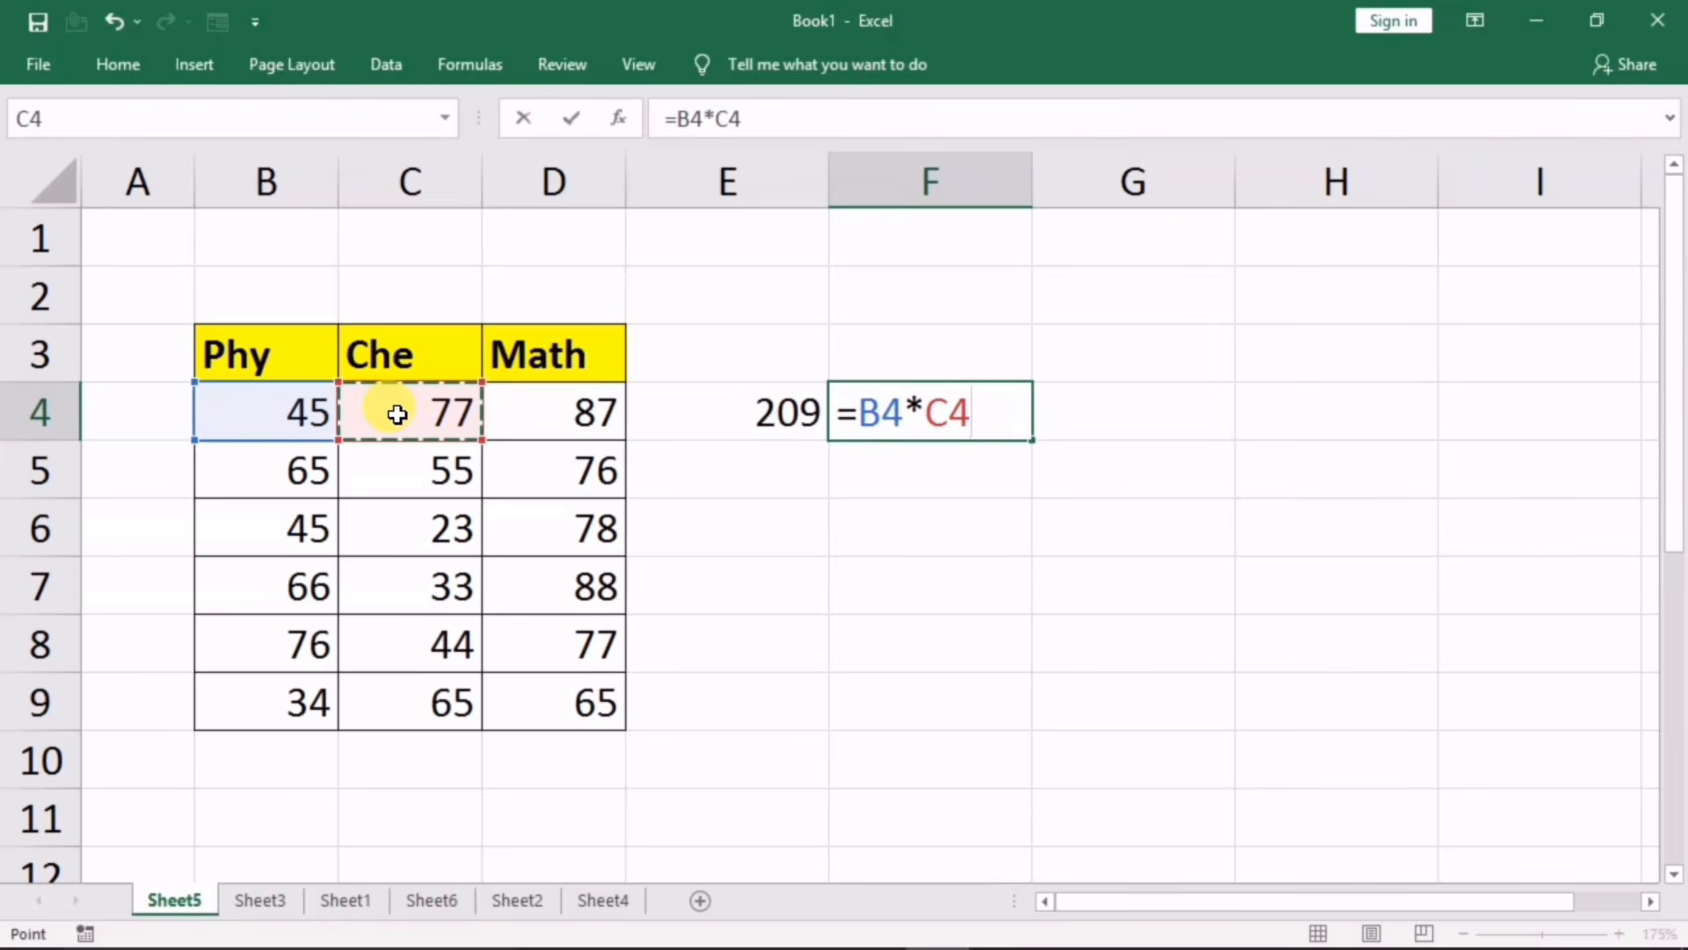
key(Return)
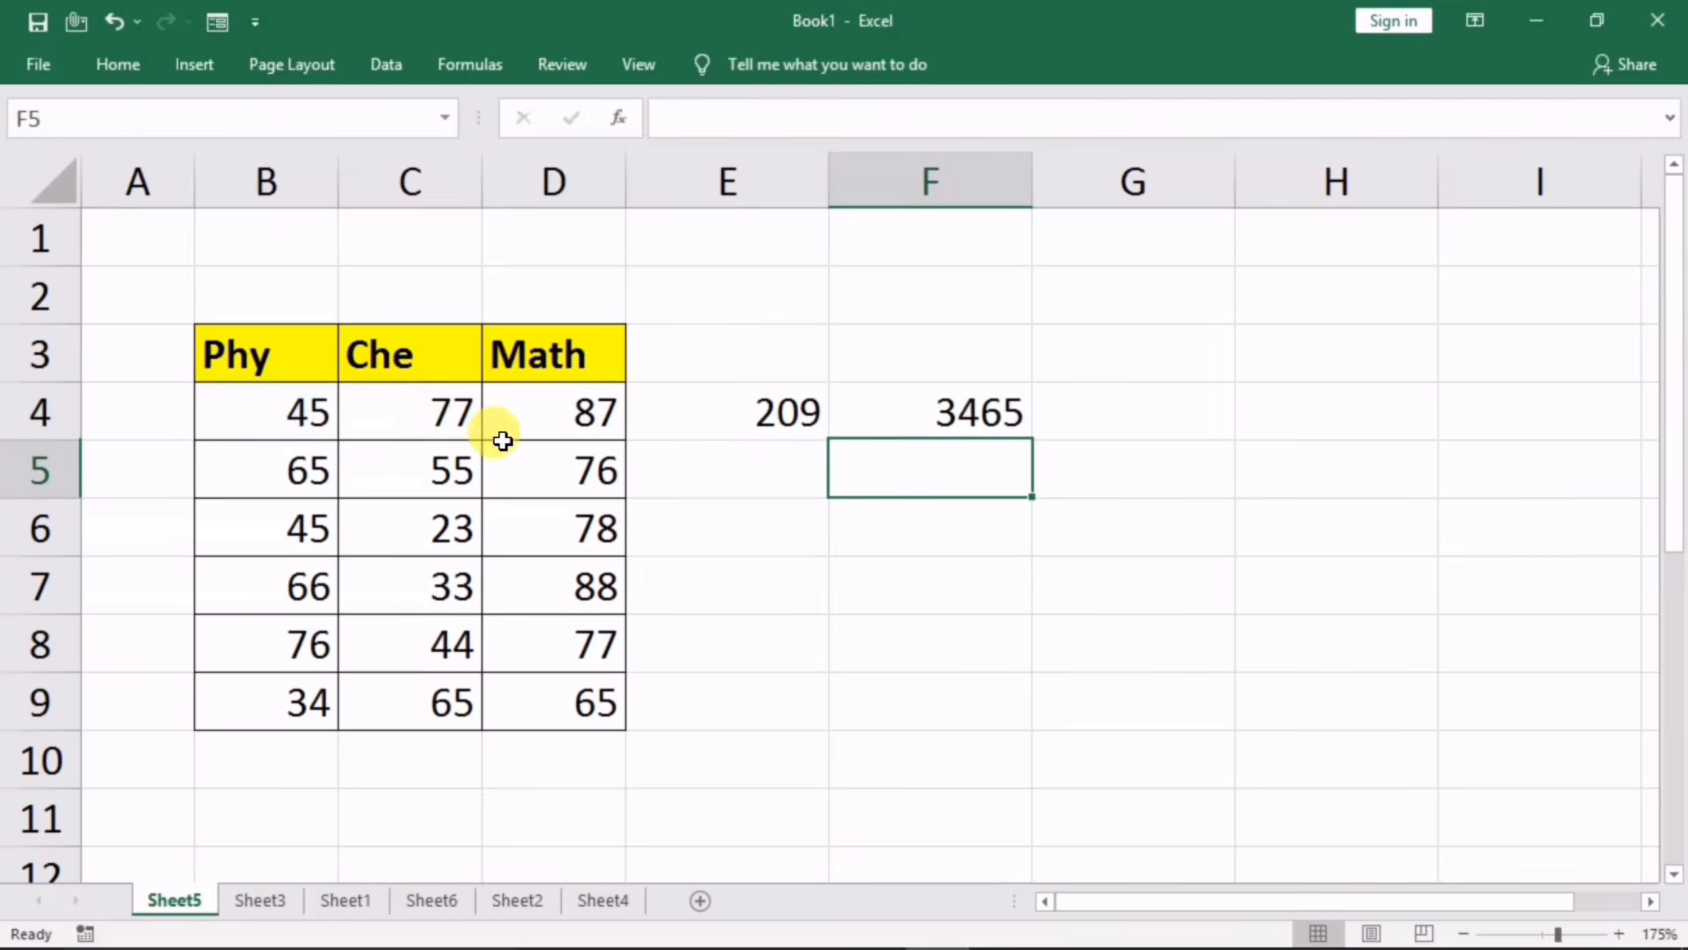
Step: Erase the multiplication formula from cell F4, leaving the cell empty
click(950, 426)
double_click(945, 415)
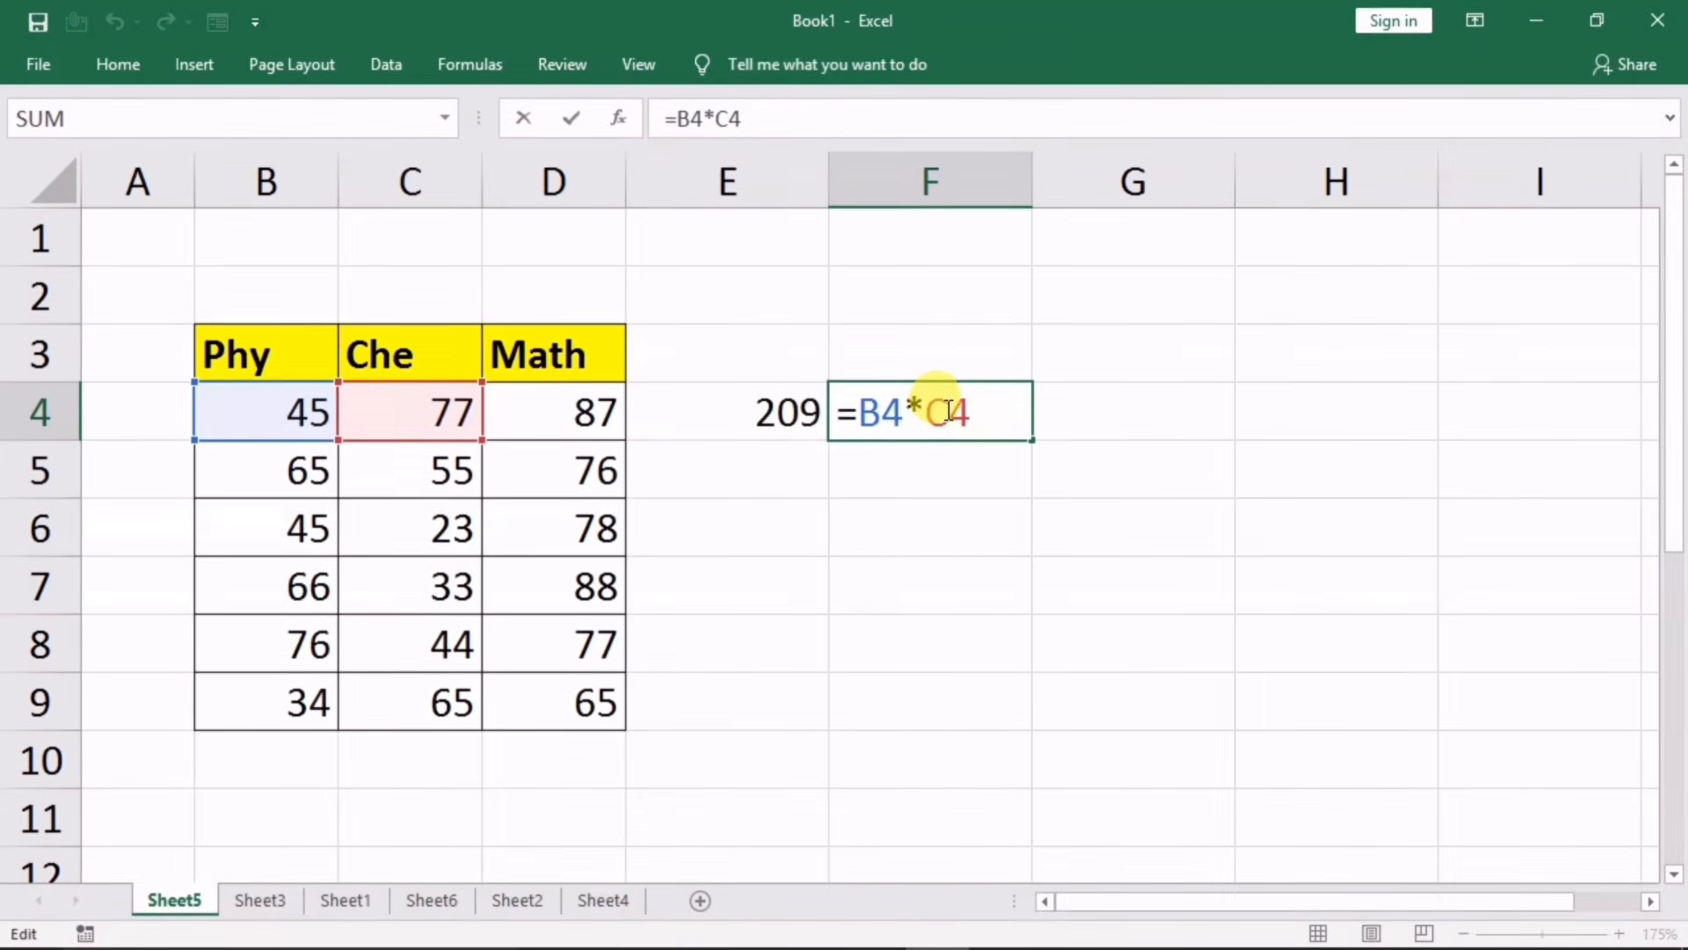
key(BackSpace)
key(BackSpace)
key(BackSpace)
key(BackSpace)
key(BackSpace)
key(BackSpace)
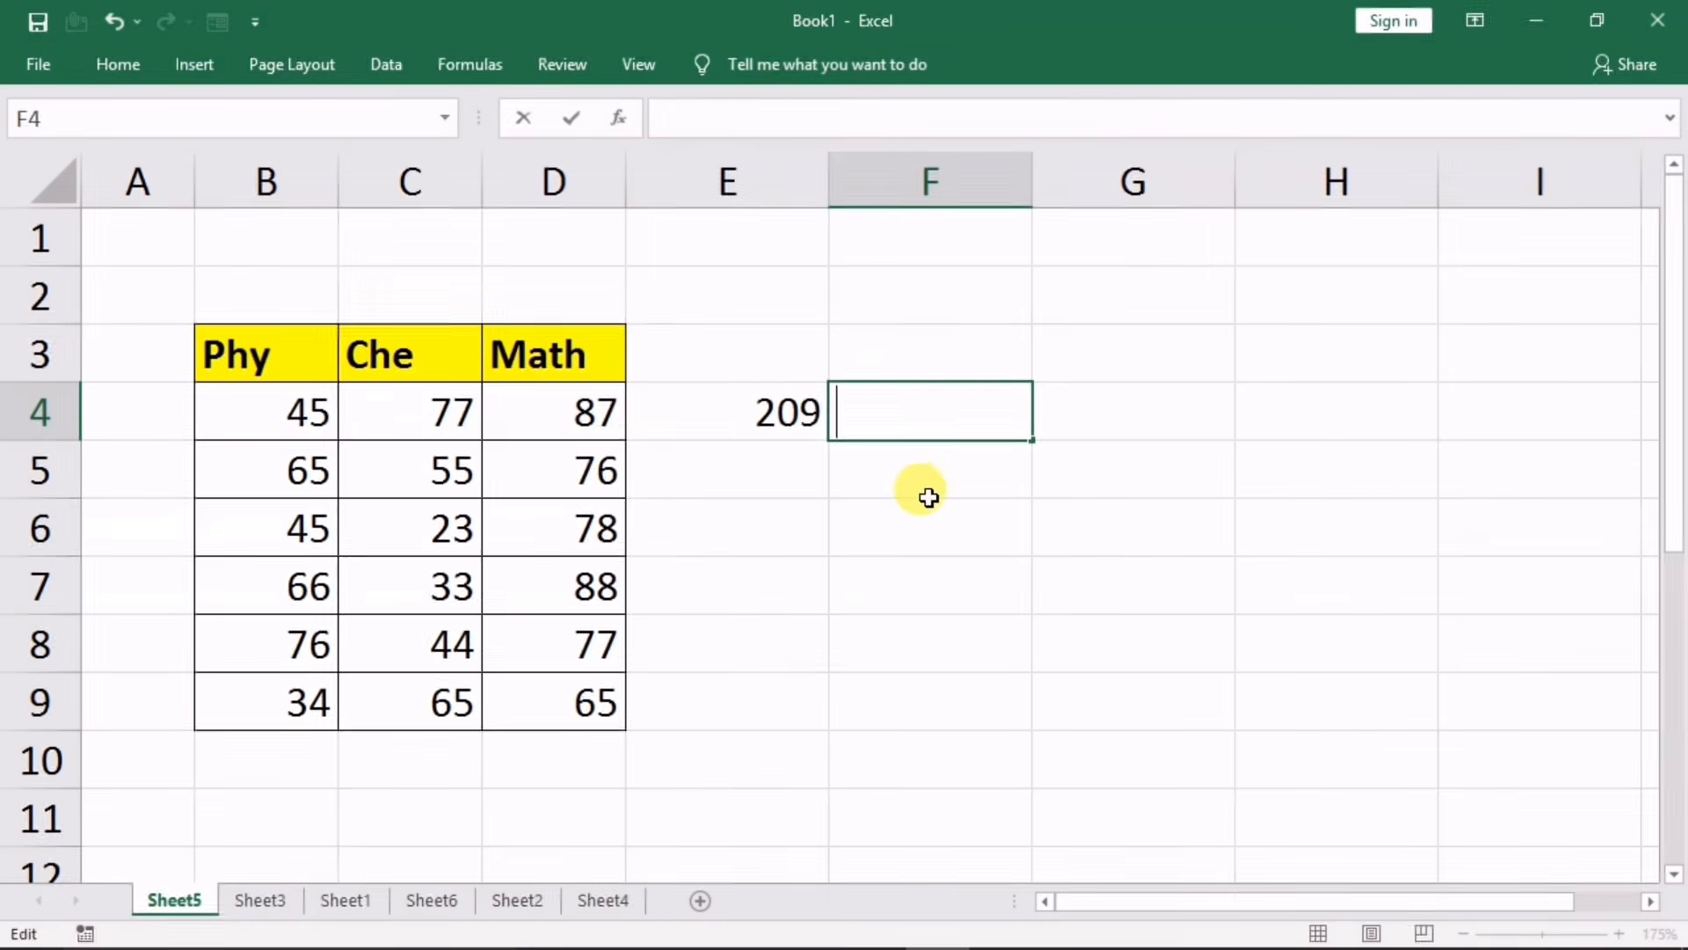
key(Return)
Step: Review the cell references used by the total formula in E4
click(761, 414)
double_click(767, 413)
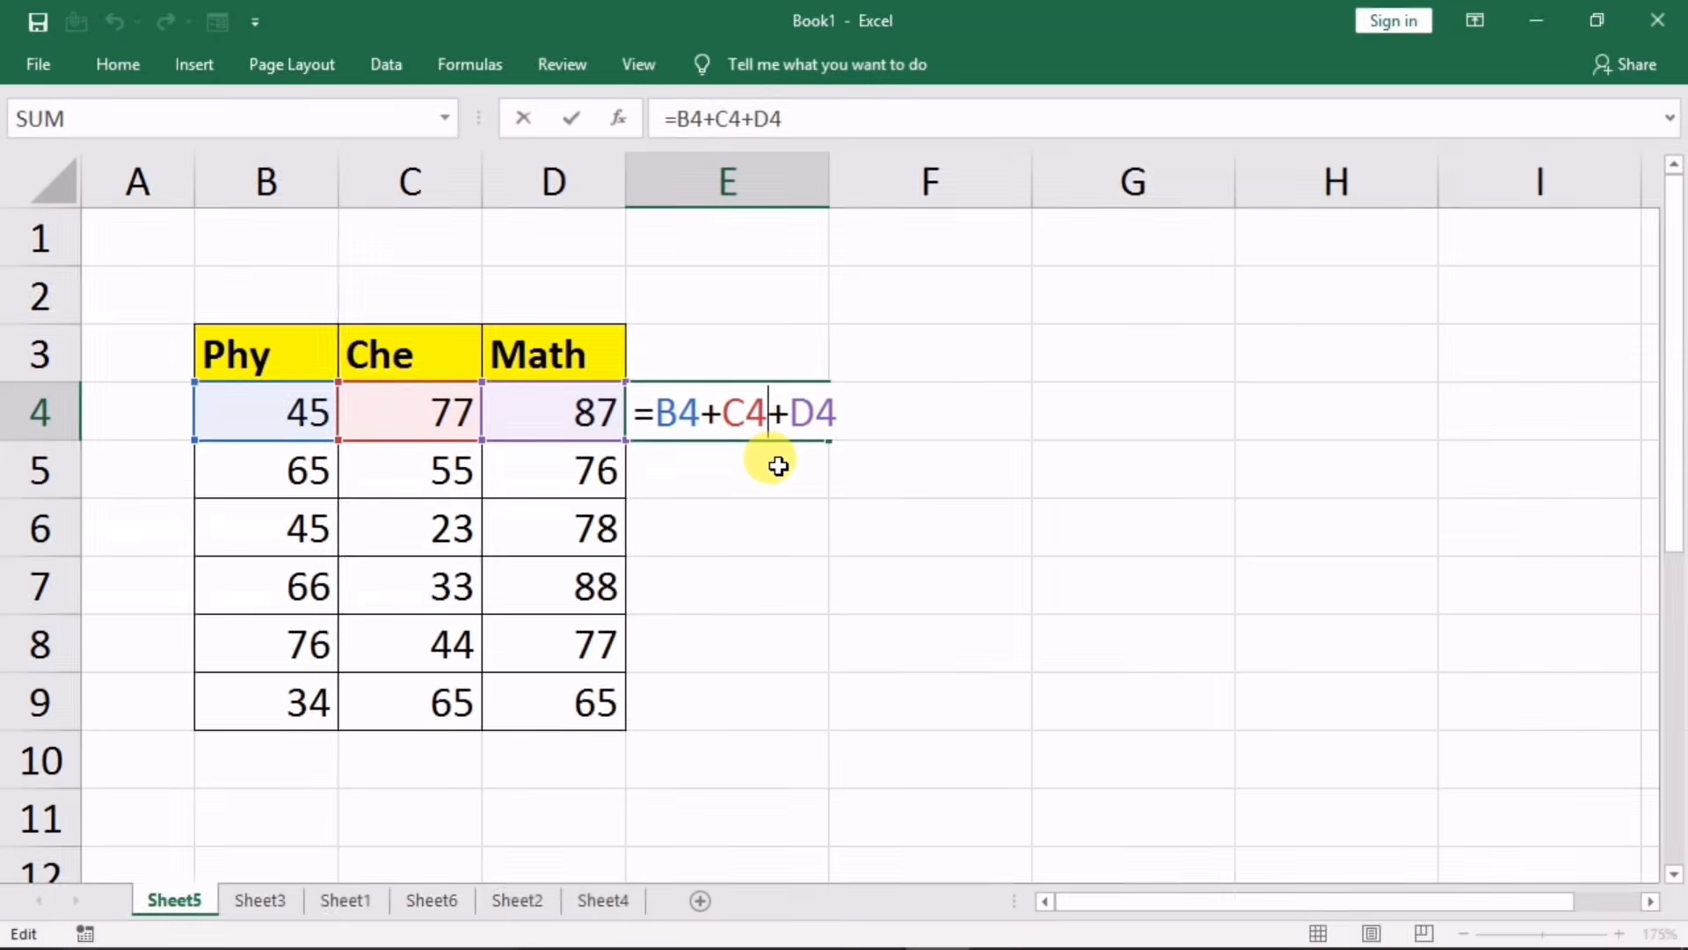
key(Return)
scroll(836, 539, down, 2)
scroll(836, 539, up, 2)
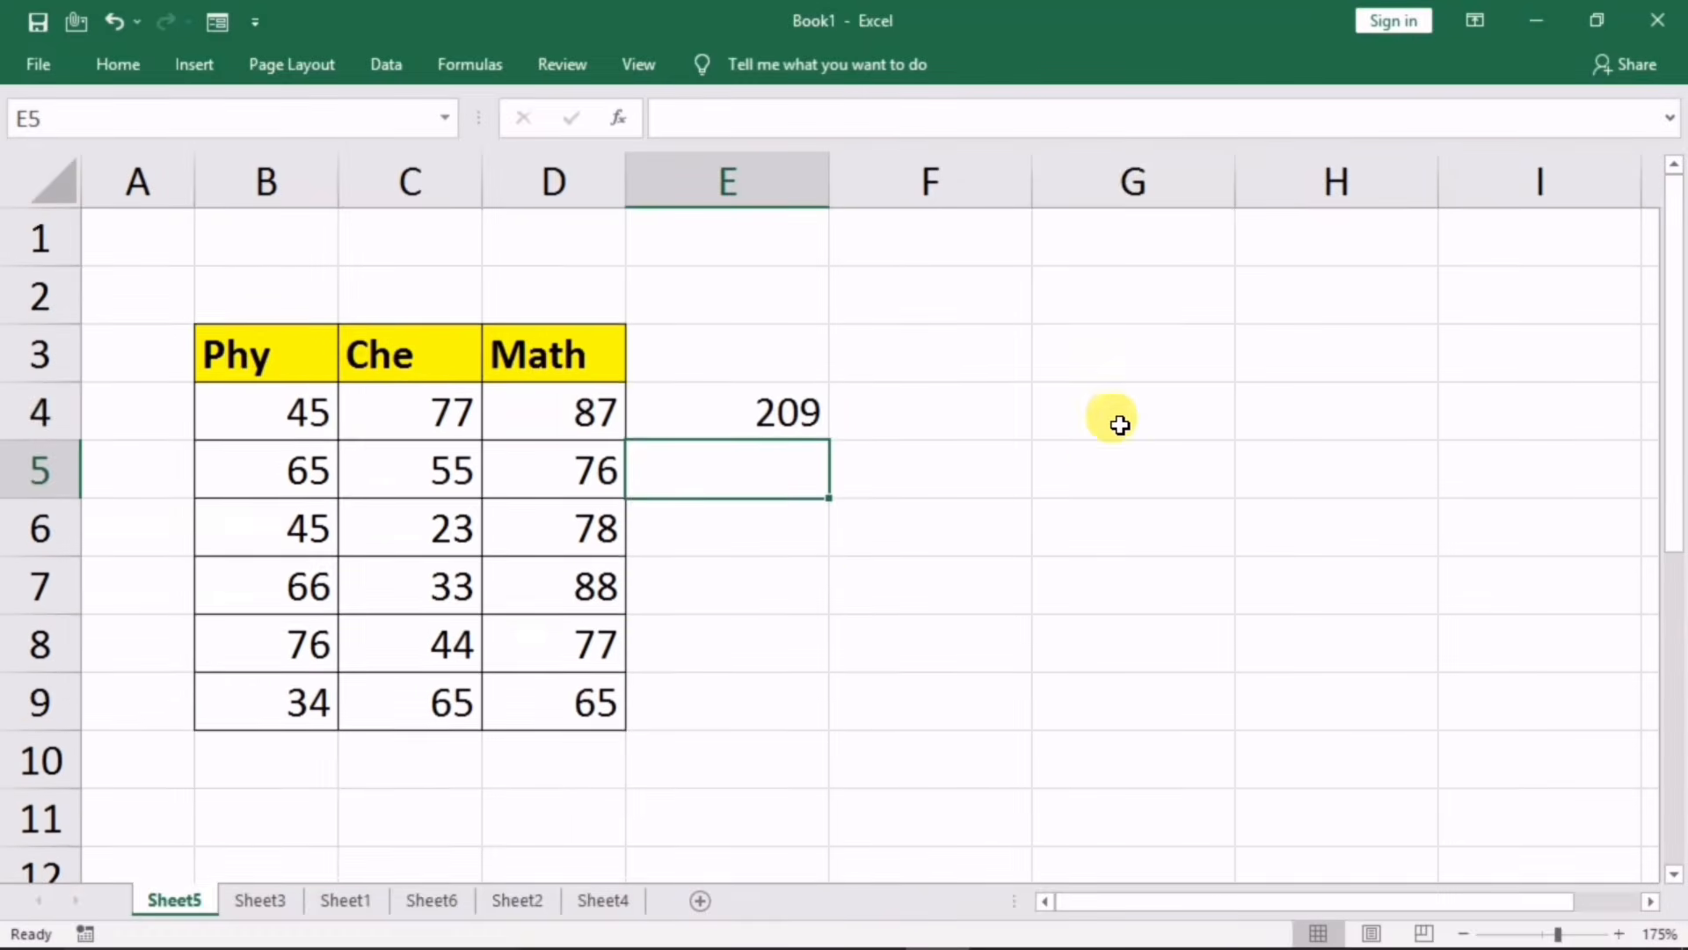
Step: Enter the sample numbers 10 in cell G4 and 2 in cell H4
click(1119, 411)
text(10)
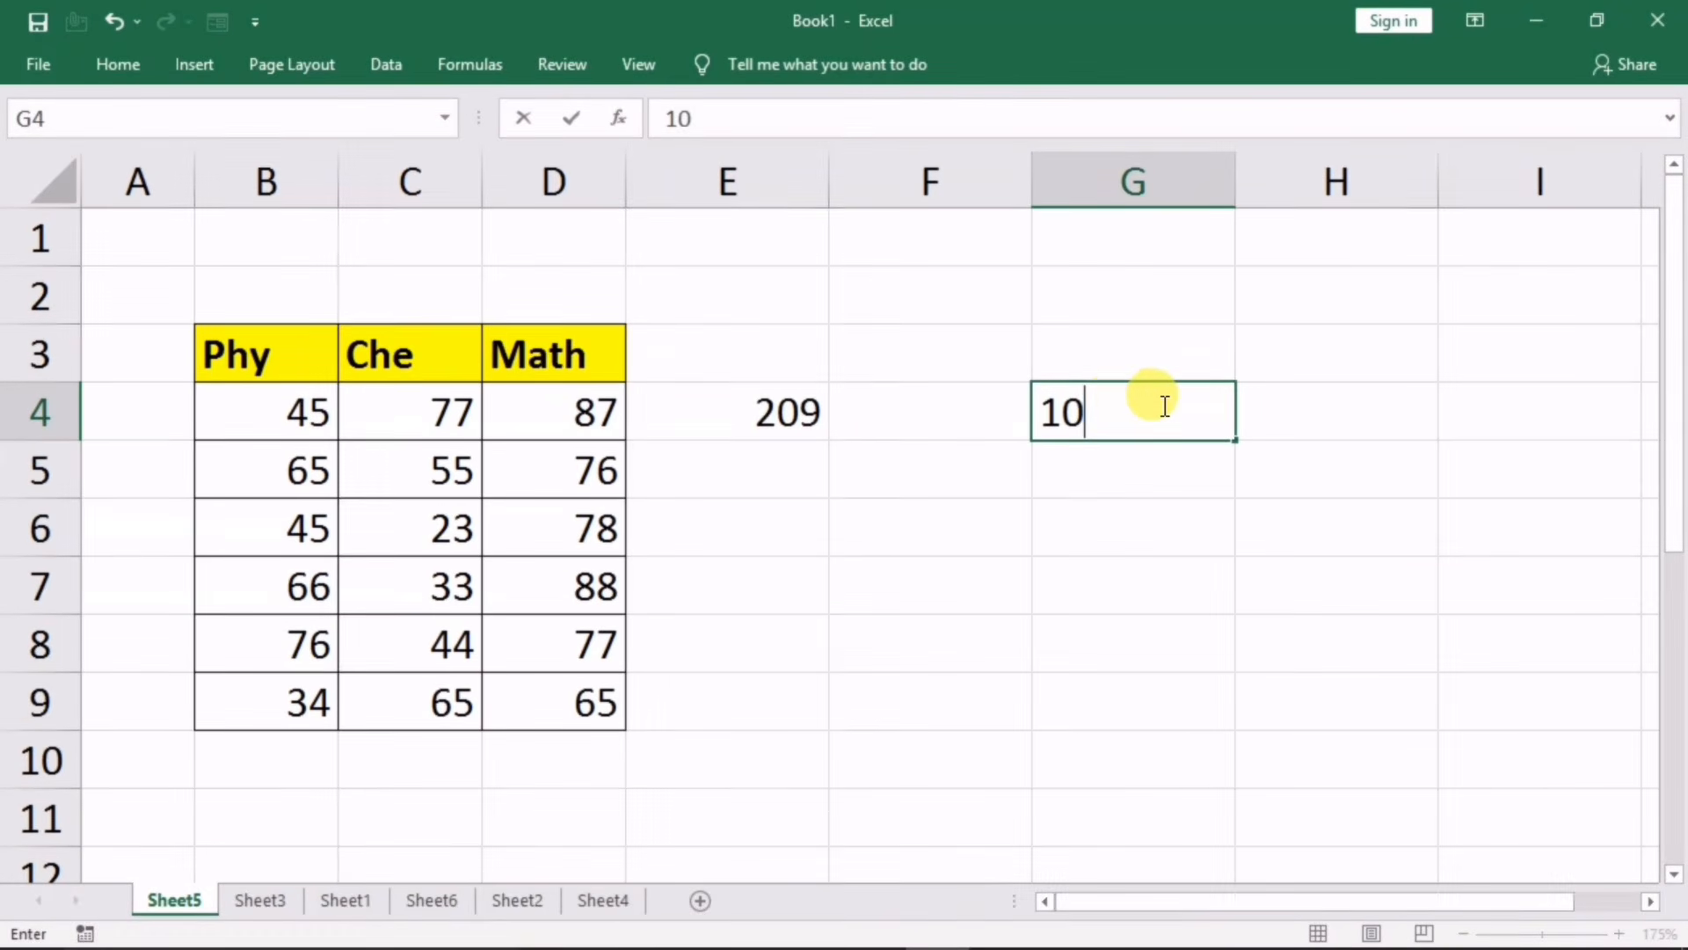
click(1286, 408)
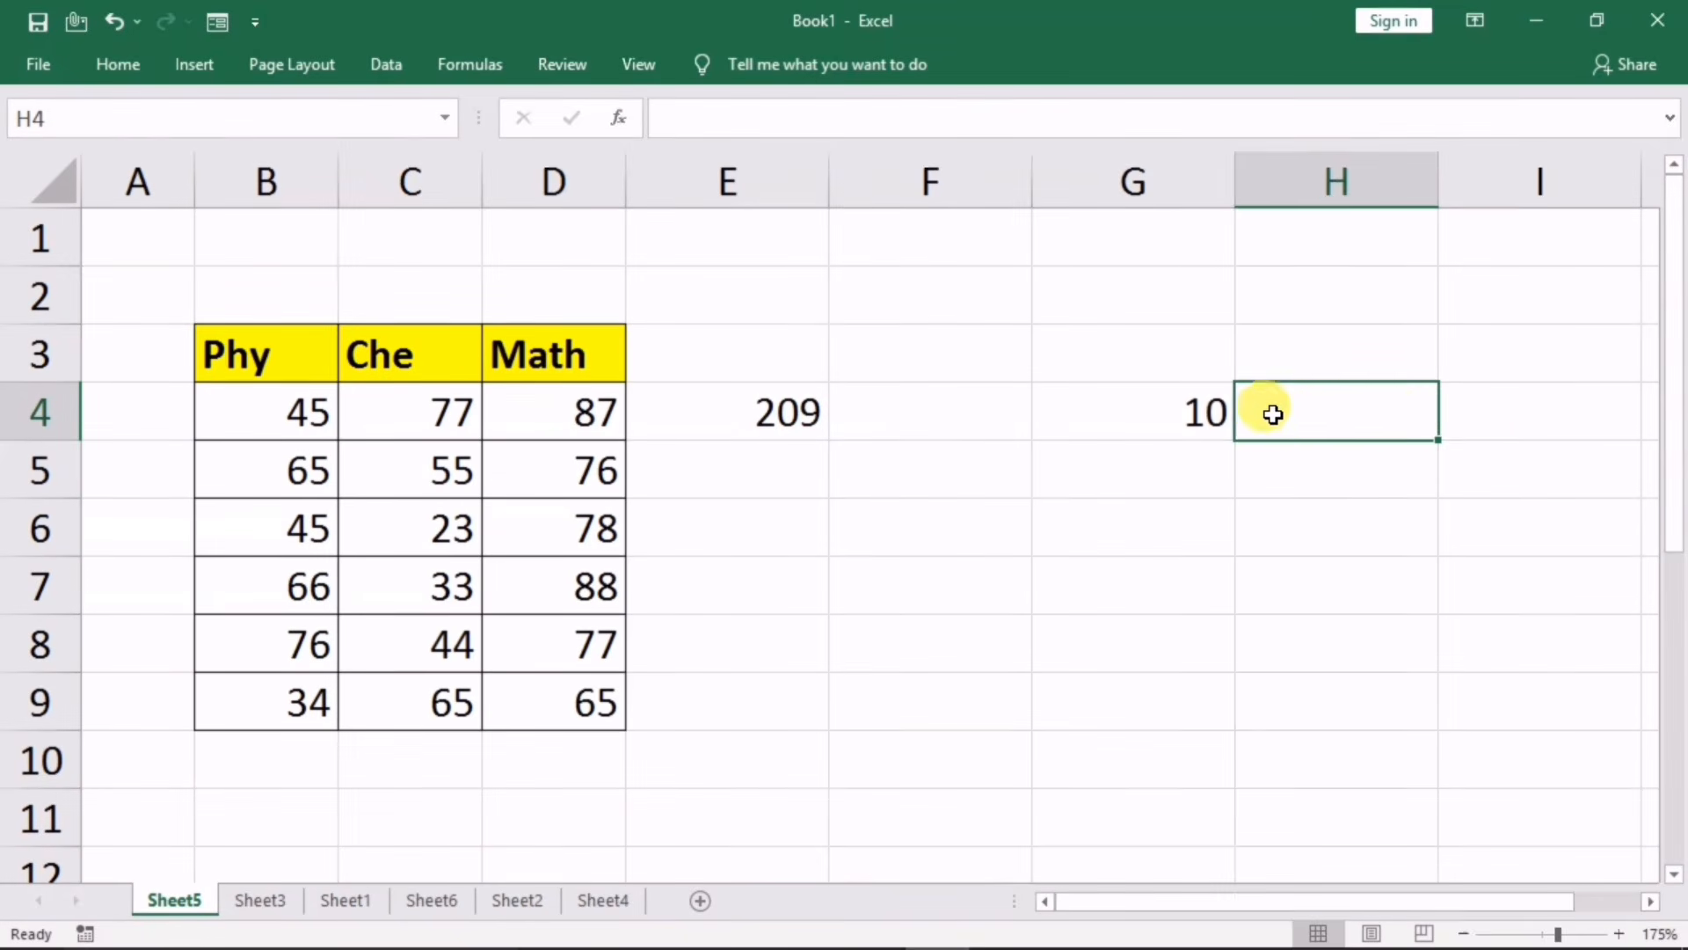
text(2)
Step: Enter the formula =G4/H4 in cell I4 to divide the two sample numbers
click(1460, 423)
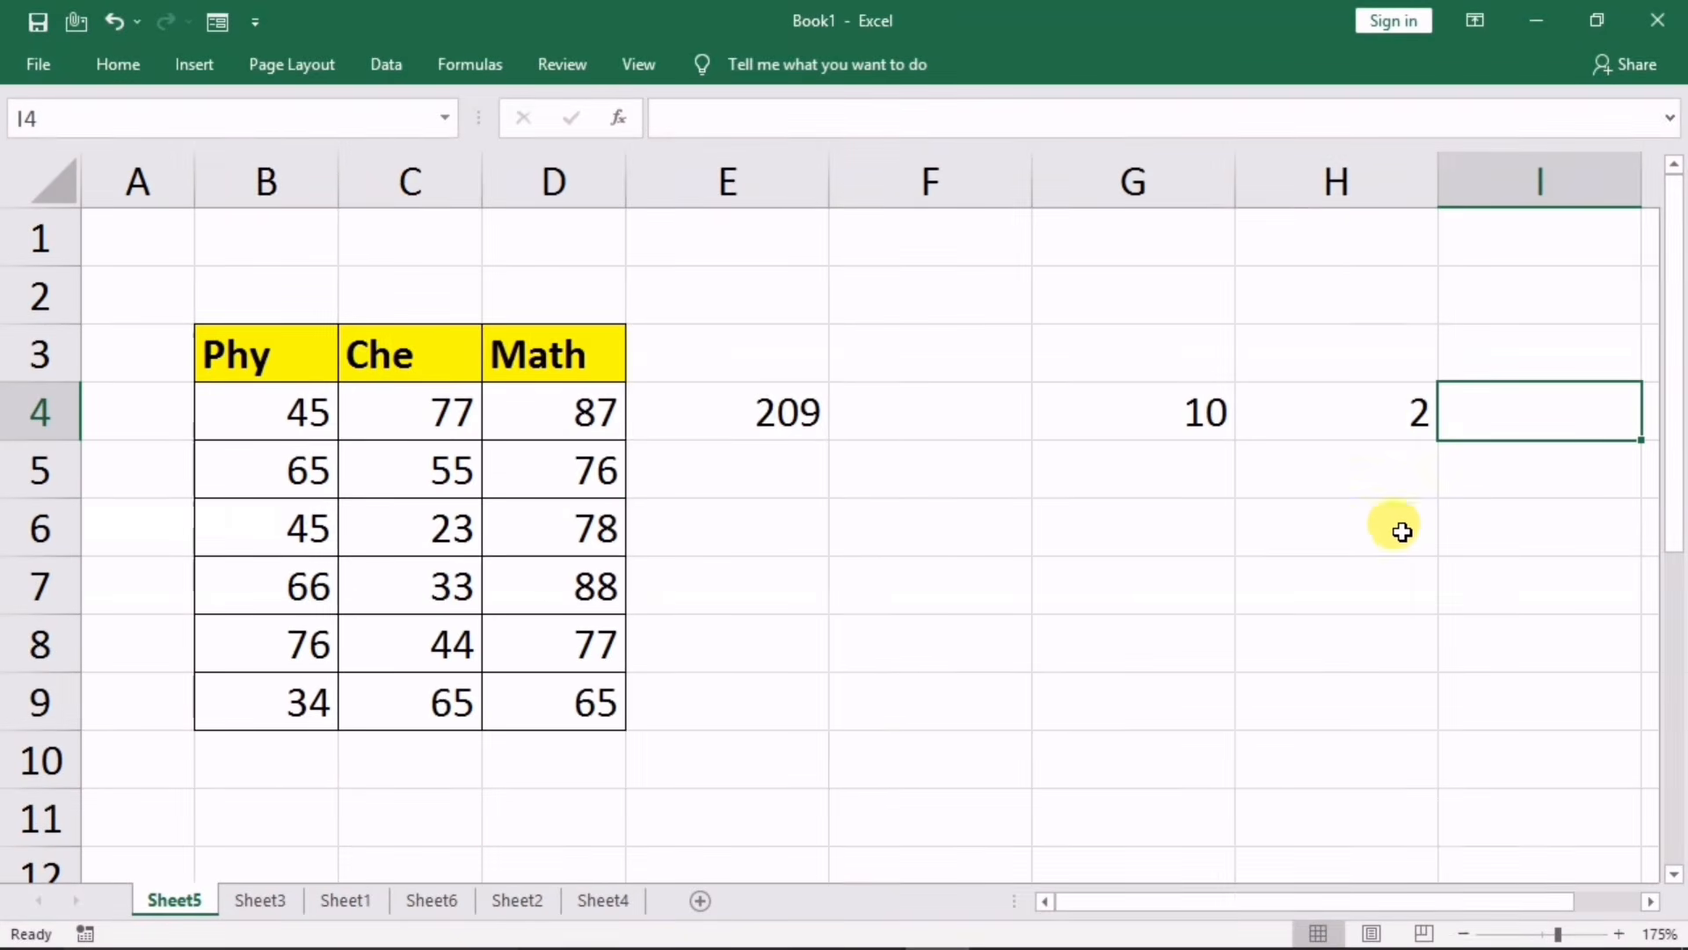
text(=)
click(1205, 409)
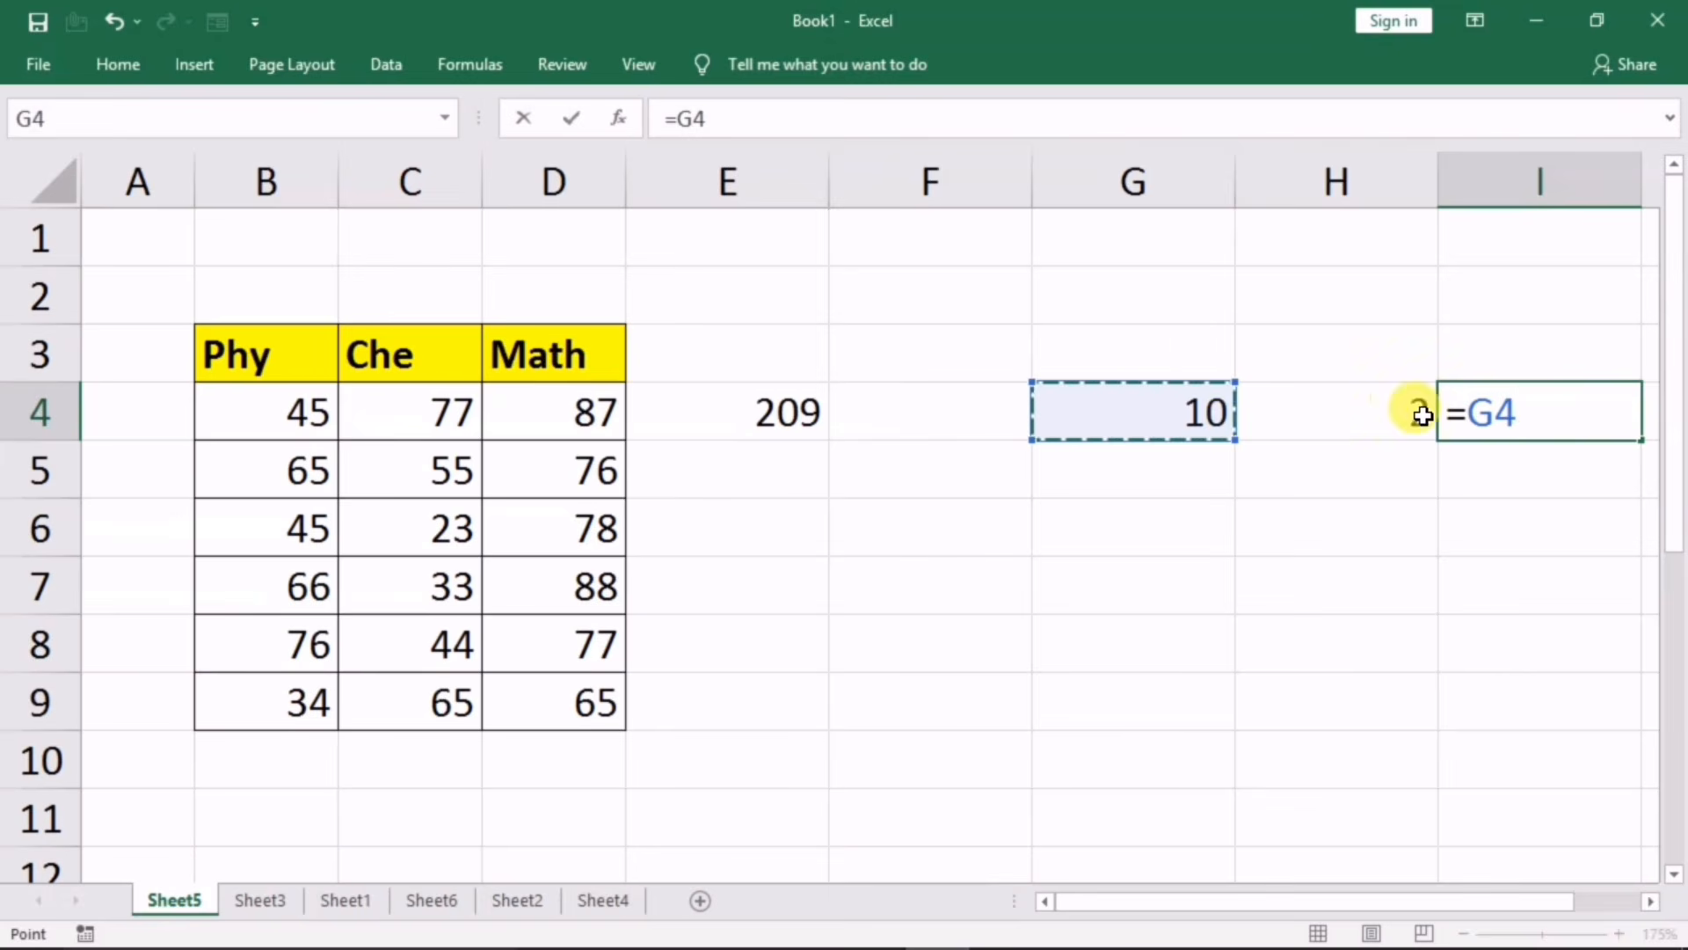
text(/)
click(1350, 419)
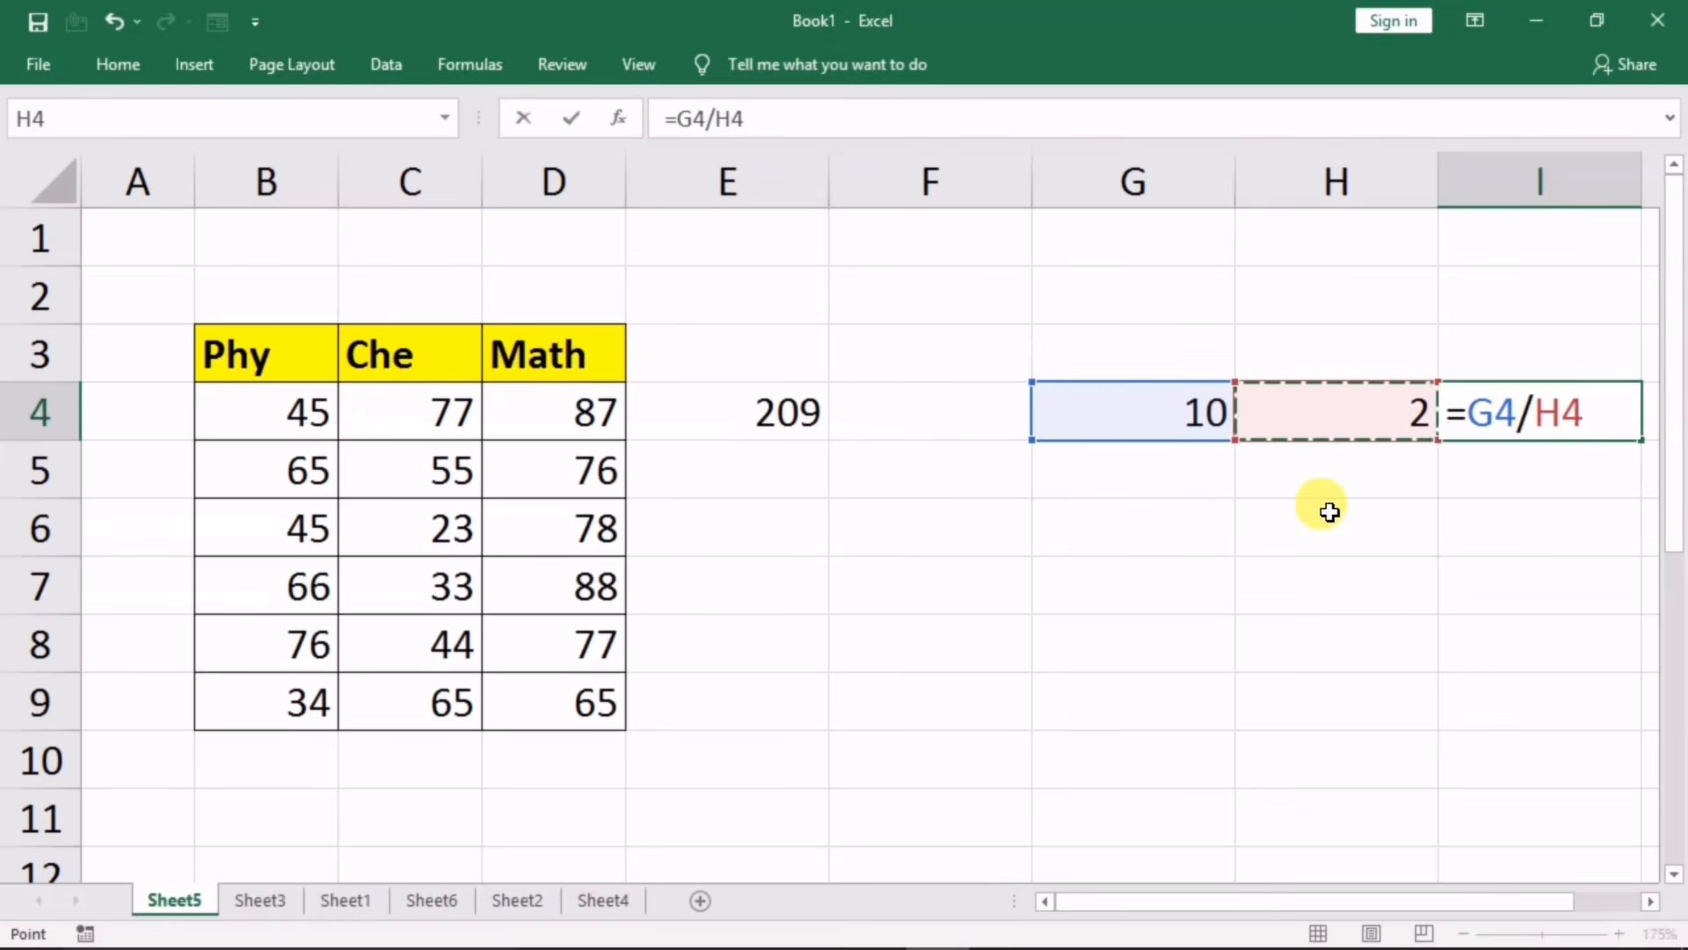
key(Return)
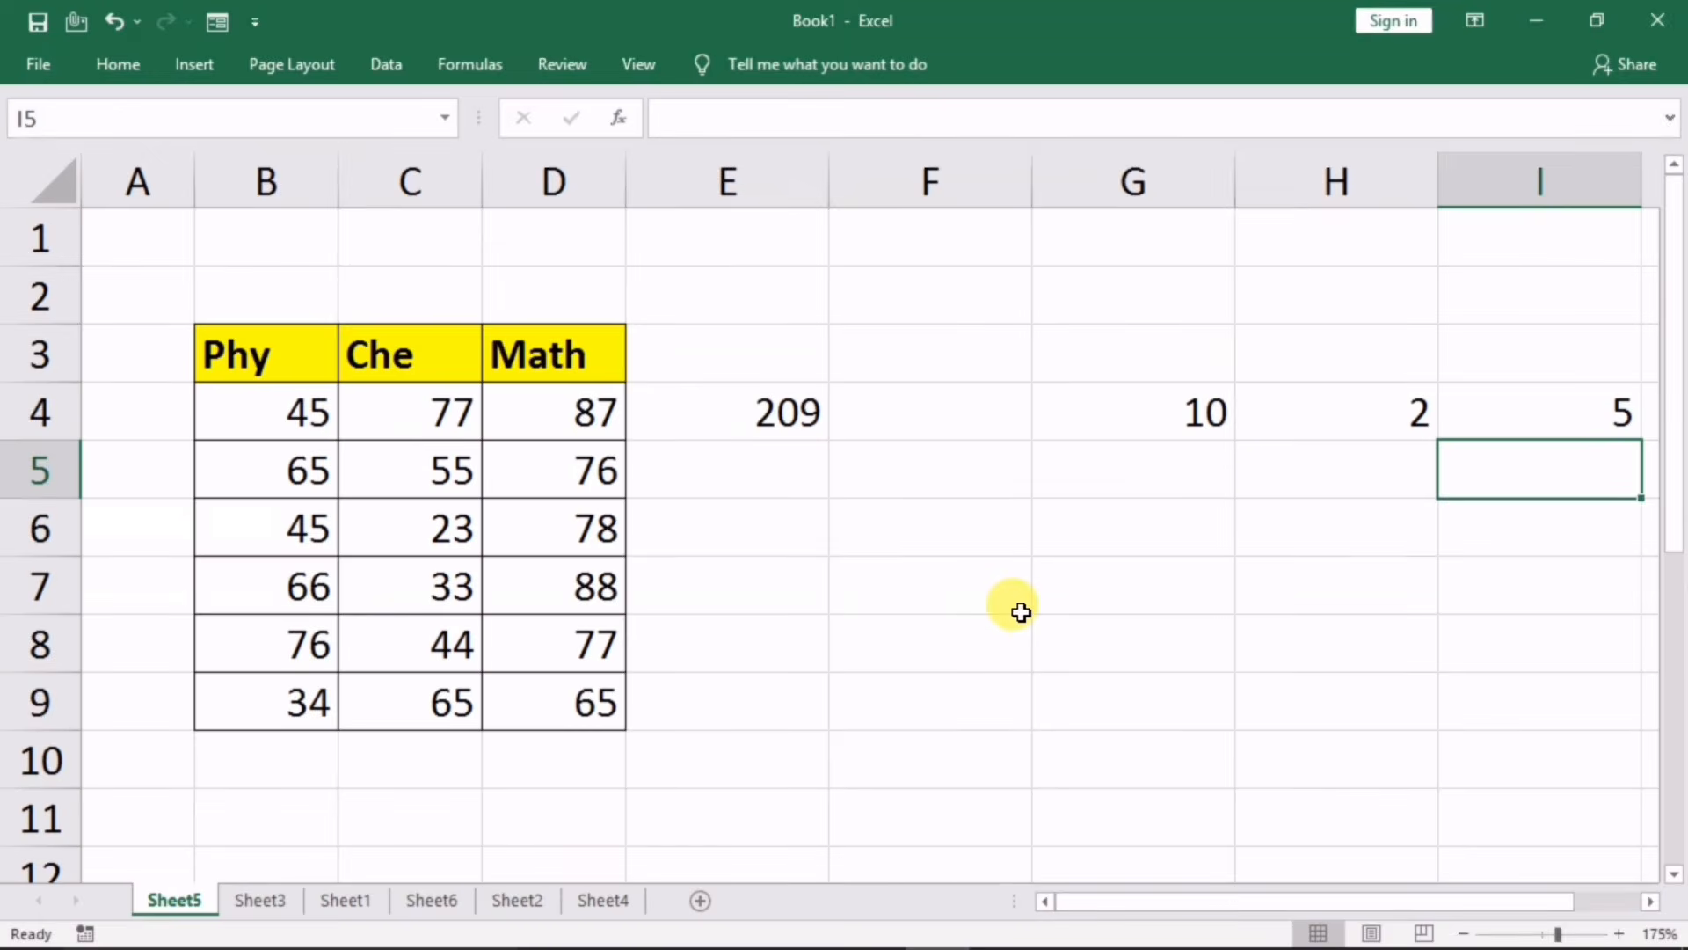
Step: Enter the formula =G4-H4 in cell H6 to subtract the second sample number from the first
click(1251, 536)
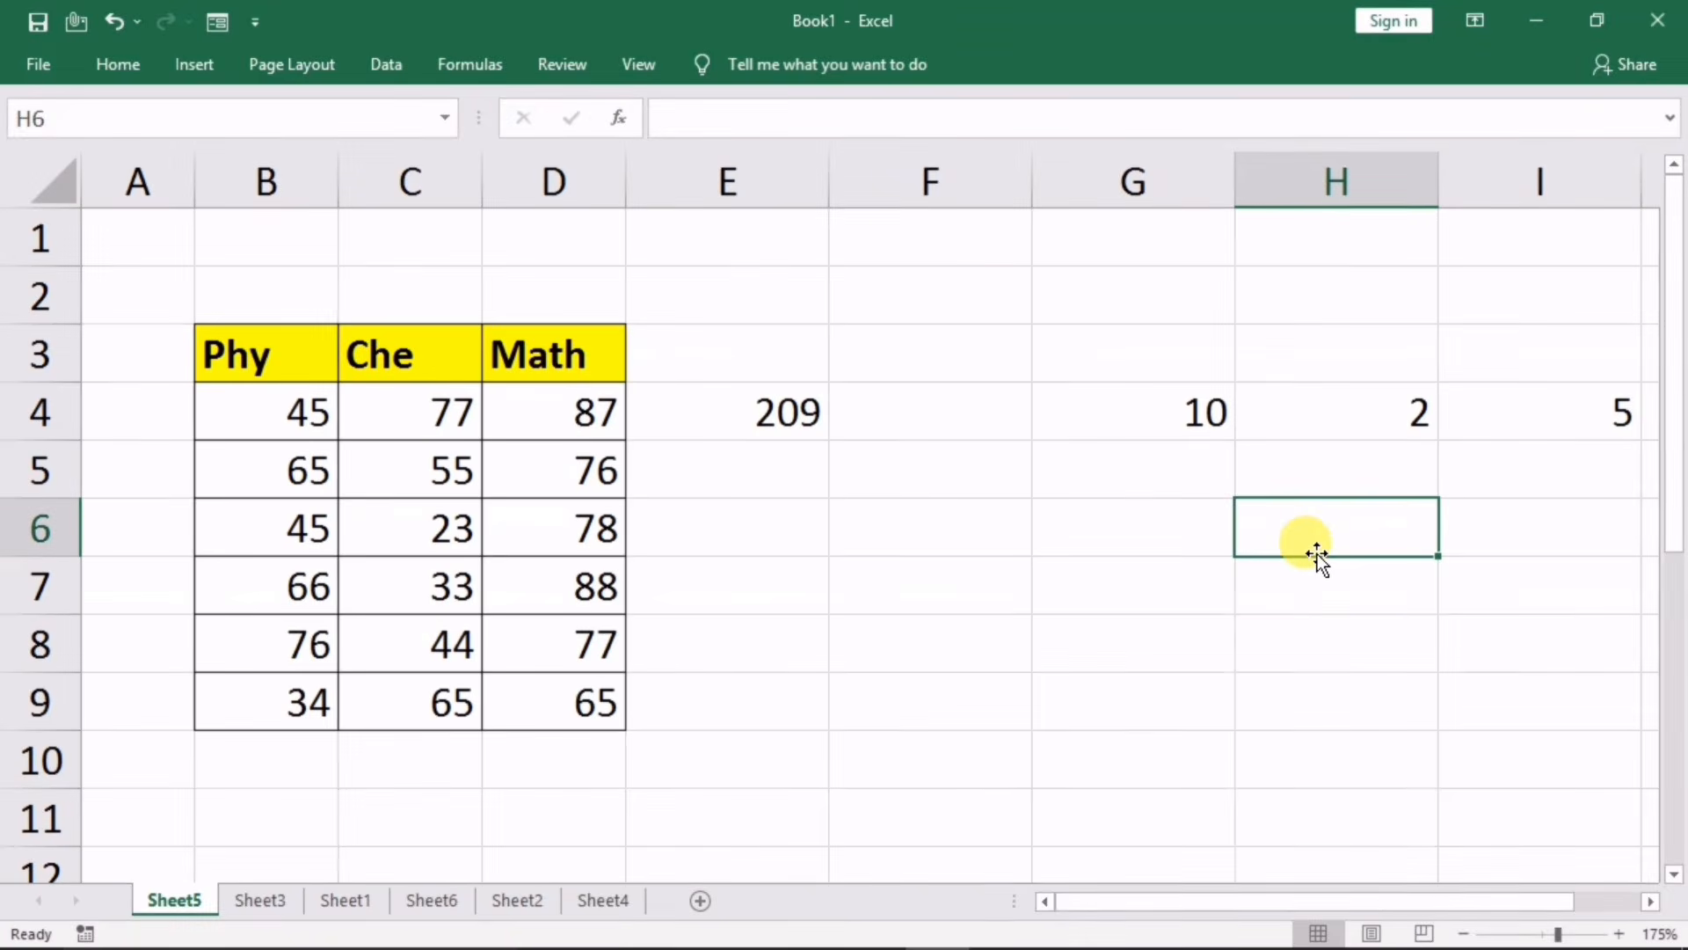
text(=)
click(1143, 414)
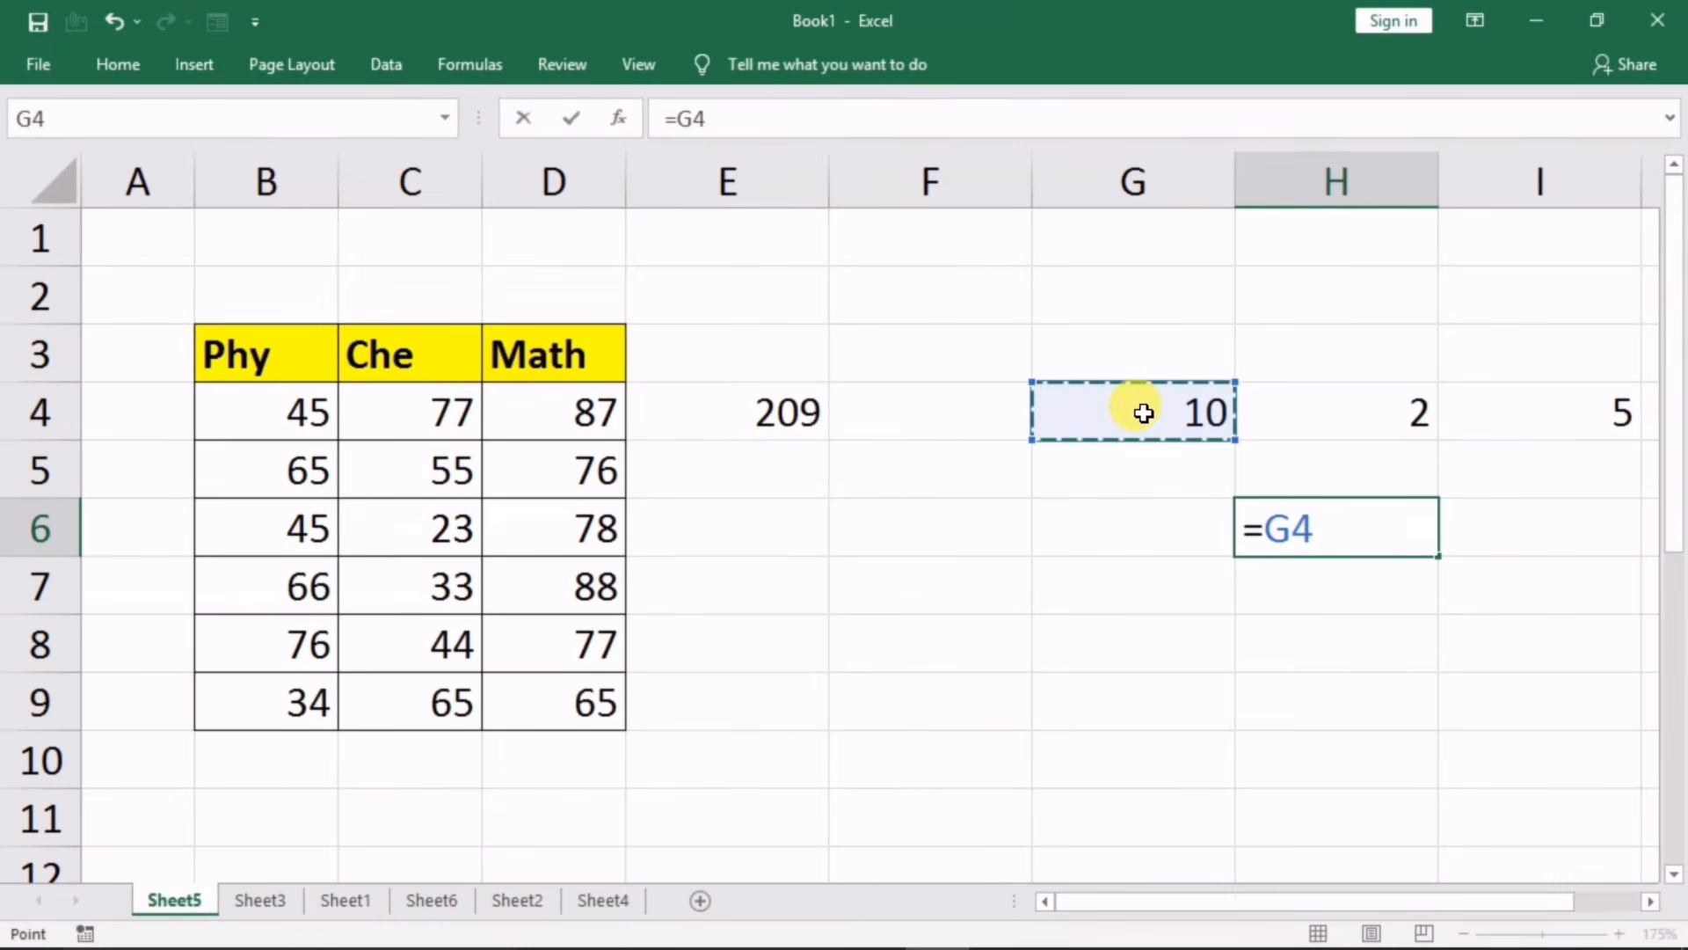
text(-)
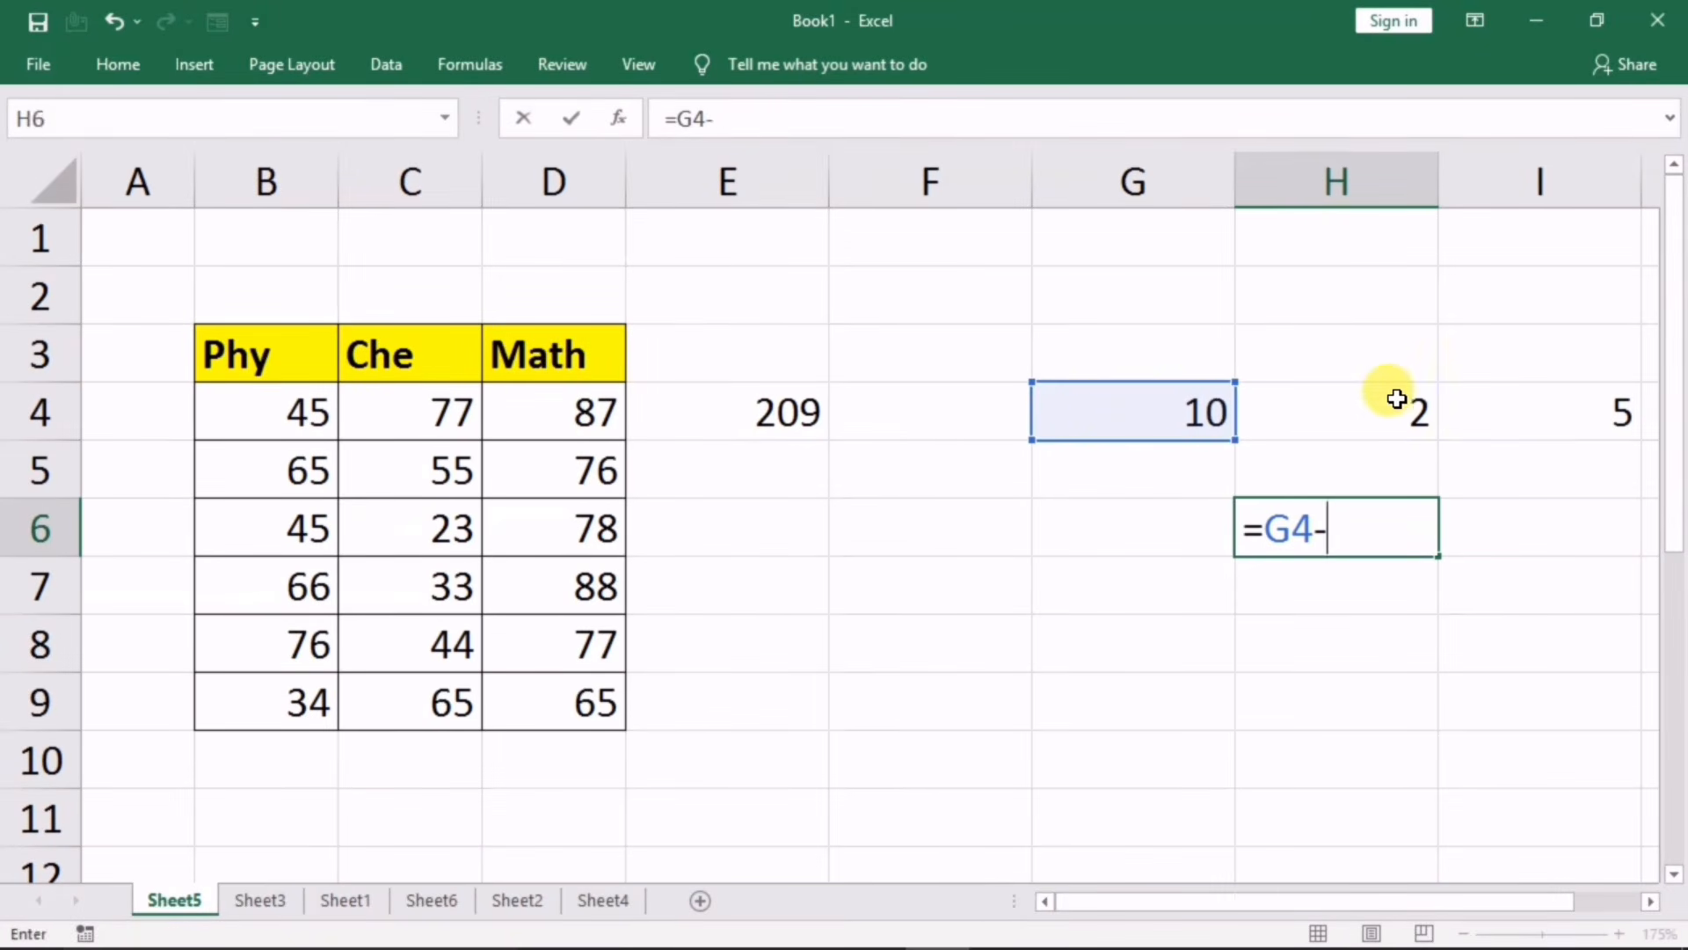
click(1364, 413)
key(Return)
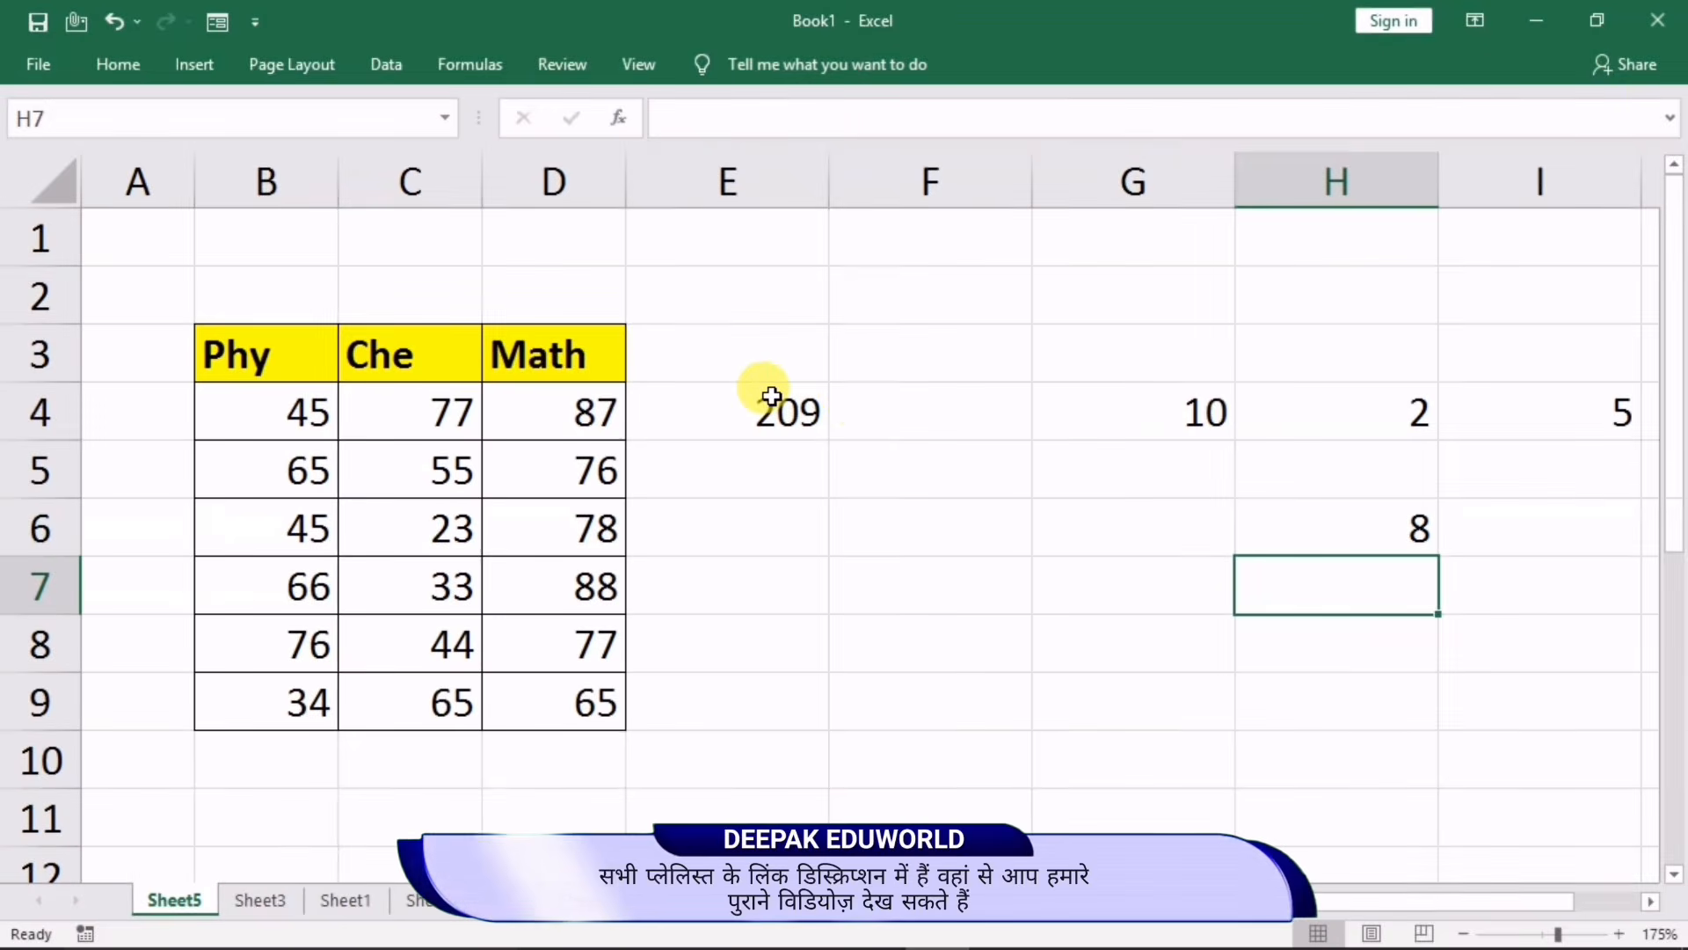
Step: Clear all sample numbers and formulas from the range E4:I7
drag(765, 392, 1498, 561)
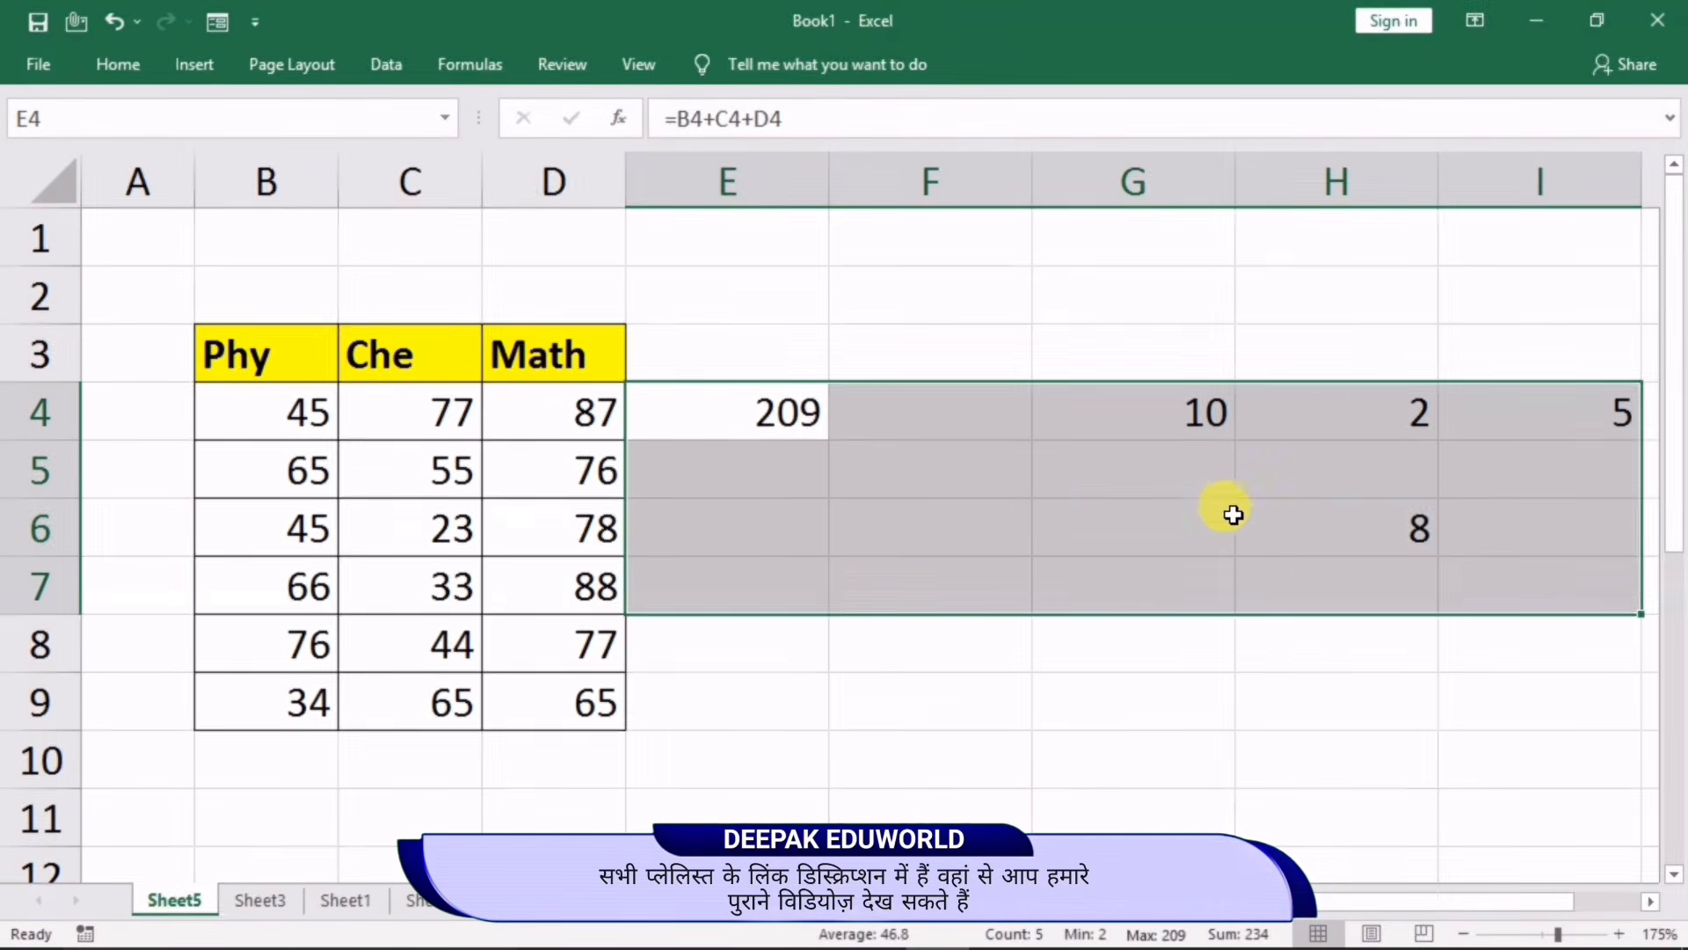
key(Delete)
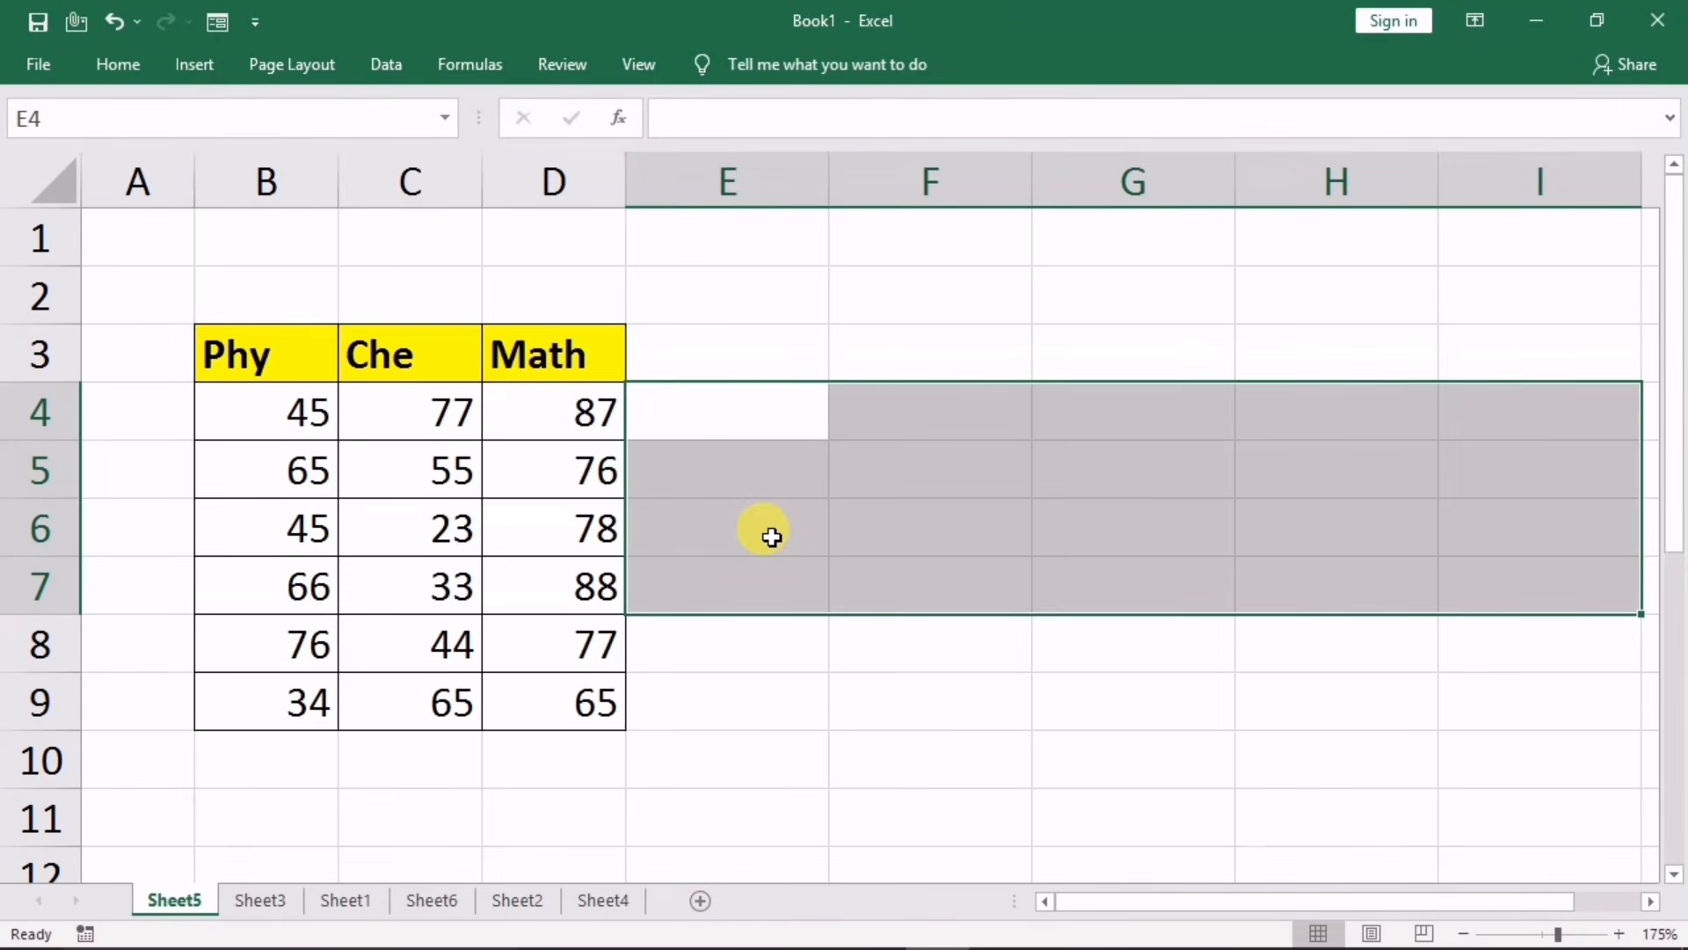
Step: Highlight the first row's marks in B4:D4 and return to the empty cell E4
click(756, 420)
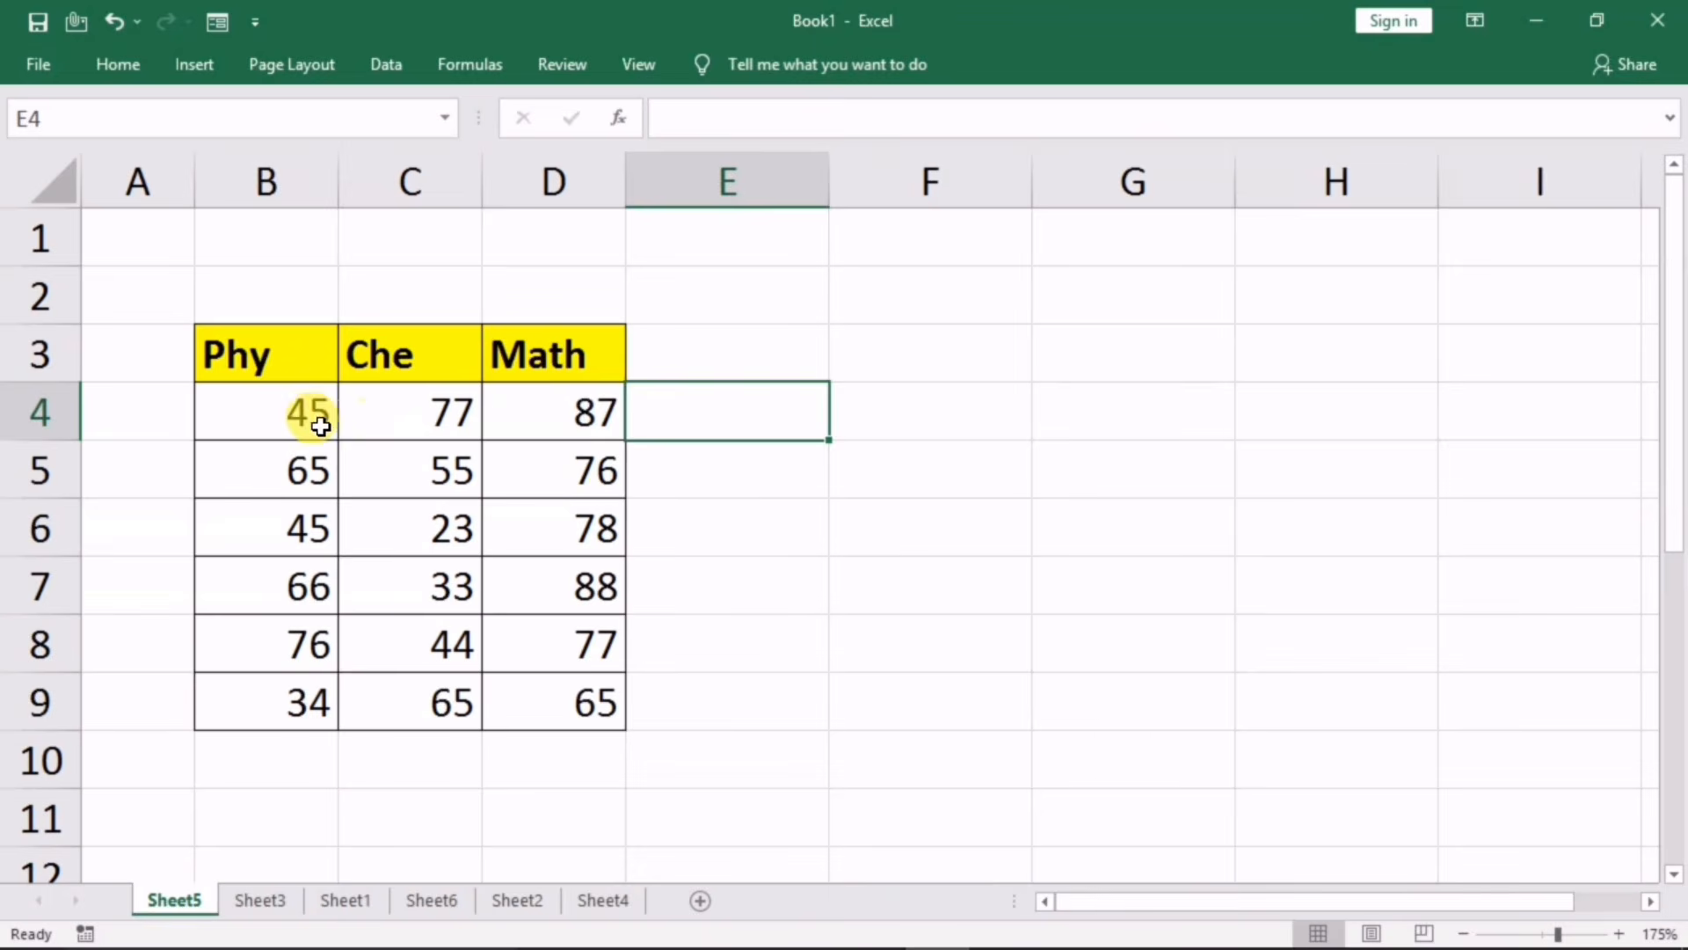
drag(299, 417, 546, 418)
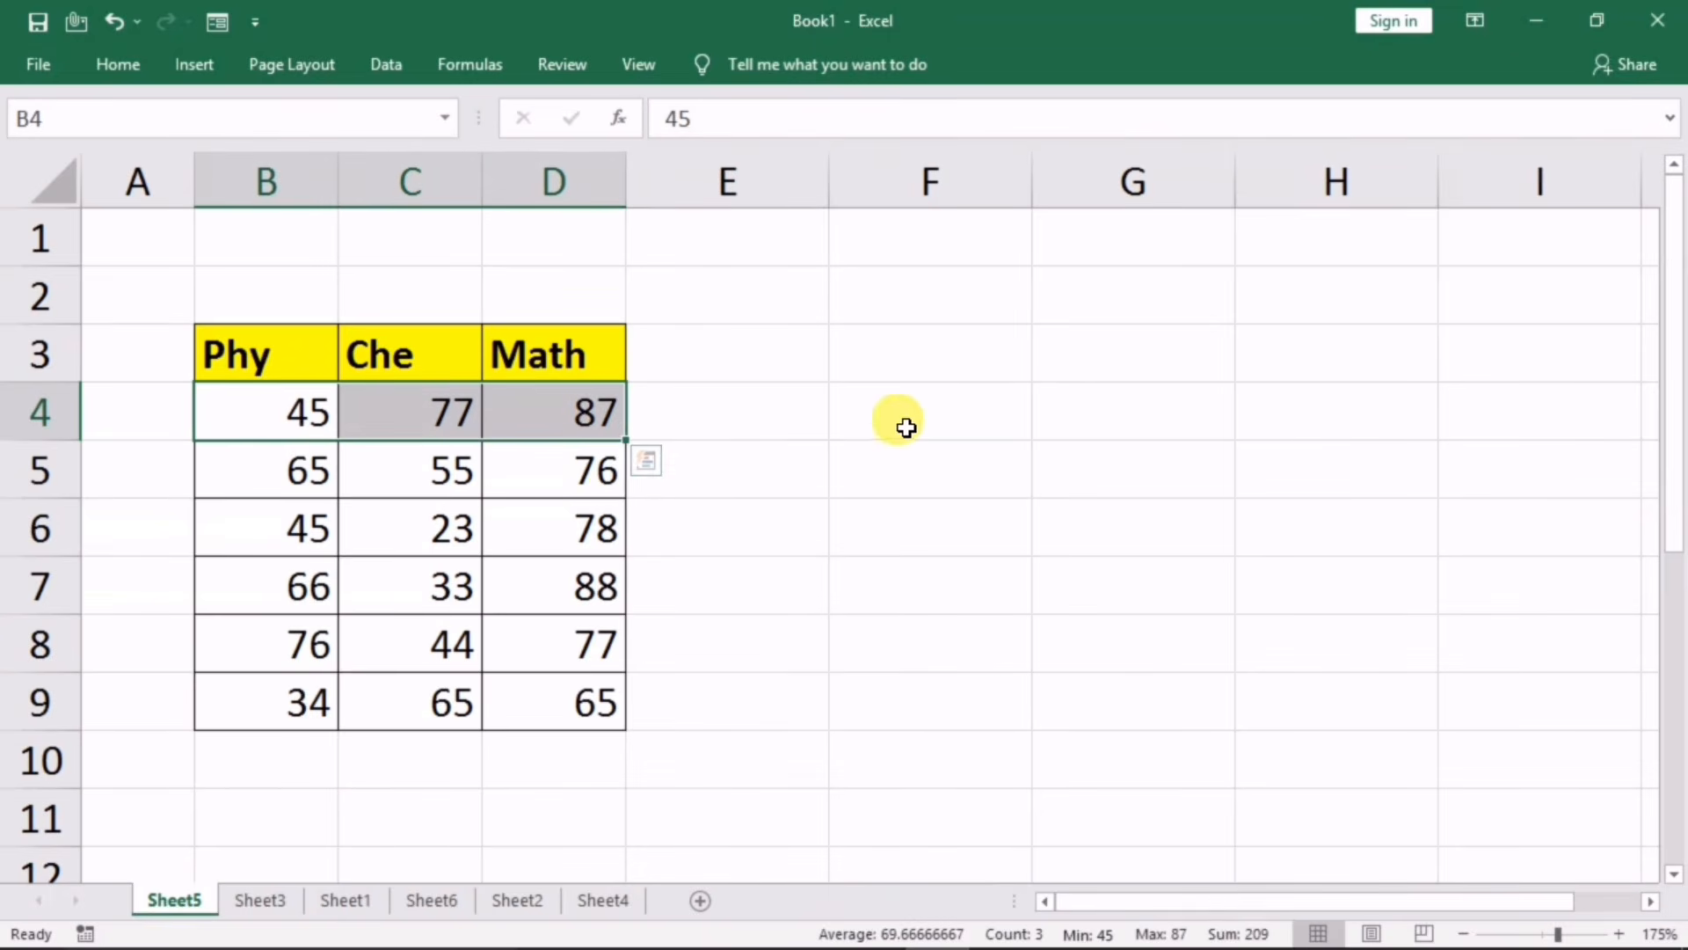
click(747, 419)
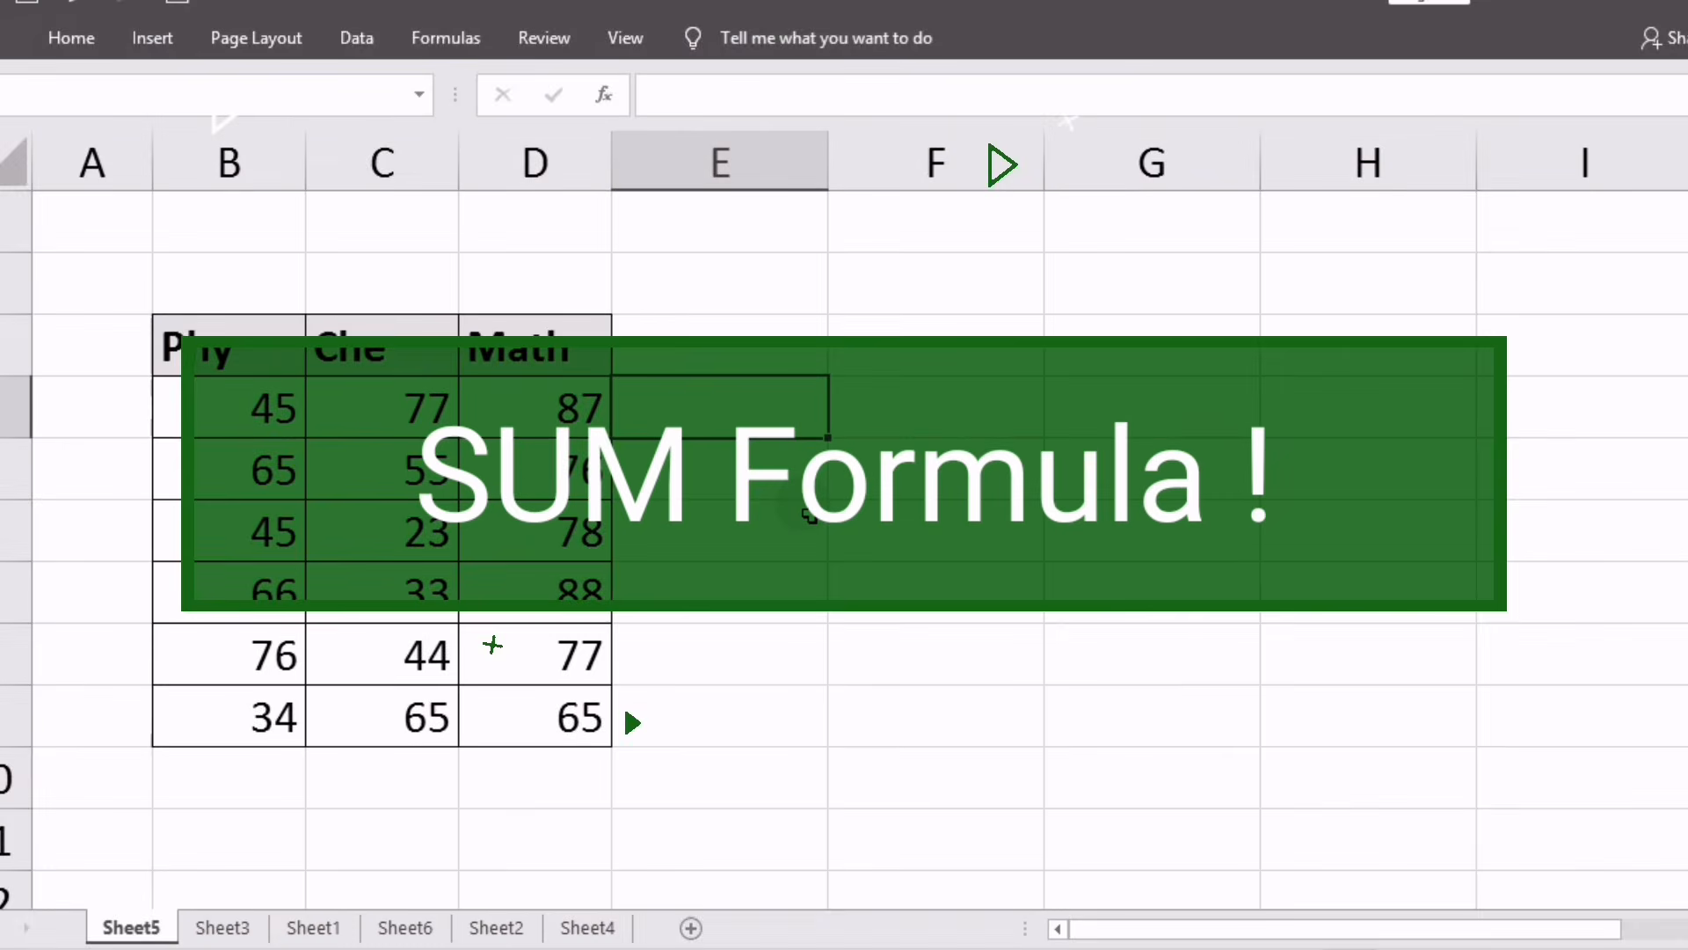
Step: Enter the formula =SUM(B4,C4,D4) in cell E4 to total the first row's marks
text(=)
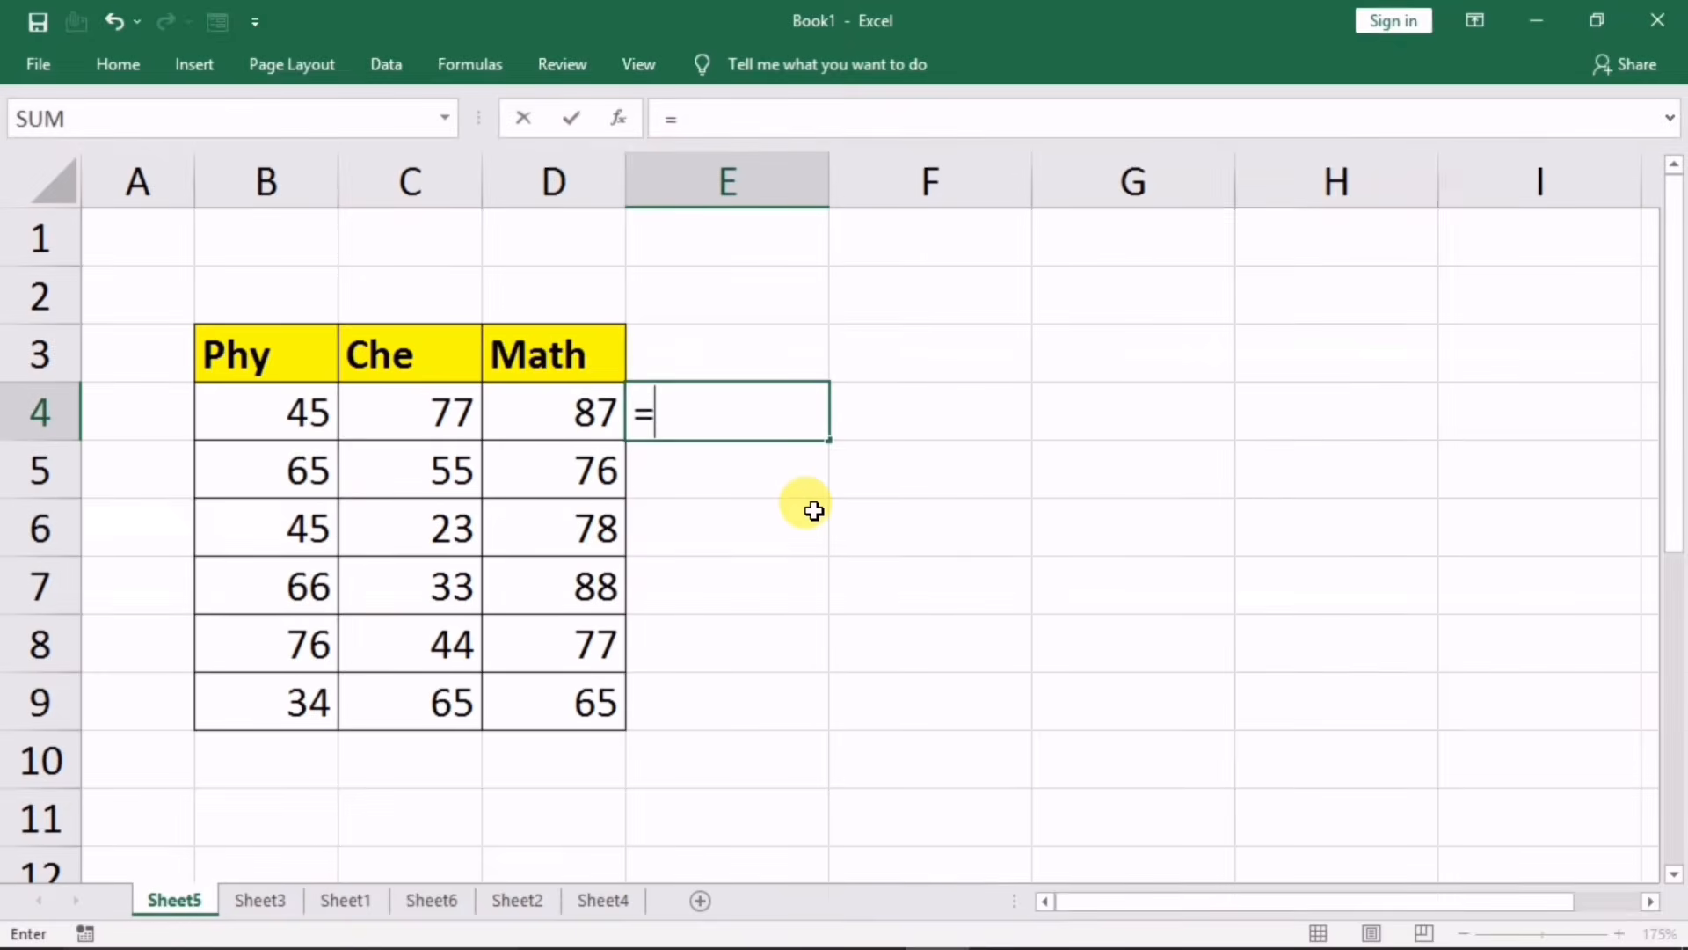
text(sum)
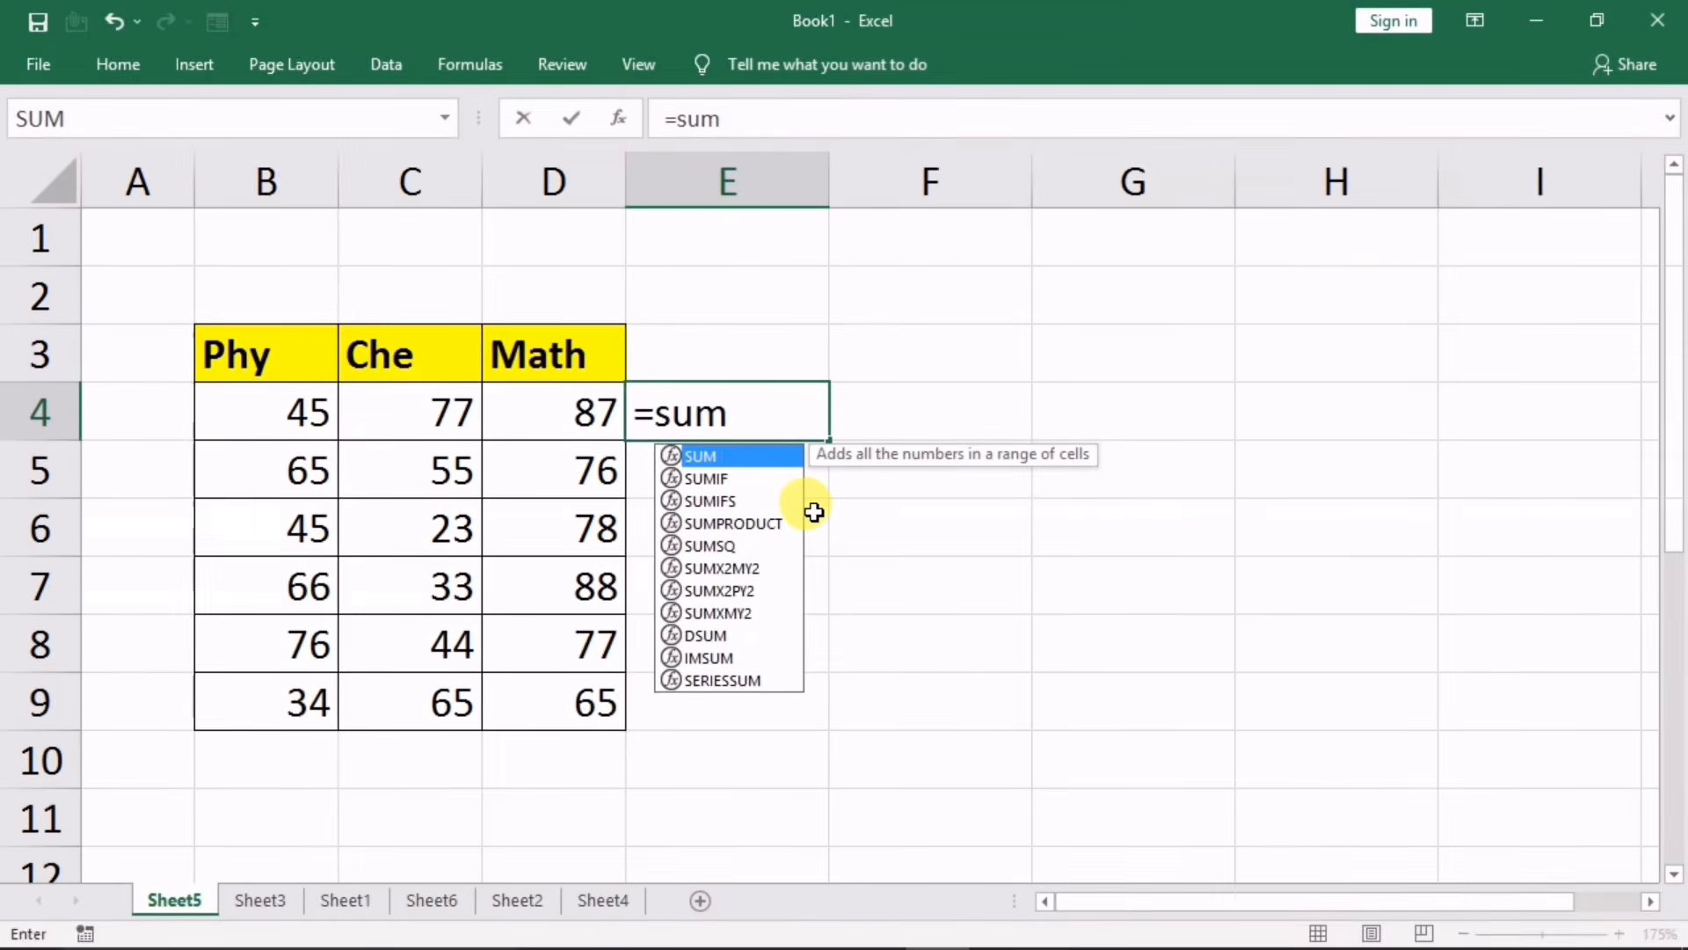
text(()
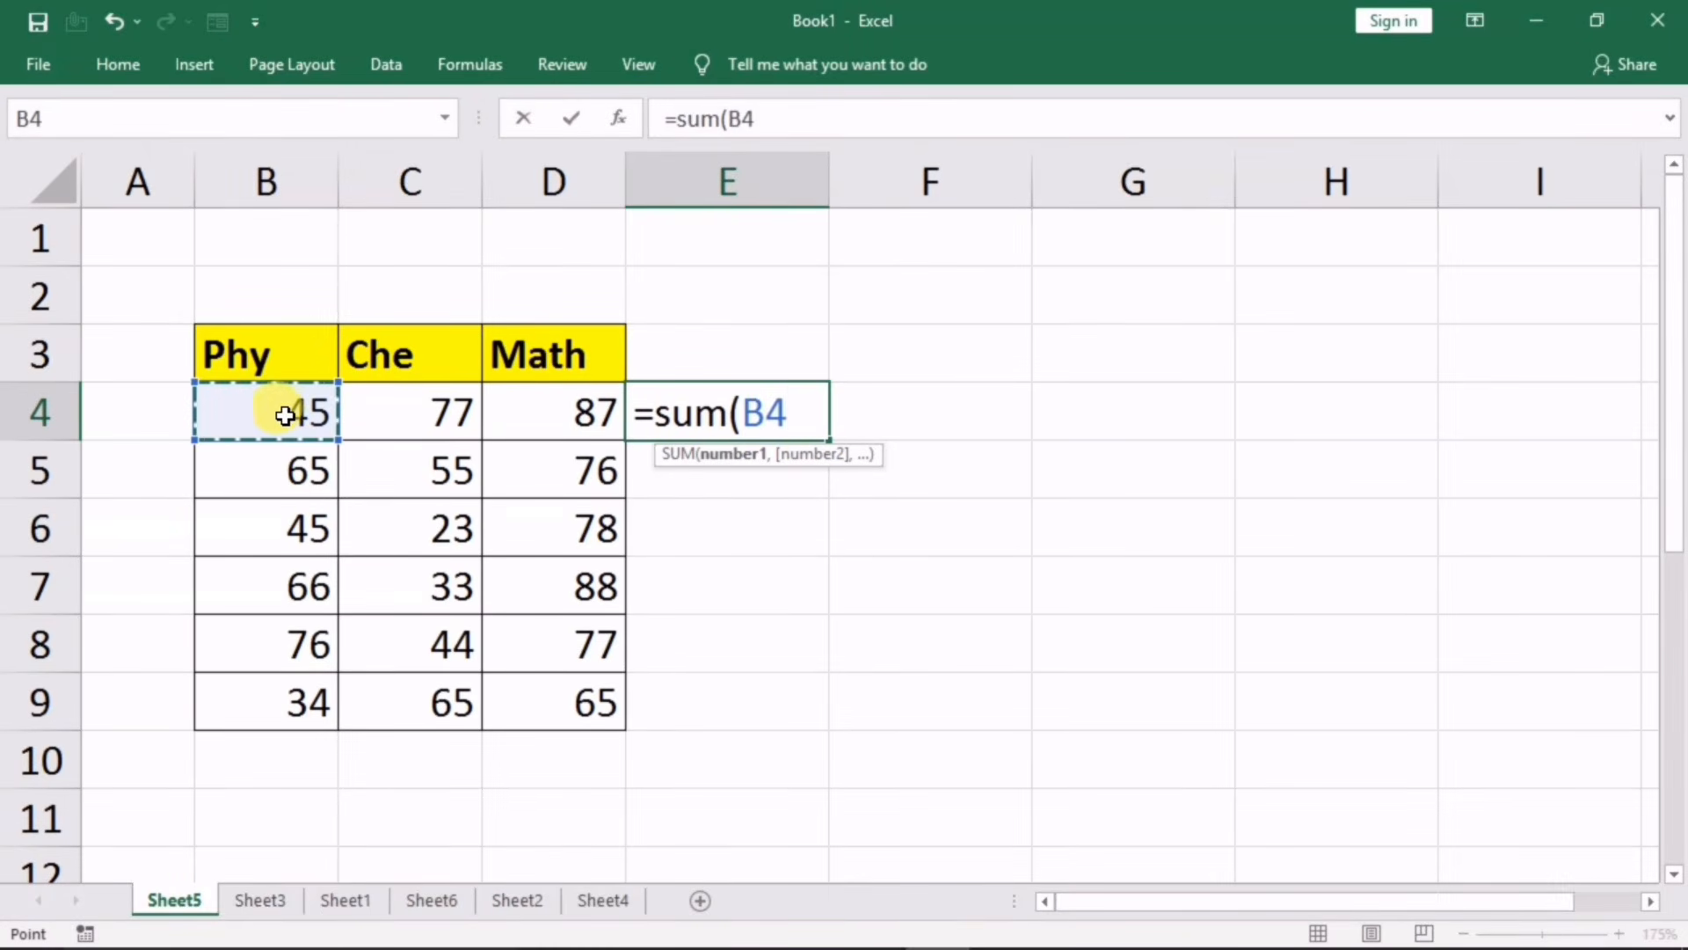
text(,)
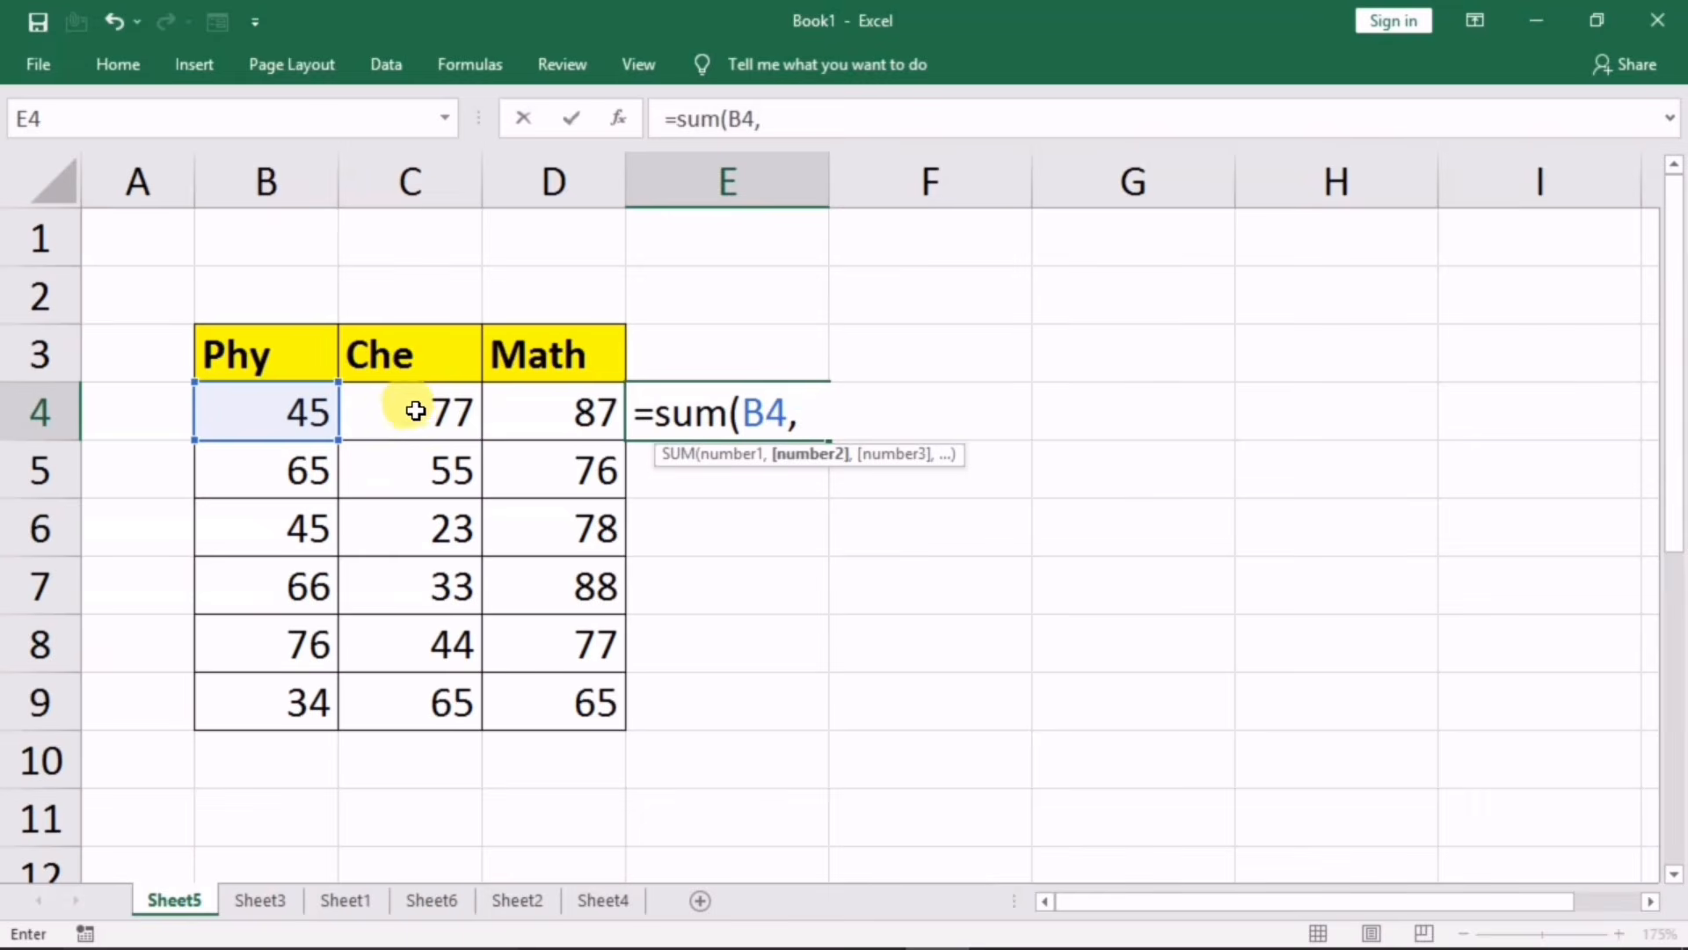
click(526, 419)
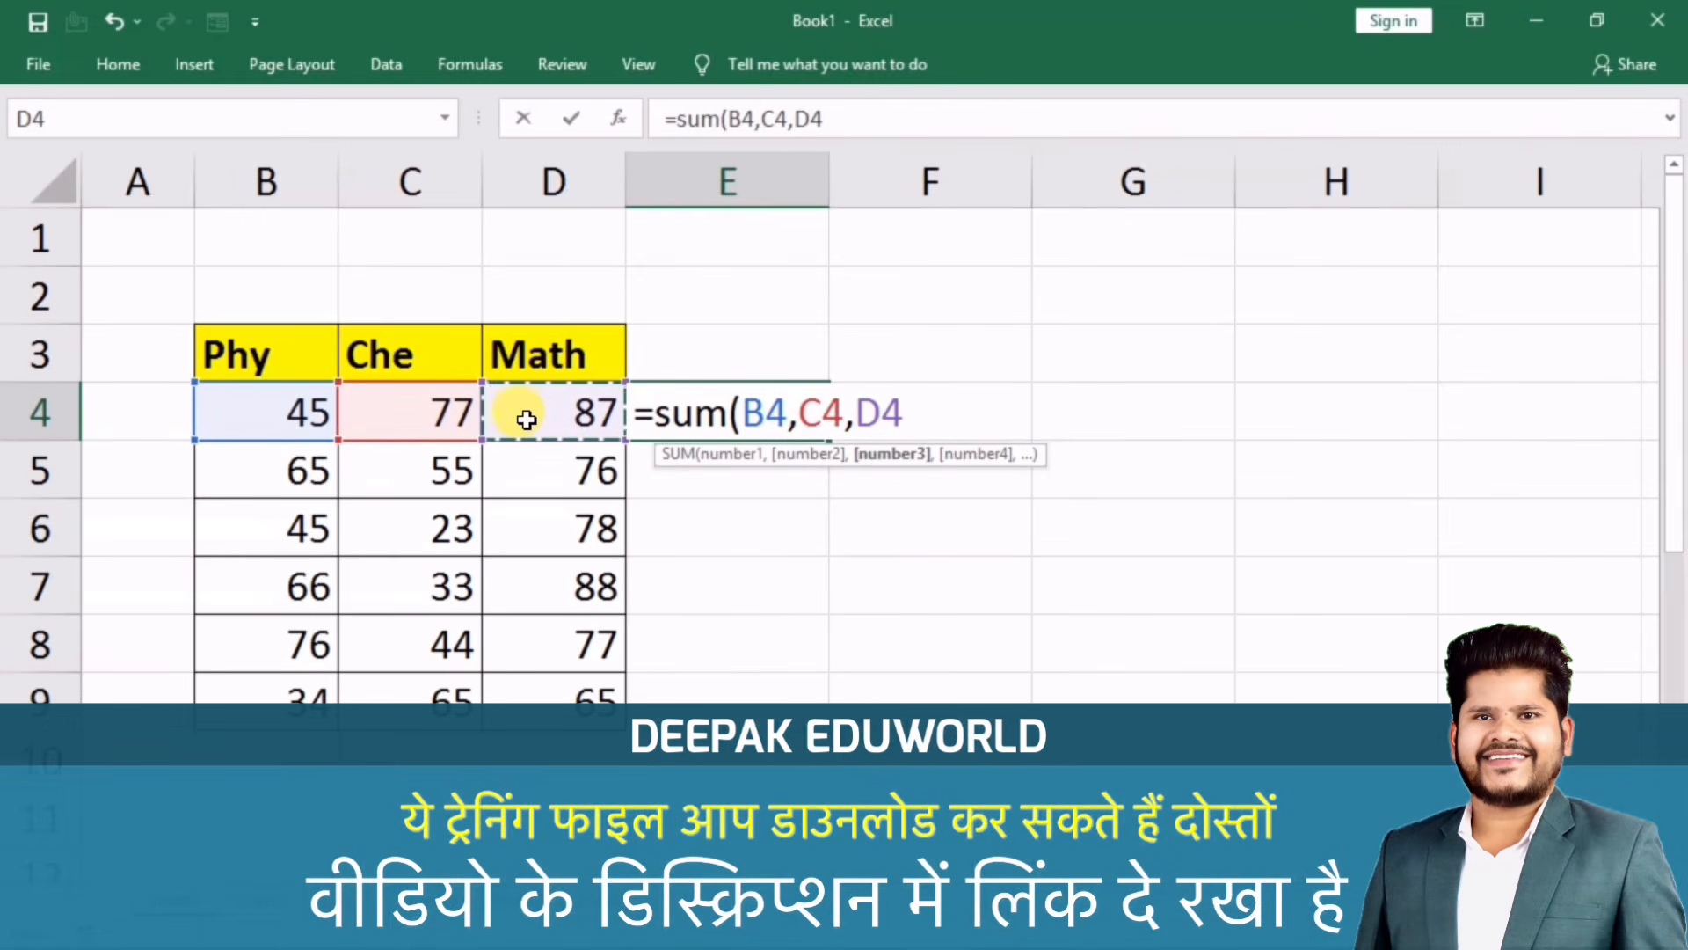
text())
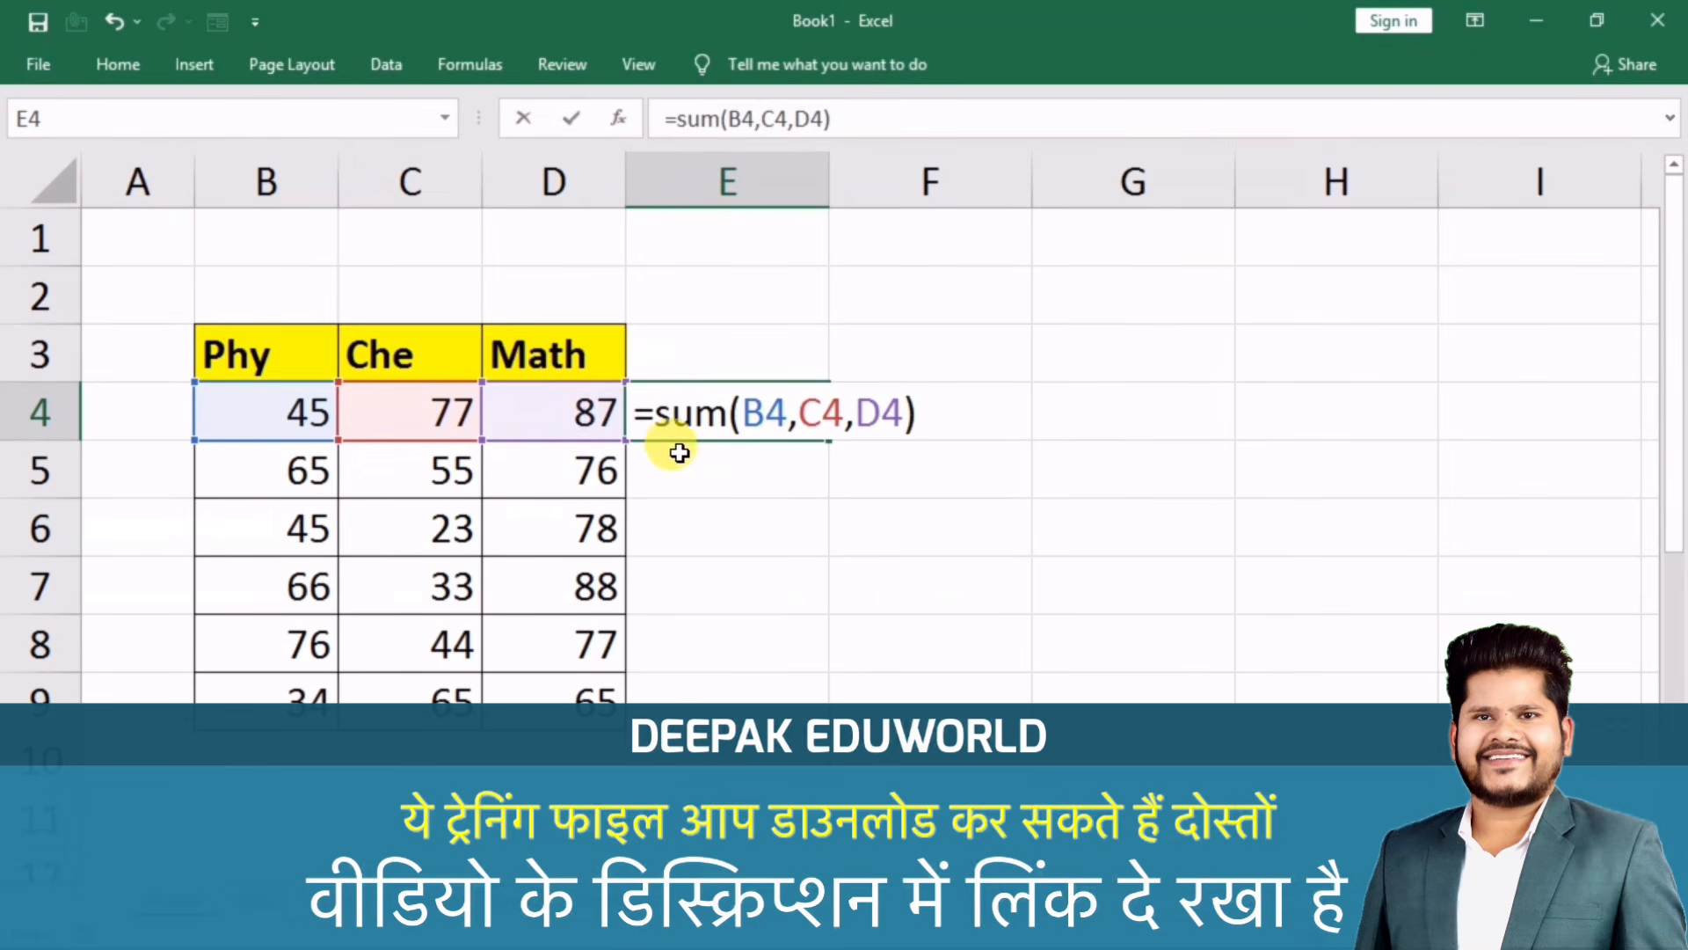
key(Return)
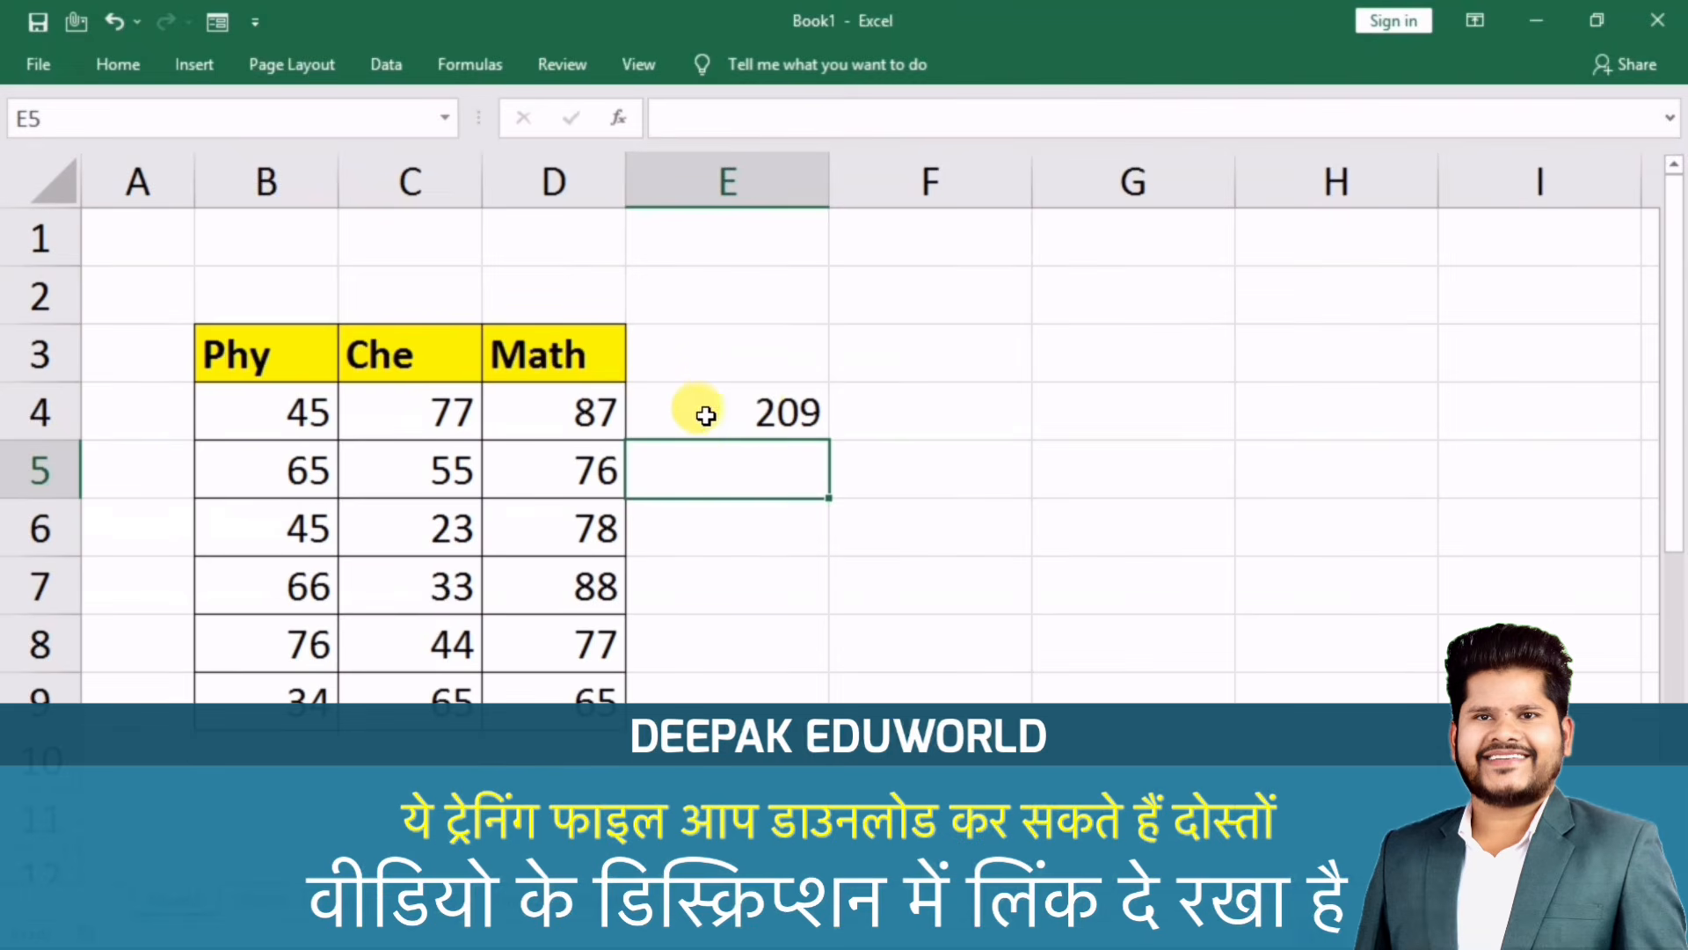
Step: Replace the separate cell references in E4's formula with a range so that it reads =SUM(B4:D4)
click(754, 409)
double_click(879, 411)
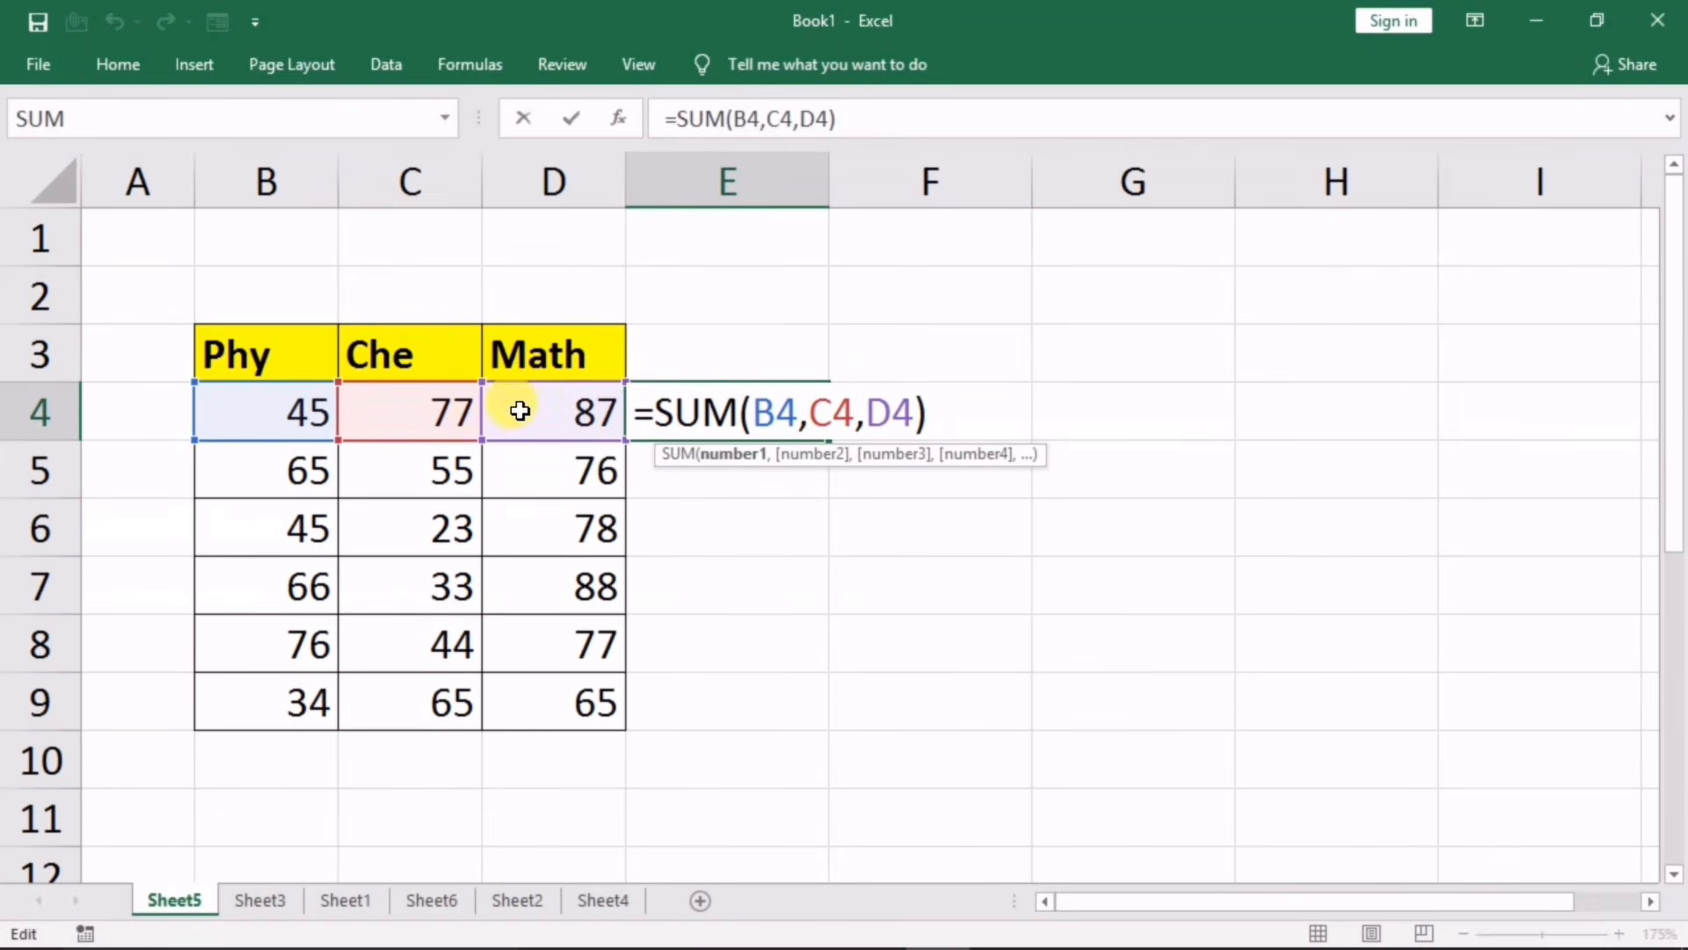
click(947, 415)
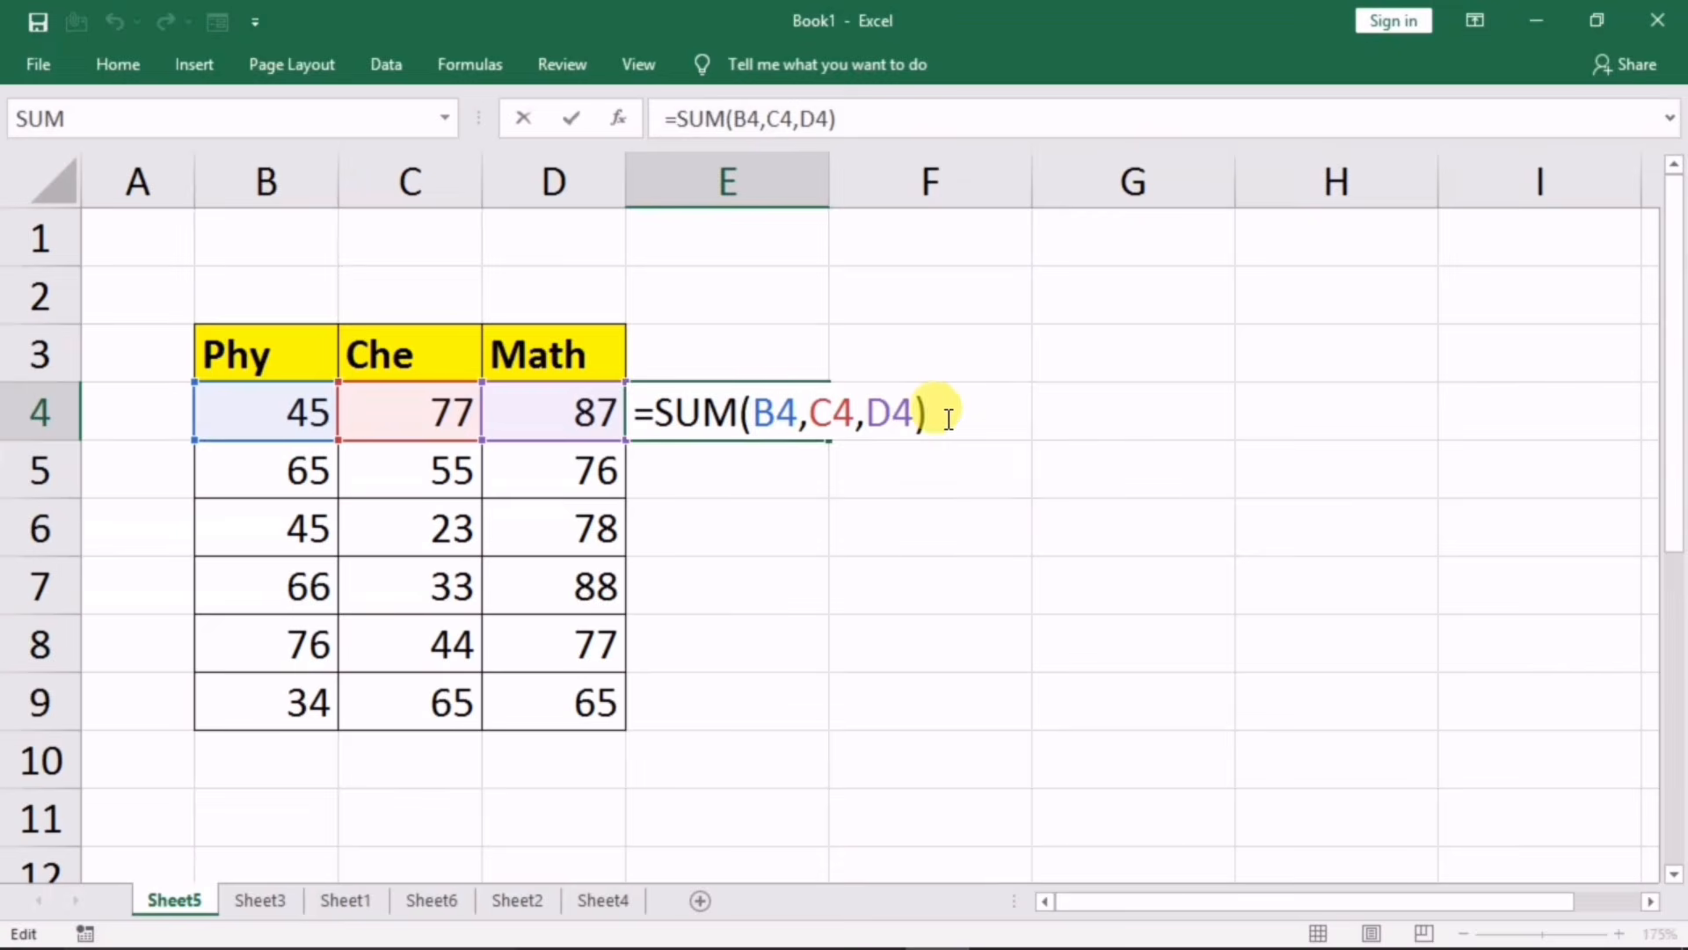
key(BackSpace)
key(BackSpace)
key(BackSpace)
key(BackSpace)
key(BackSpace)
key(BackSpace)
key(BackSpace)
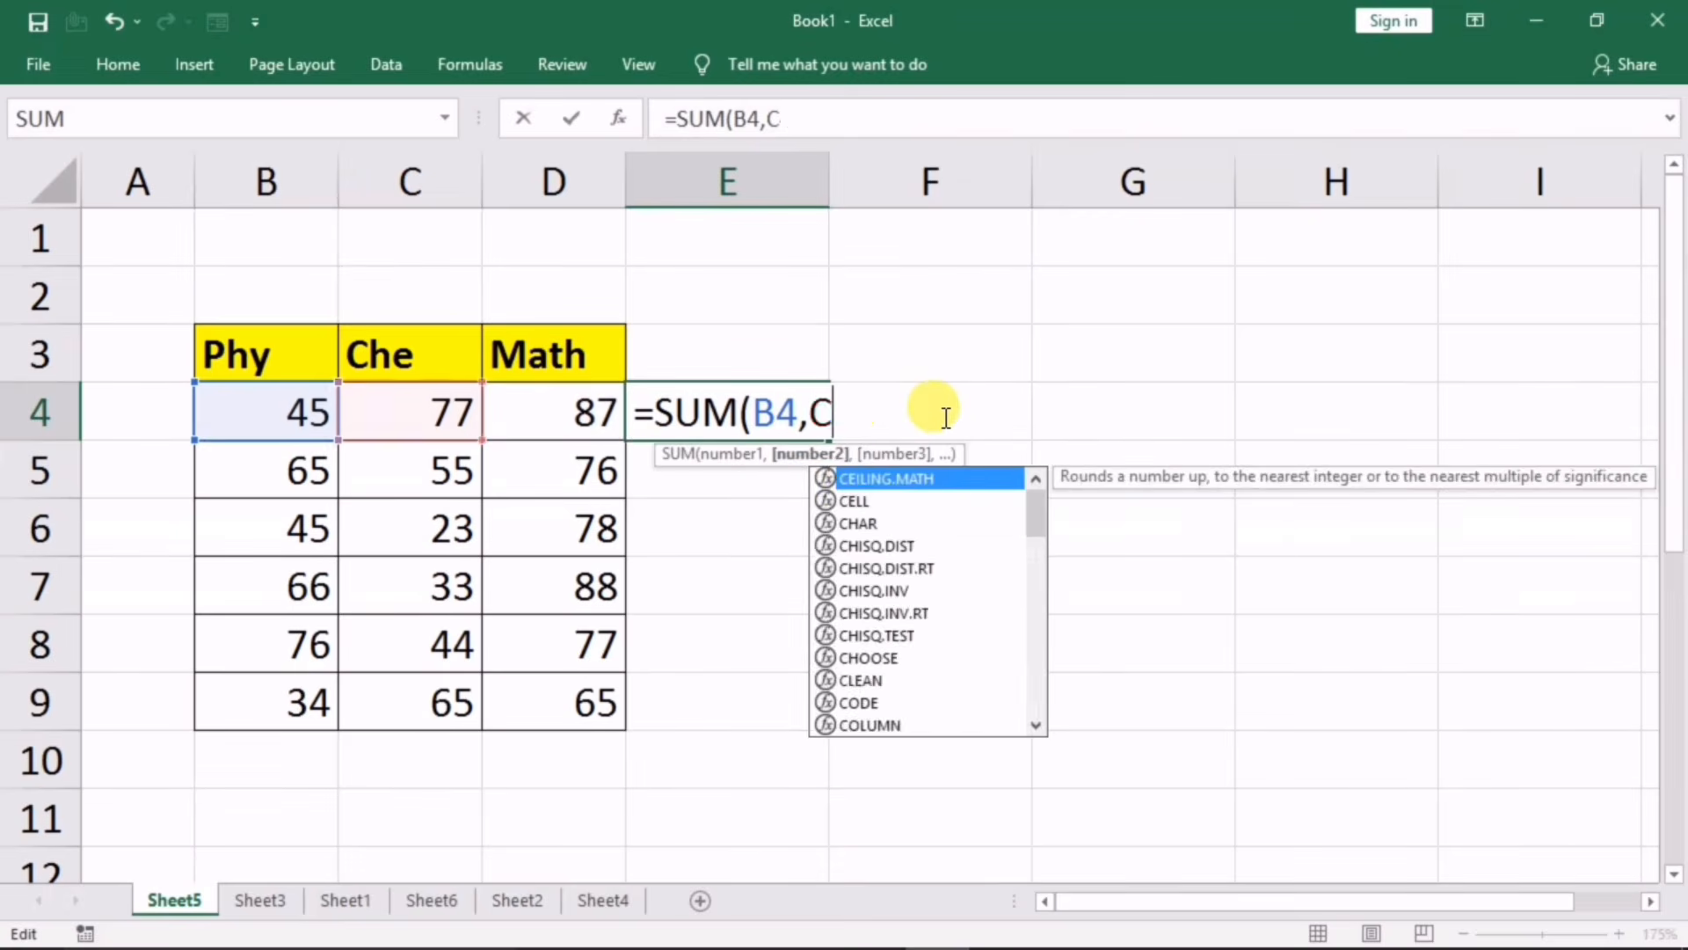
key(BackSpace)
key(BackSpace)
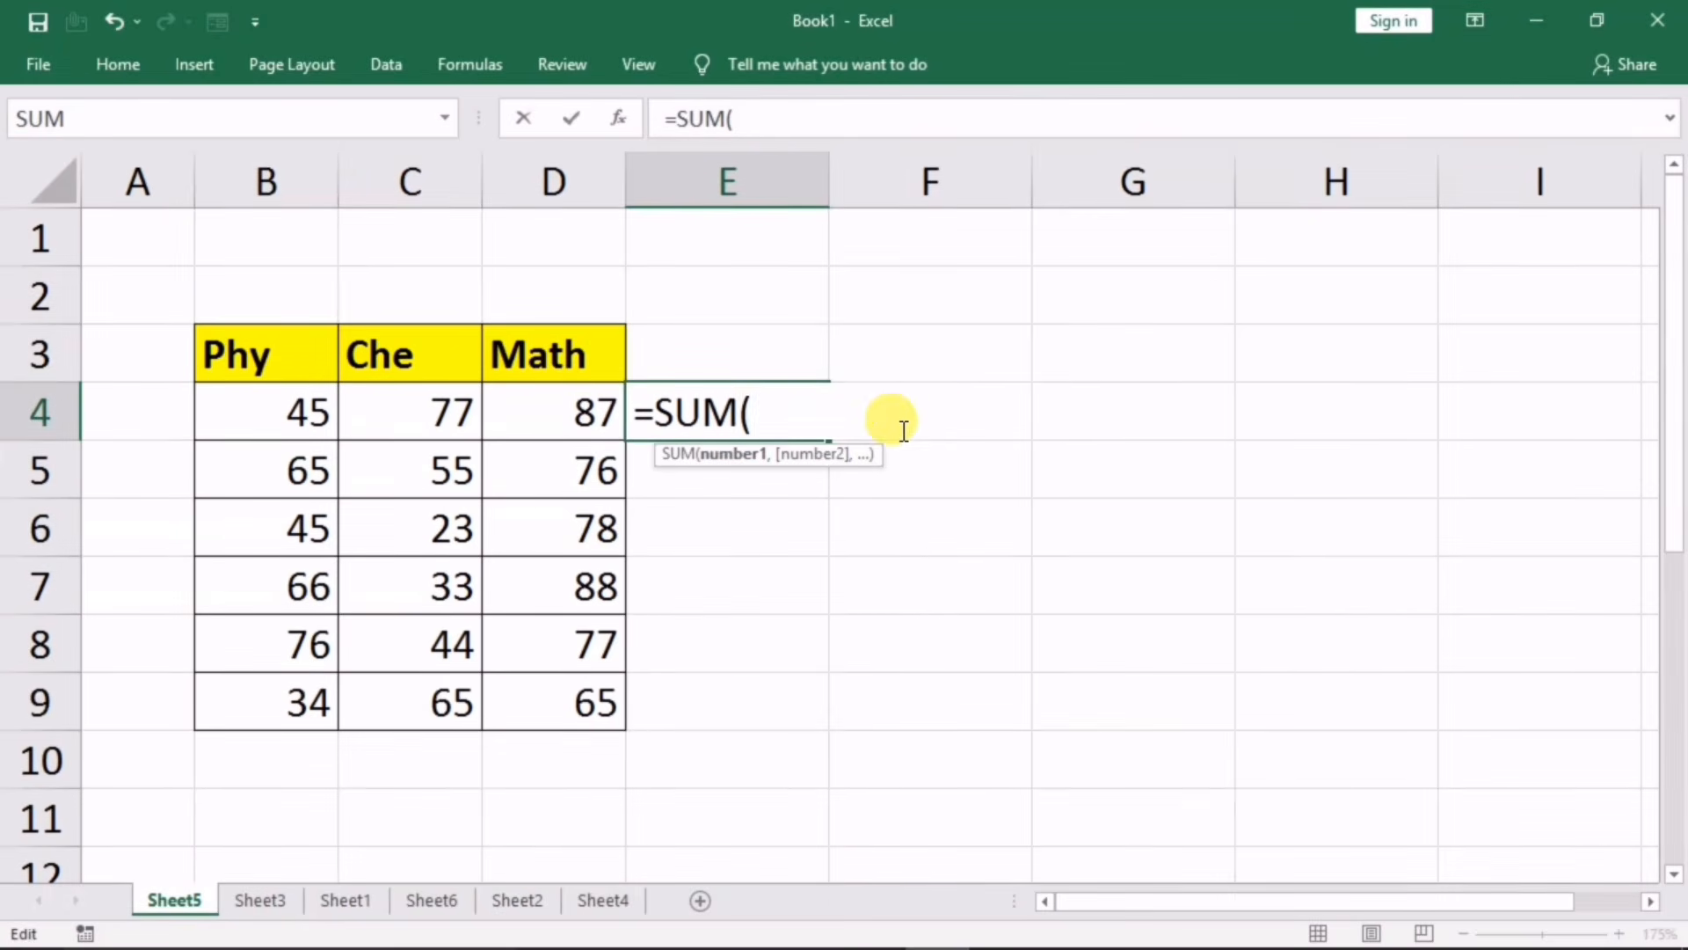
click(244, 410)
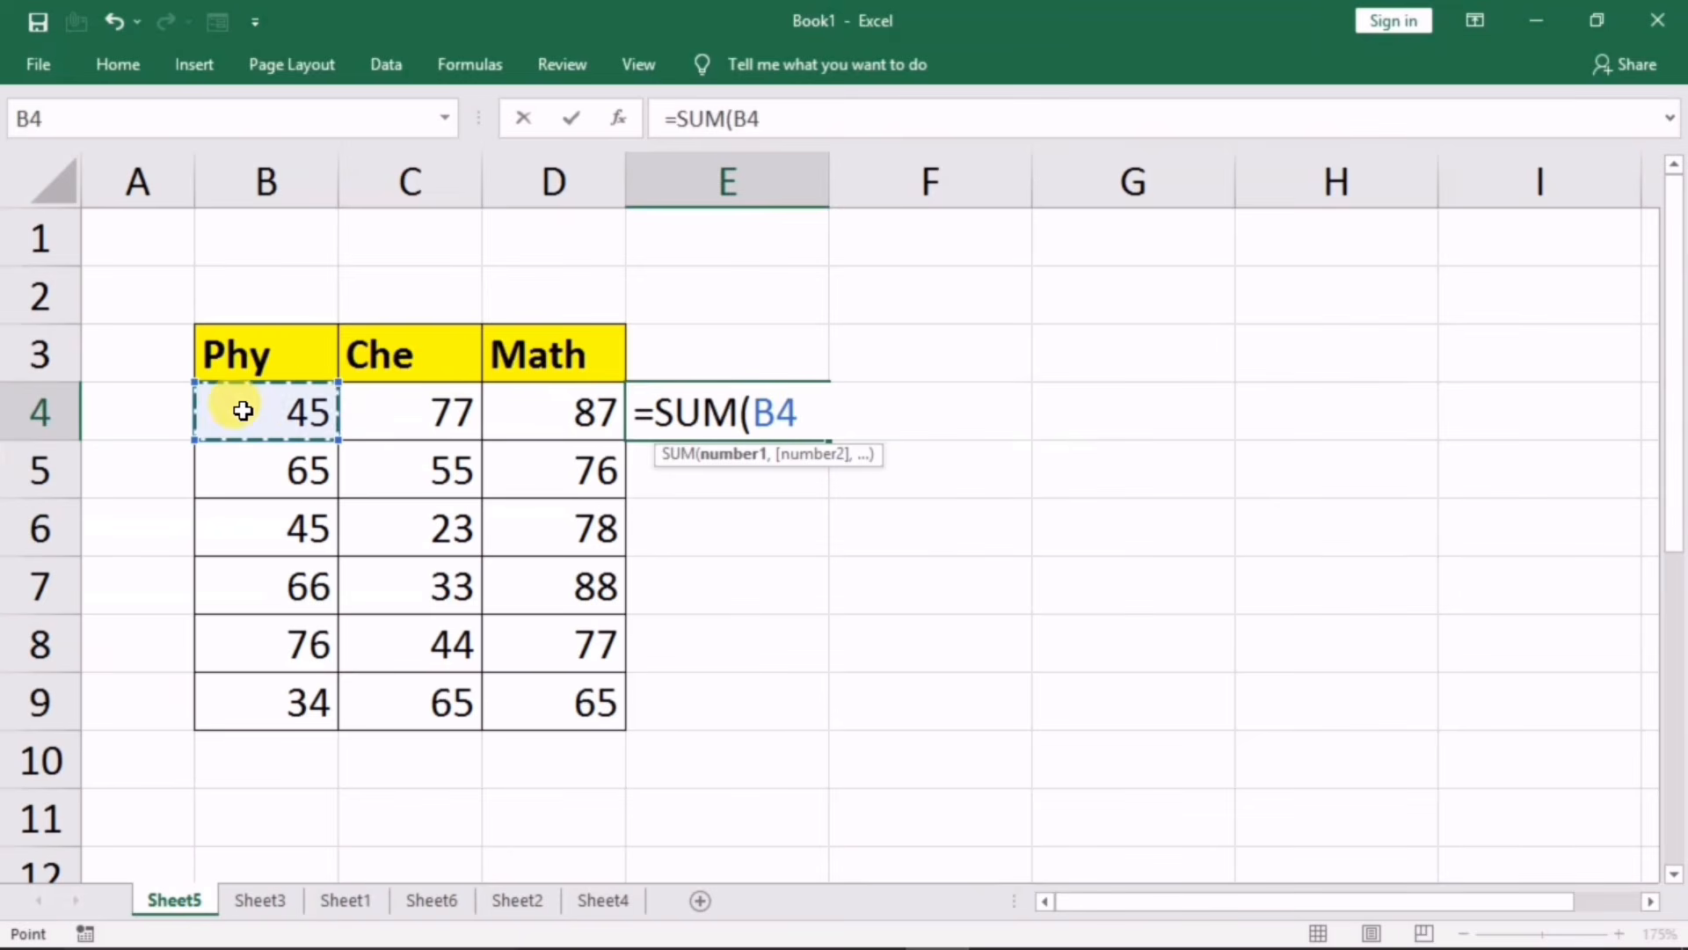
drag(319, 411, 516, 426)
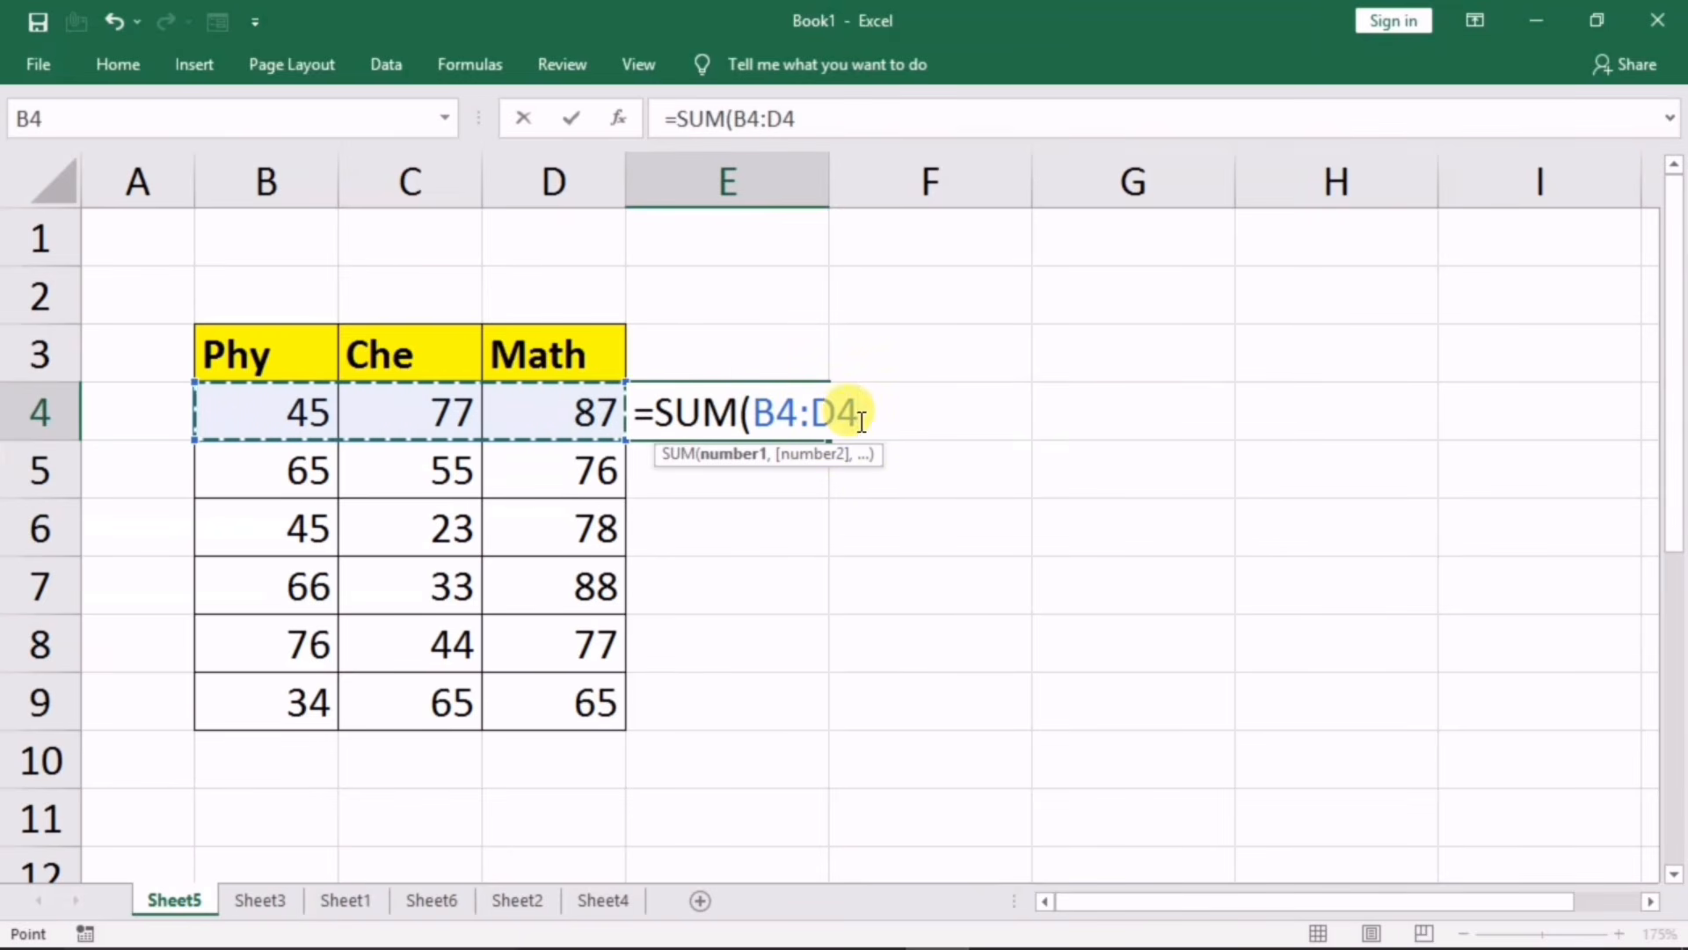
text())
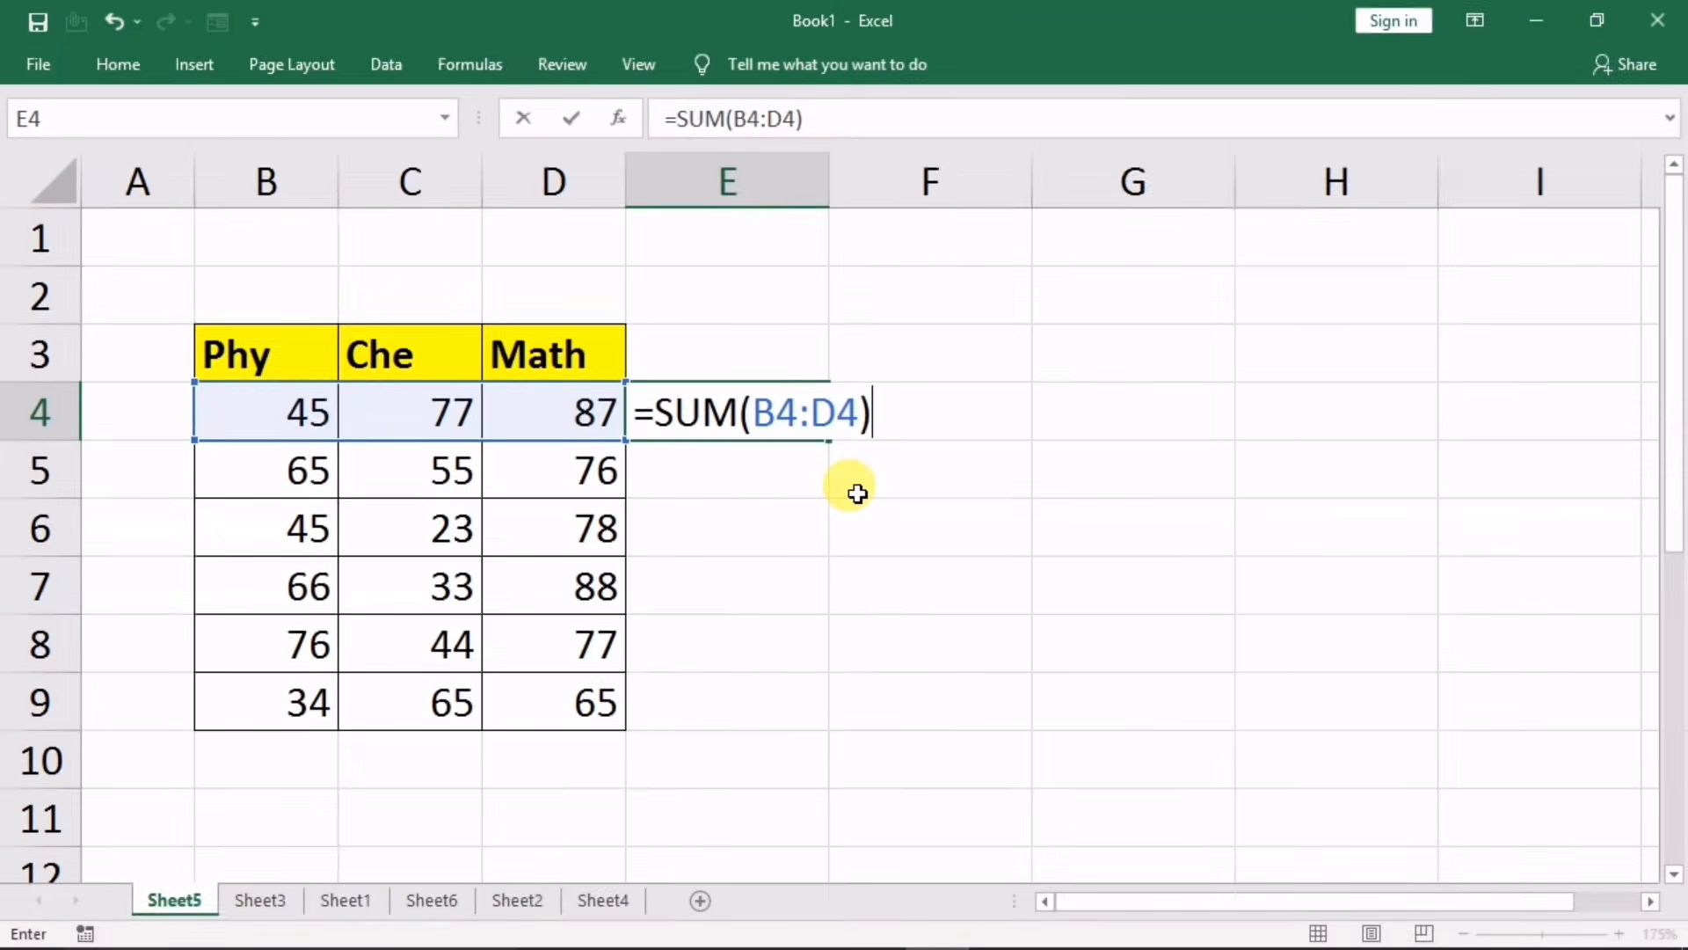
key(Return)
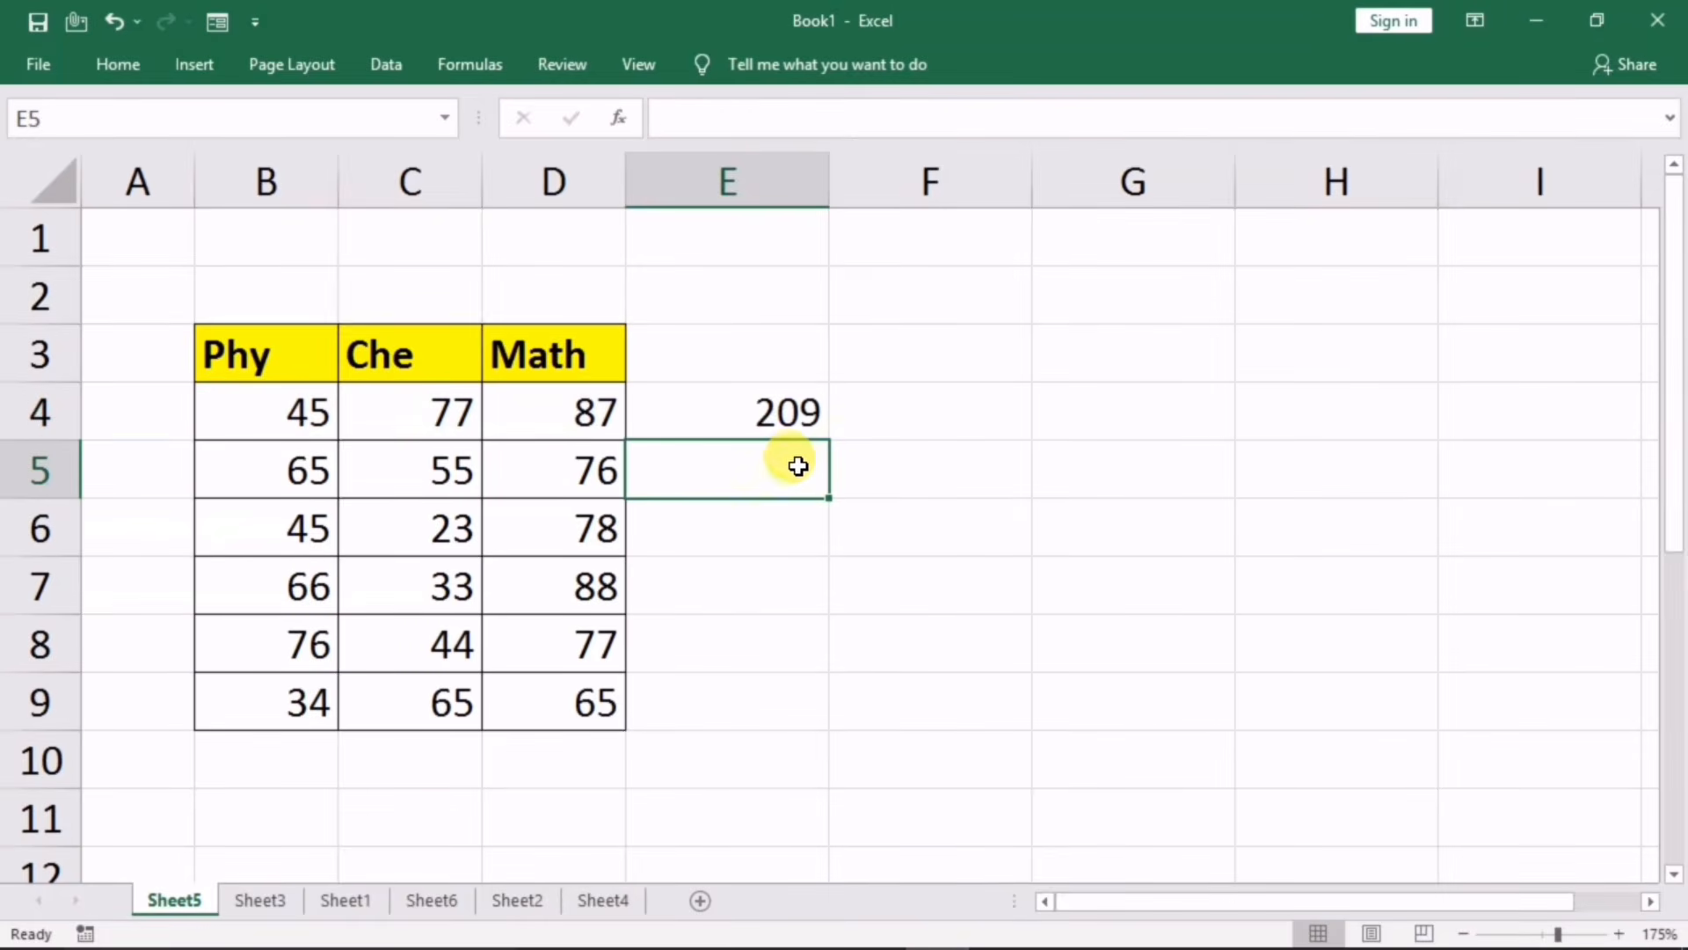
Step: Copy the SUM formula from E4 down through E9 and check the row ranges used in E4, E5 and E7
click(791, 417)
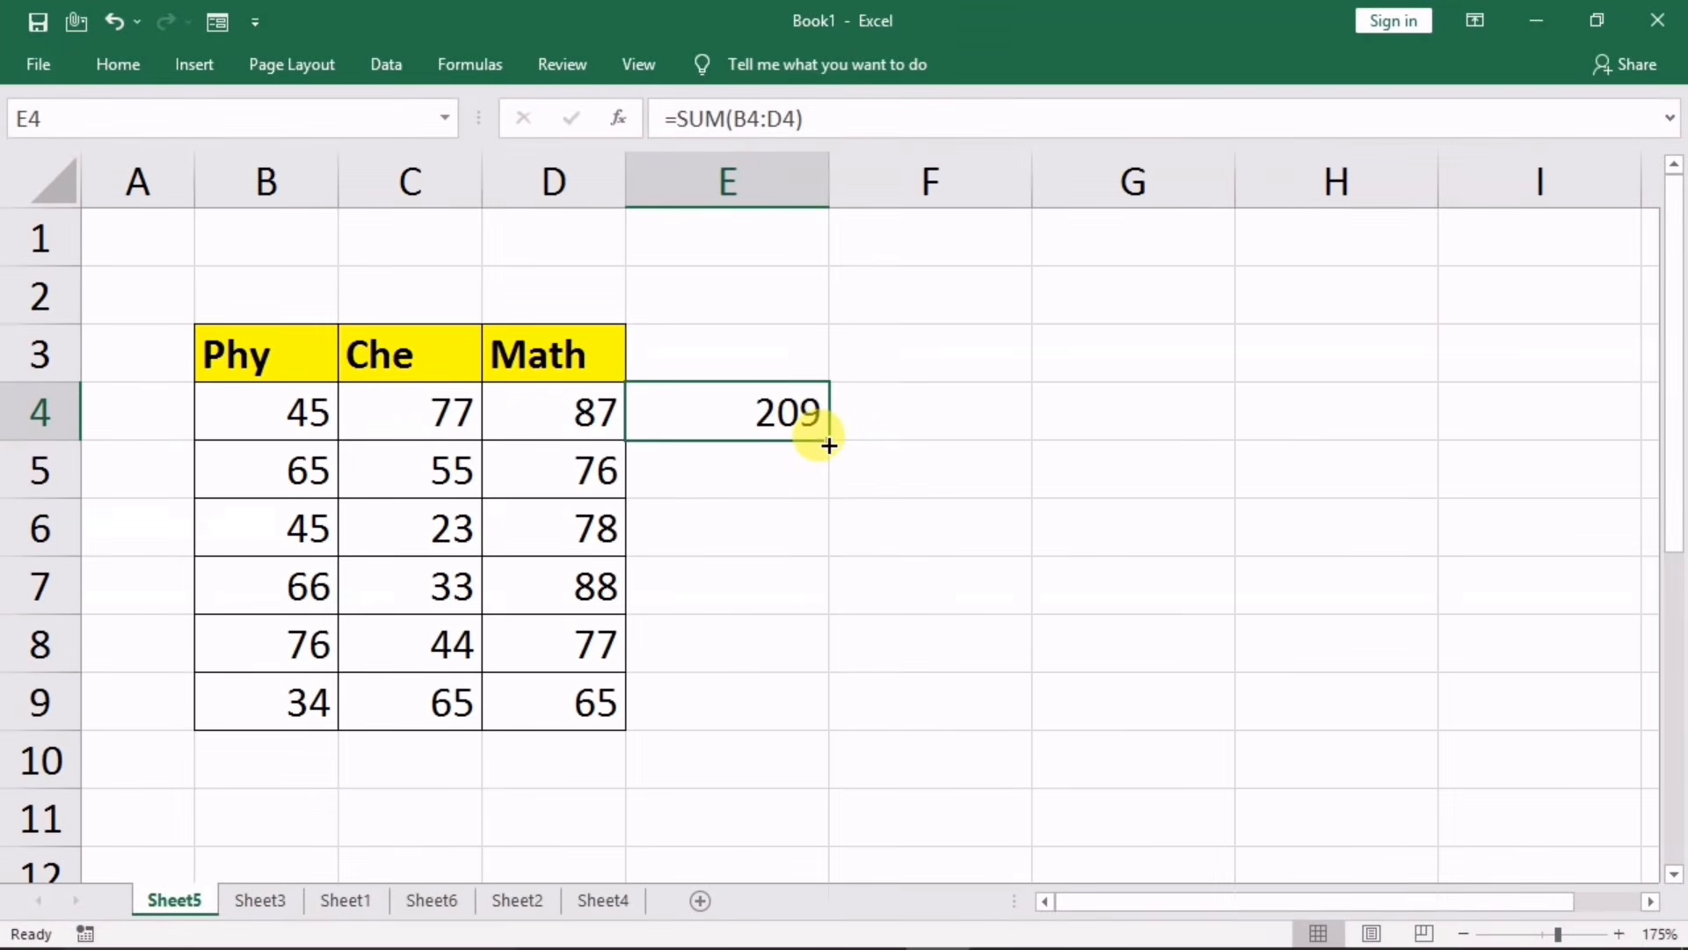
drag(828, 445, 810, 705)
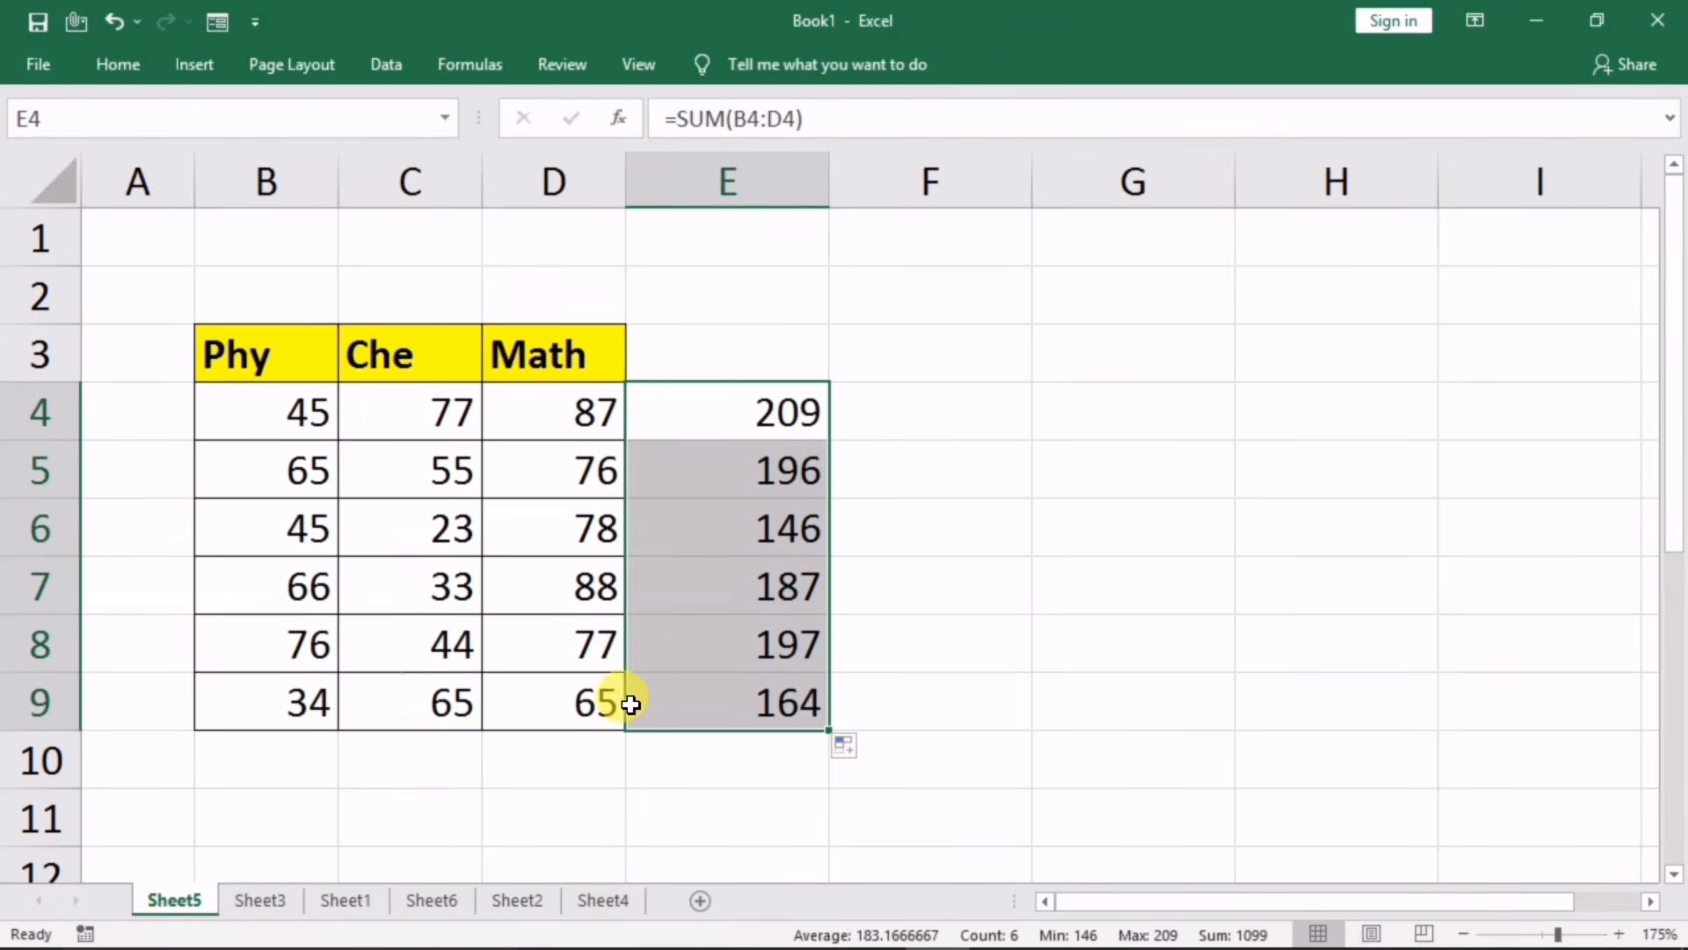
double_click(743, 403)
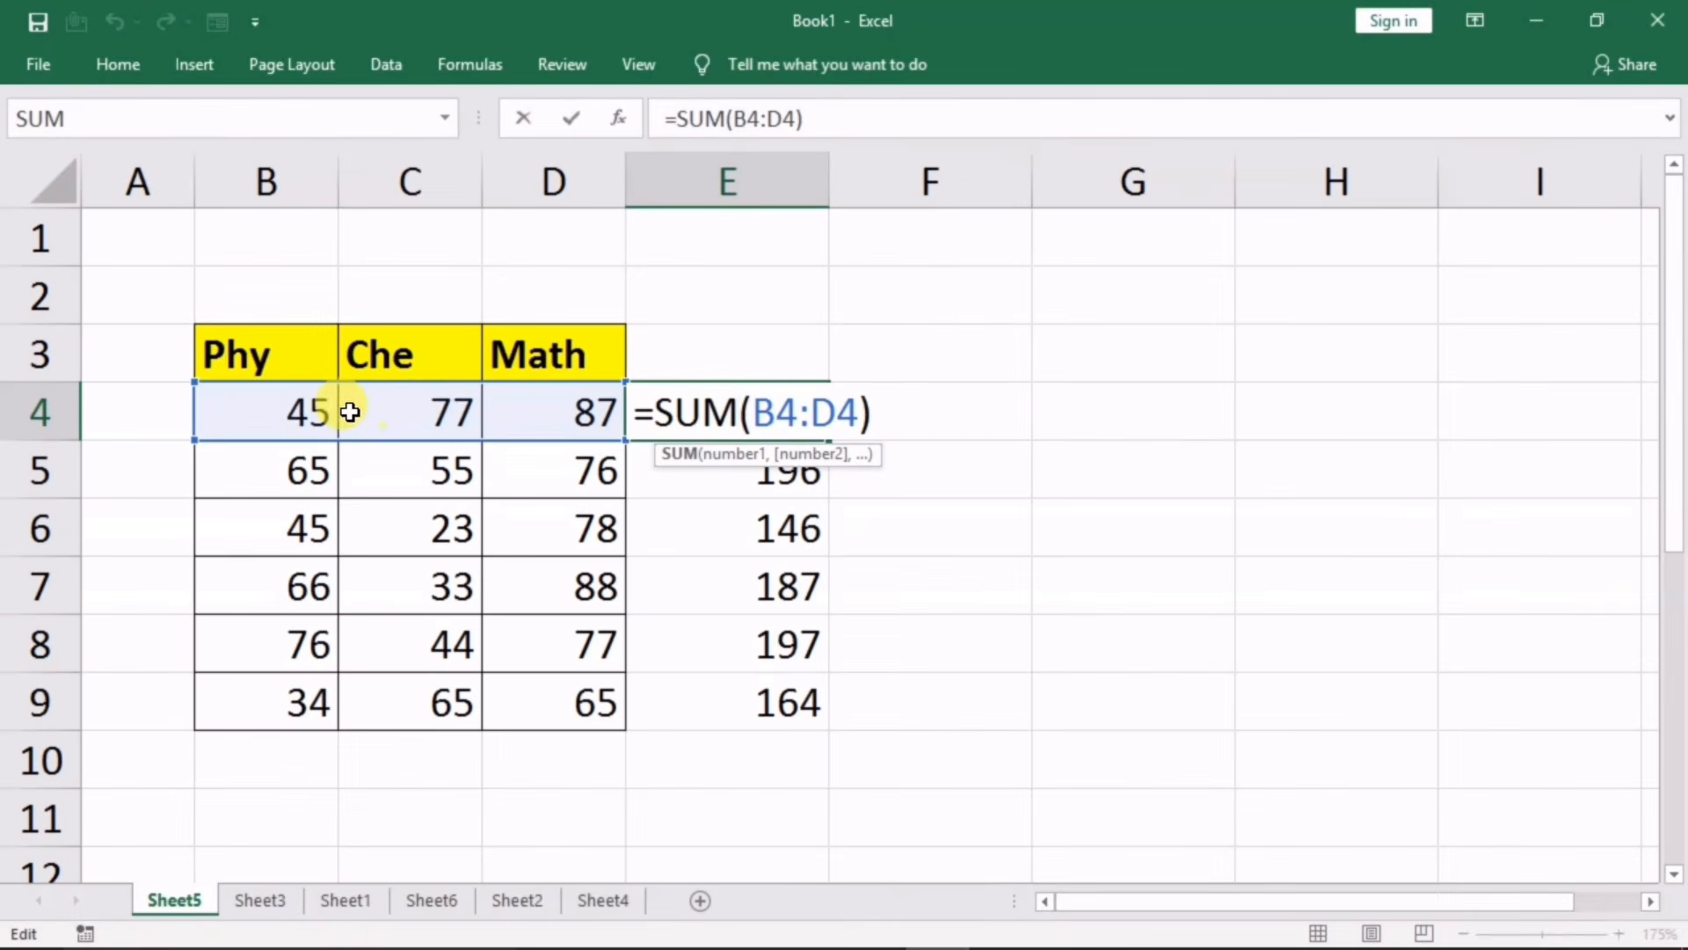
key(Return)
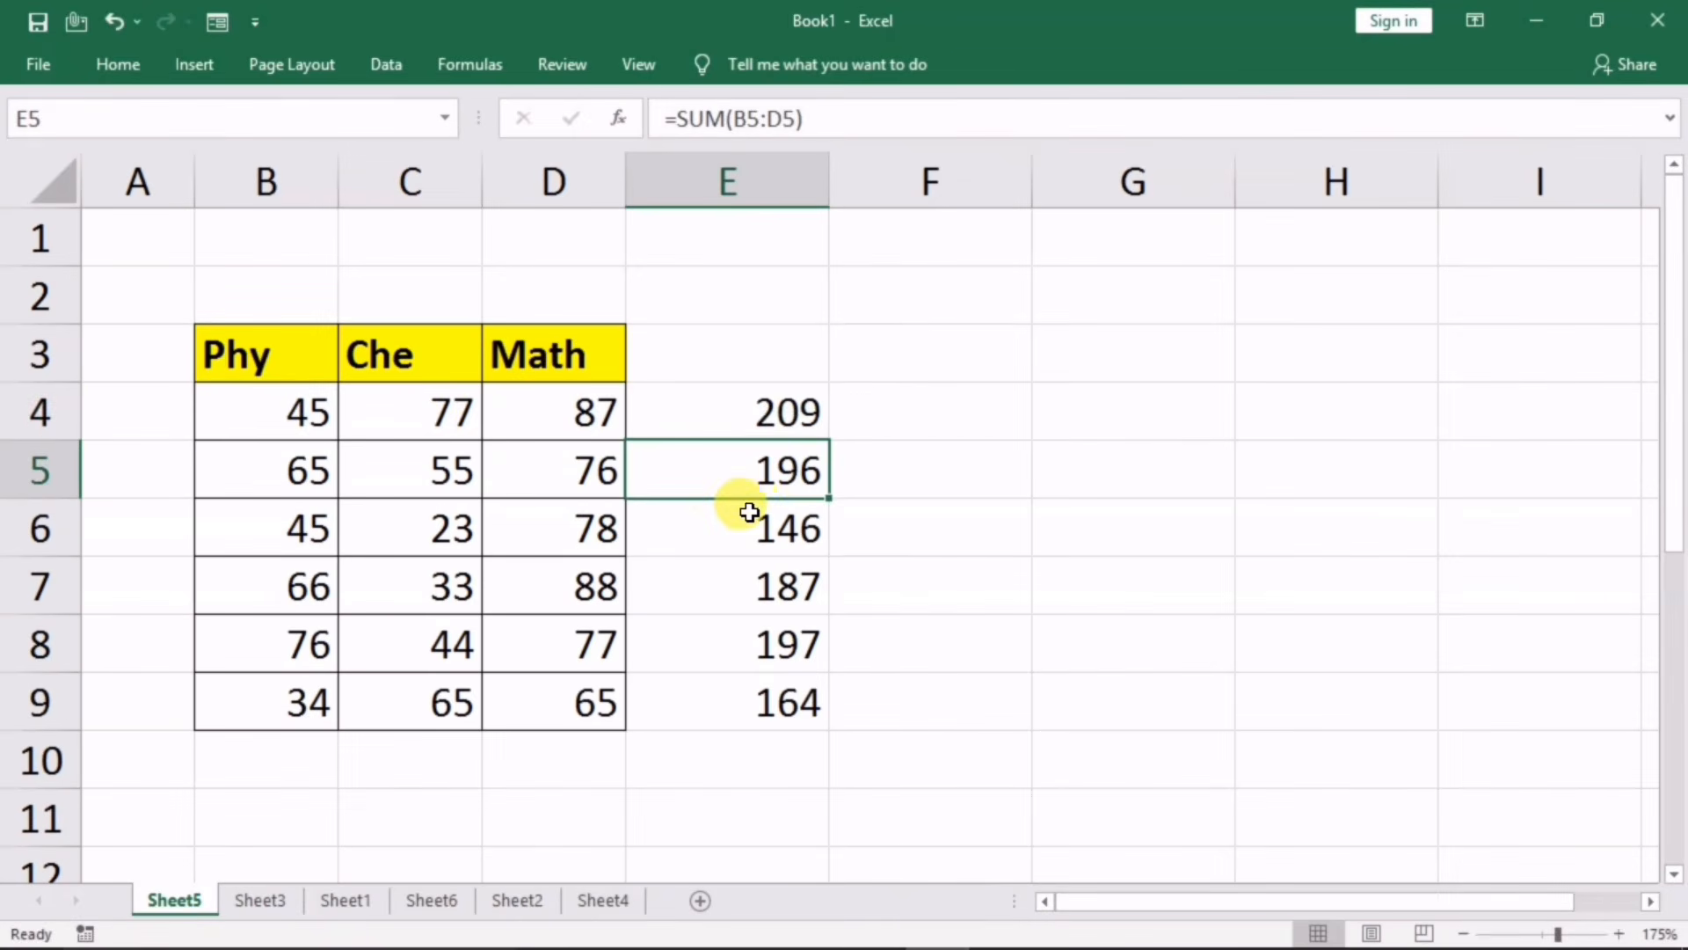
double_click(752, 466)
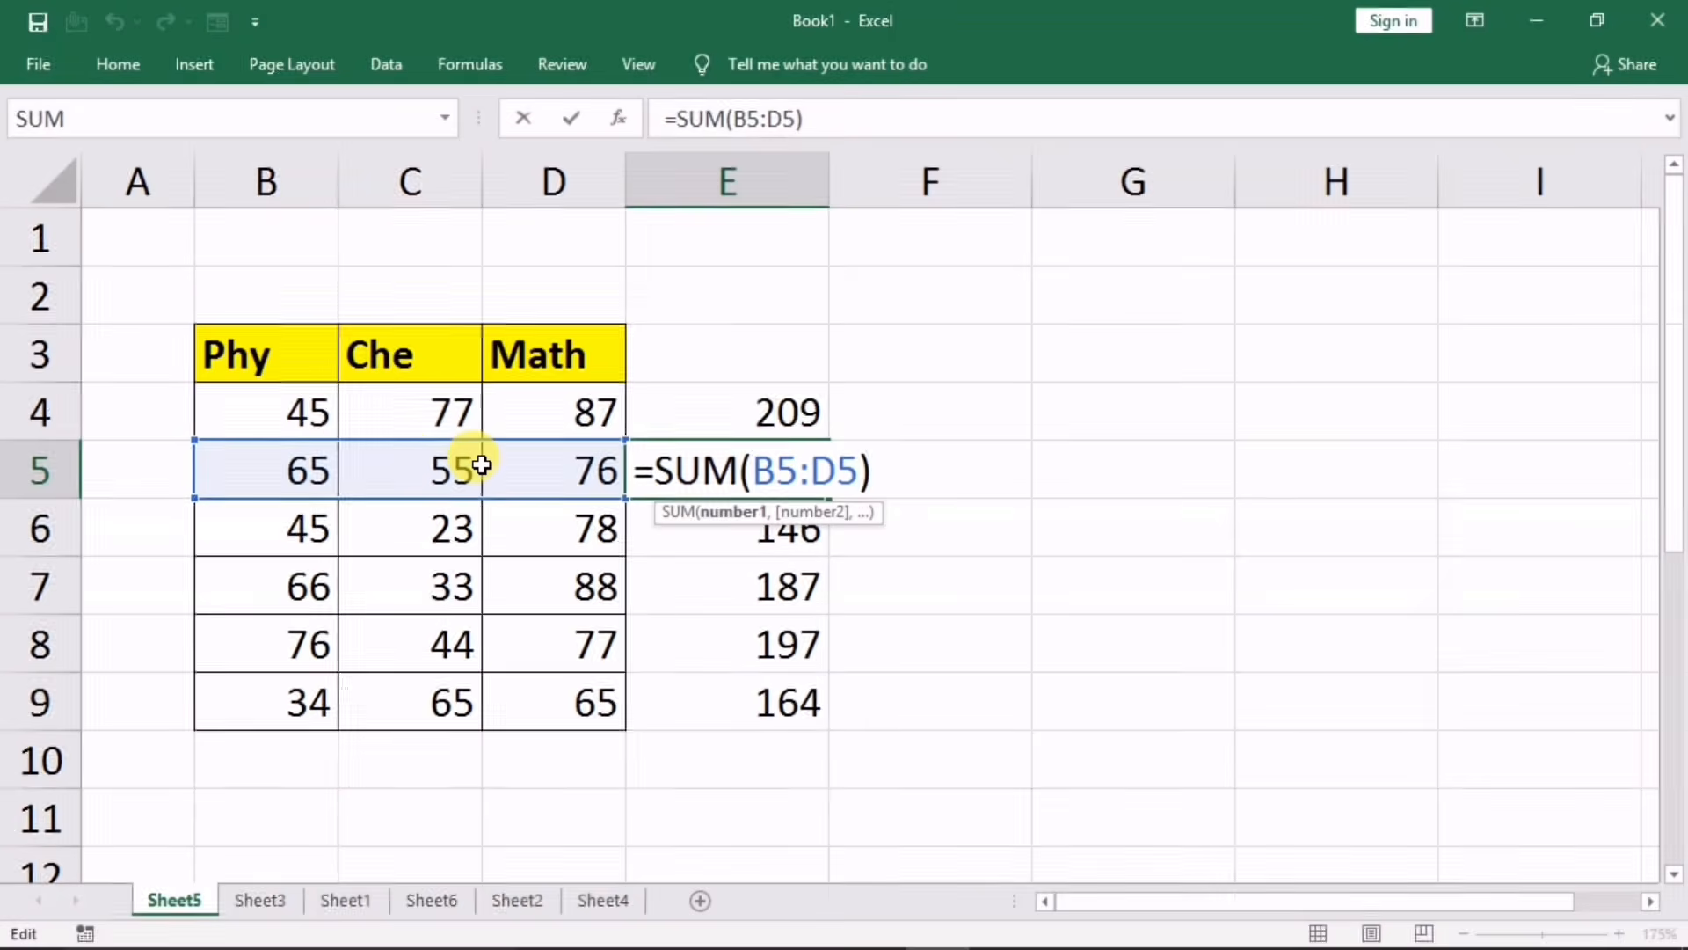
key(Return)
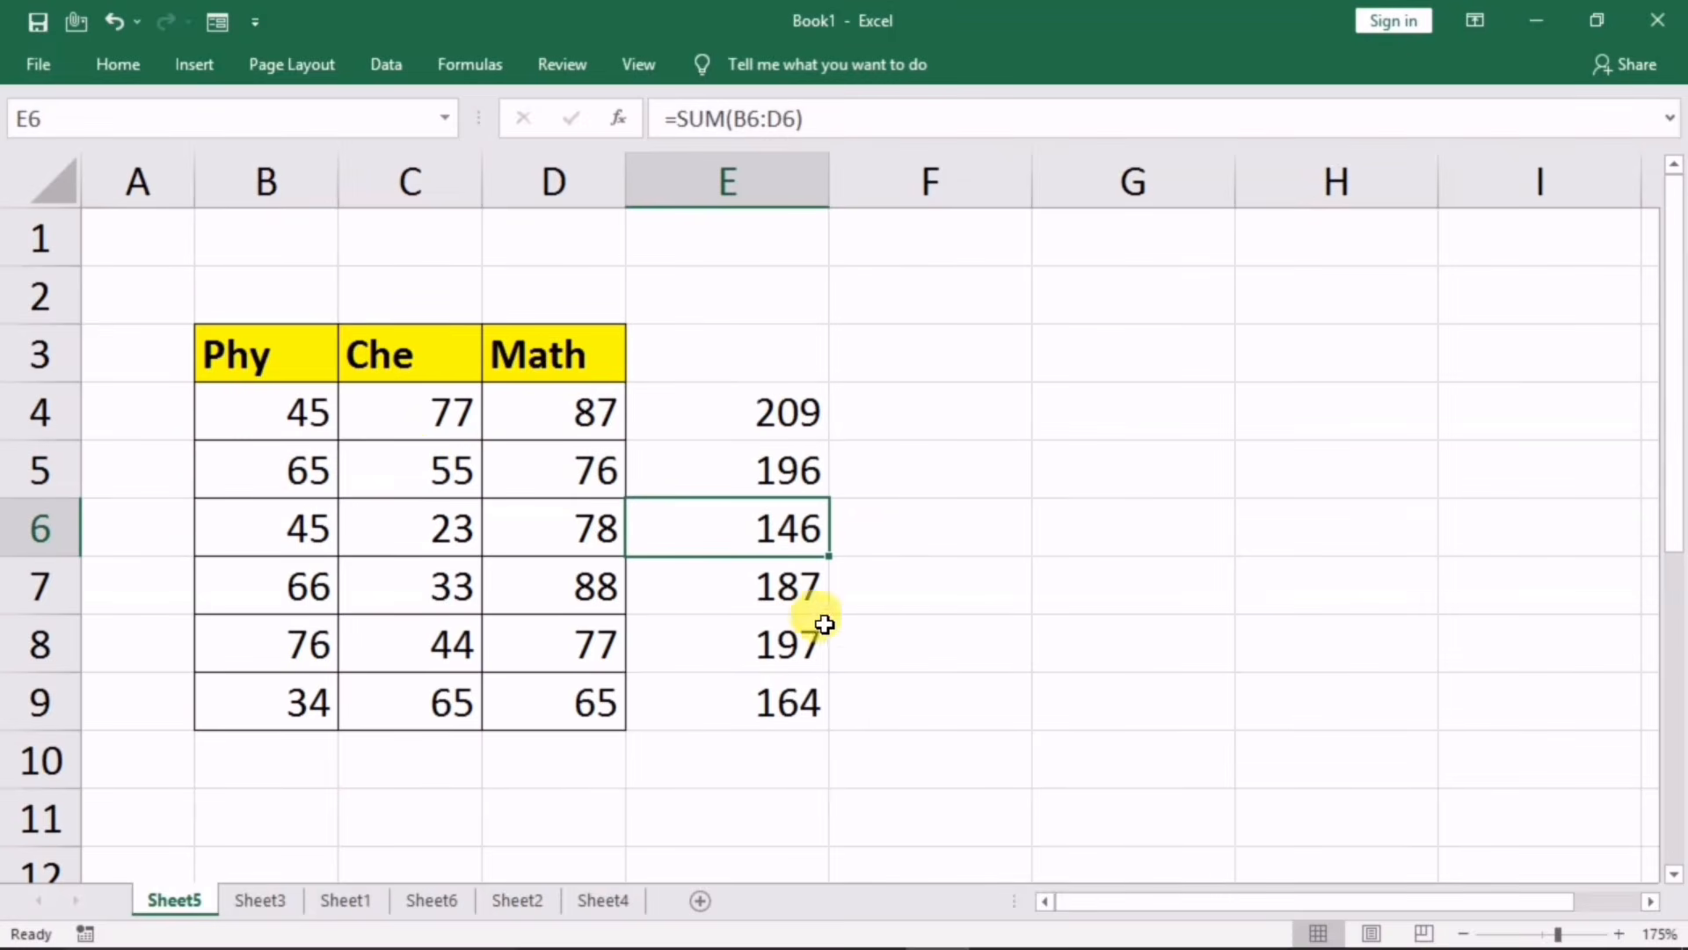
double_click(774, 585)
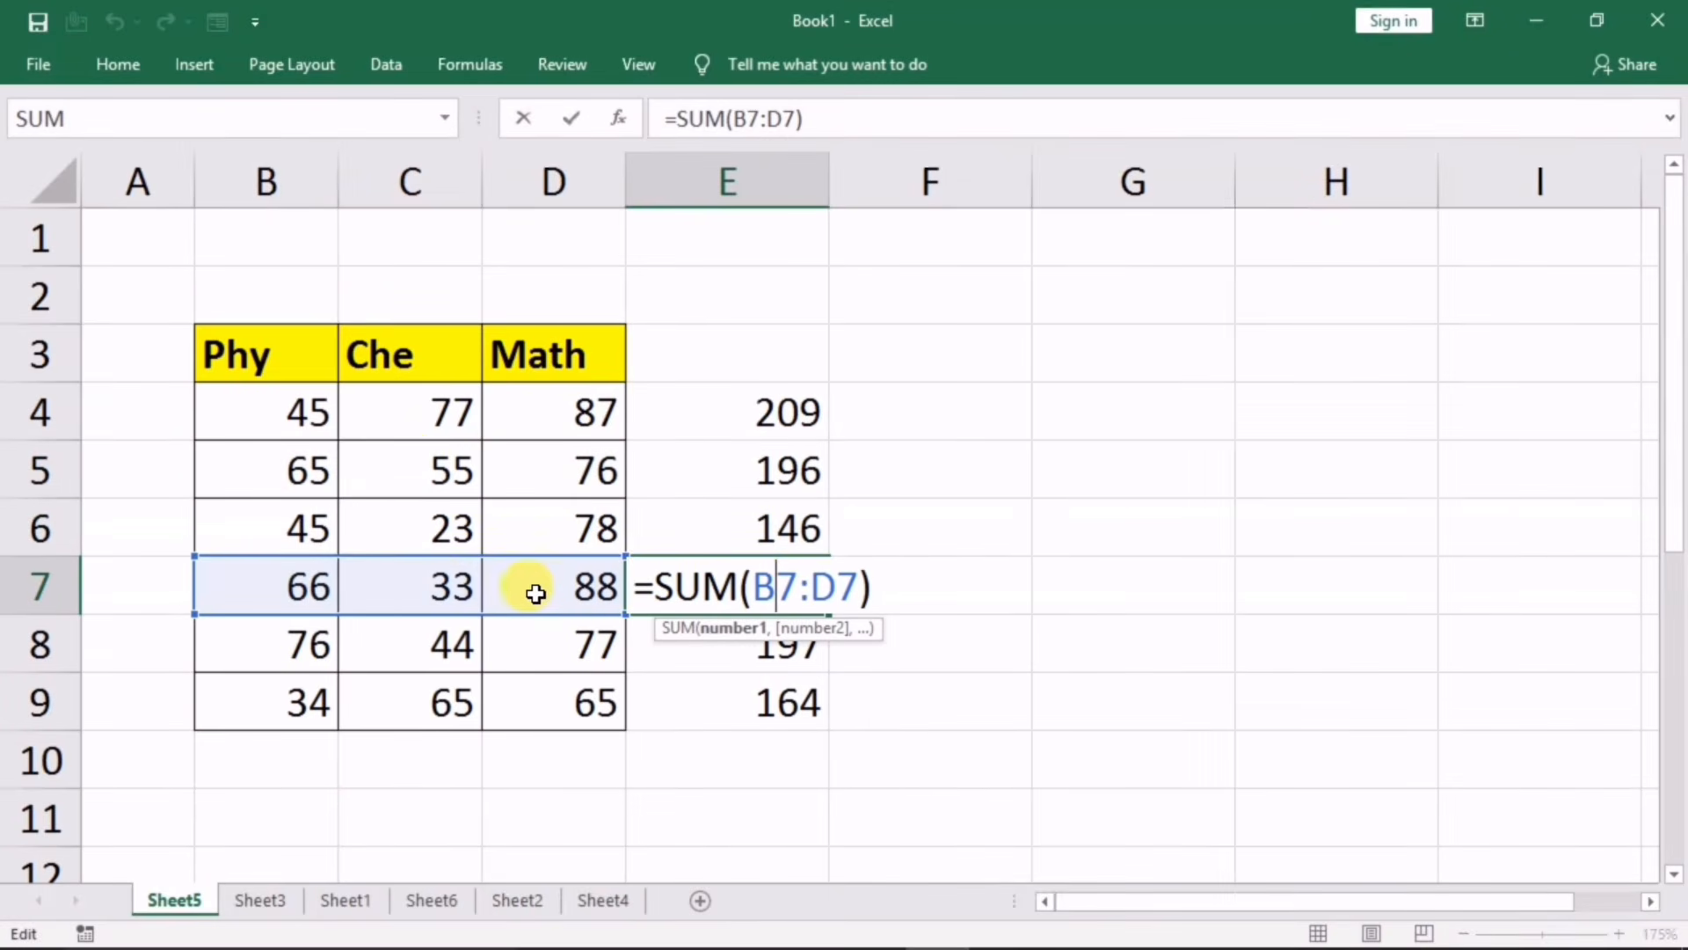
key(Return)
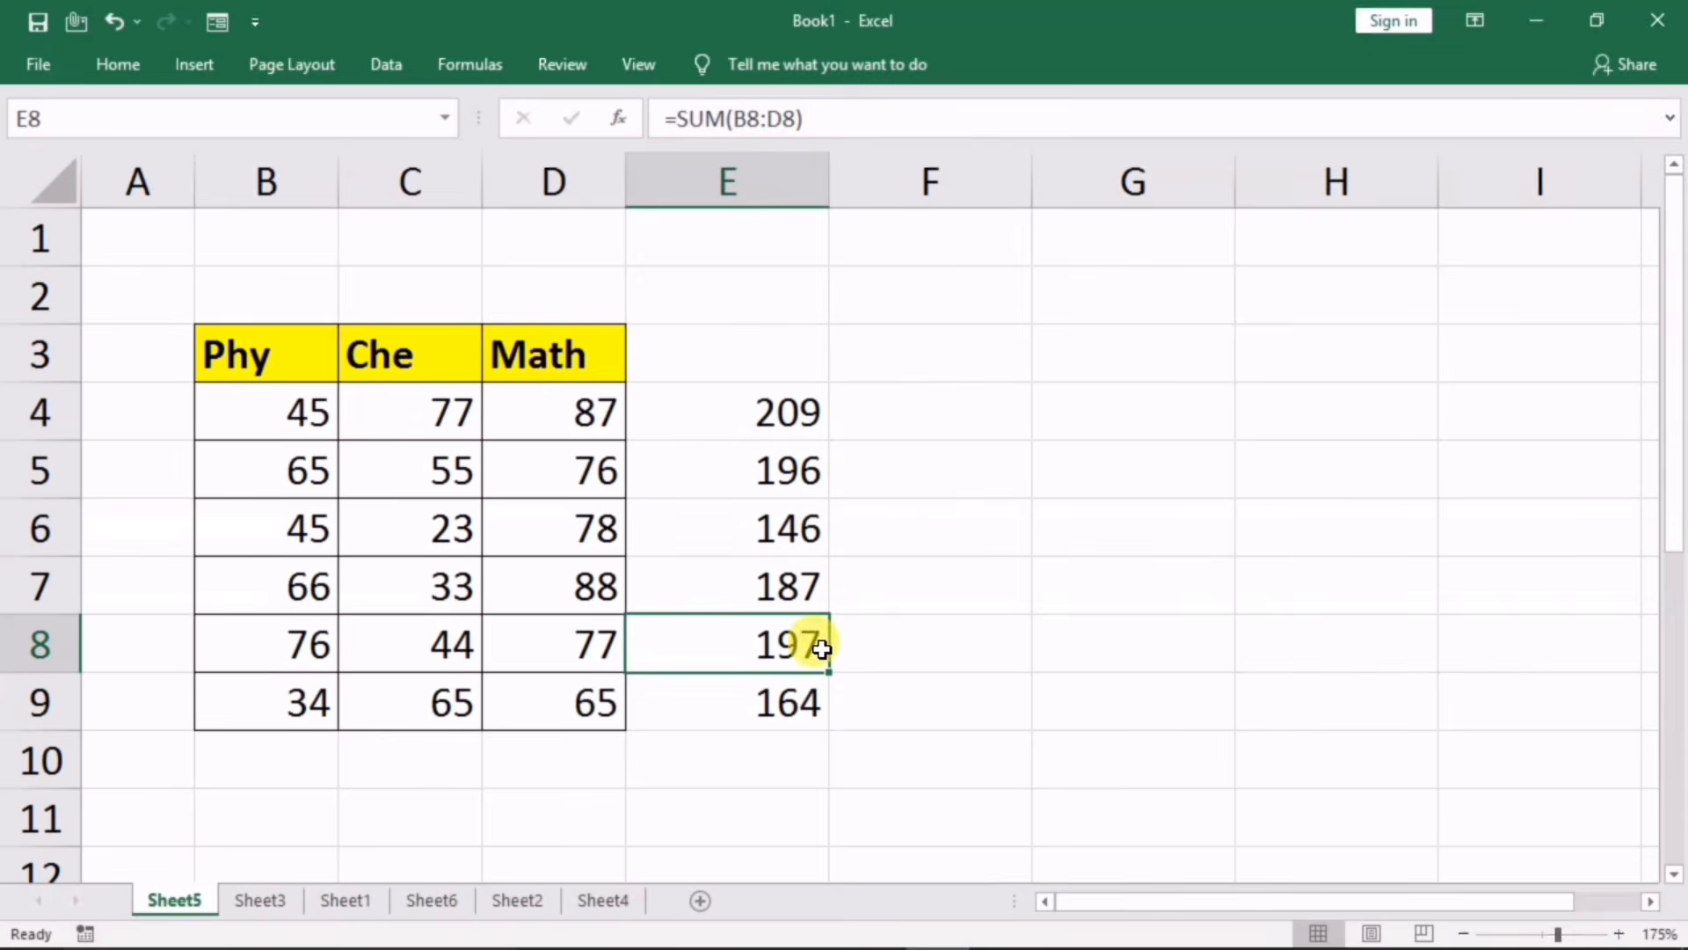
drag(256, 576, 514, 608)
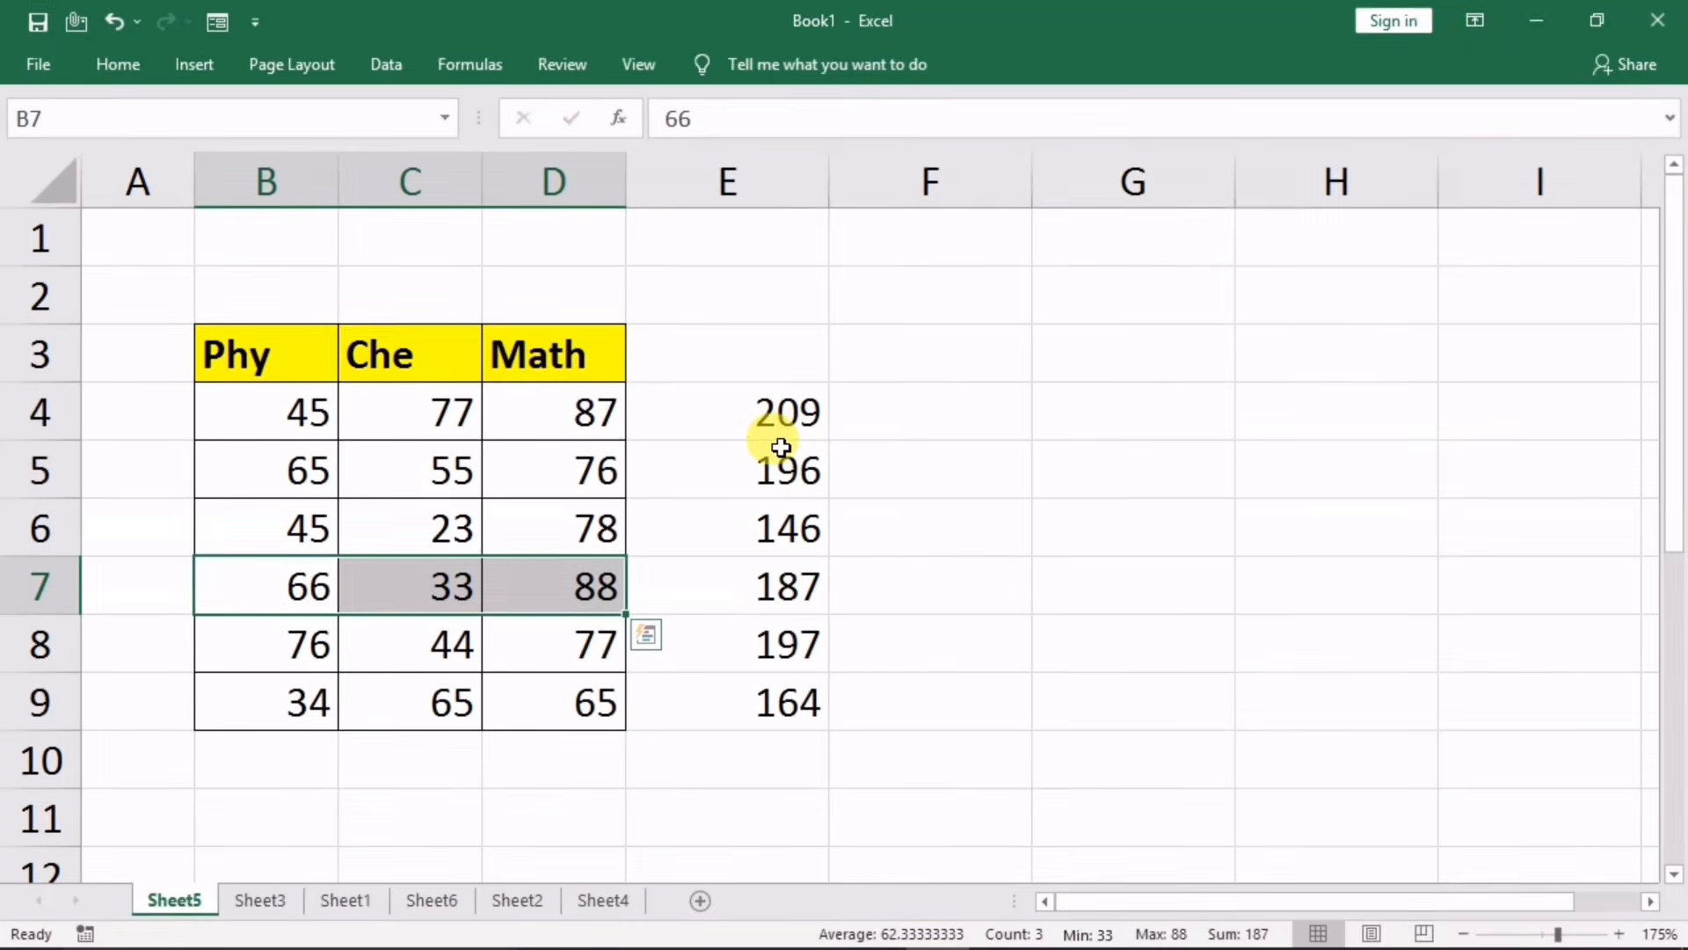
Step: Clear the copied totals from E5:E9, keeping the formula in E4
drag(780, 439, 785, 683)
key(Delete)
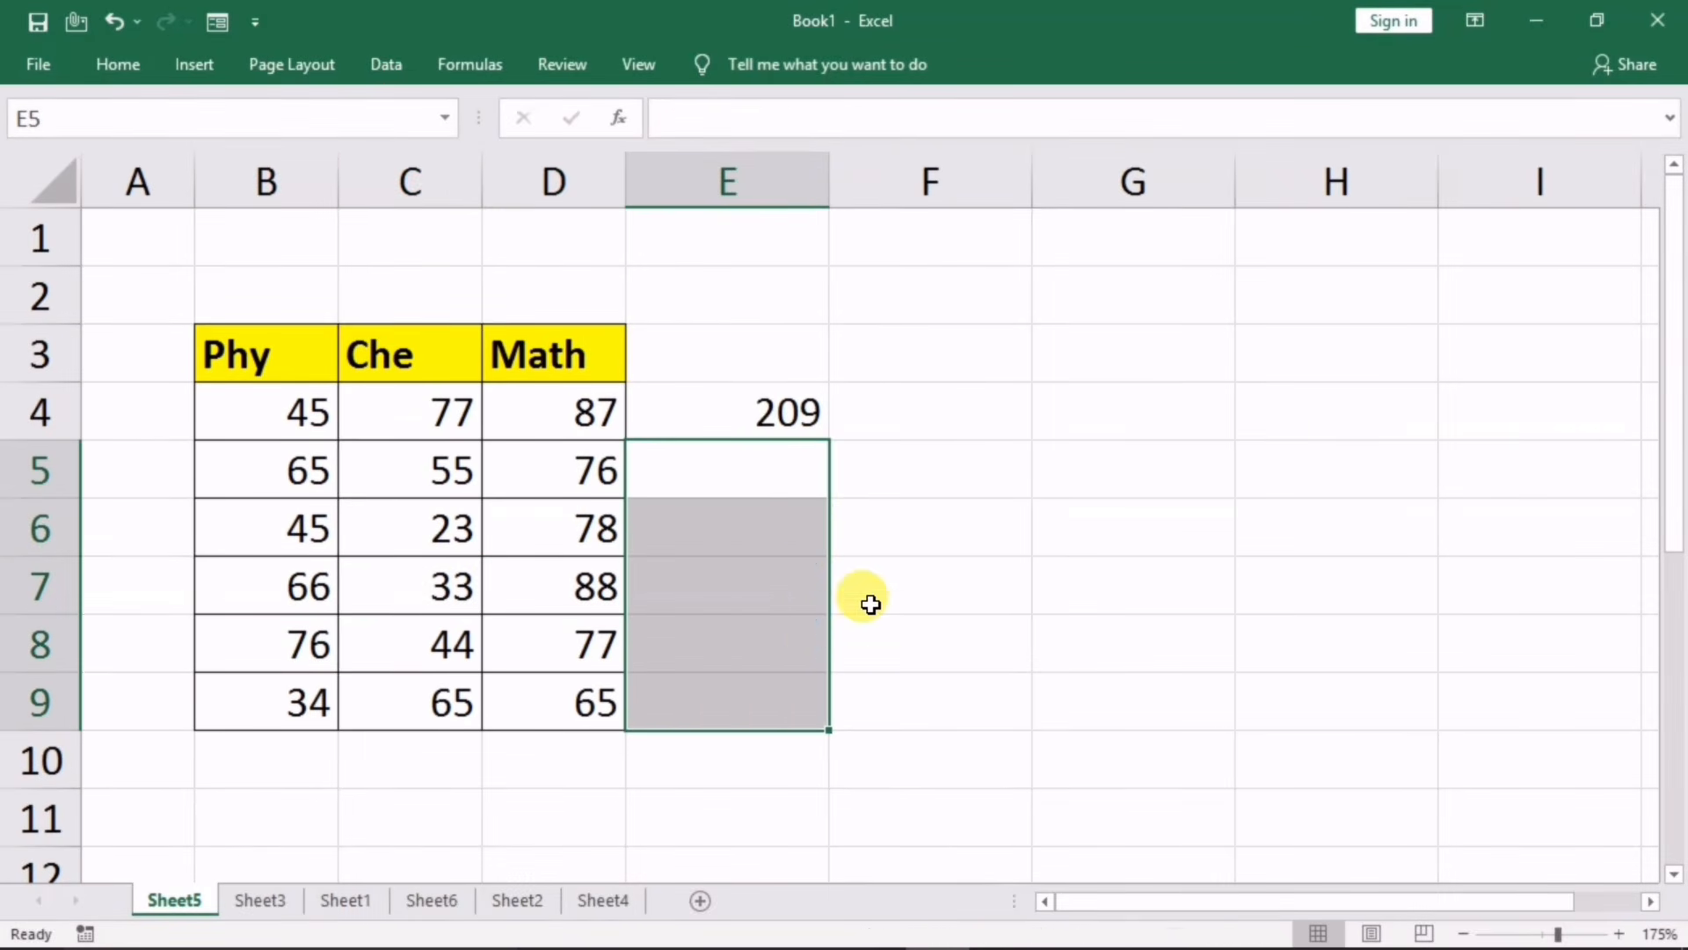
click(910, 514)
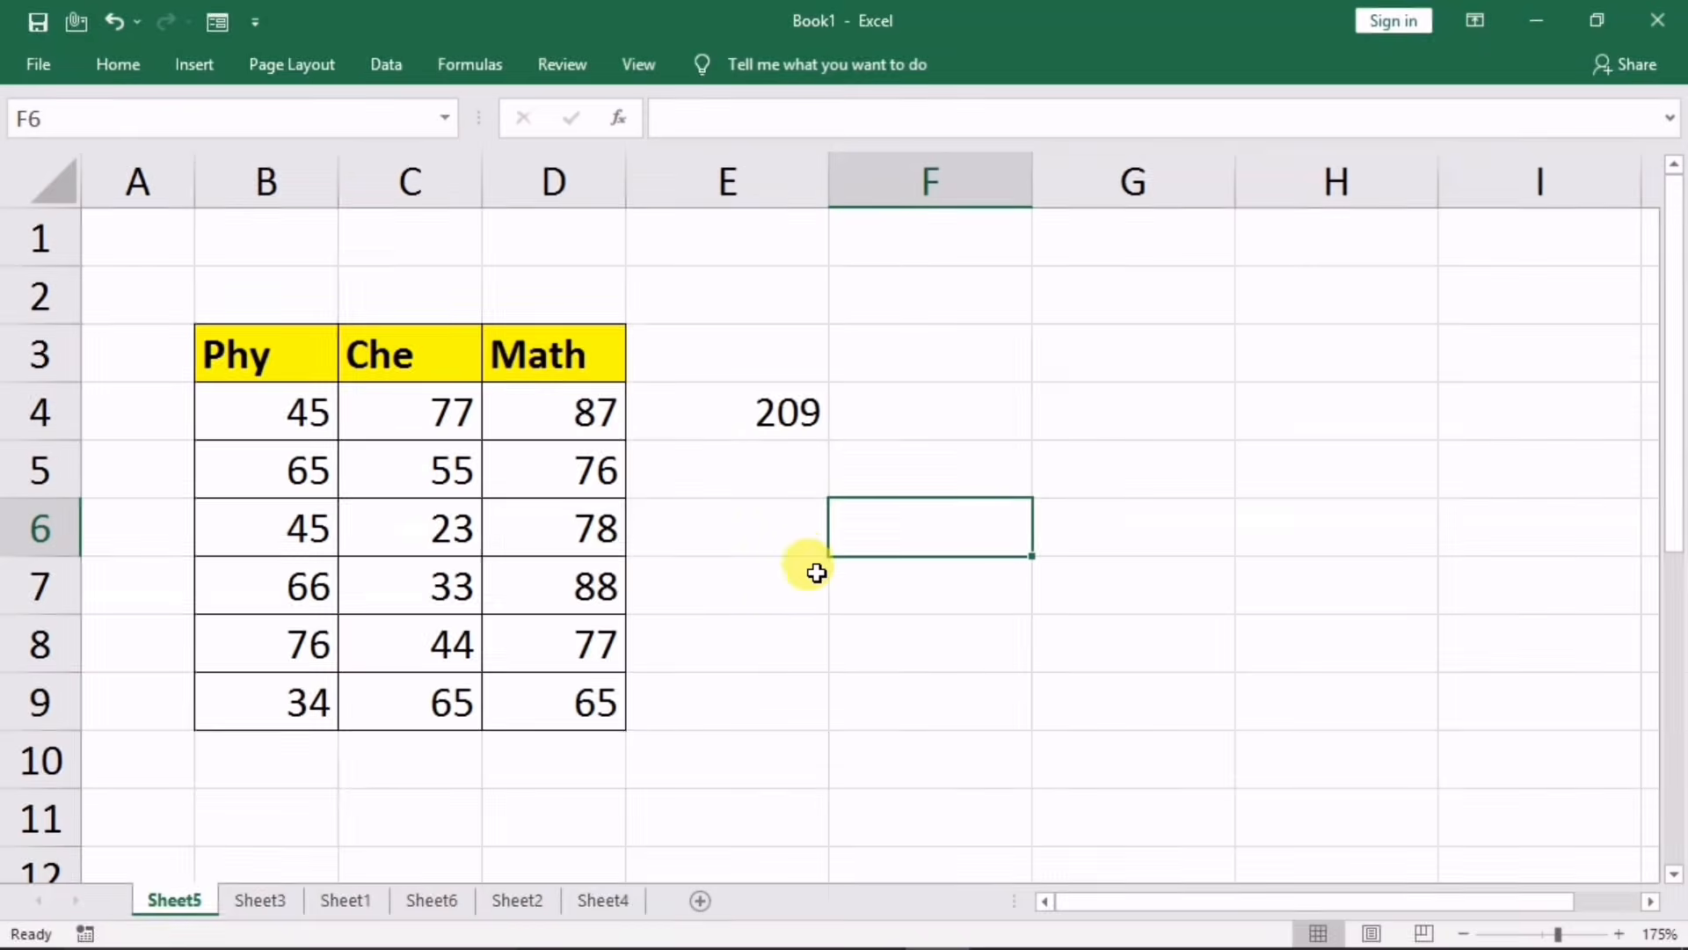
Step: Apply Fill Down to the range E4:E9 to copy E4's SUM formula, and review the formula in E4
click(731, 418)
drag(731, 418, 689, 678)
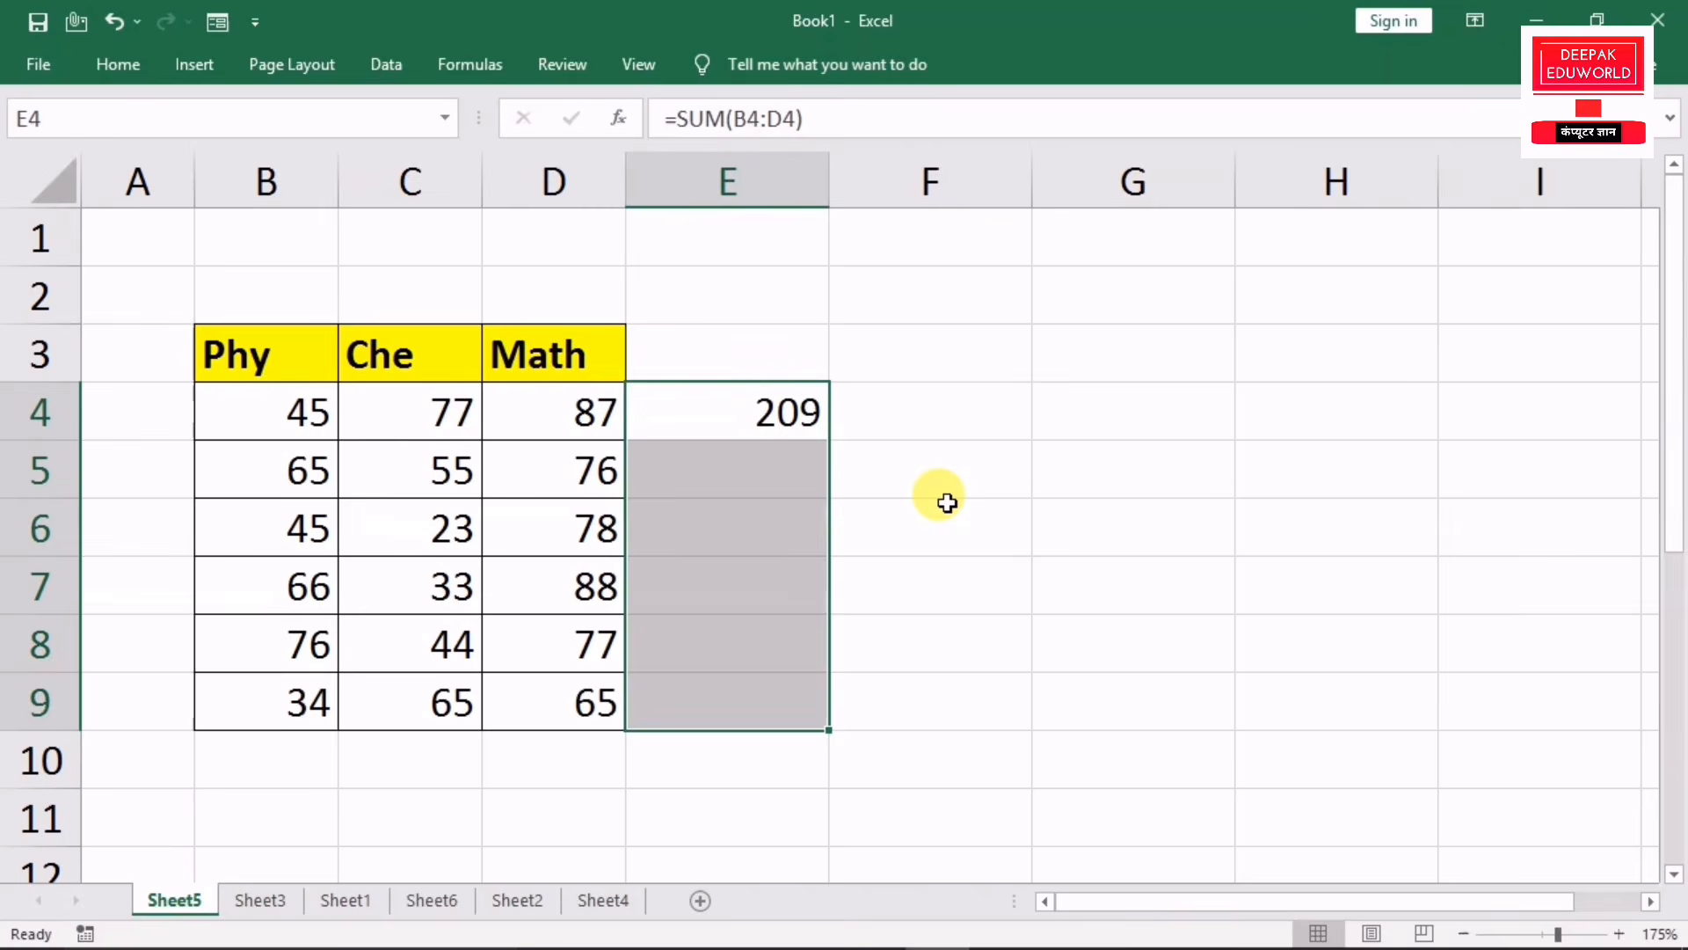
key(ctrl+d)
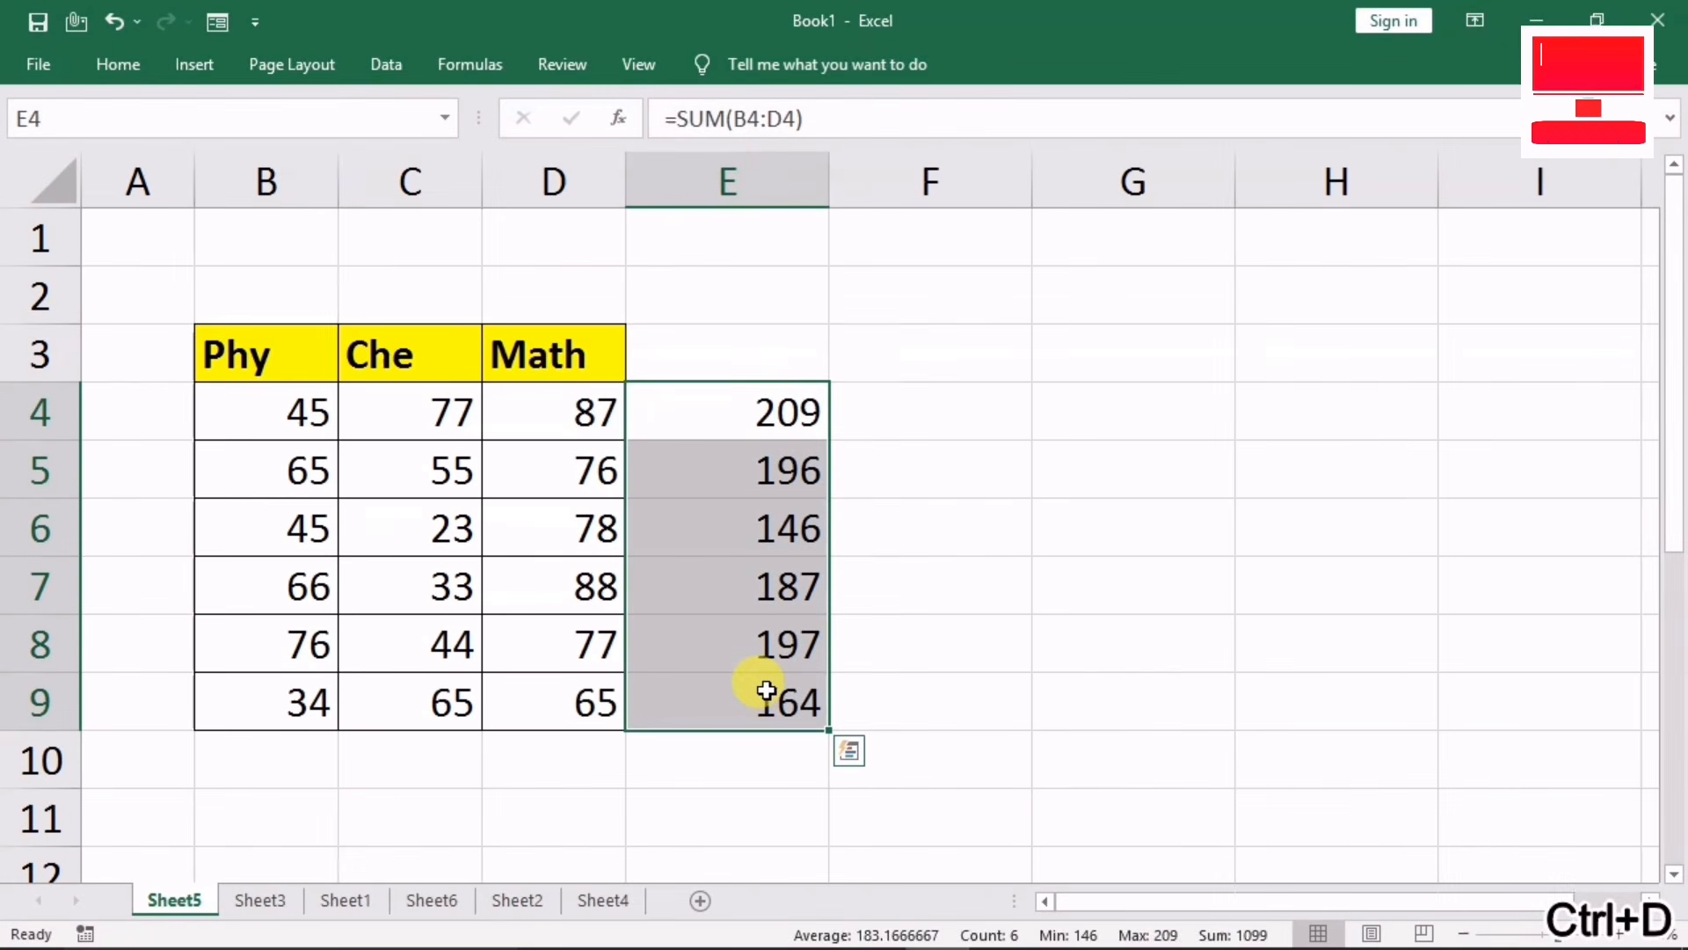
click(758, 412)
double_click(753, 409)
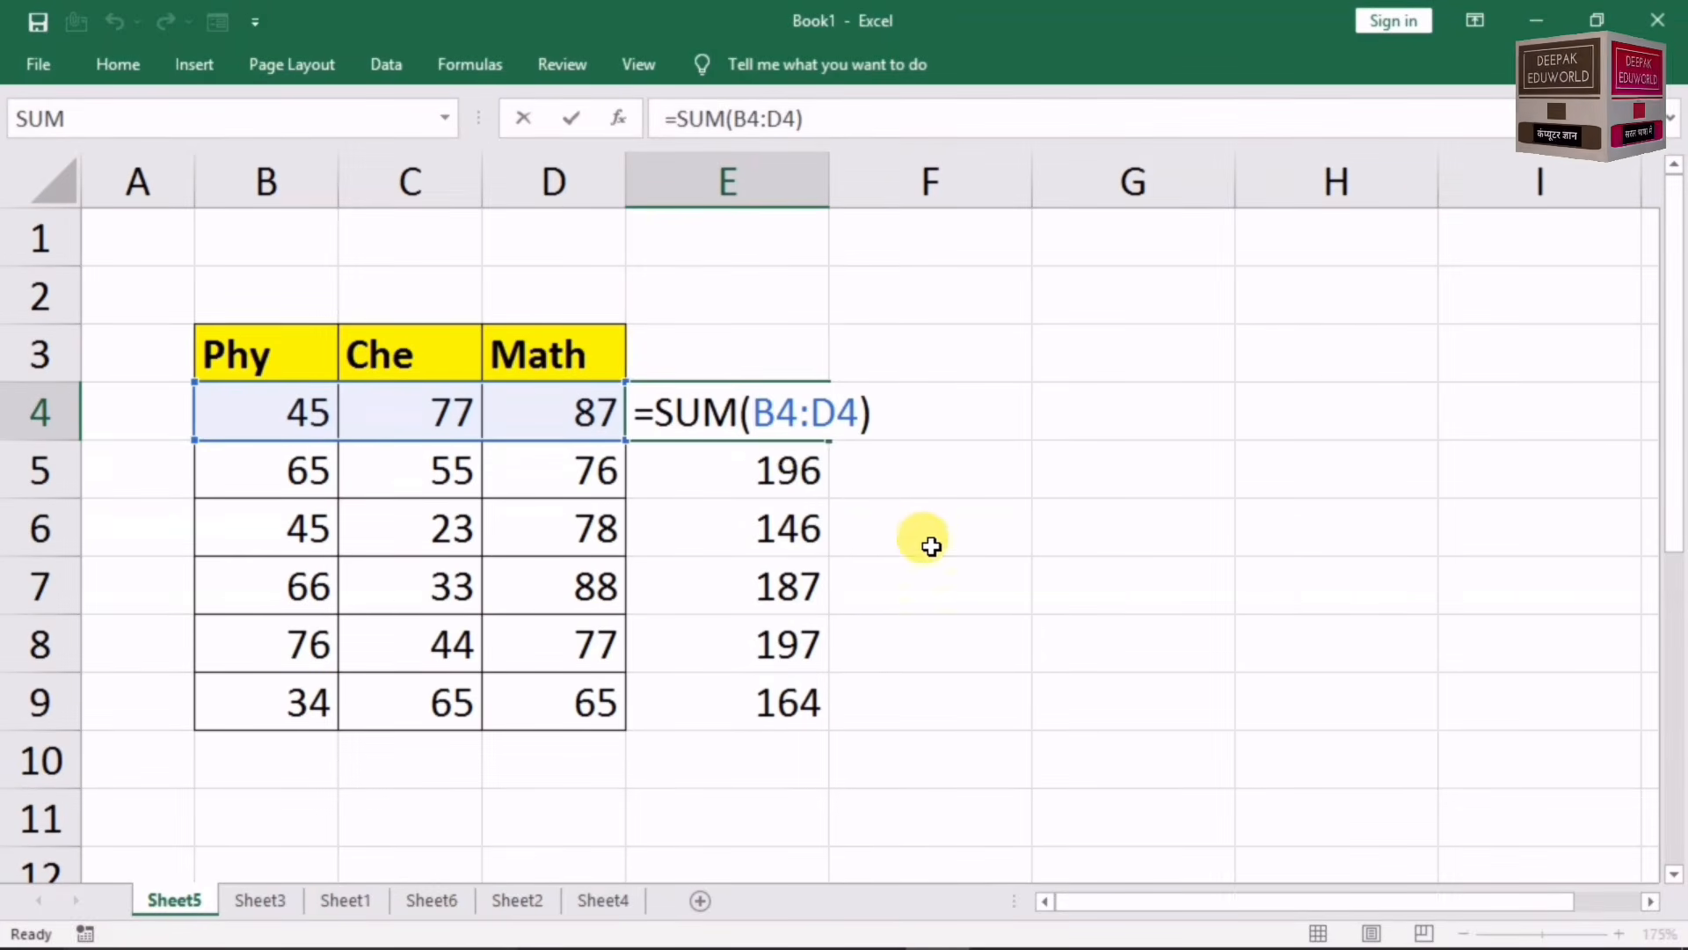
key(Return)
Step: Clear all the row totals from the range E4:E9
drag(773, 411, 749, 703)
key(Delete)
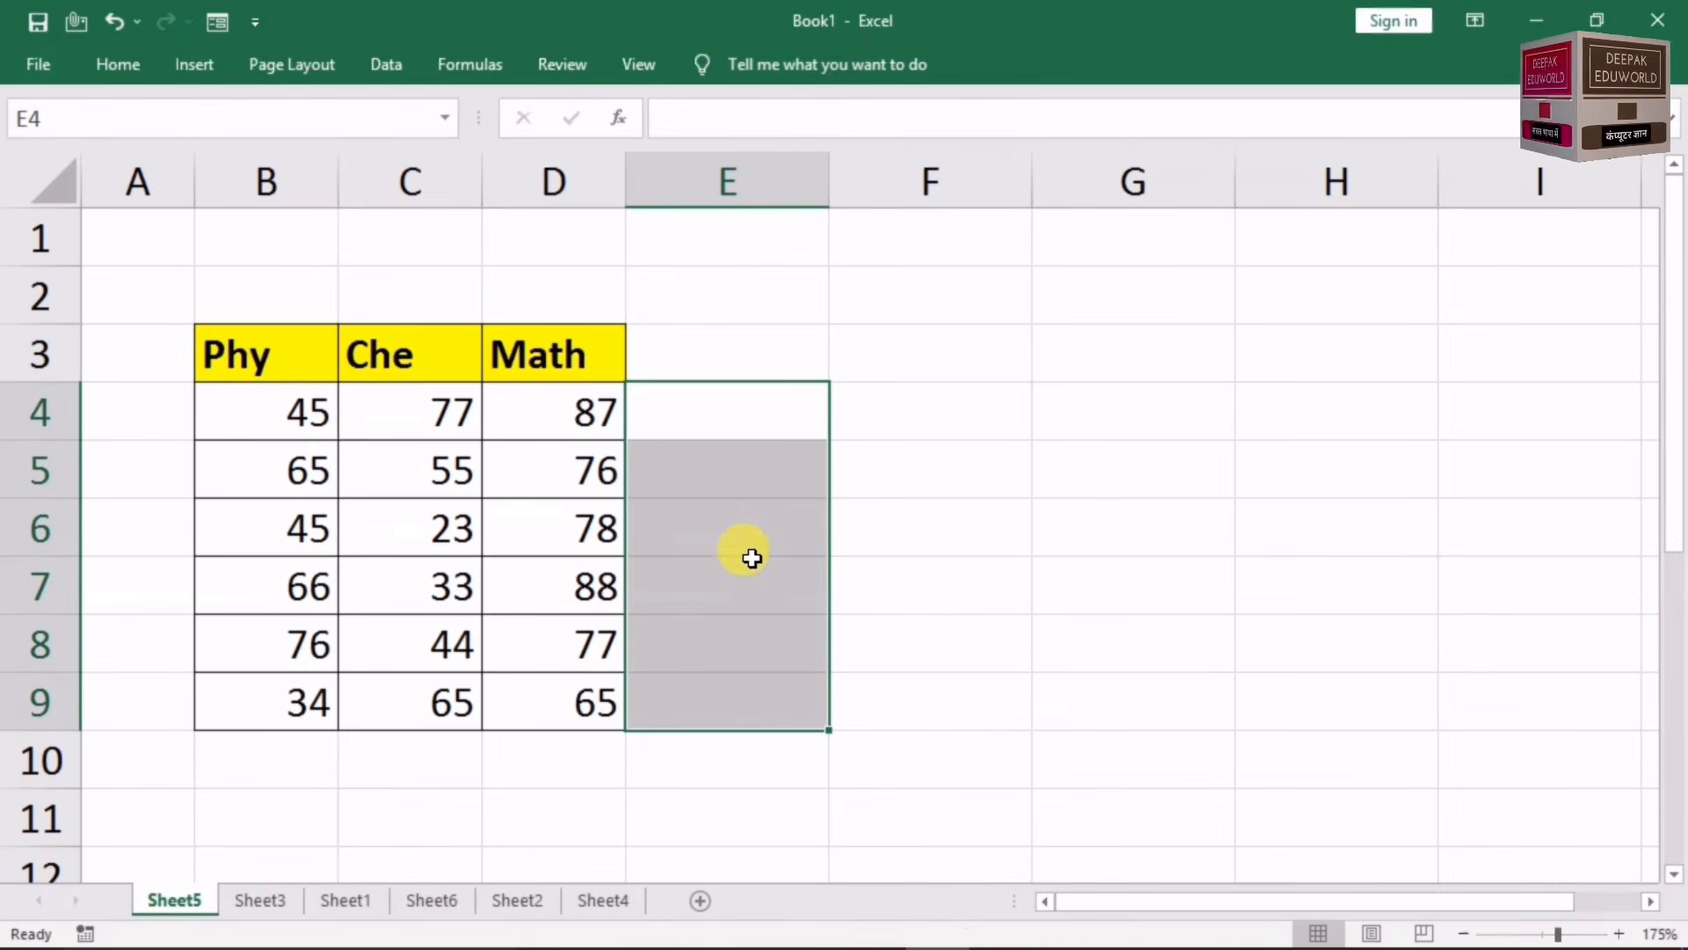
Step: Insert an AutoSum formula for B4:D4 in cell E4
click(750, 422)
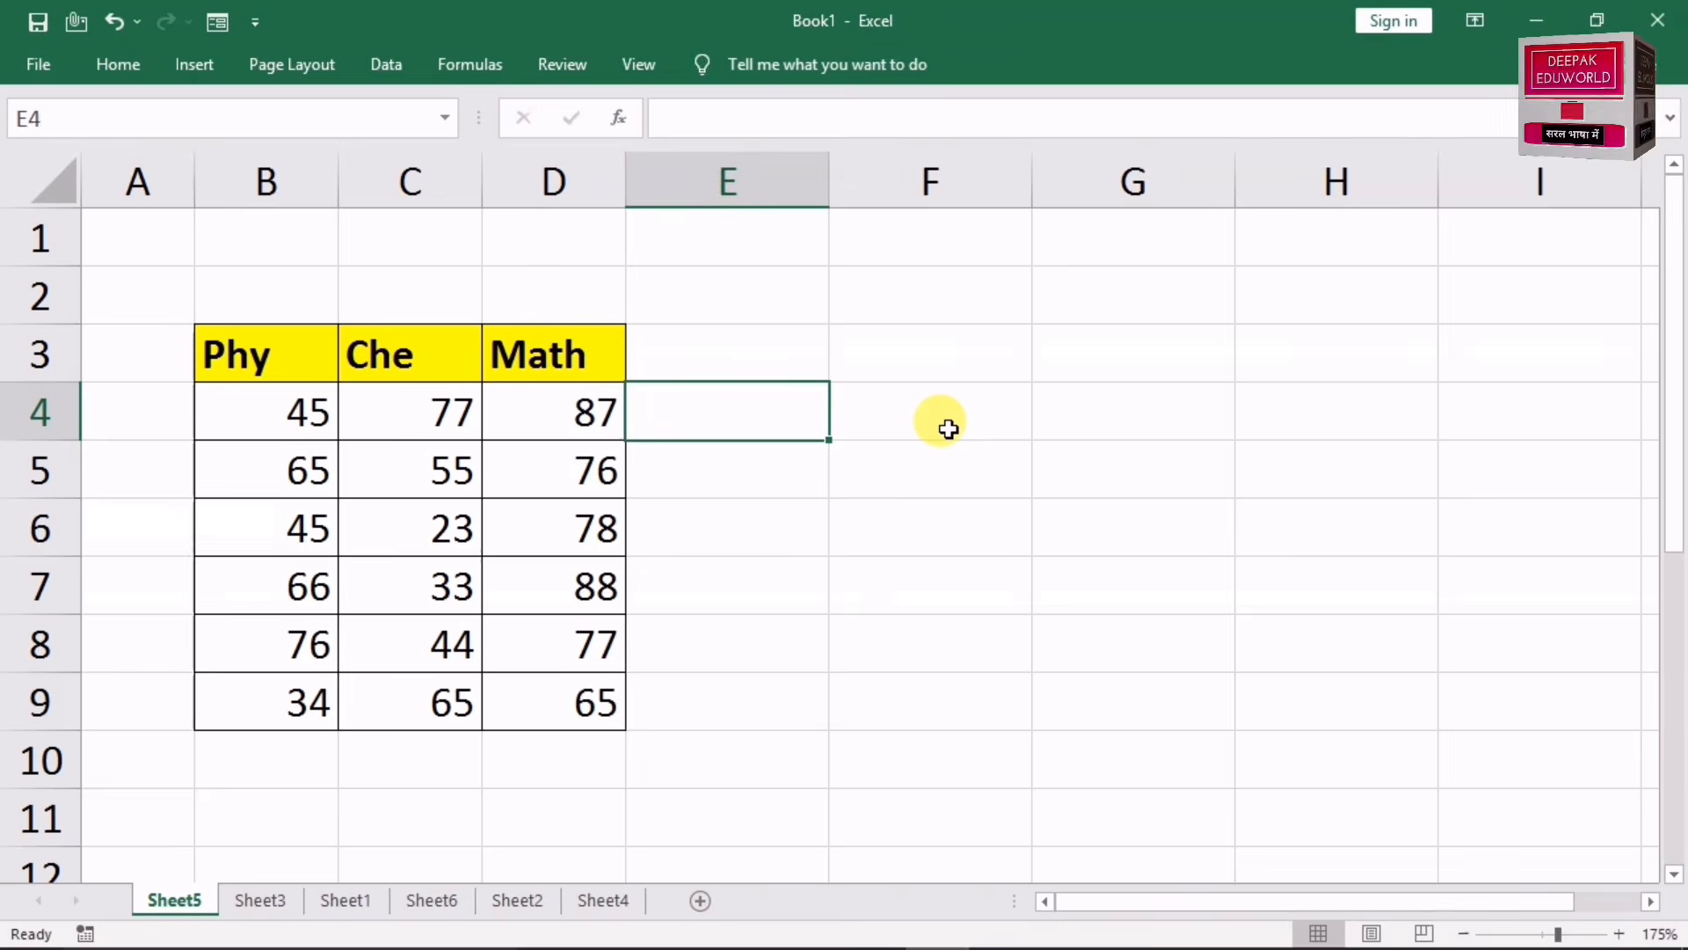
key(alt+equal)
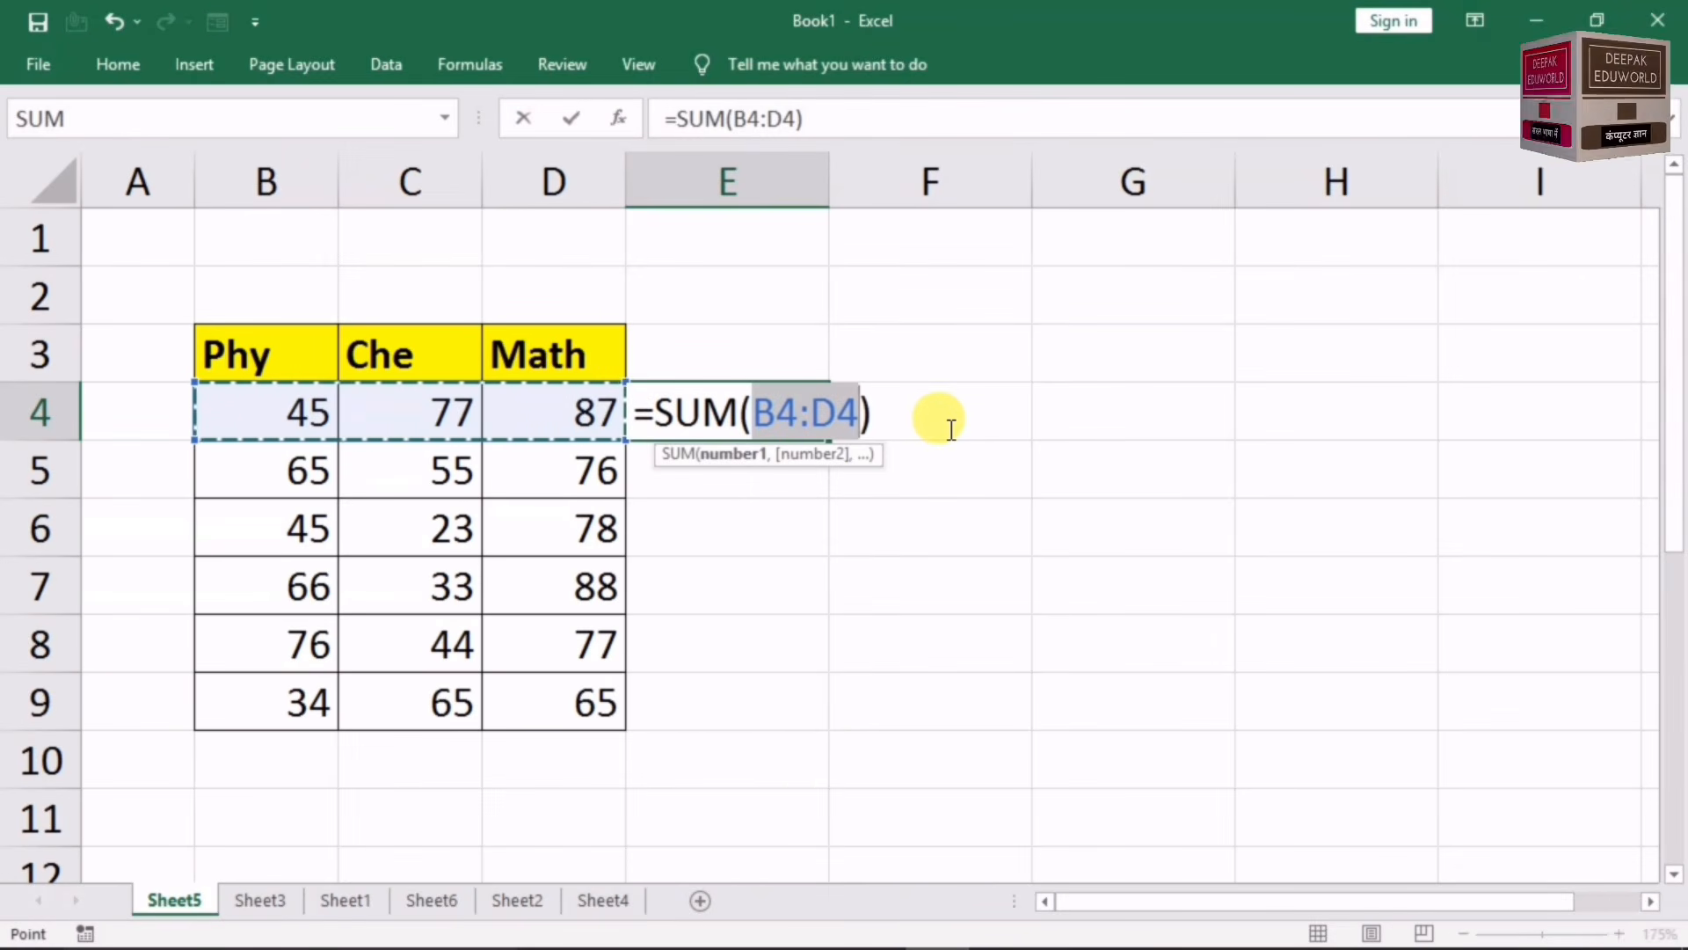
key(Return)
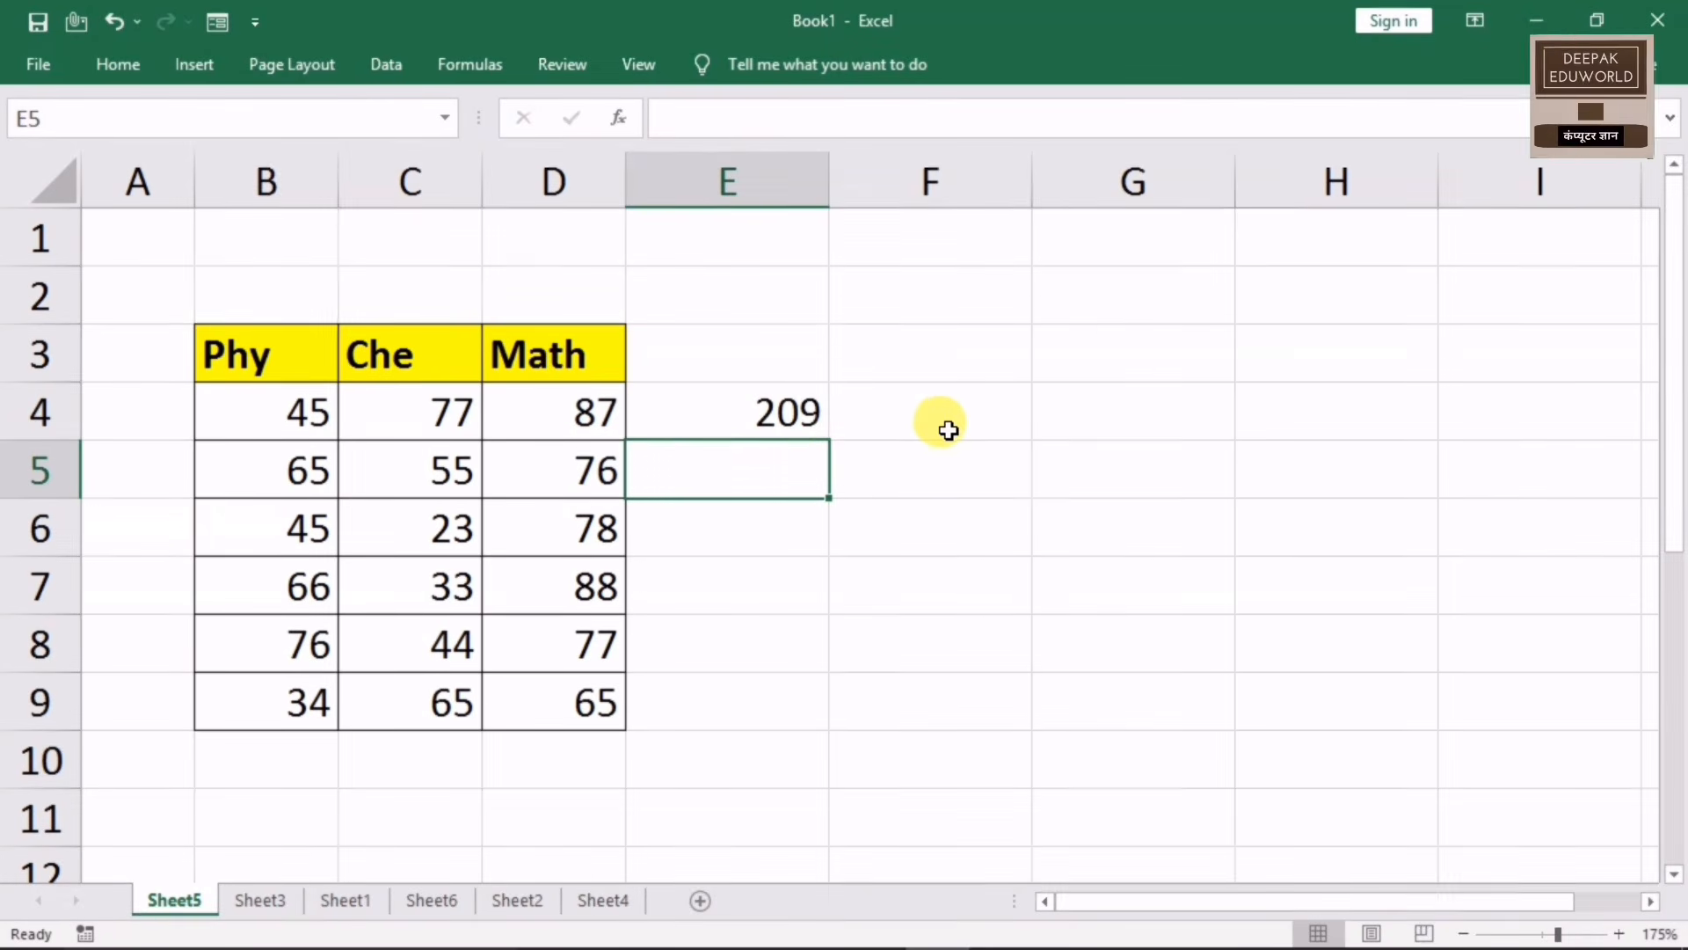
Step: Clear the AutoSum formula from cell E4
click(787, 419)
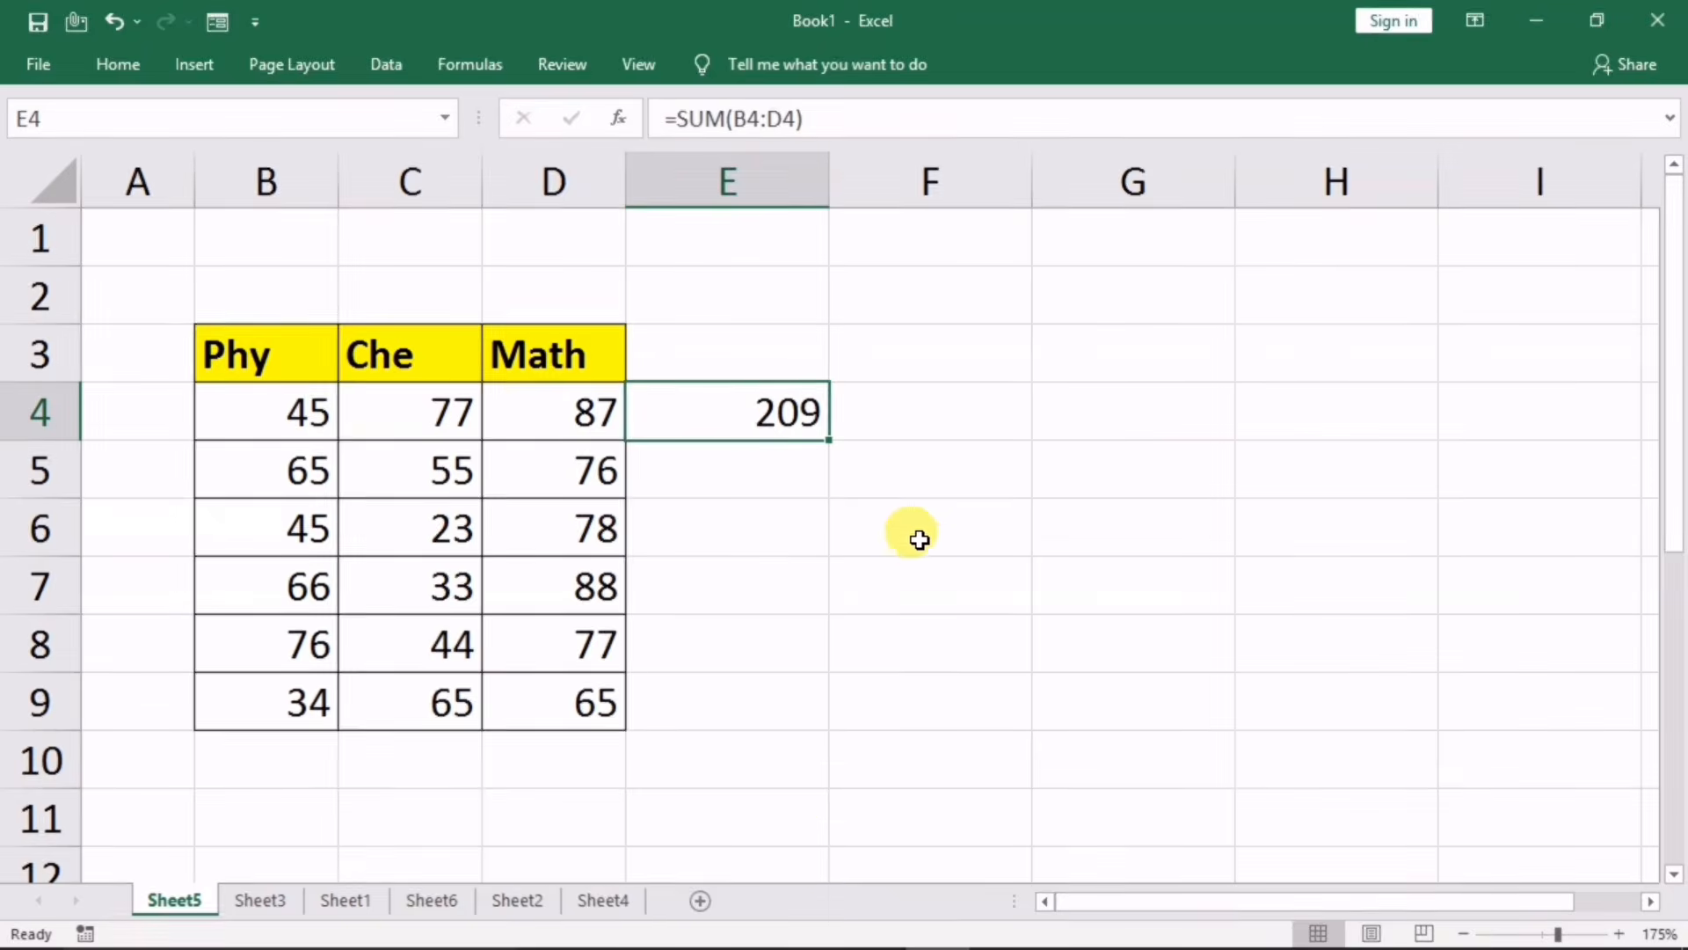
key(Delete)
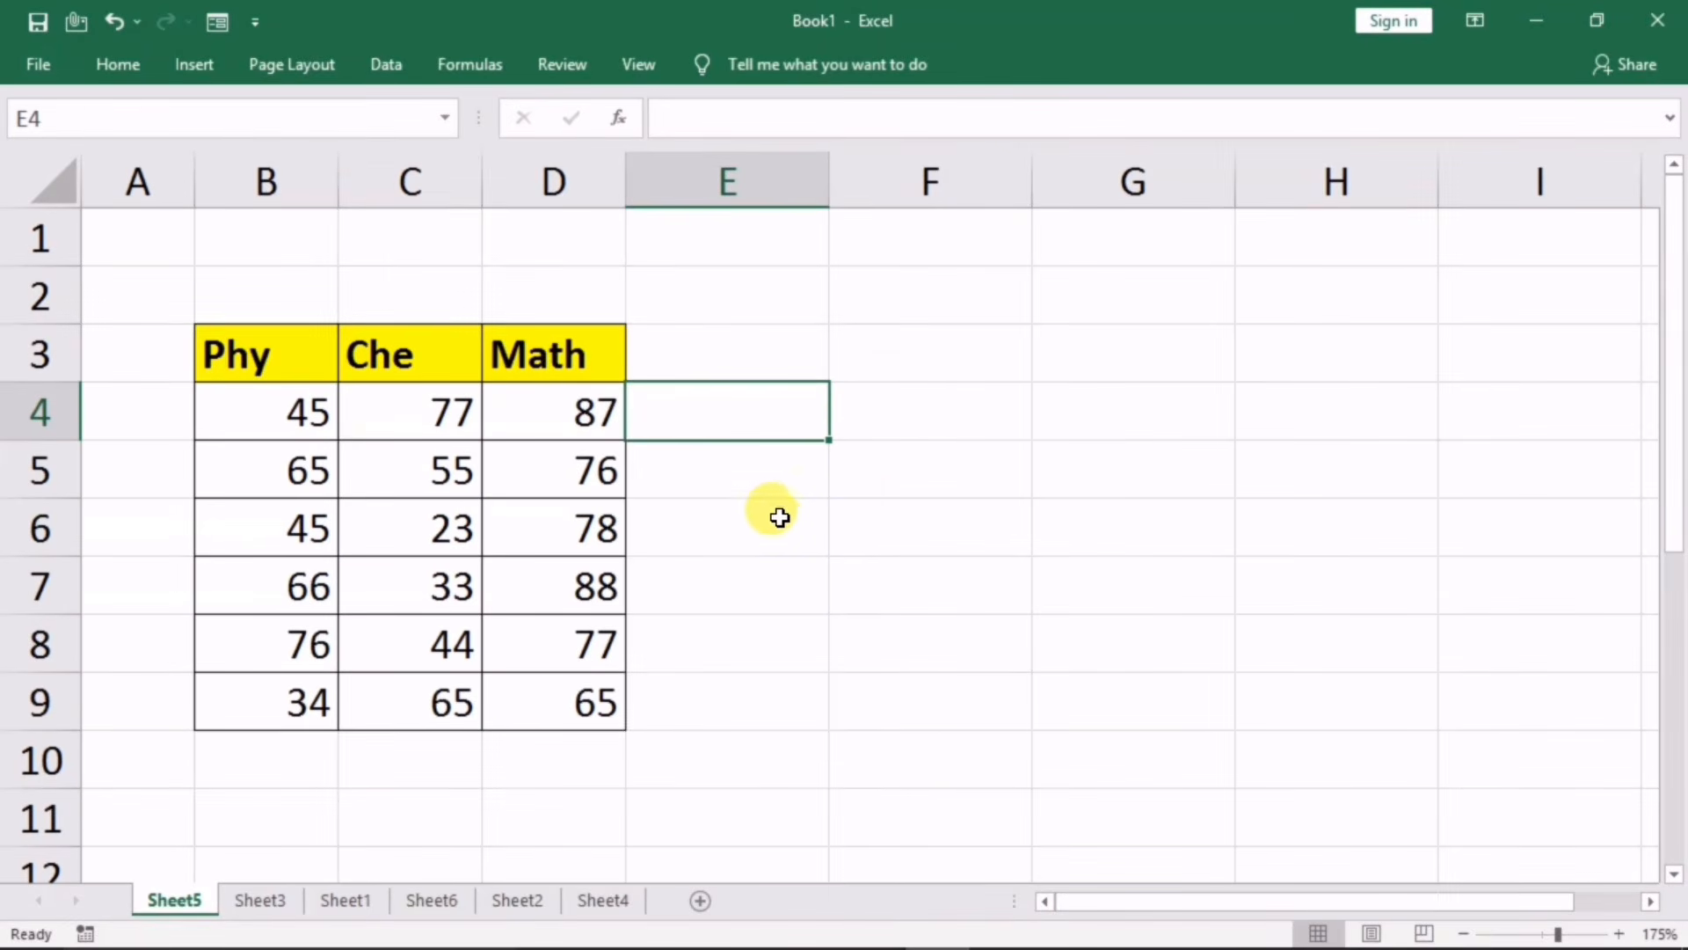
Step: Insert AutoSum row totals of the Phy, Che and Math marks in the whole range E4:E9 at once
click(984, 483)
drag(713, 414, 695, 695)
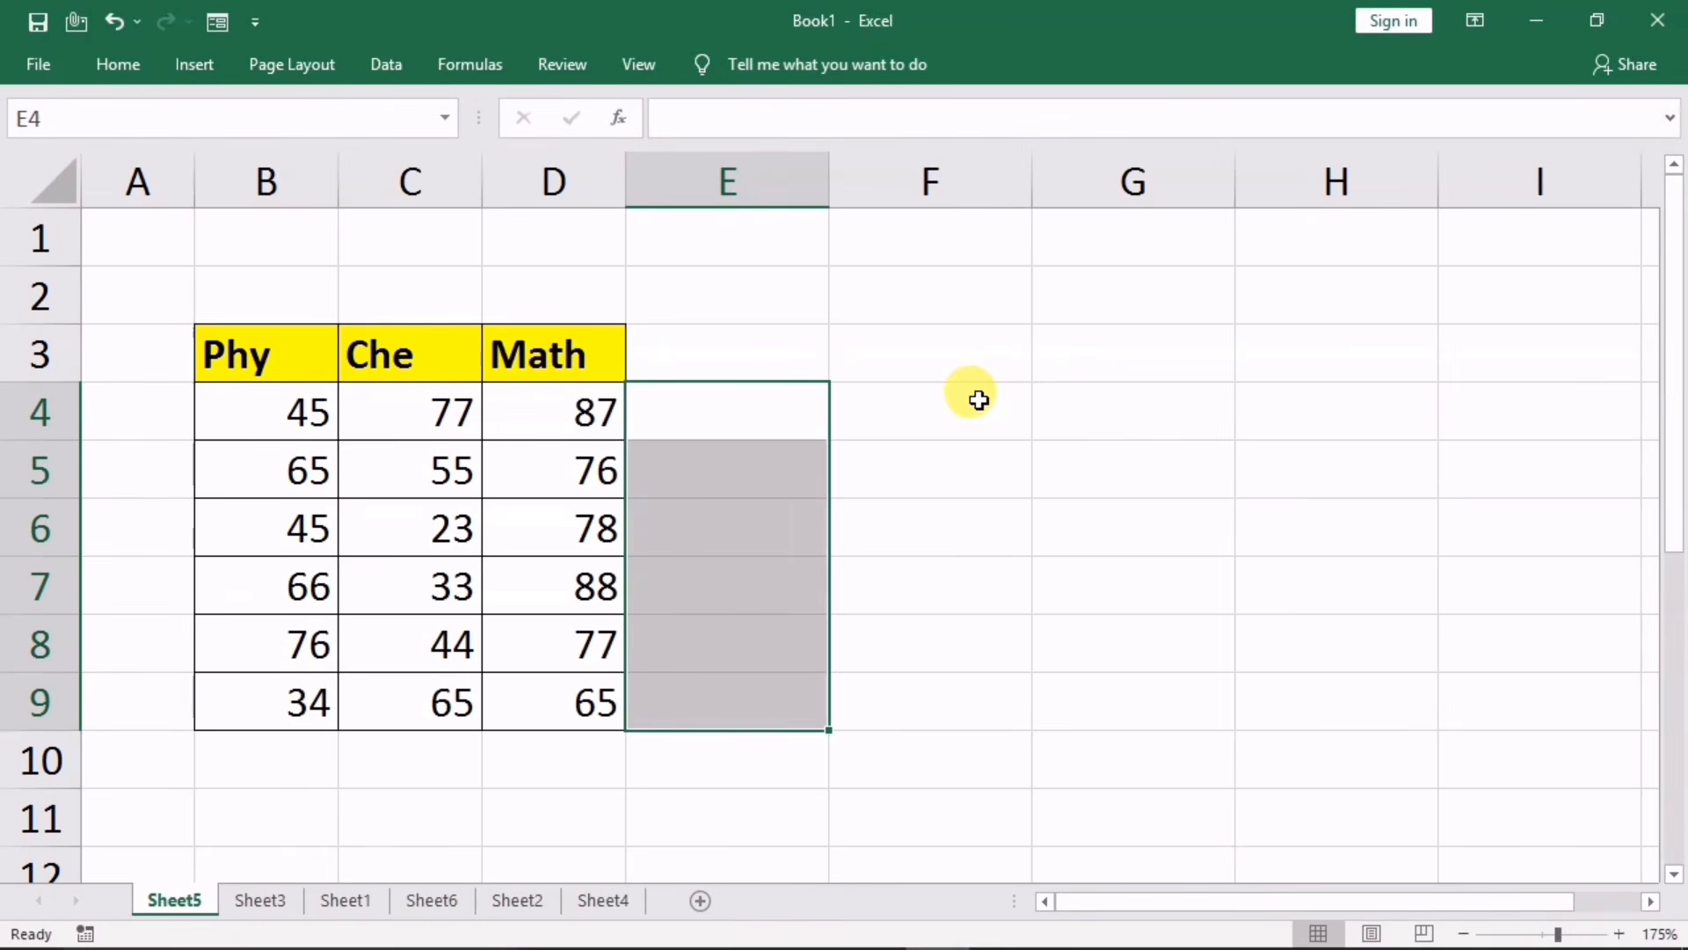
key(alt+equal)
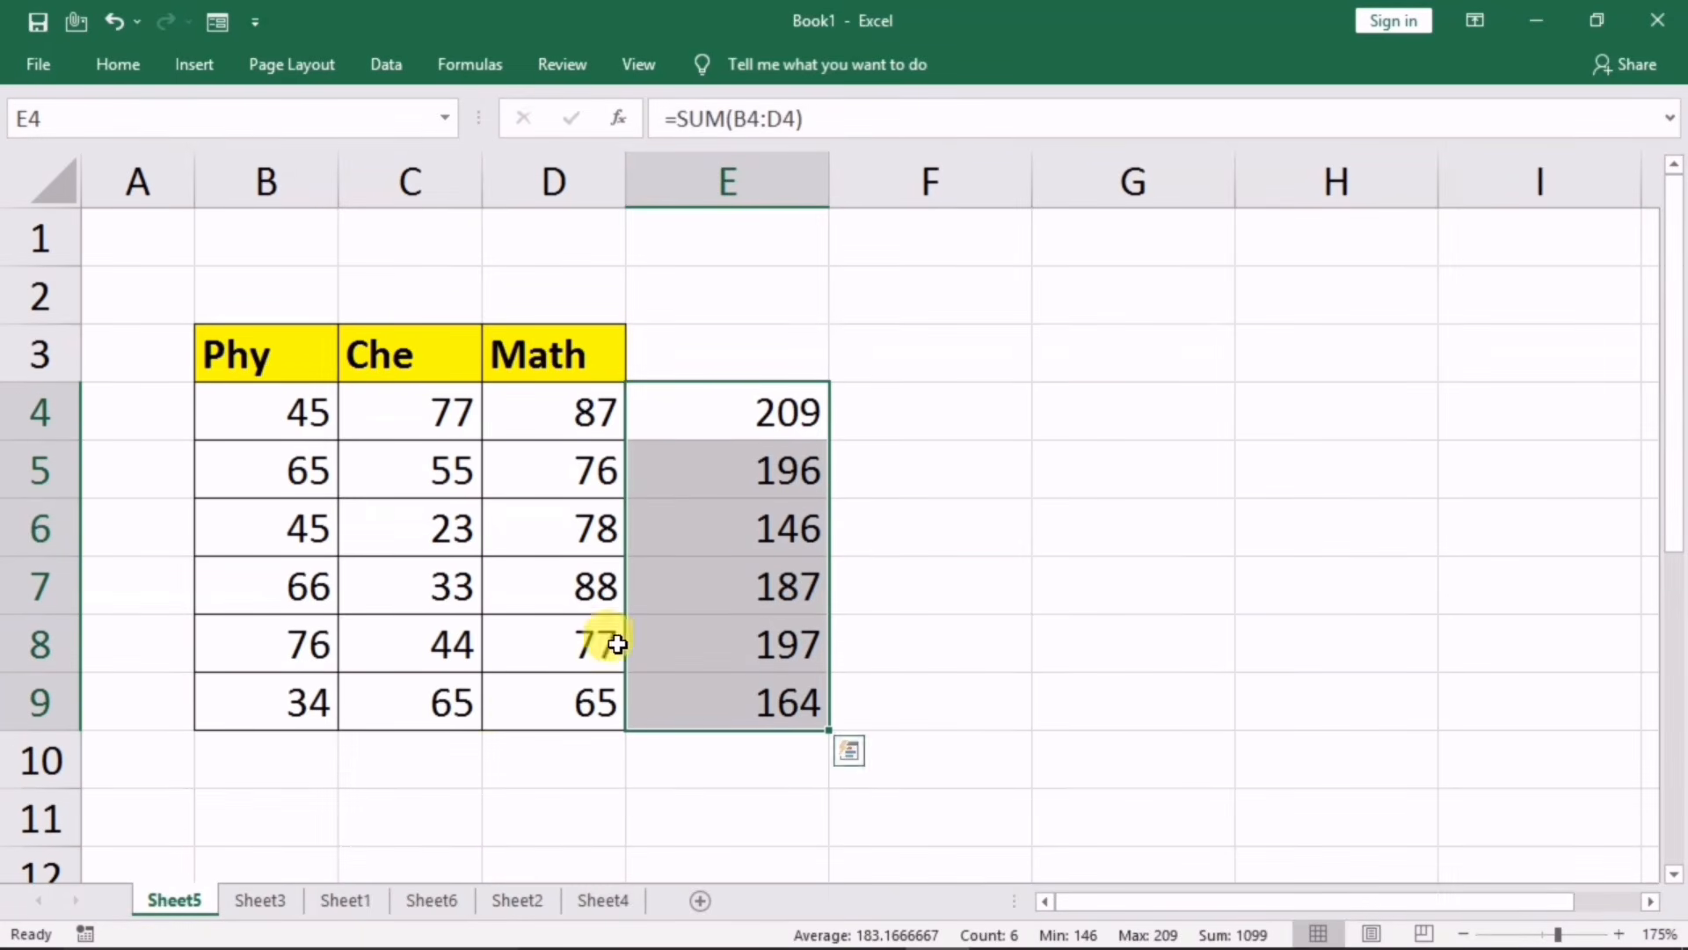
Step: Insert an AutoSum formula for D4:D10 in cell D11 to total the Math column, and check the range it covers
click(554, 798)
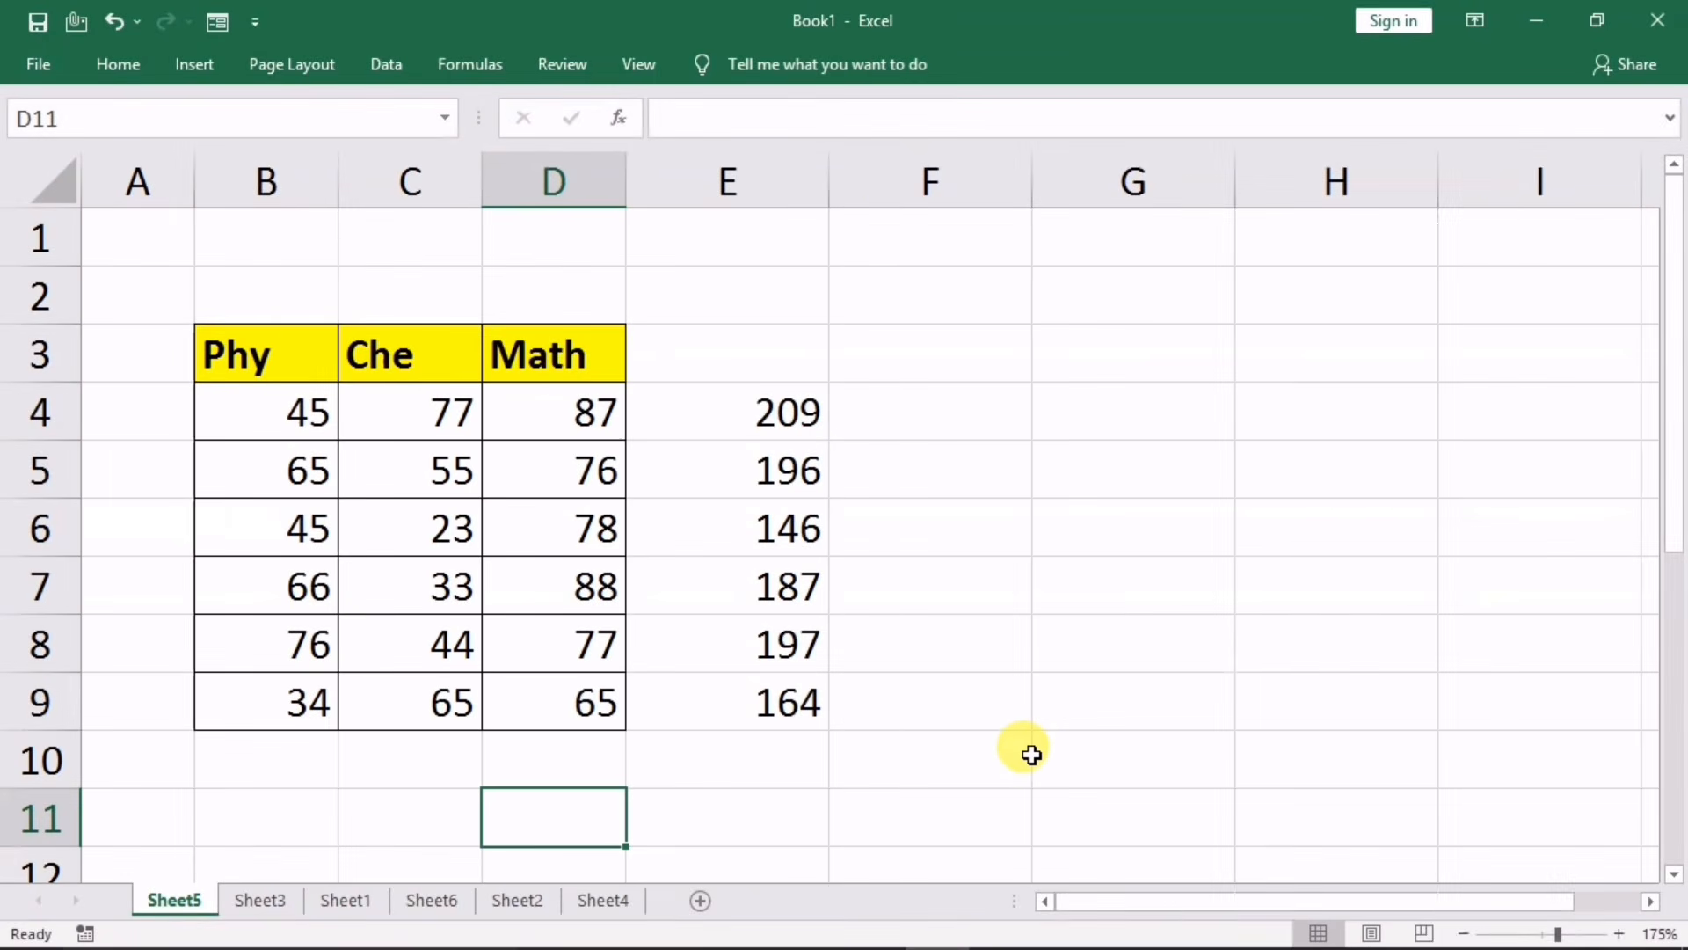
key(alt+equal)
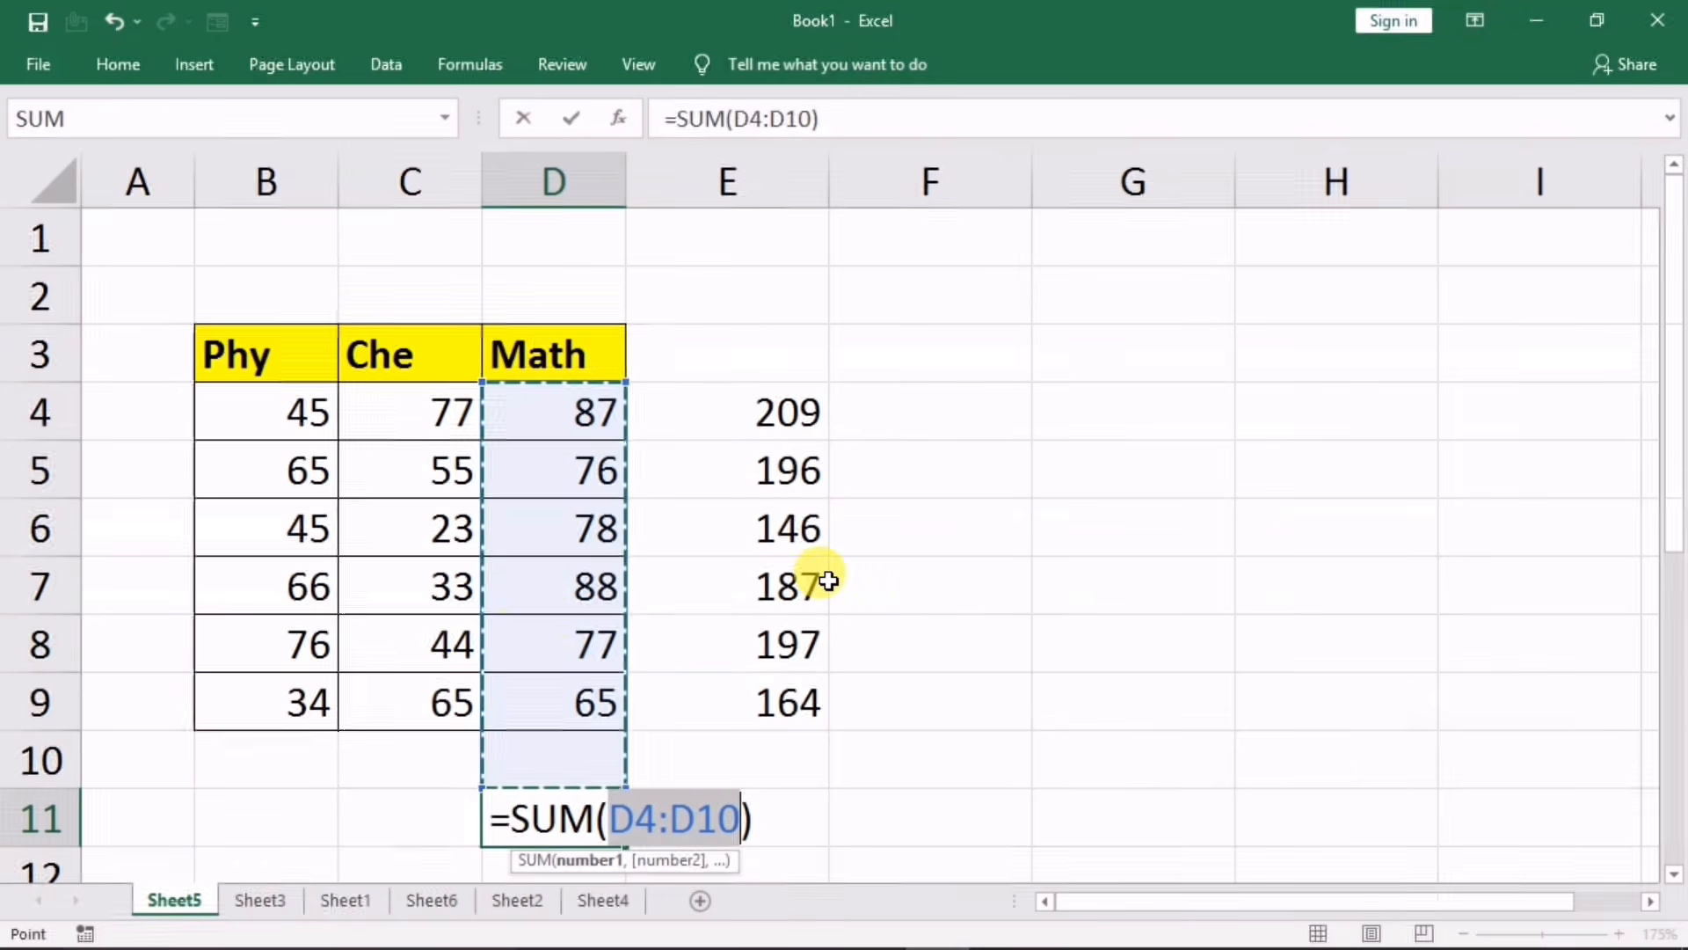
key(Return)
click(580, 775)
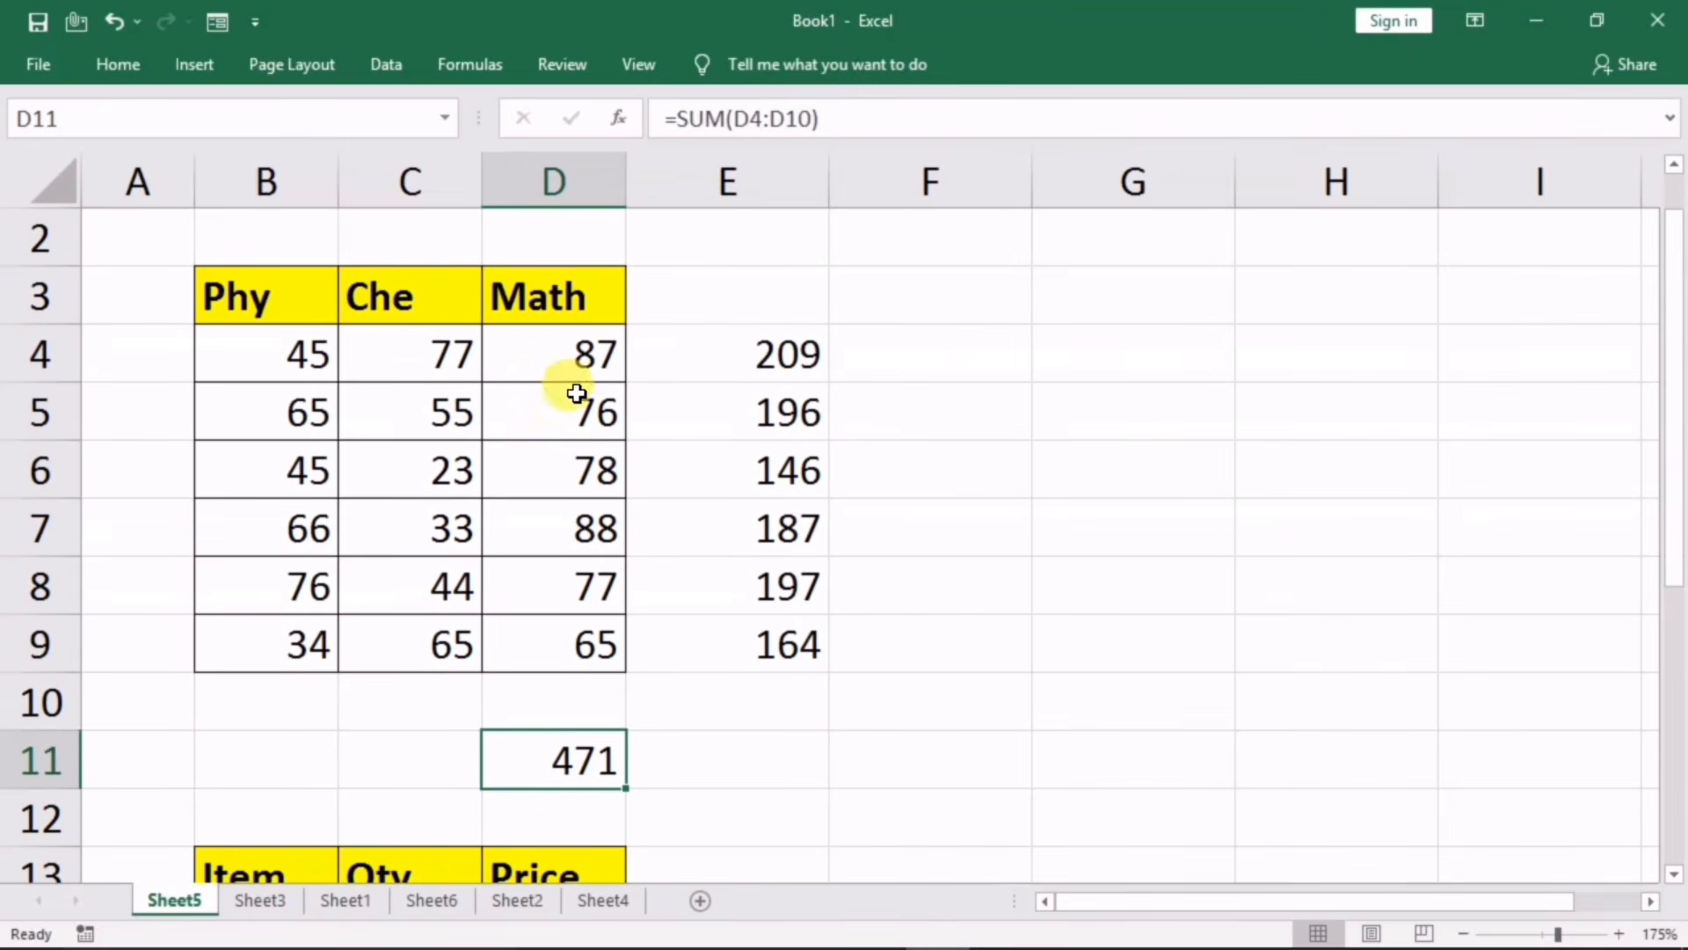
drag(571, 361, 561, 647)
click(585, 762)
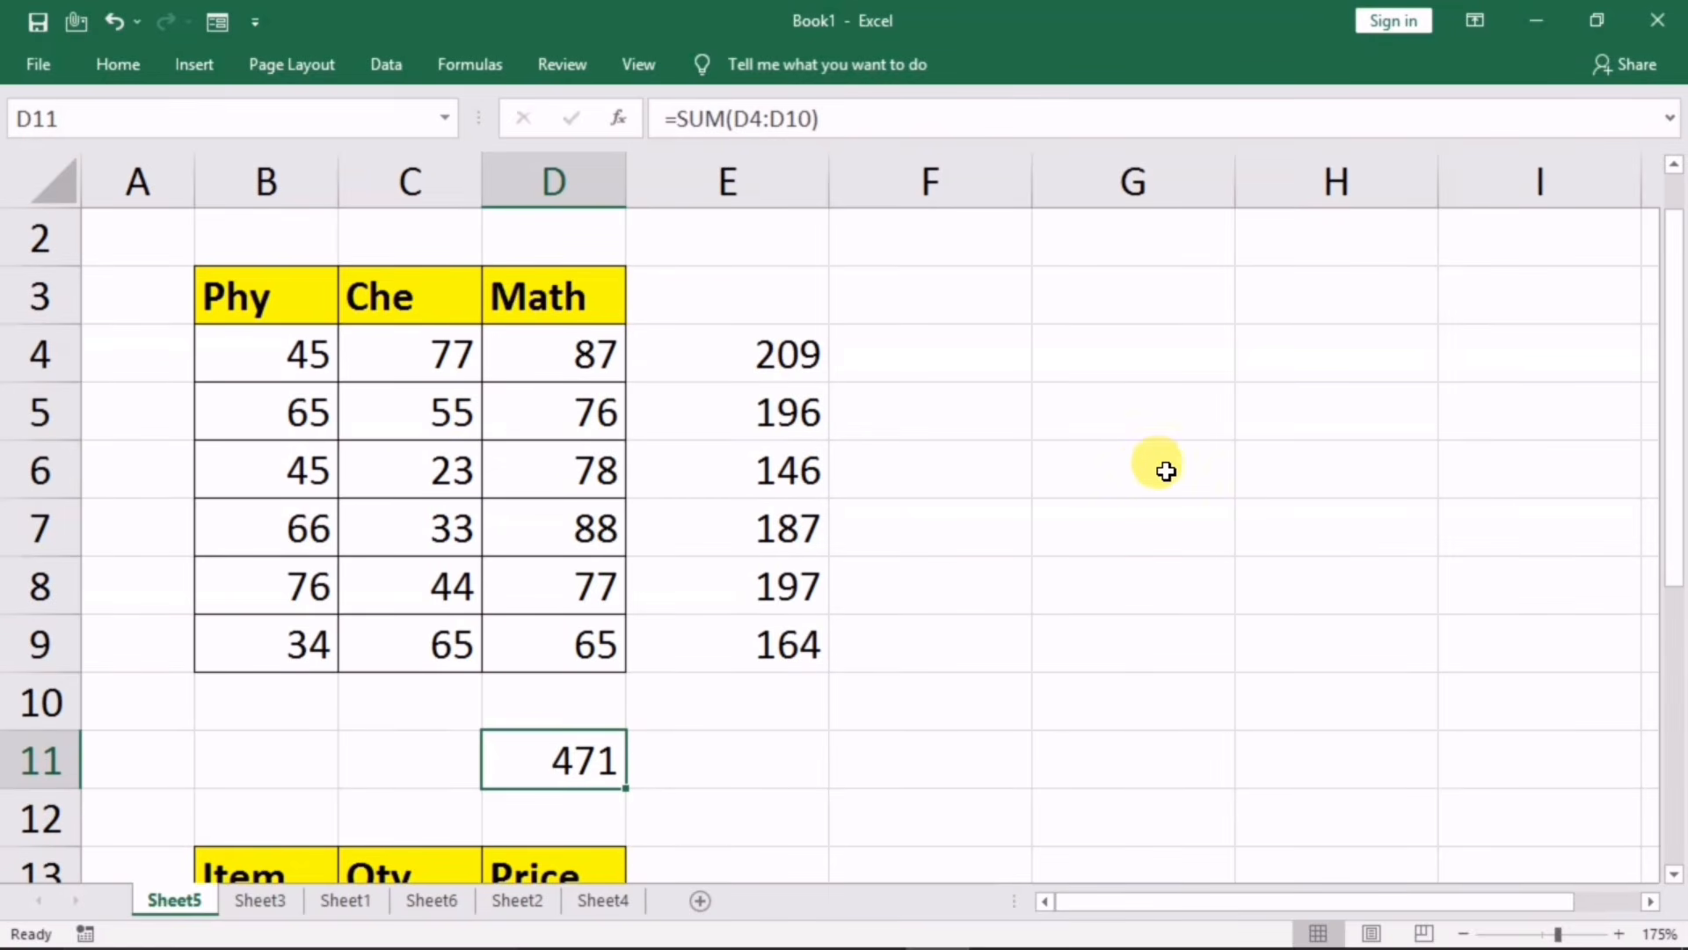
Step: Enter =SUM(B4:B9,D4:D7,E7:E9) in cell G6 to total three separate ranges, and review the finished formula
click(1099, 475)
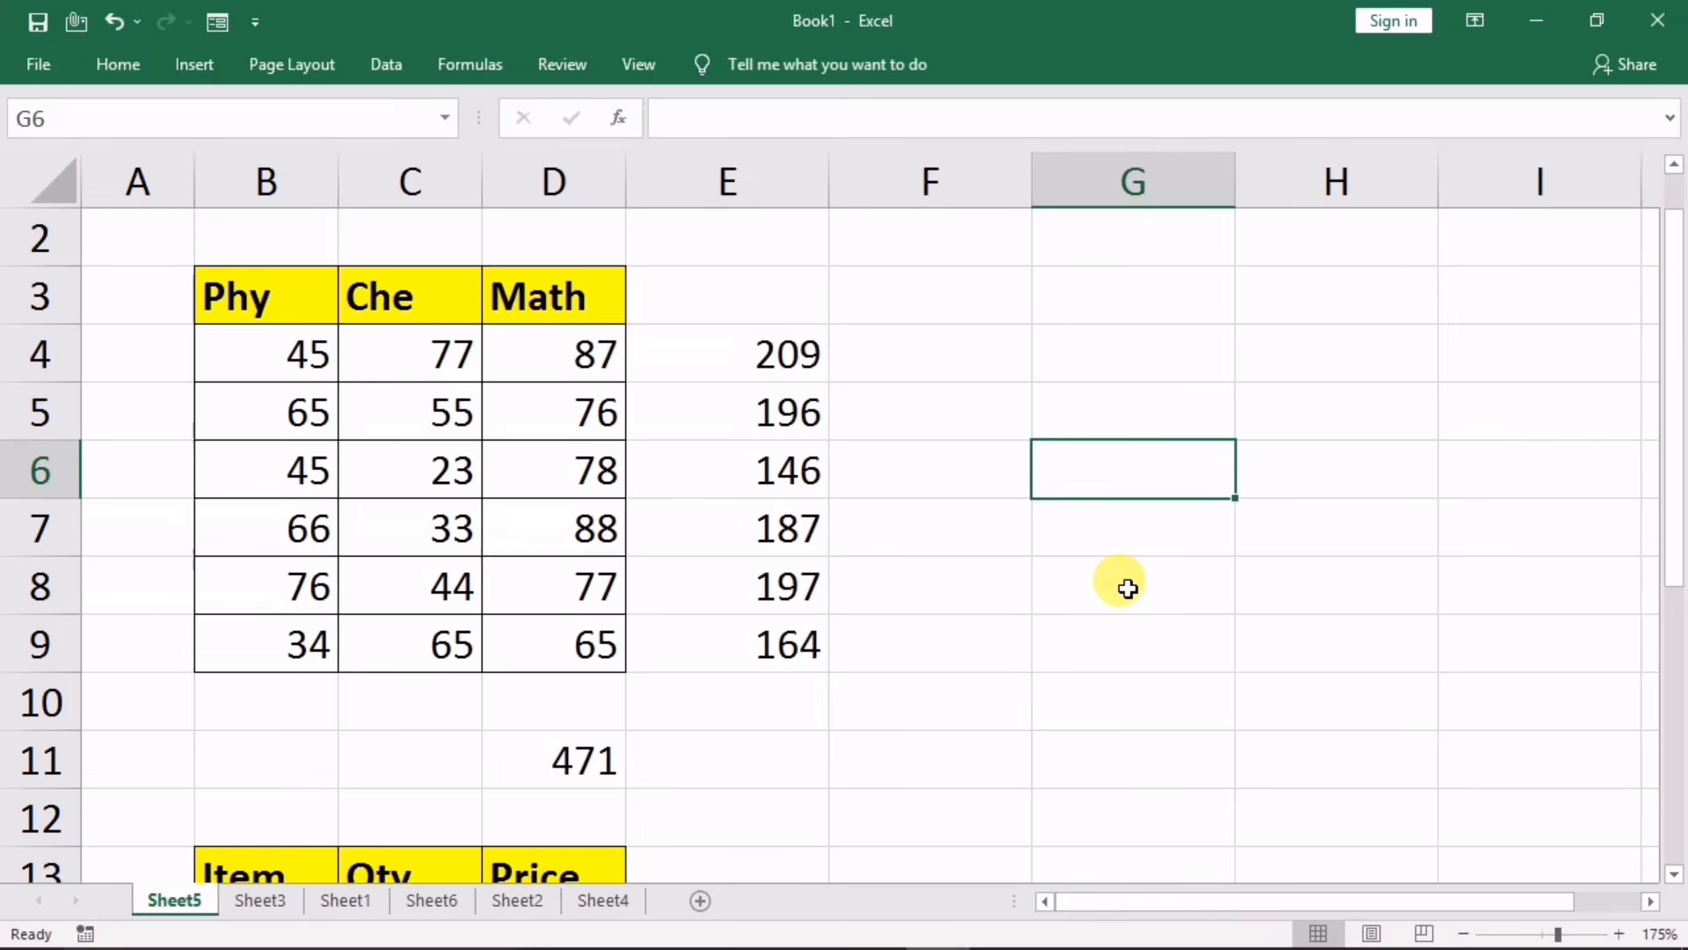
text(=sum)
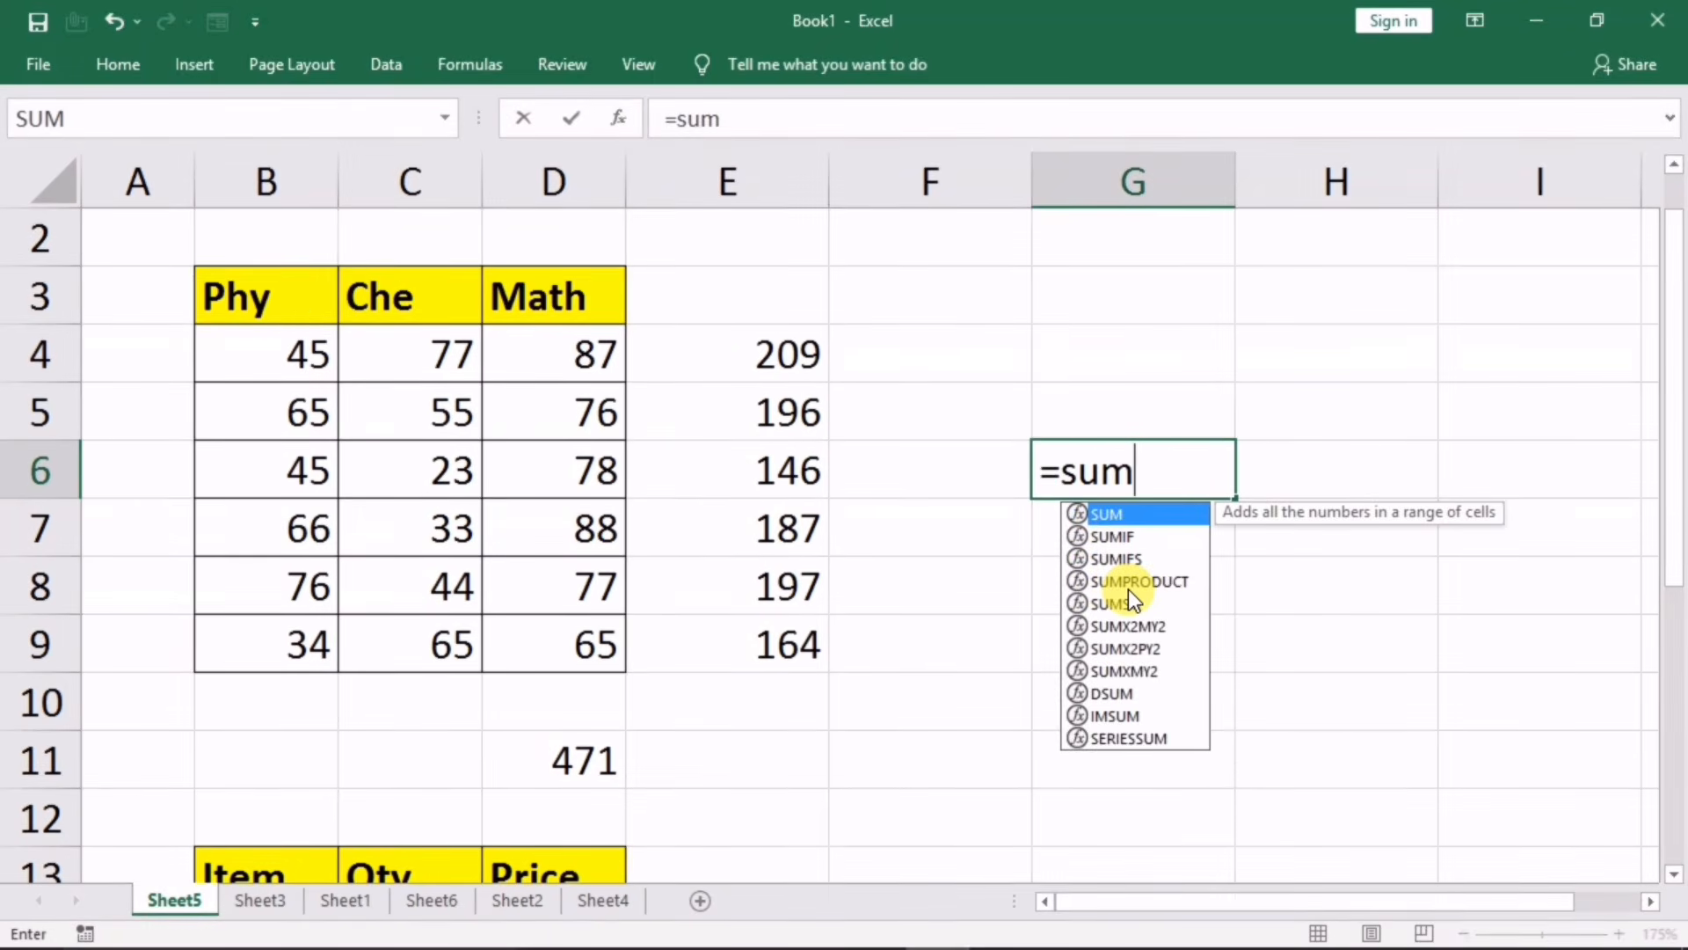
text(()
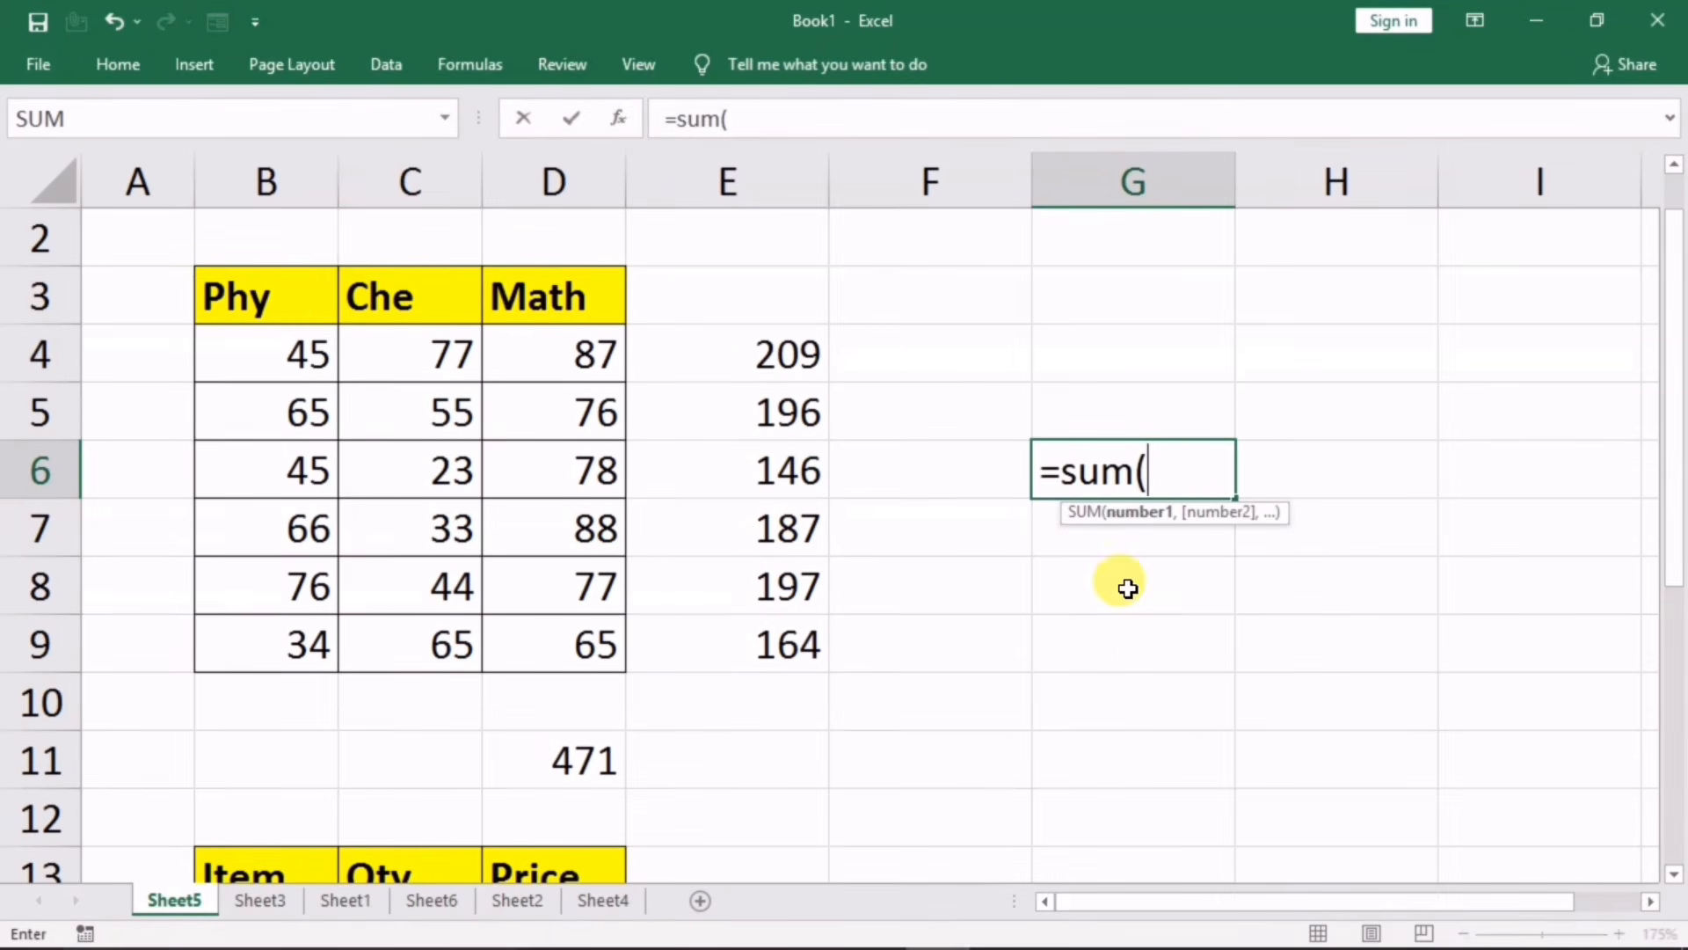
click(264, 362)
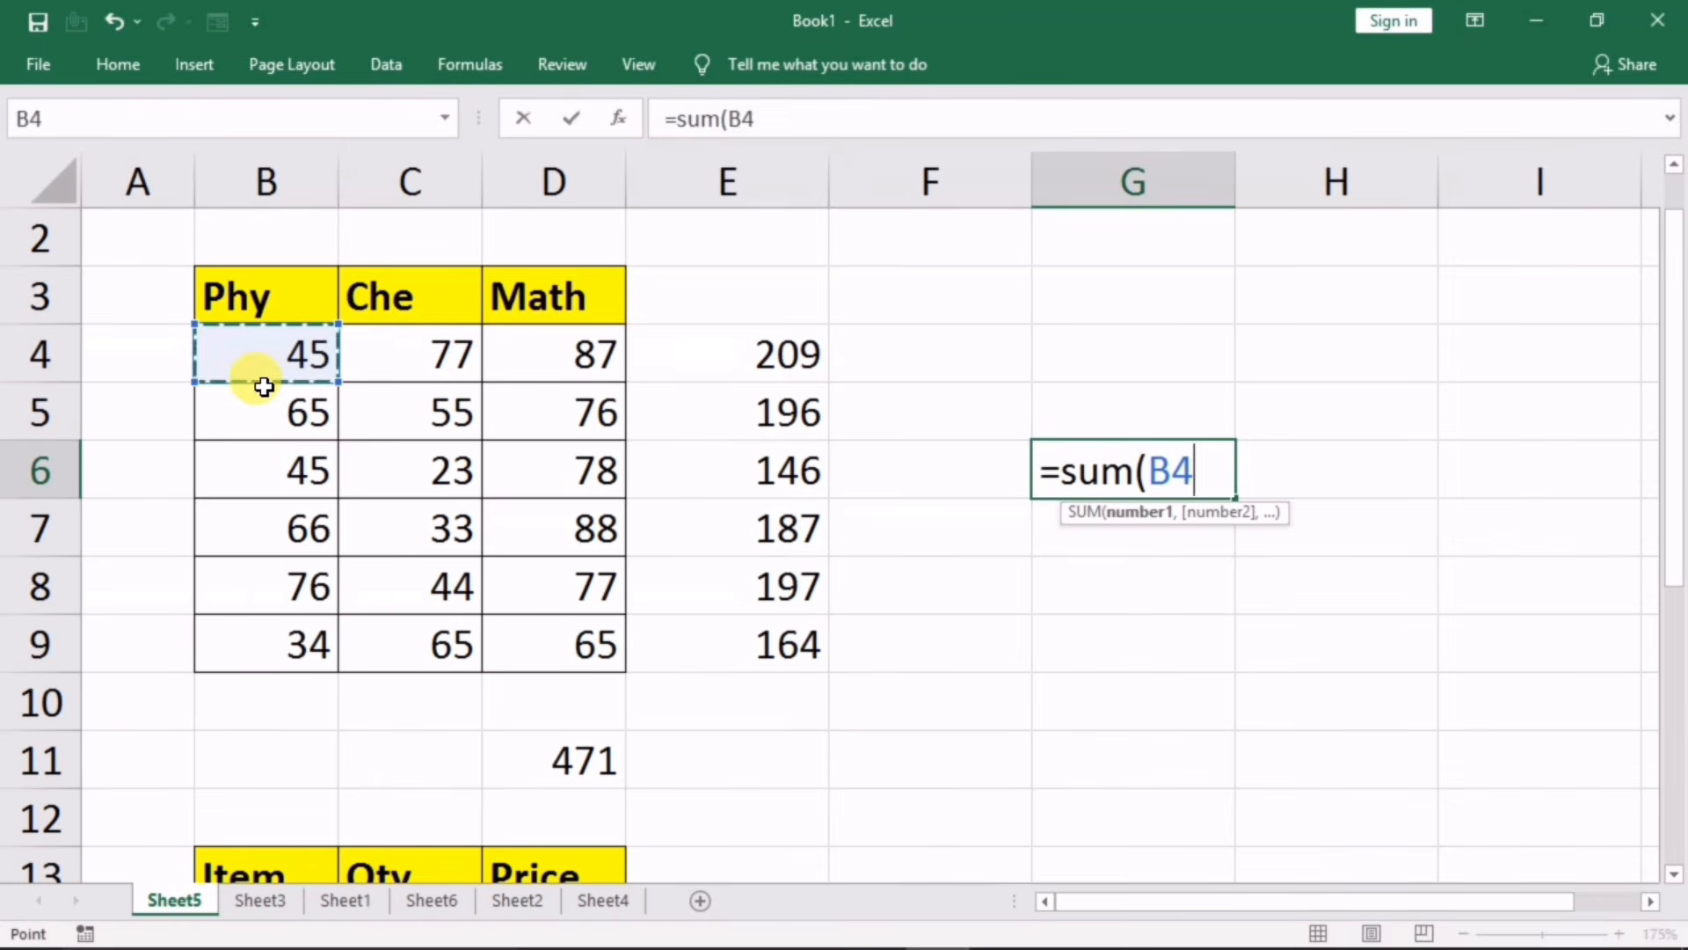
drag(264, 387, 260, 637)
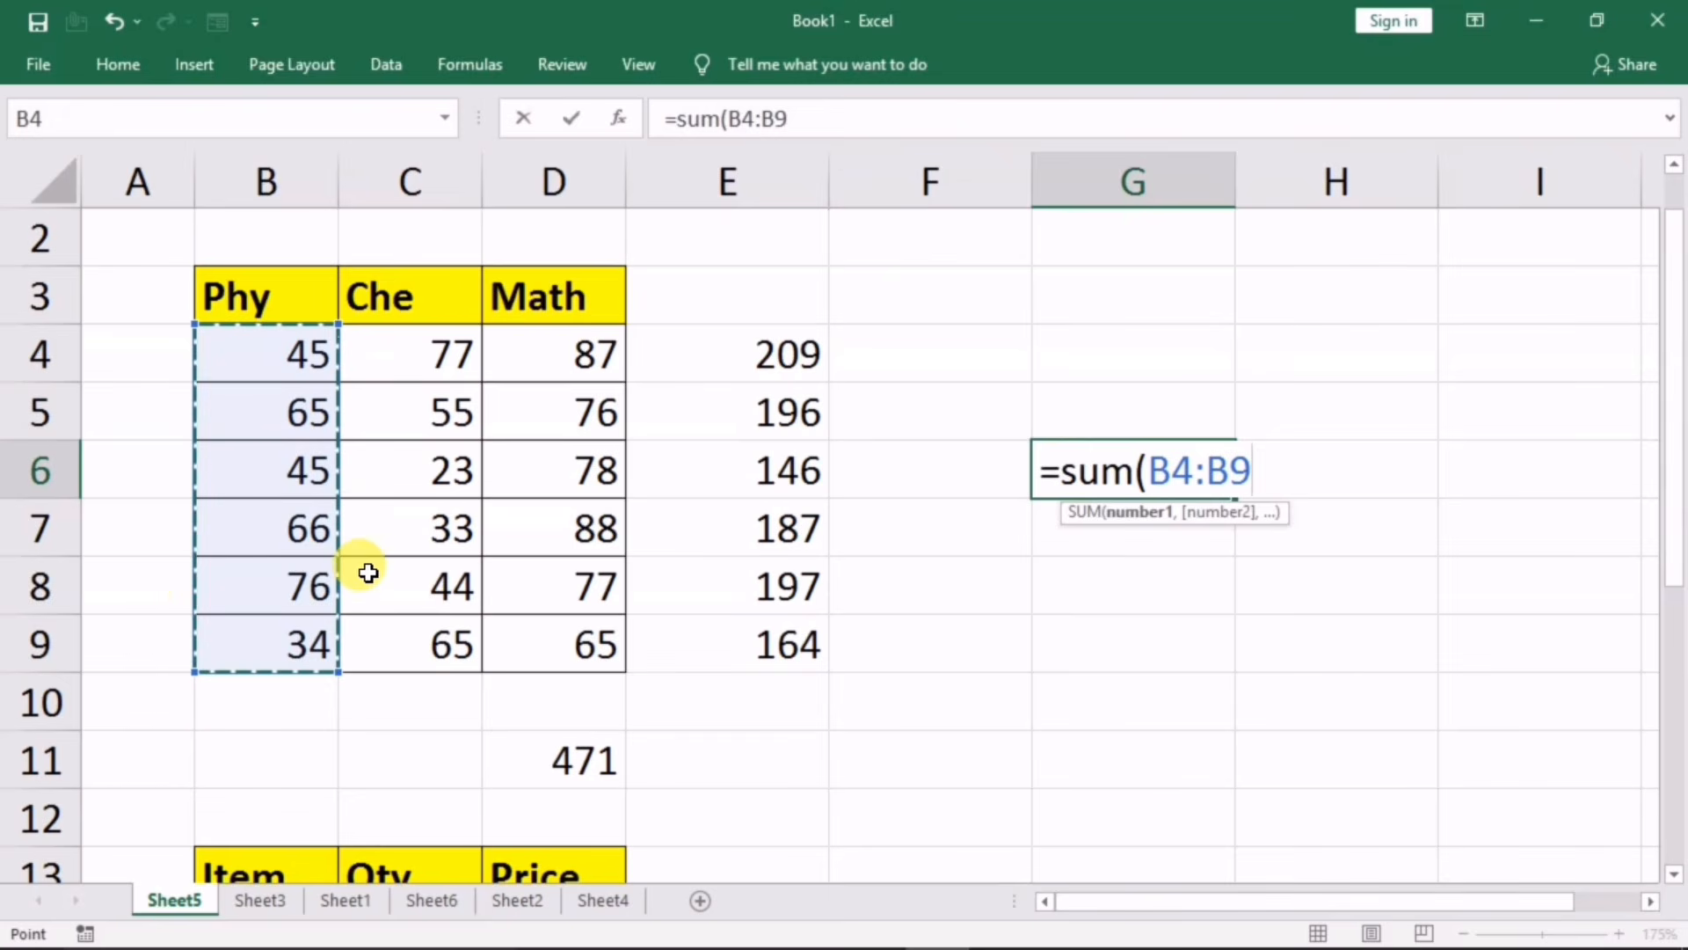
text(,)
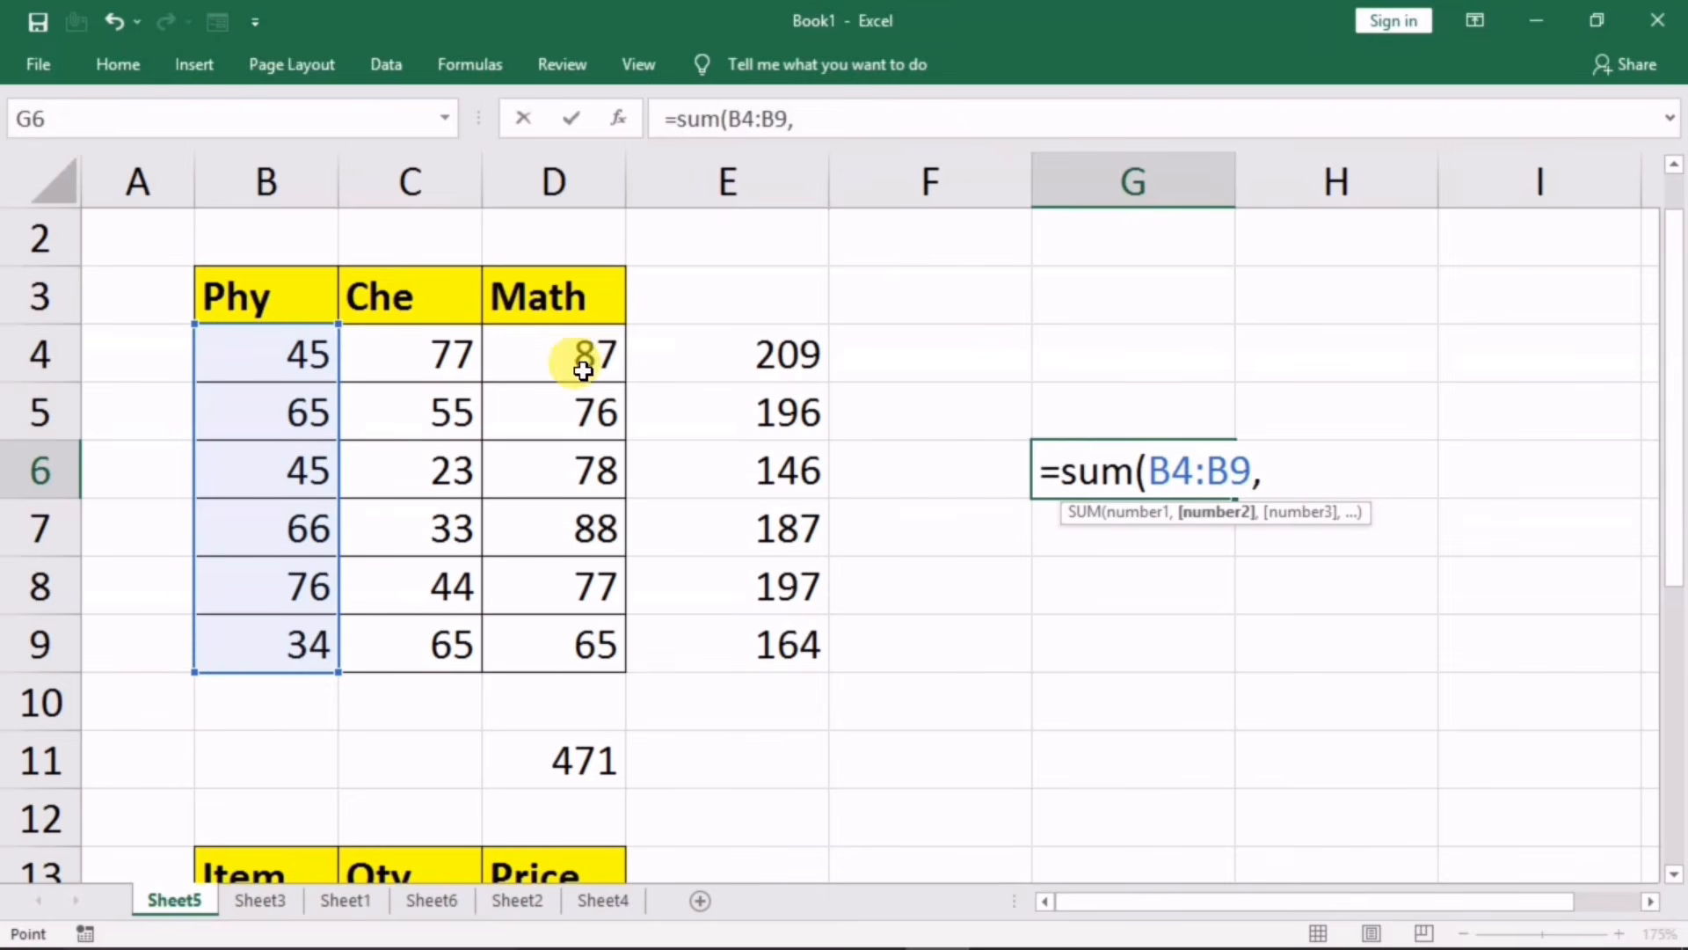
drag(583, 370, 558, 547)
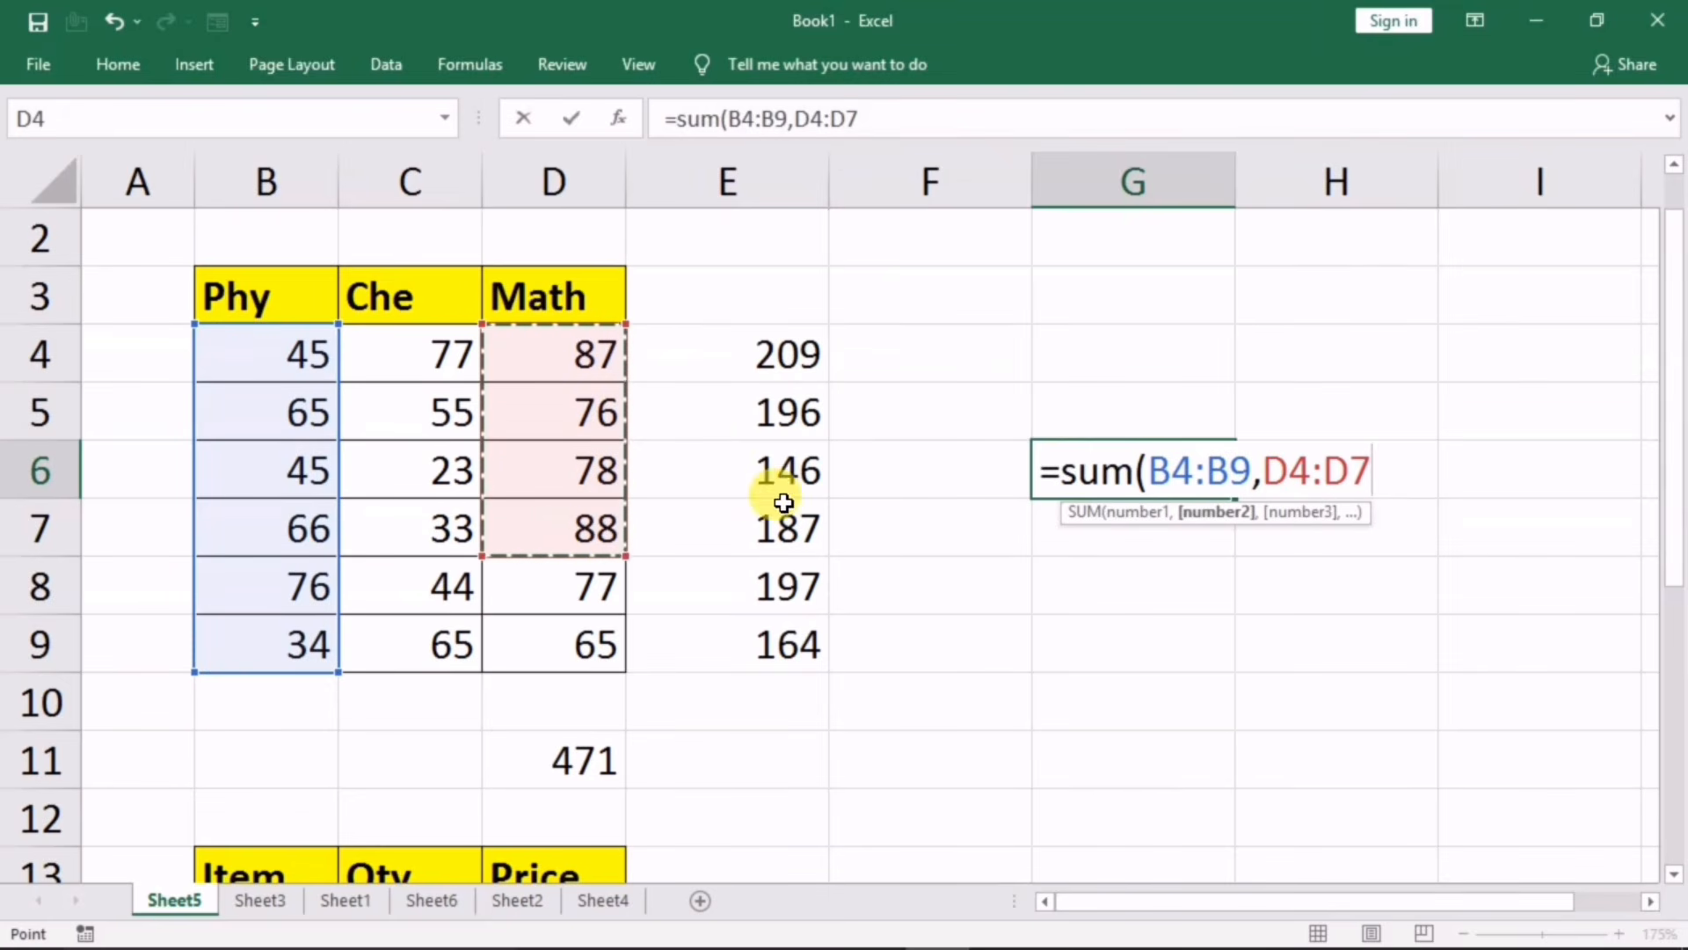
text(,)
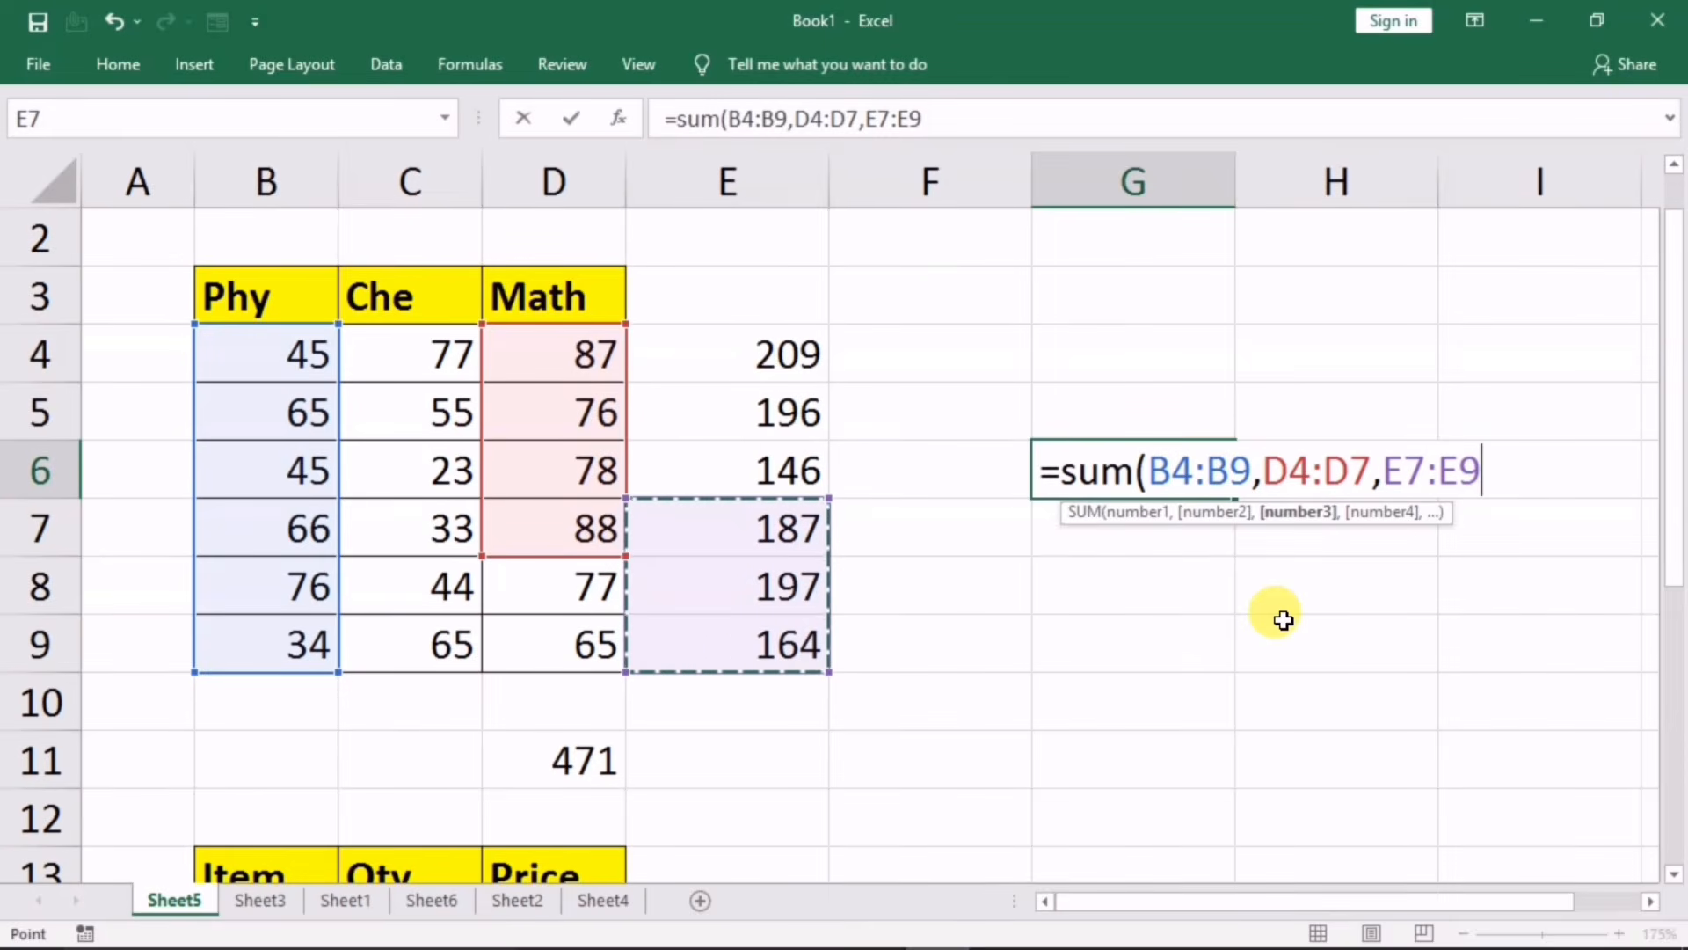
key(Return)
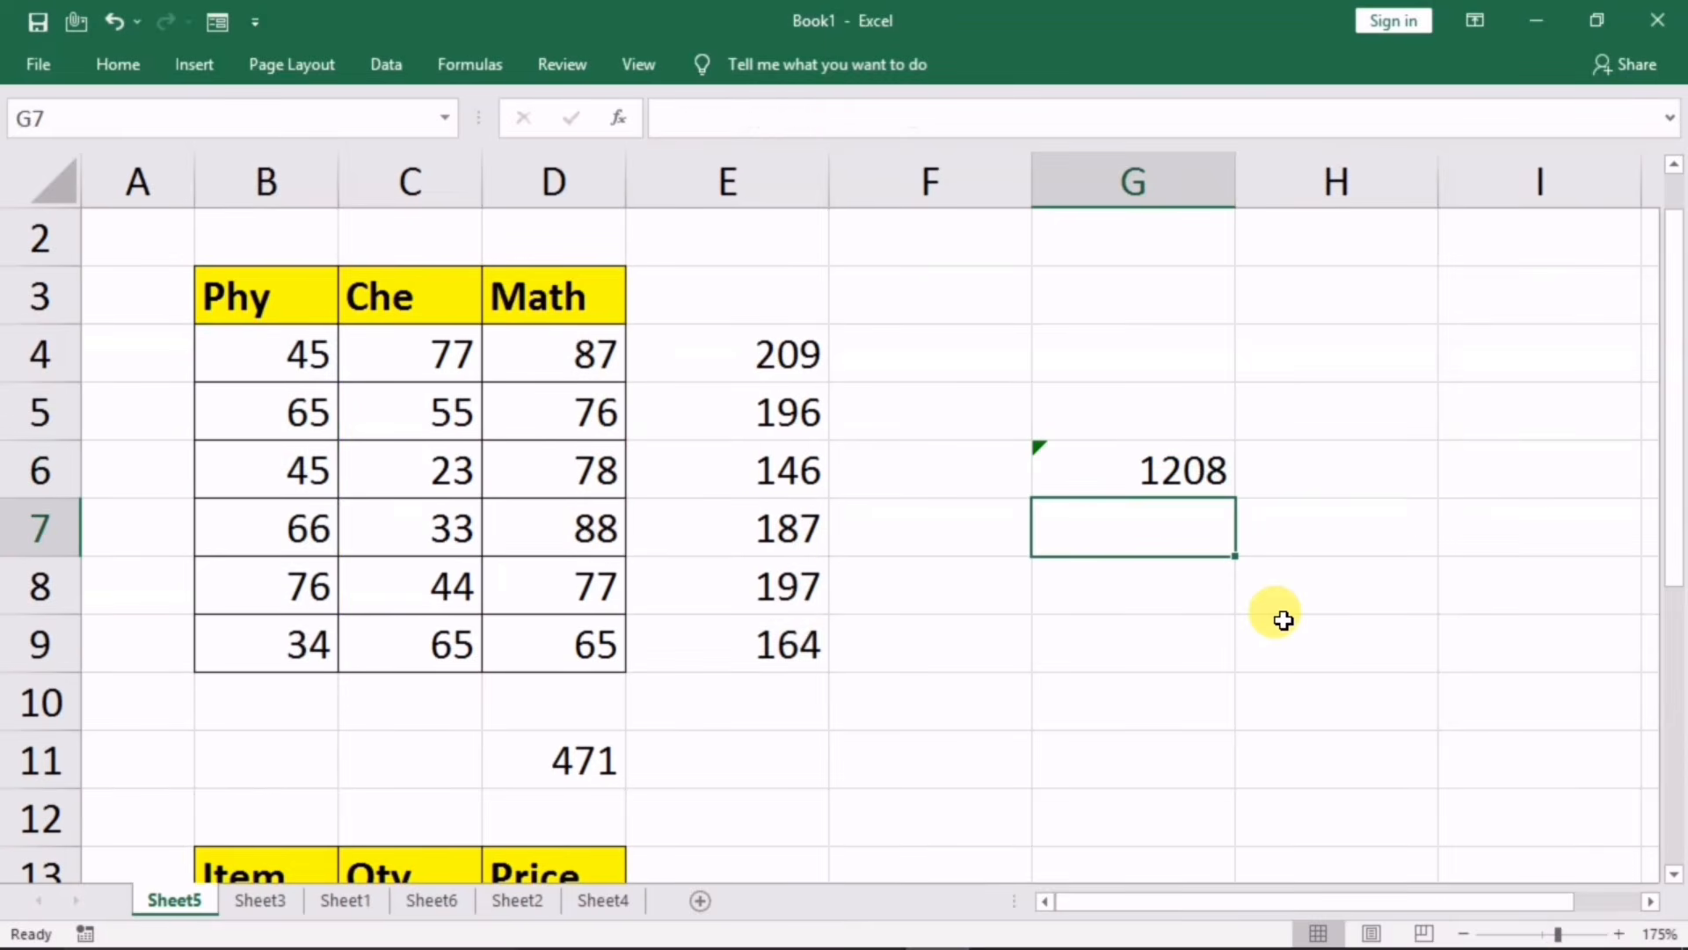
double_click(1177, 469)
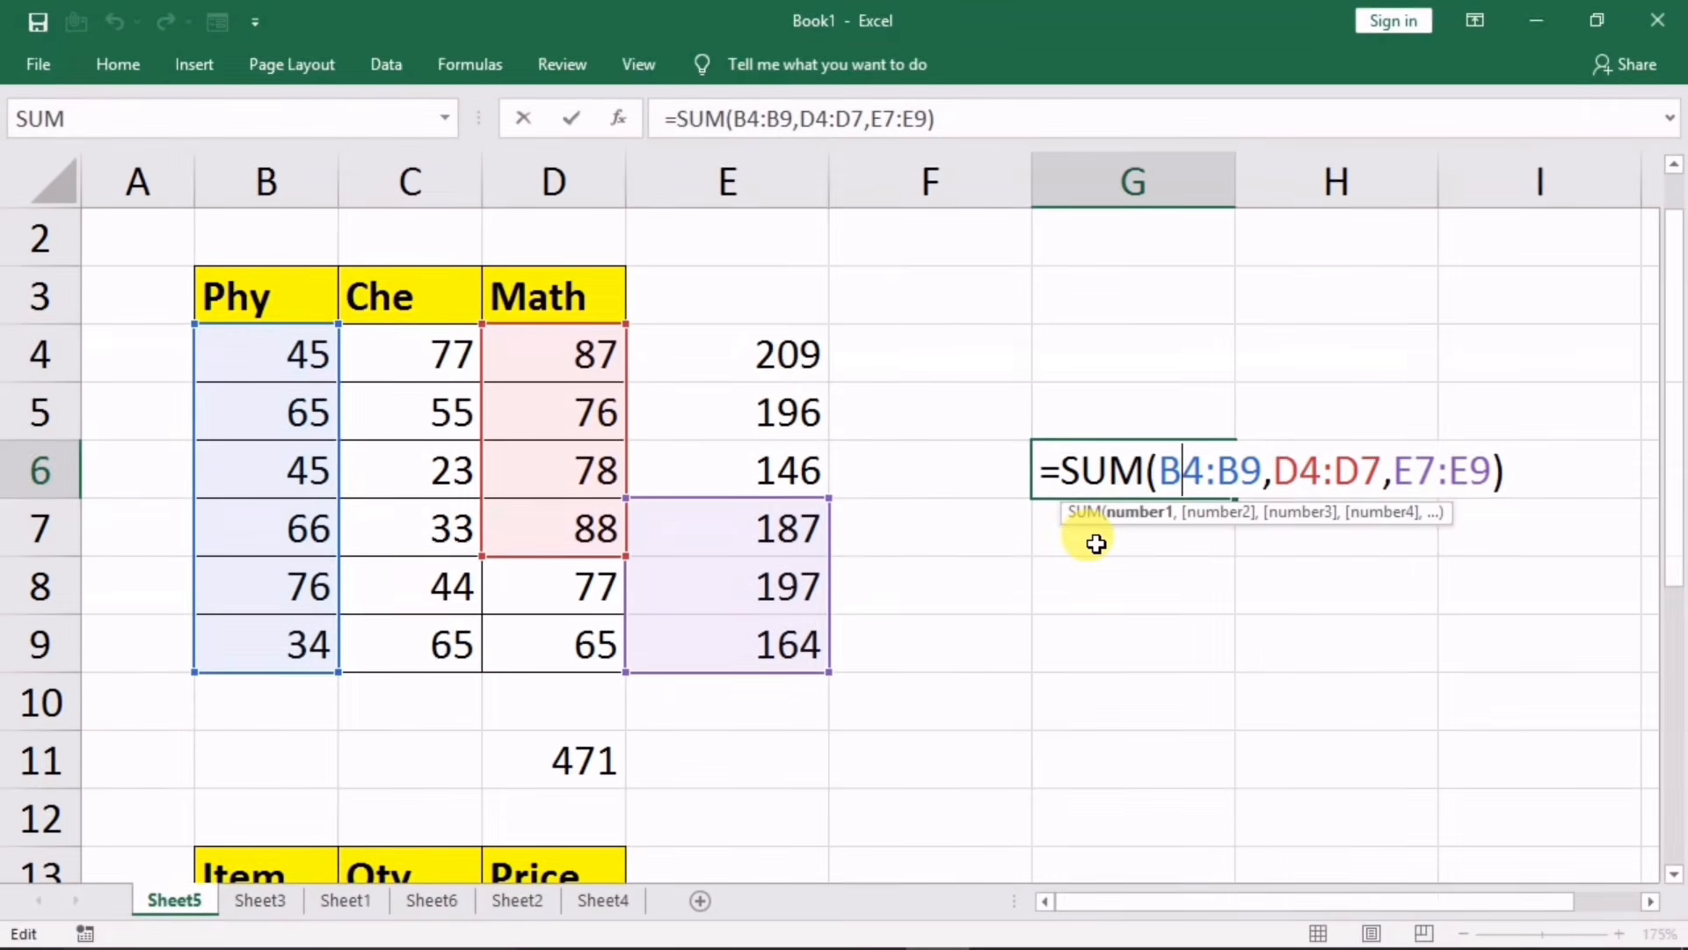
key(Return)
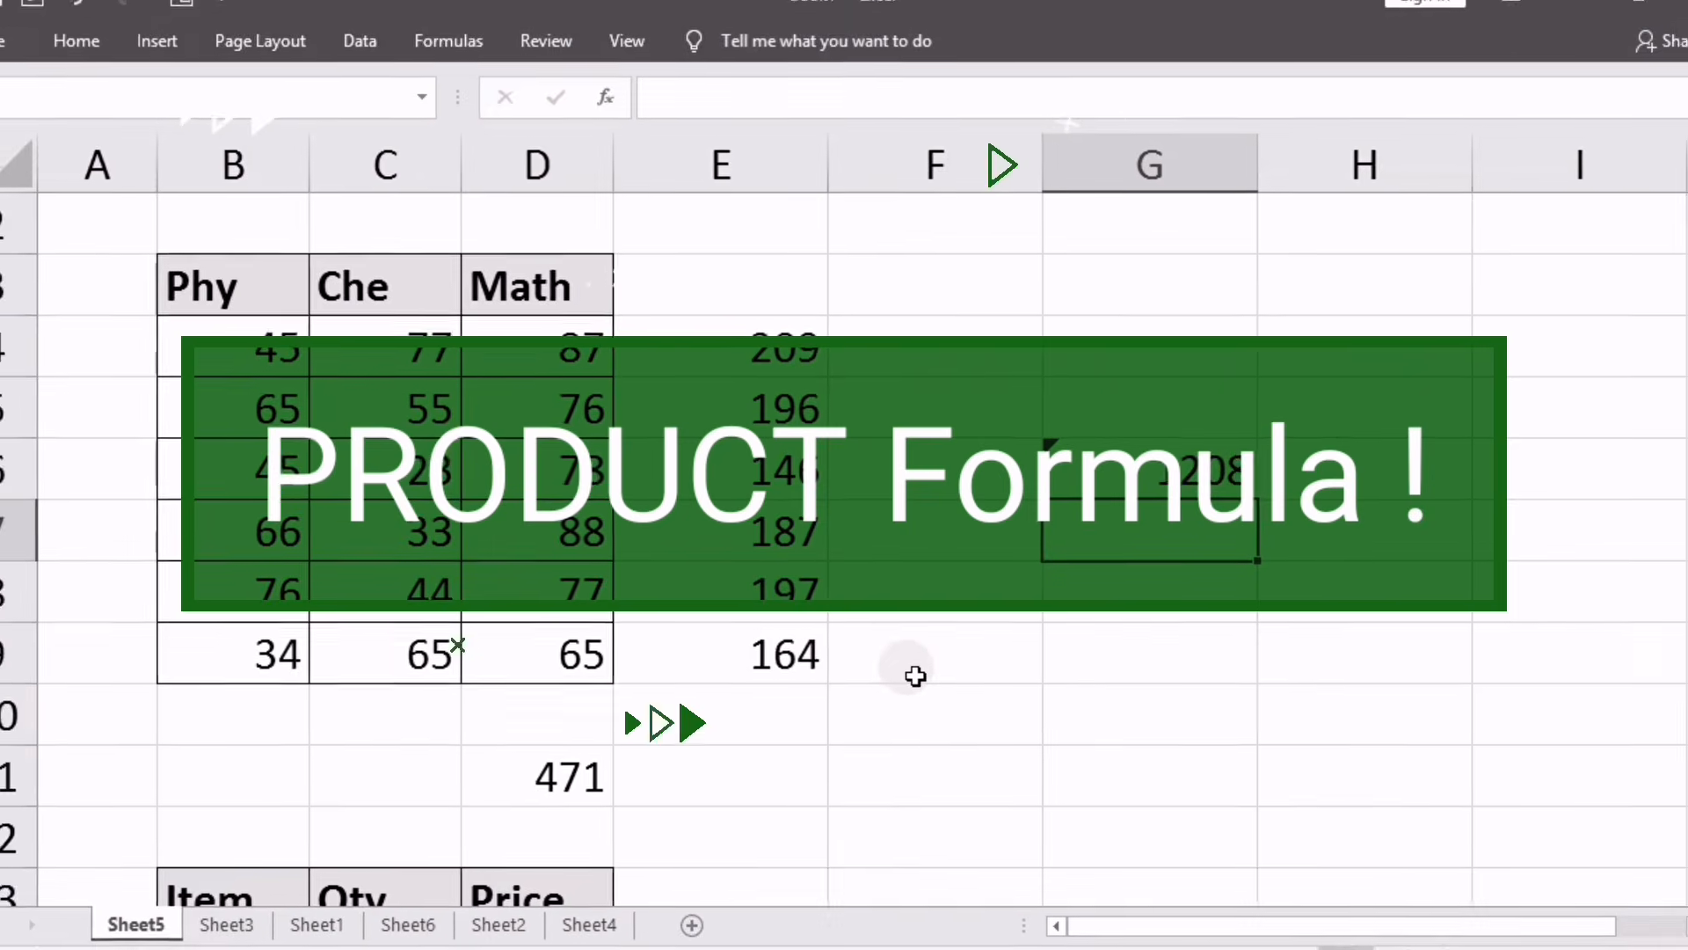
Step: Multiply the Mouse item's Qty by its Price in cell E14 with the formula =C14*D14
scroll(915, 676, down, 2)
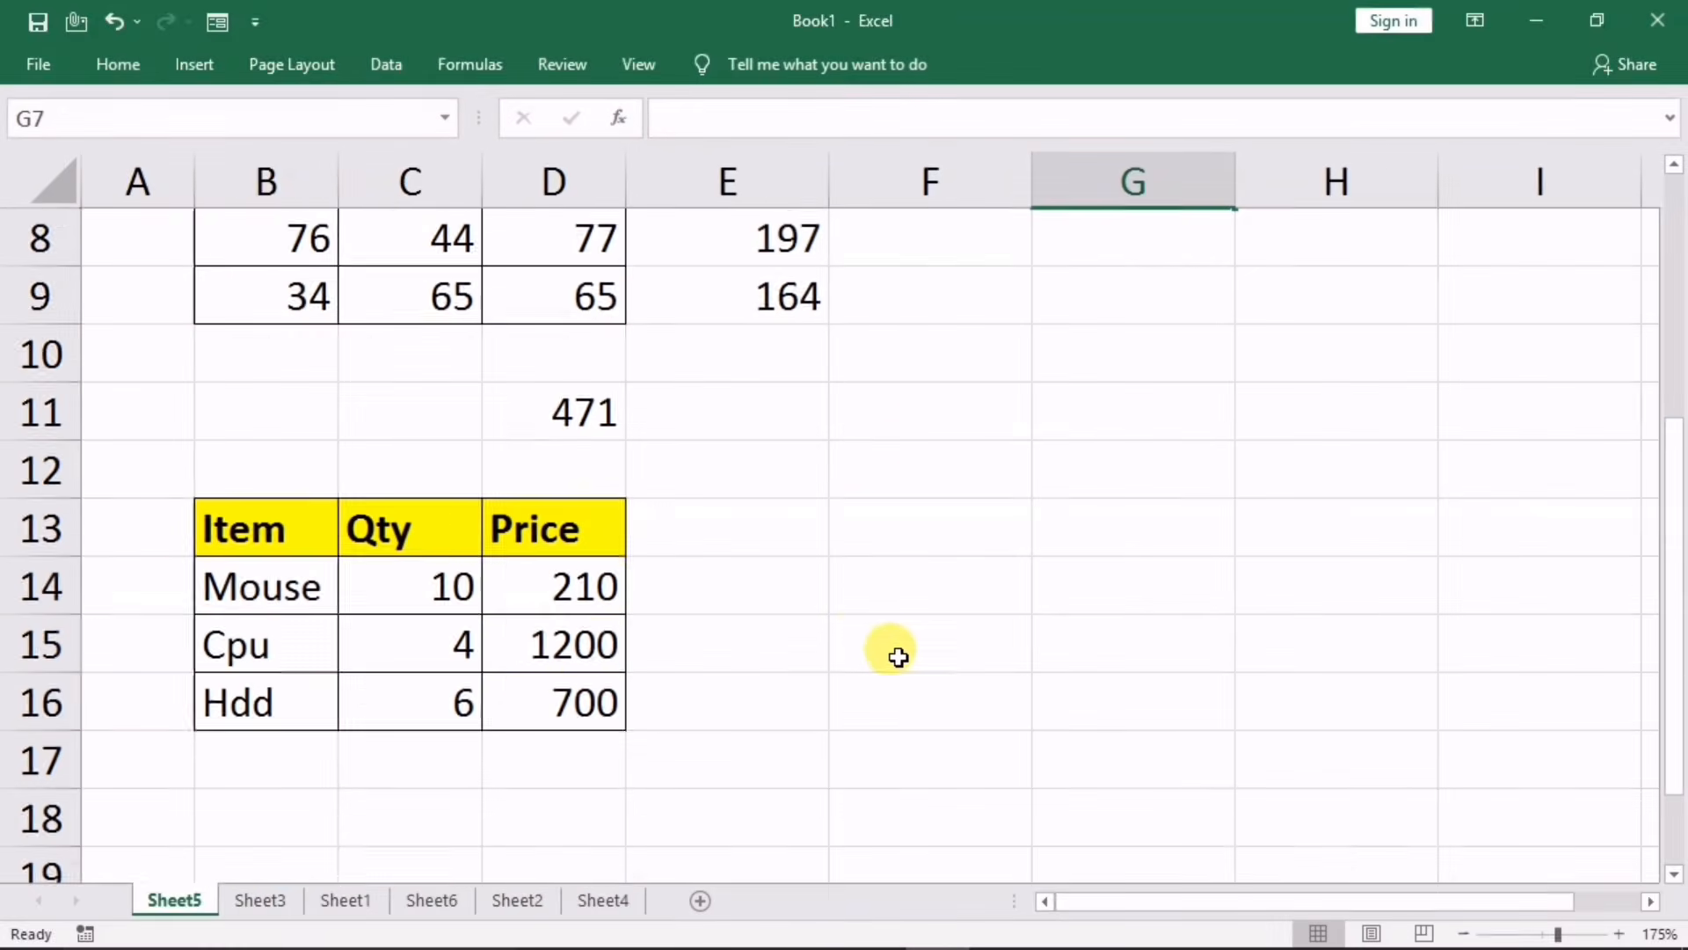
click(773, 584)
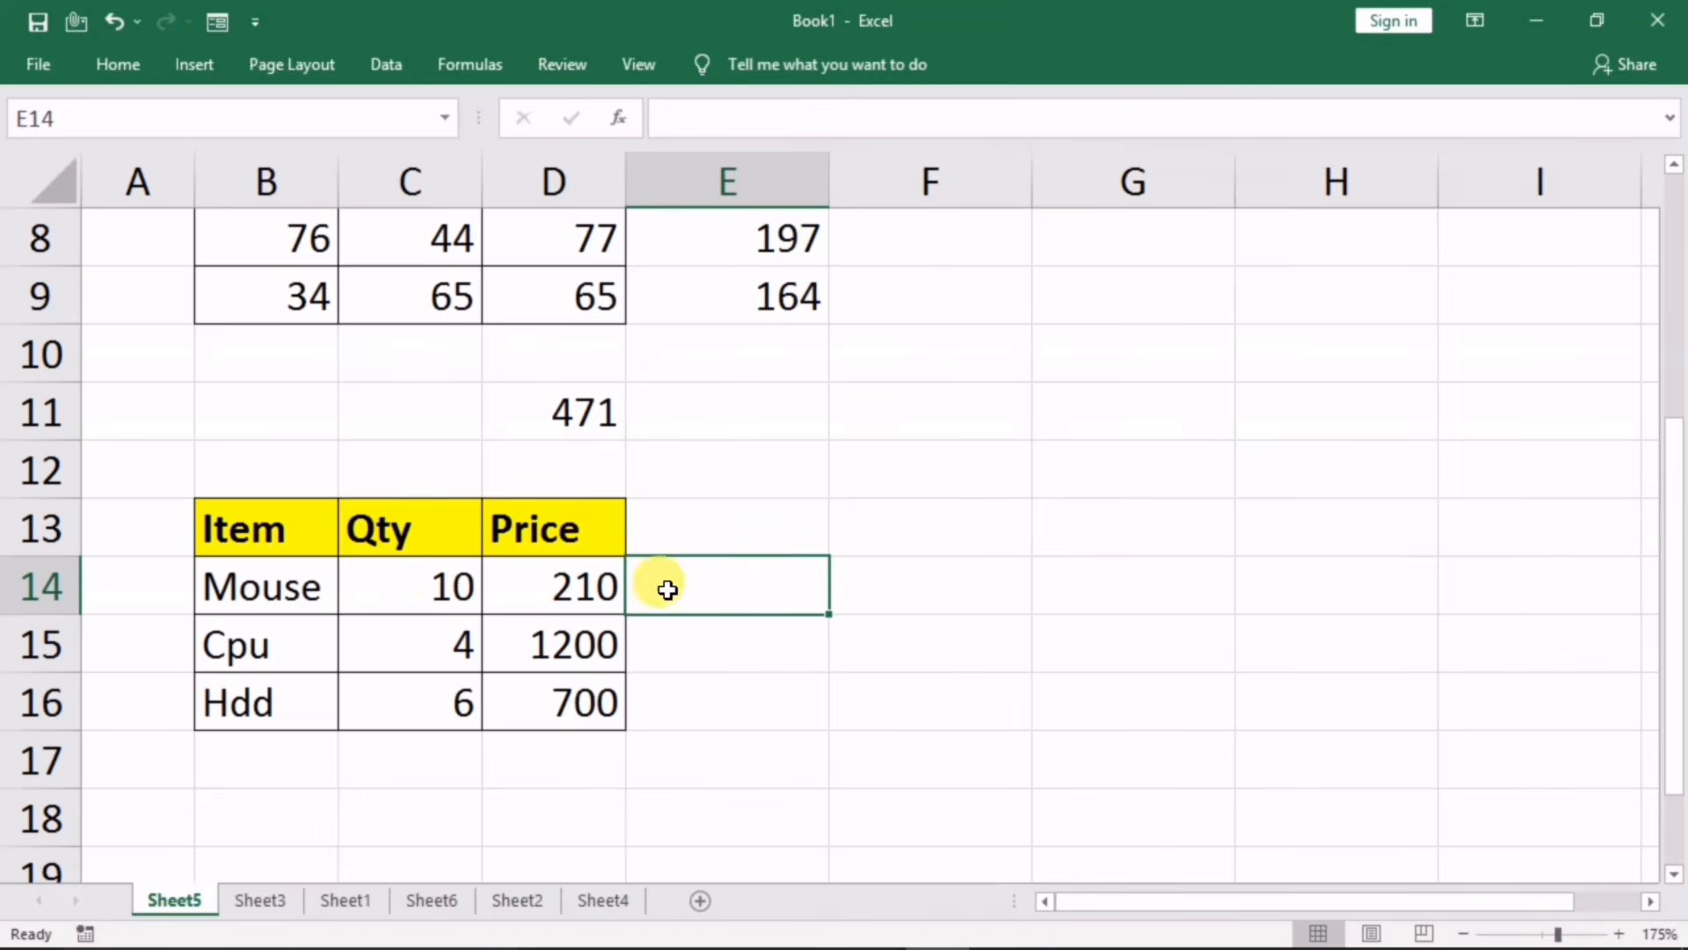
text(=)
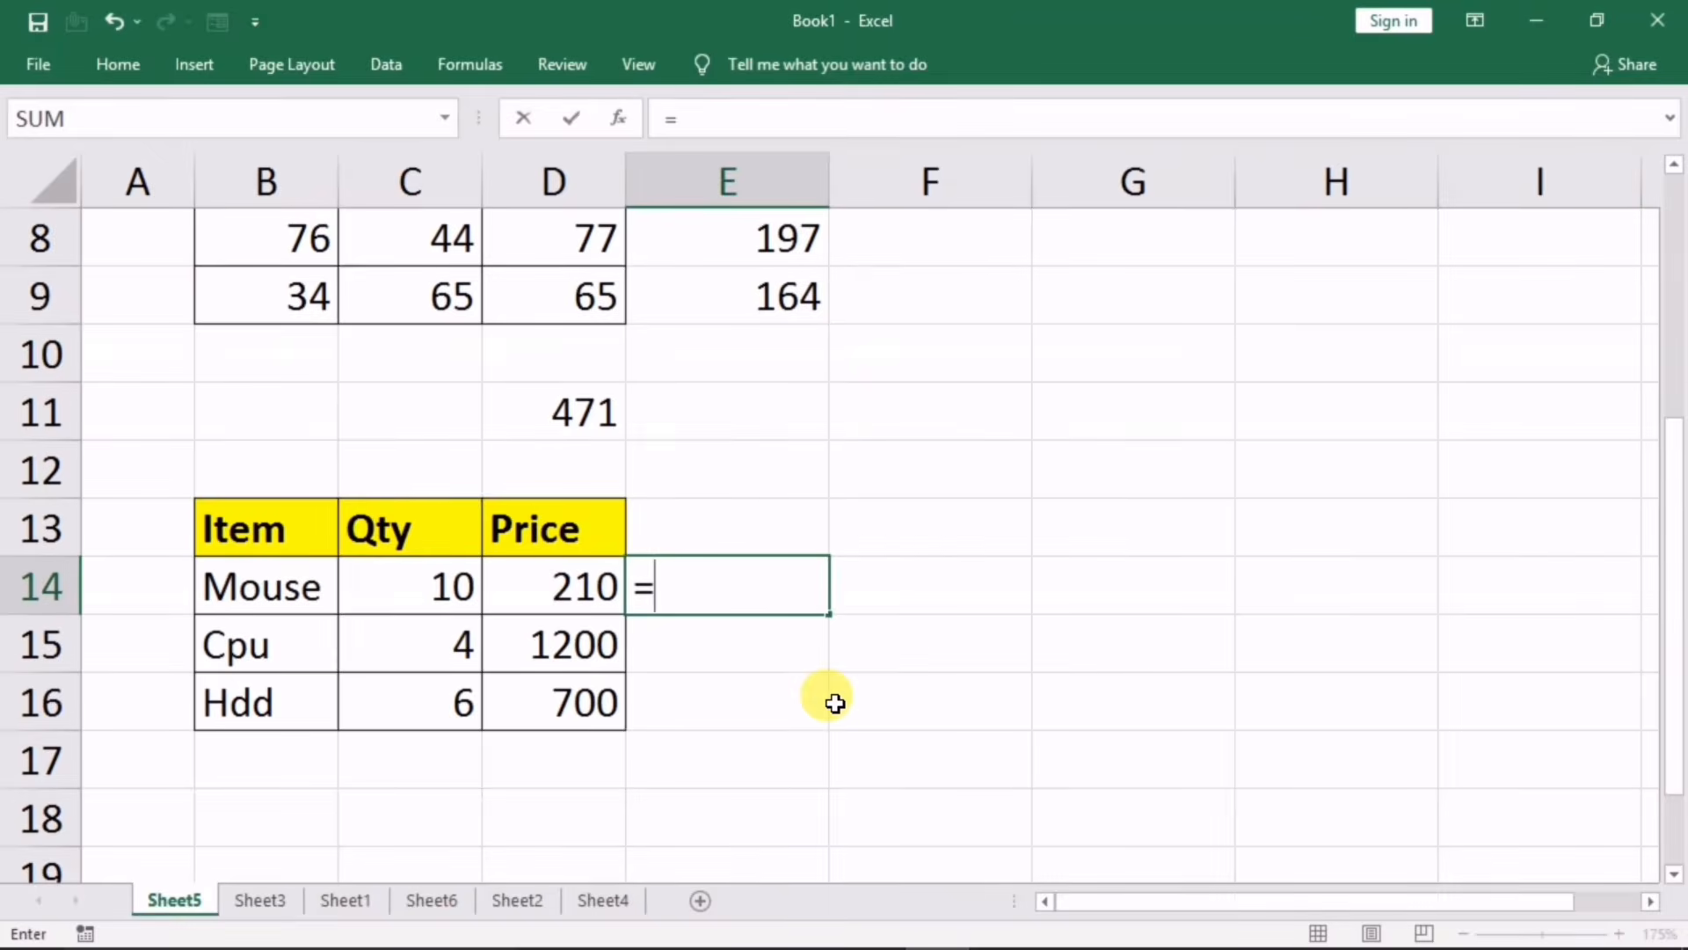
click(416, 598)
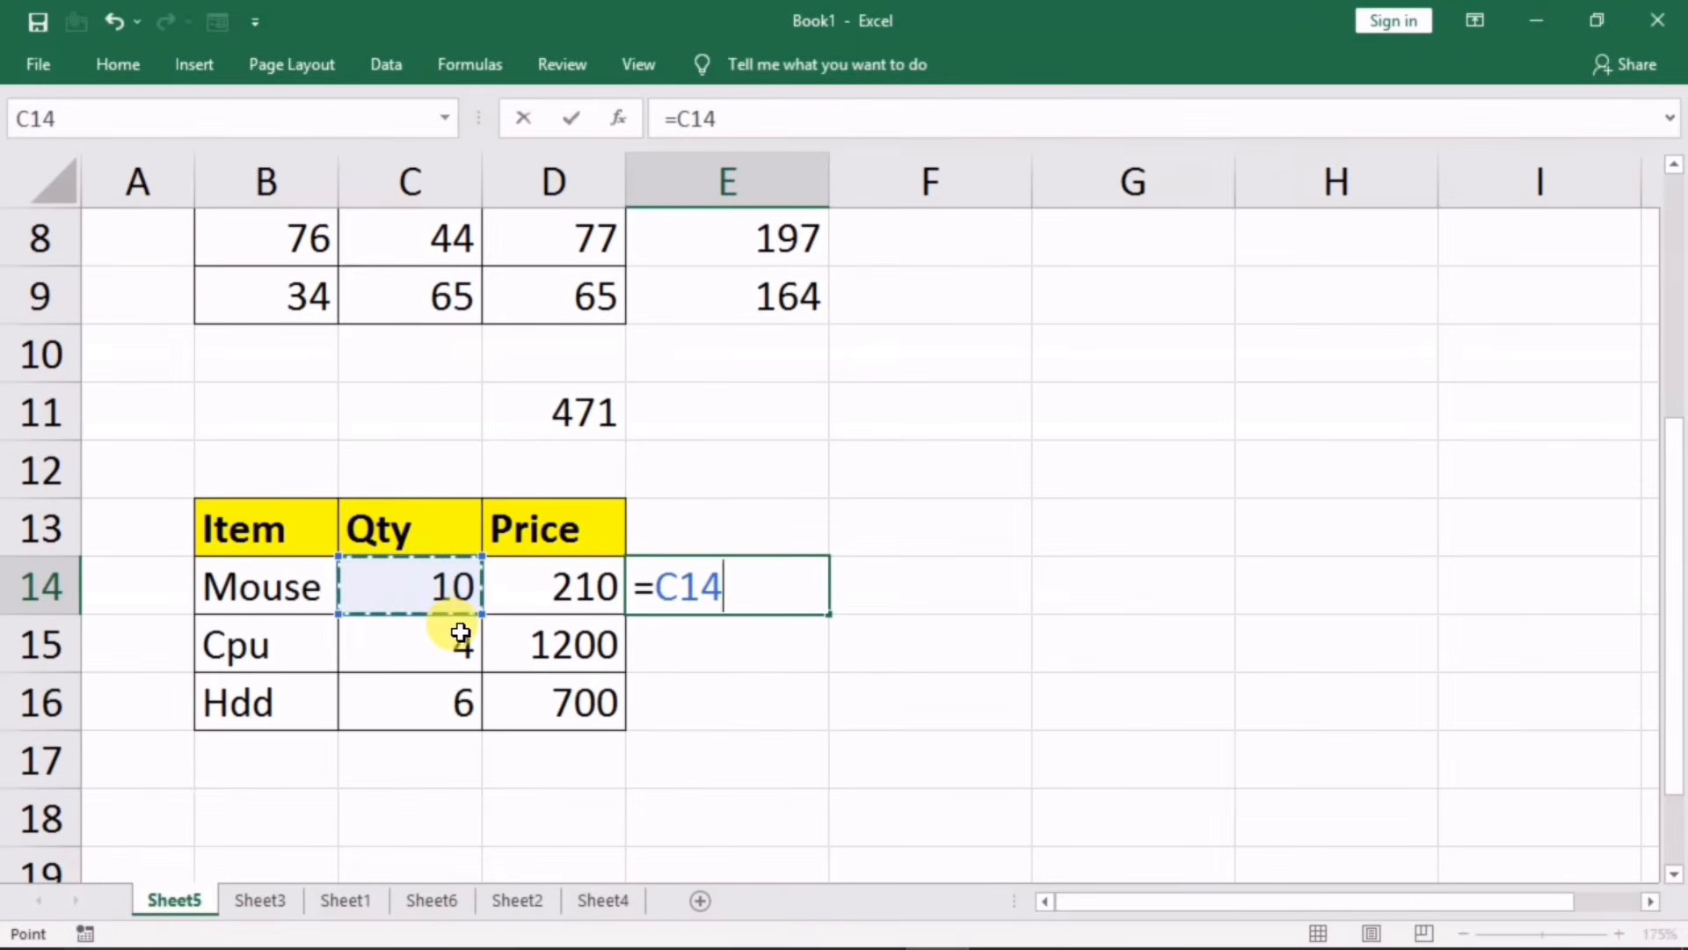
text(*)
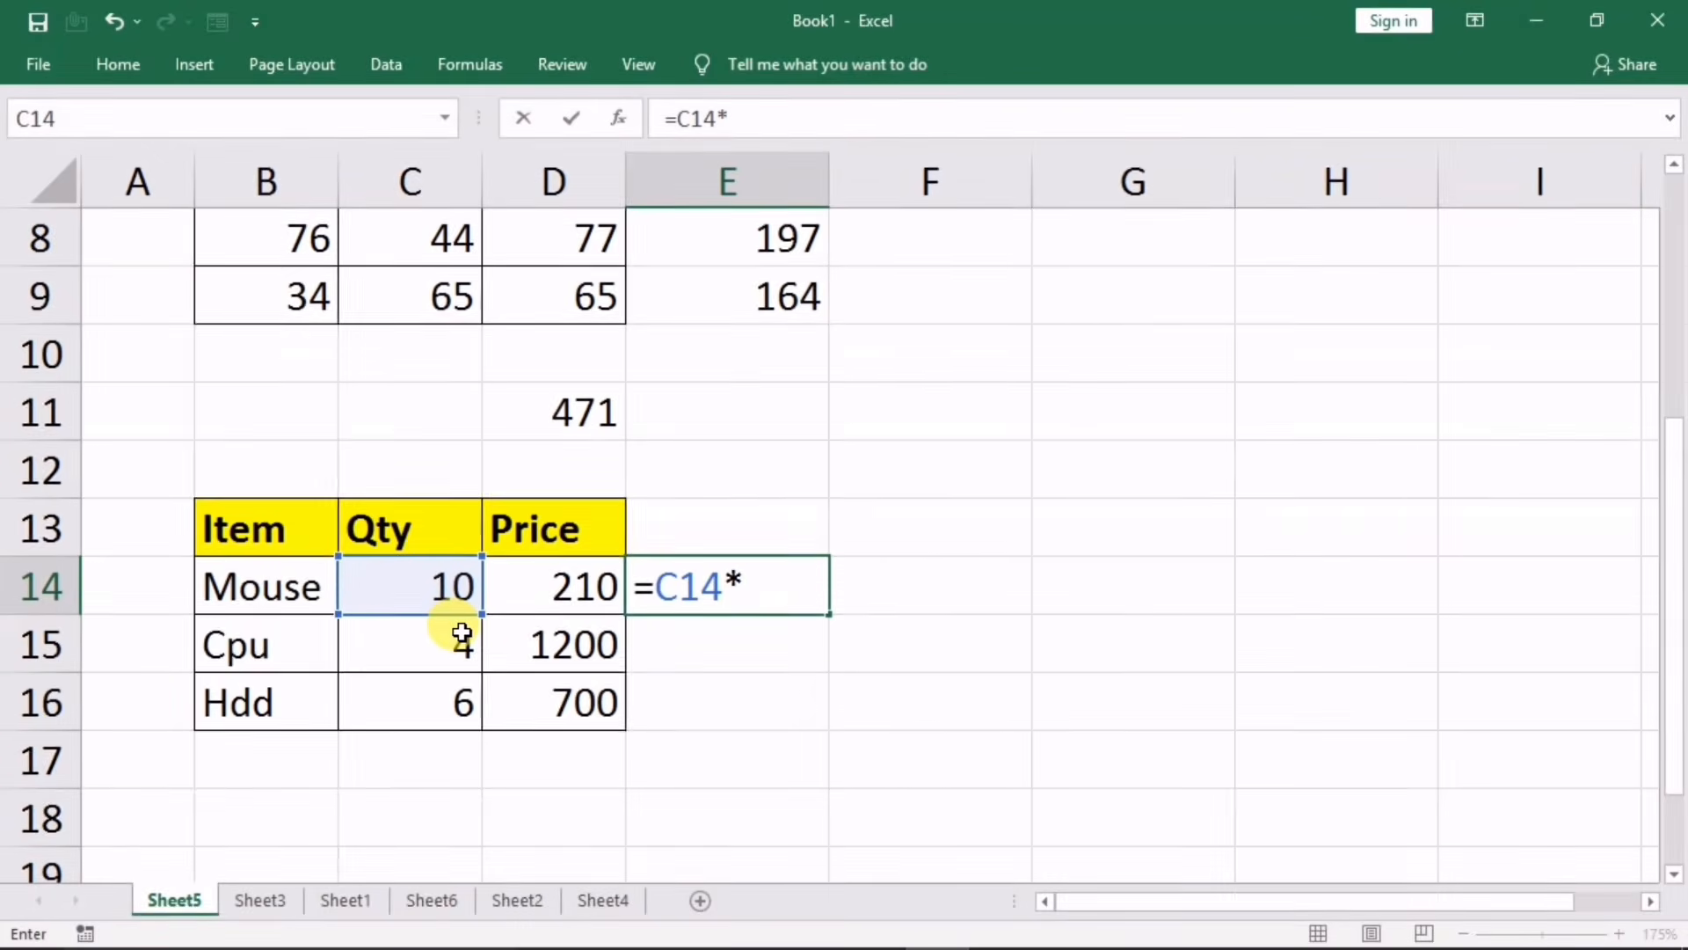
click(531, 569)
key(Return)
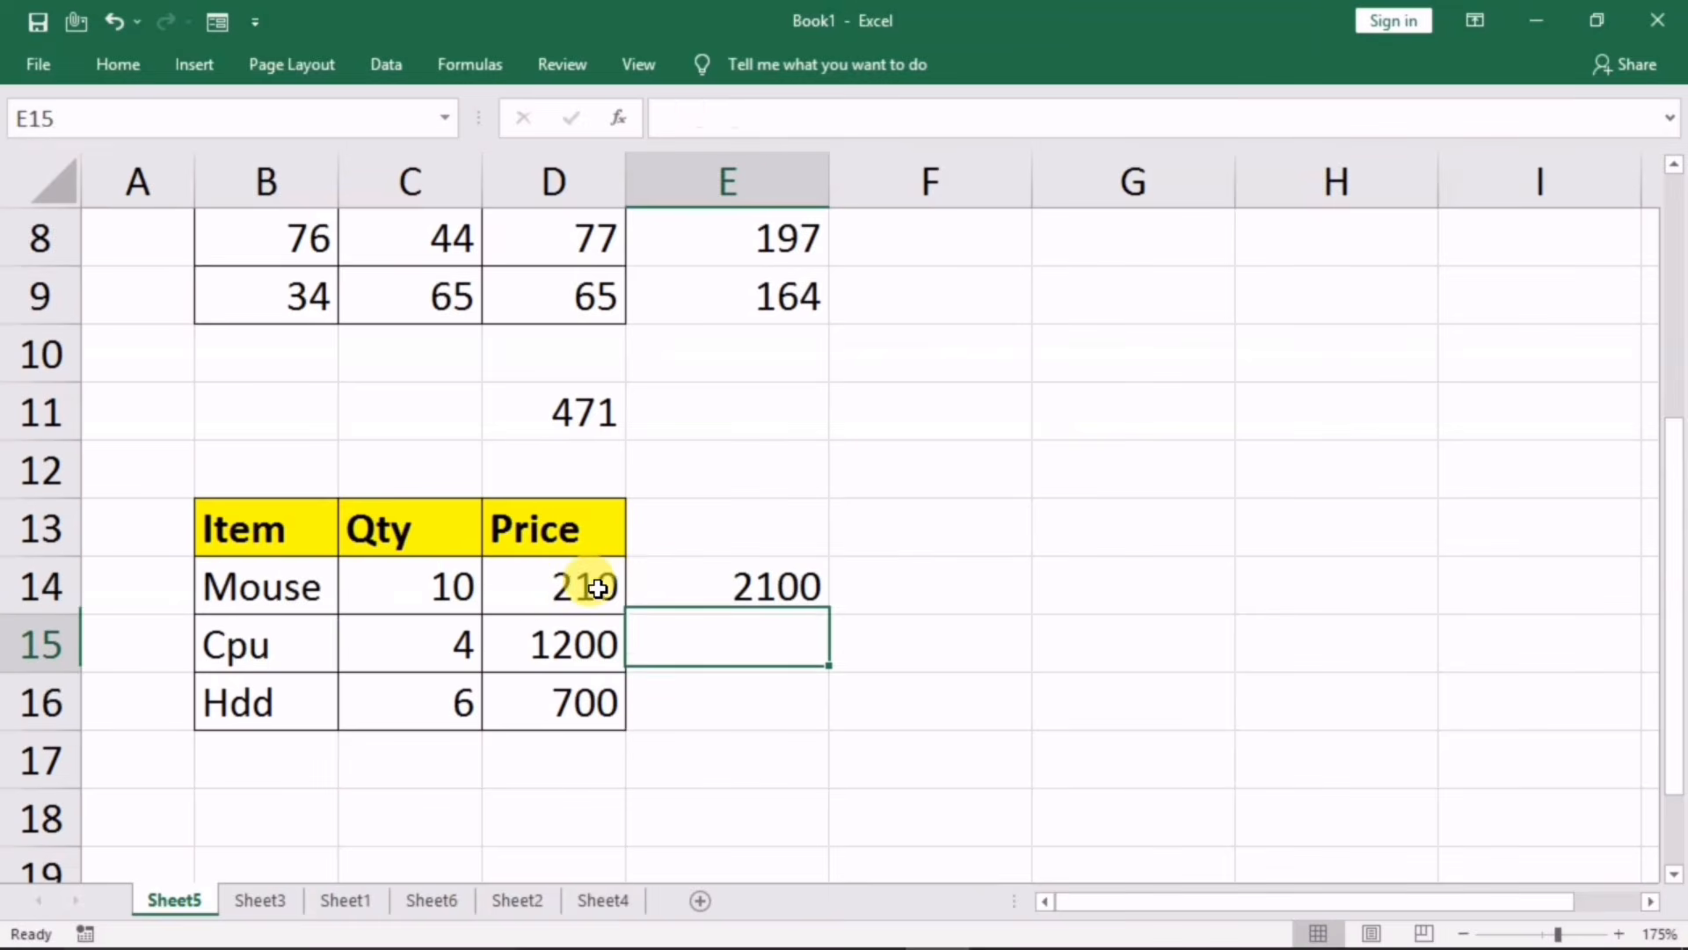
Step: Fill the multiplication formula from E14 down to E16, and clear the range E14:E16
click(794, 590)
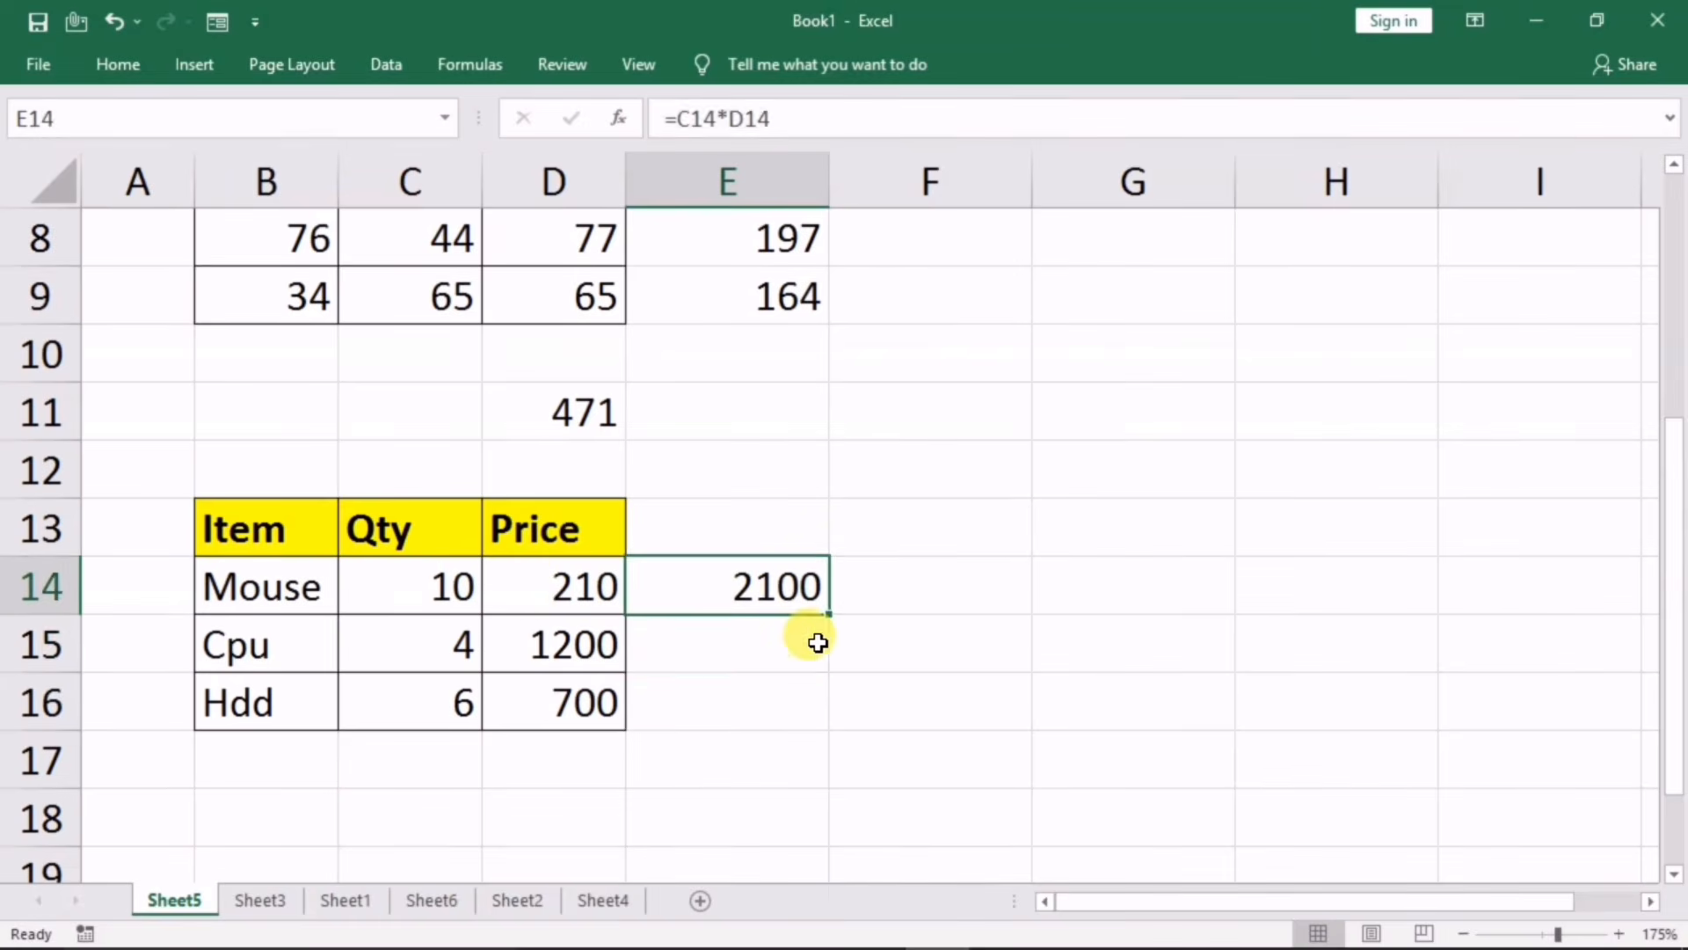
drag(832, 617, 831, 699)
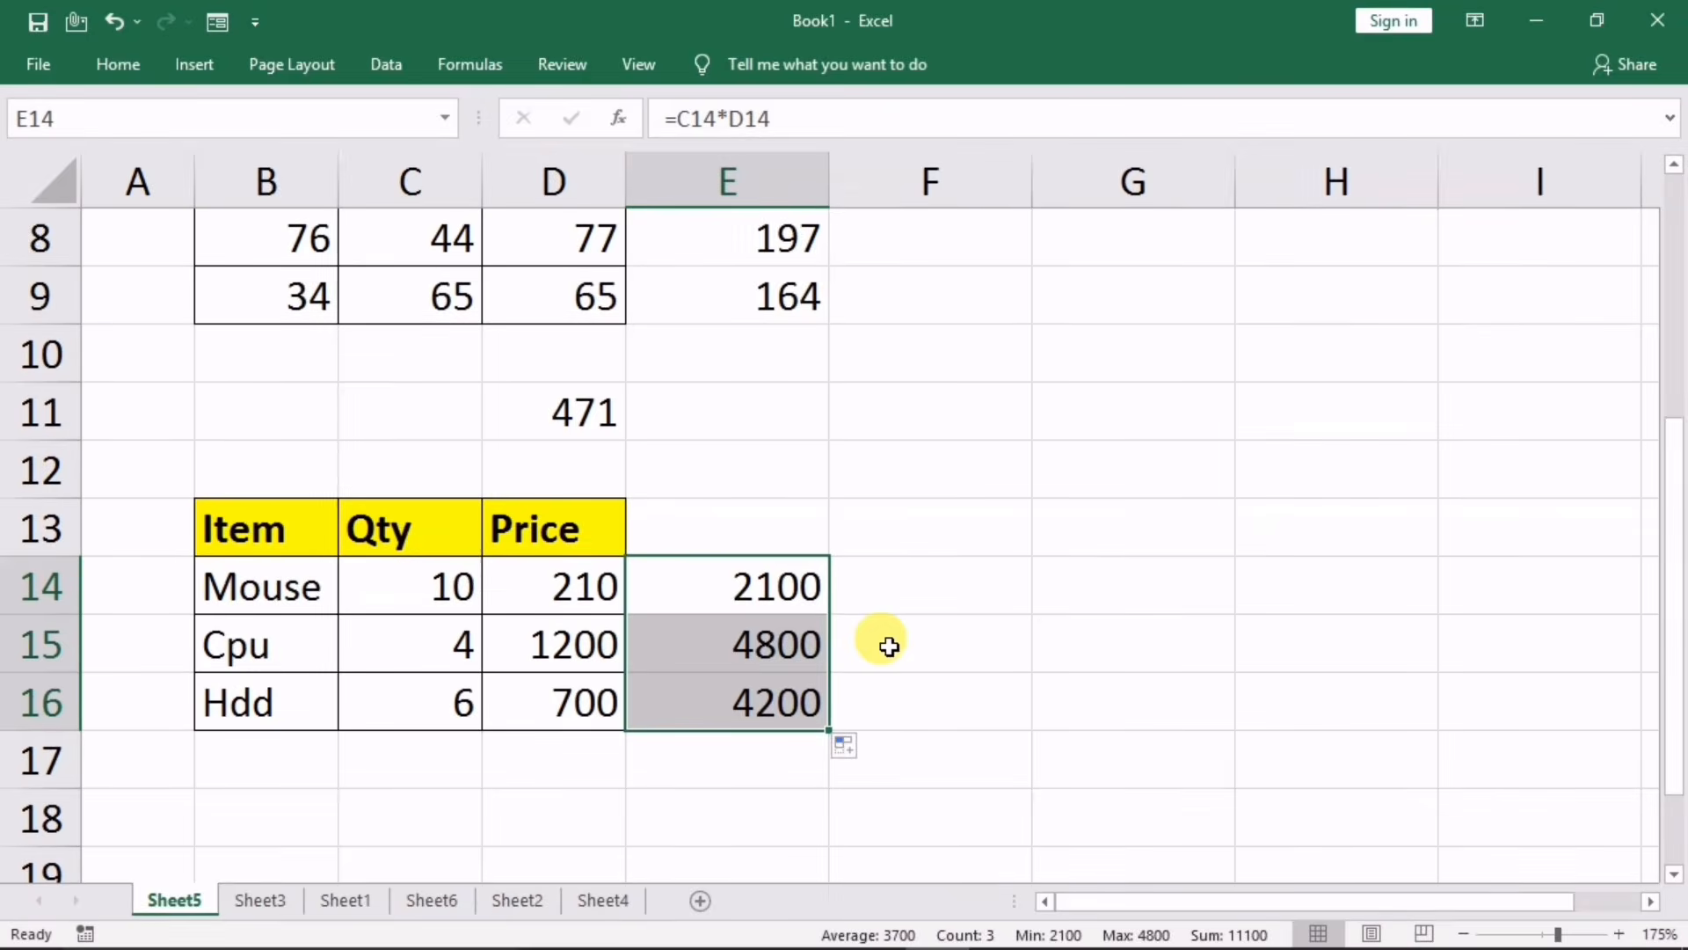
key(Delete)
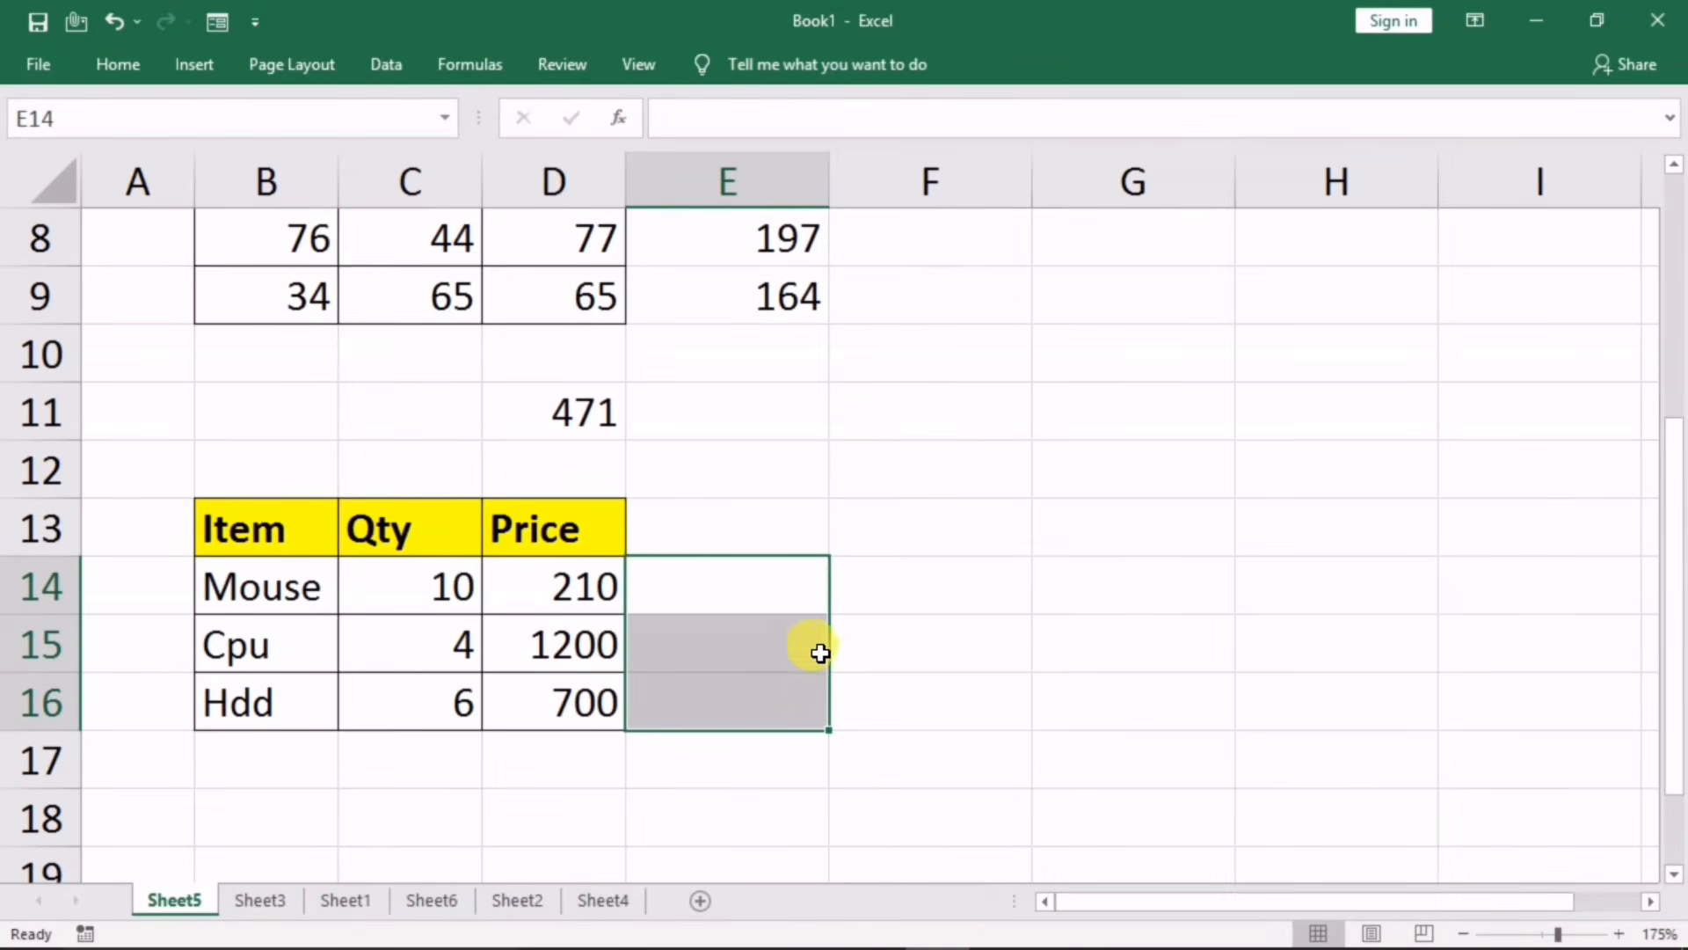
Step: Enter =PRODUCT(C14:D14) in cell E14 and fill the formula down to E16 for the Cpu and Hdd rows
click(772, 595)
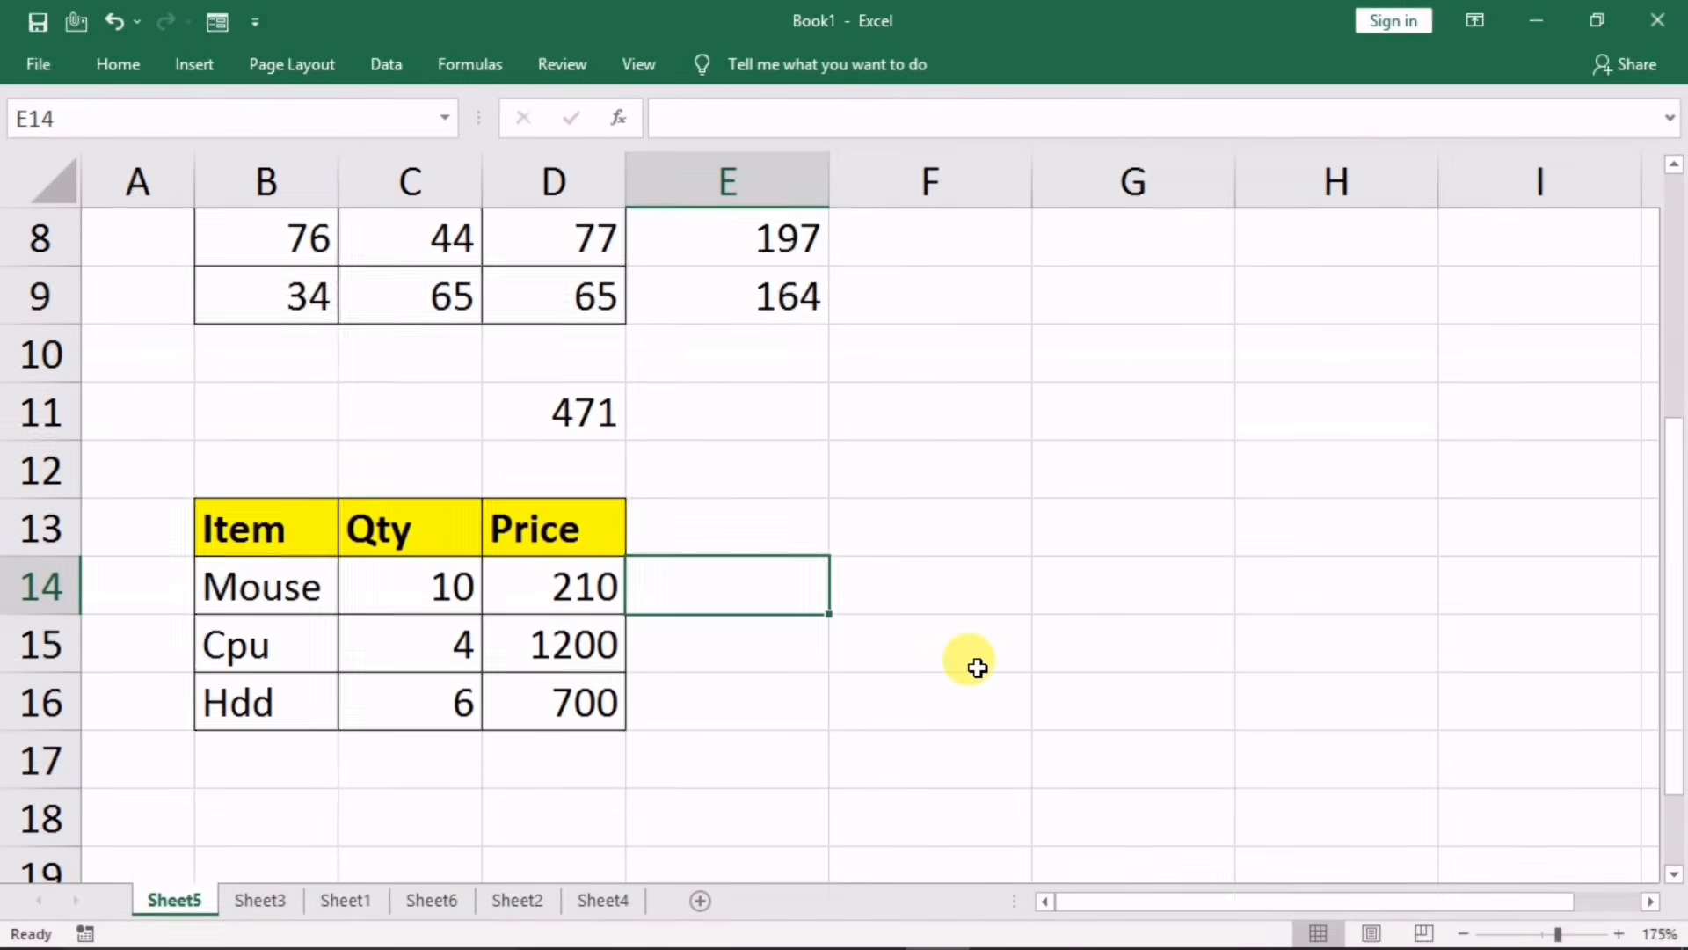
text(=p)
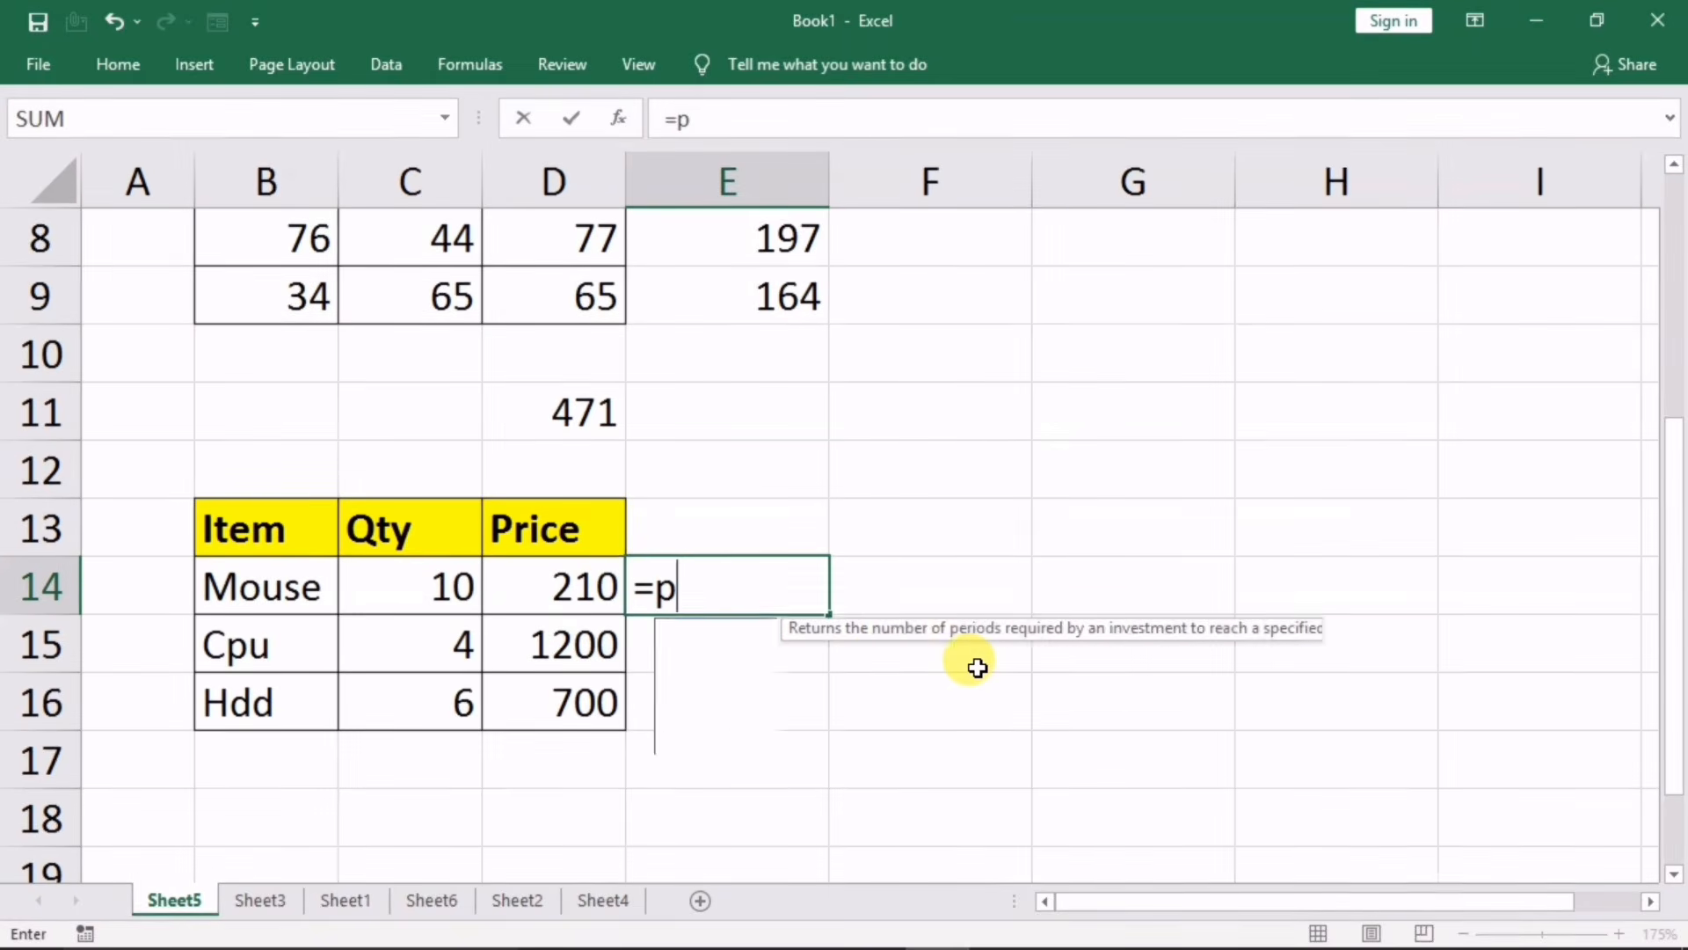
text(rod)
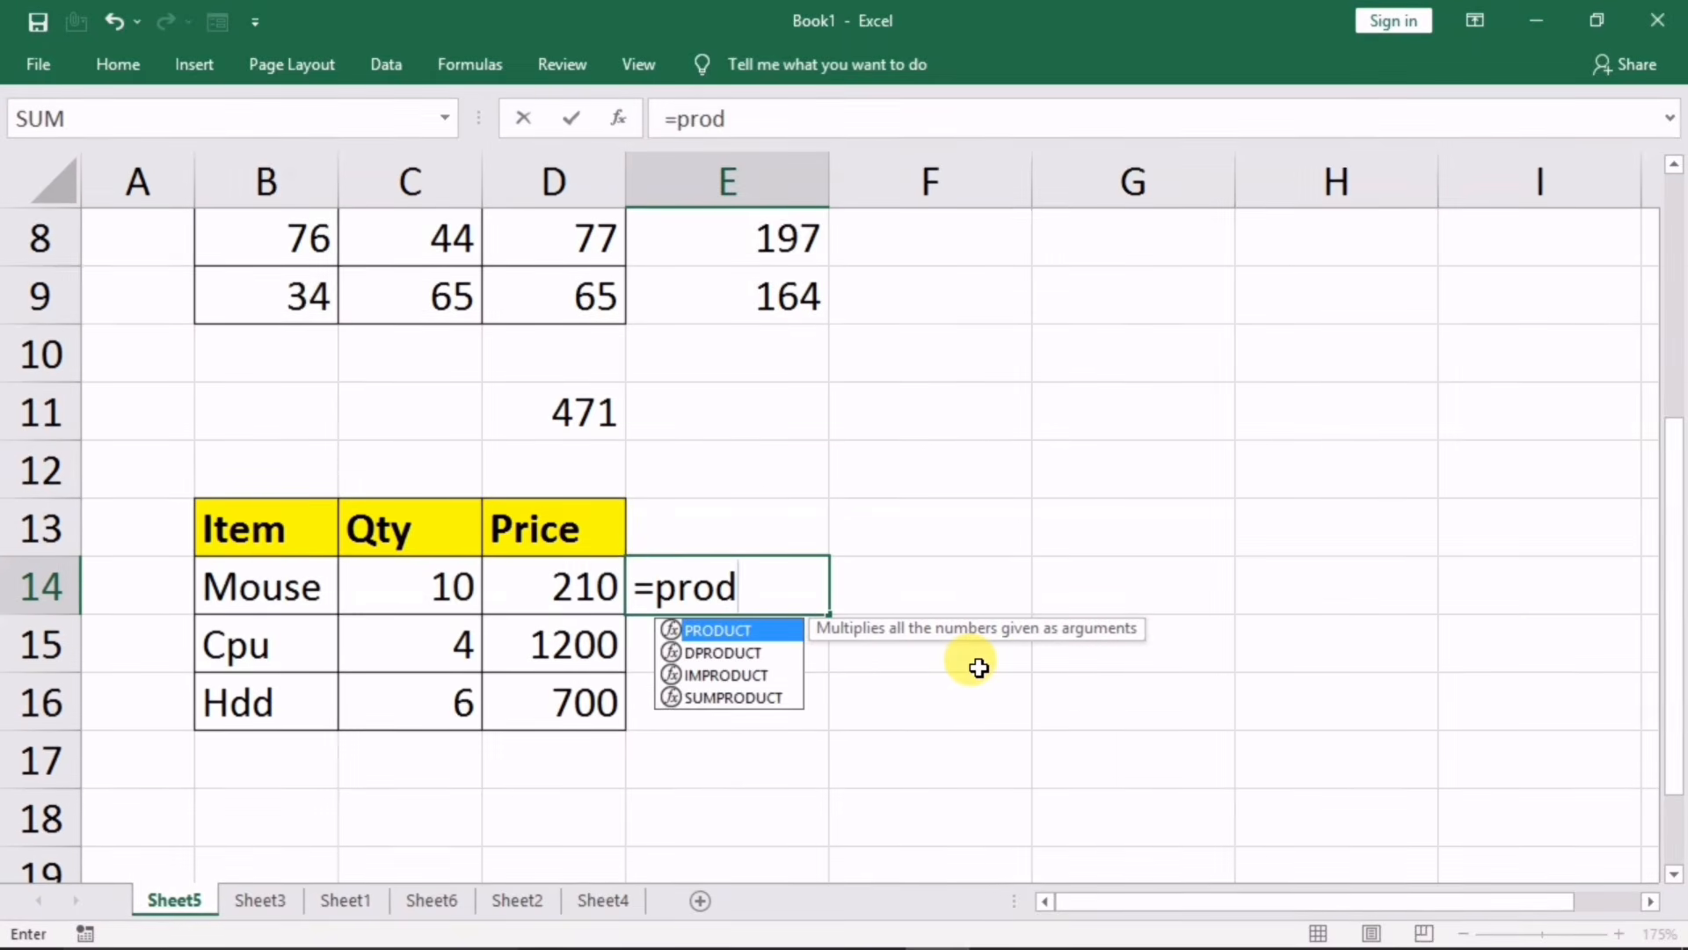
key(Tab)
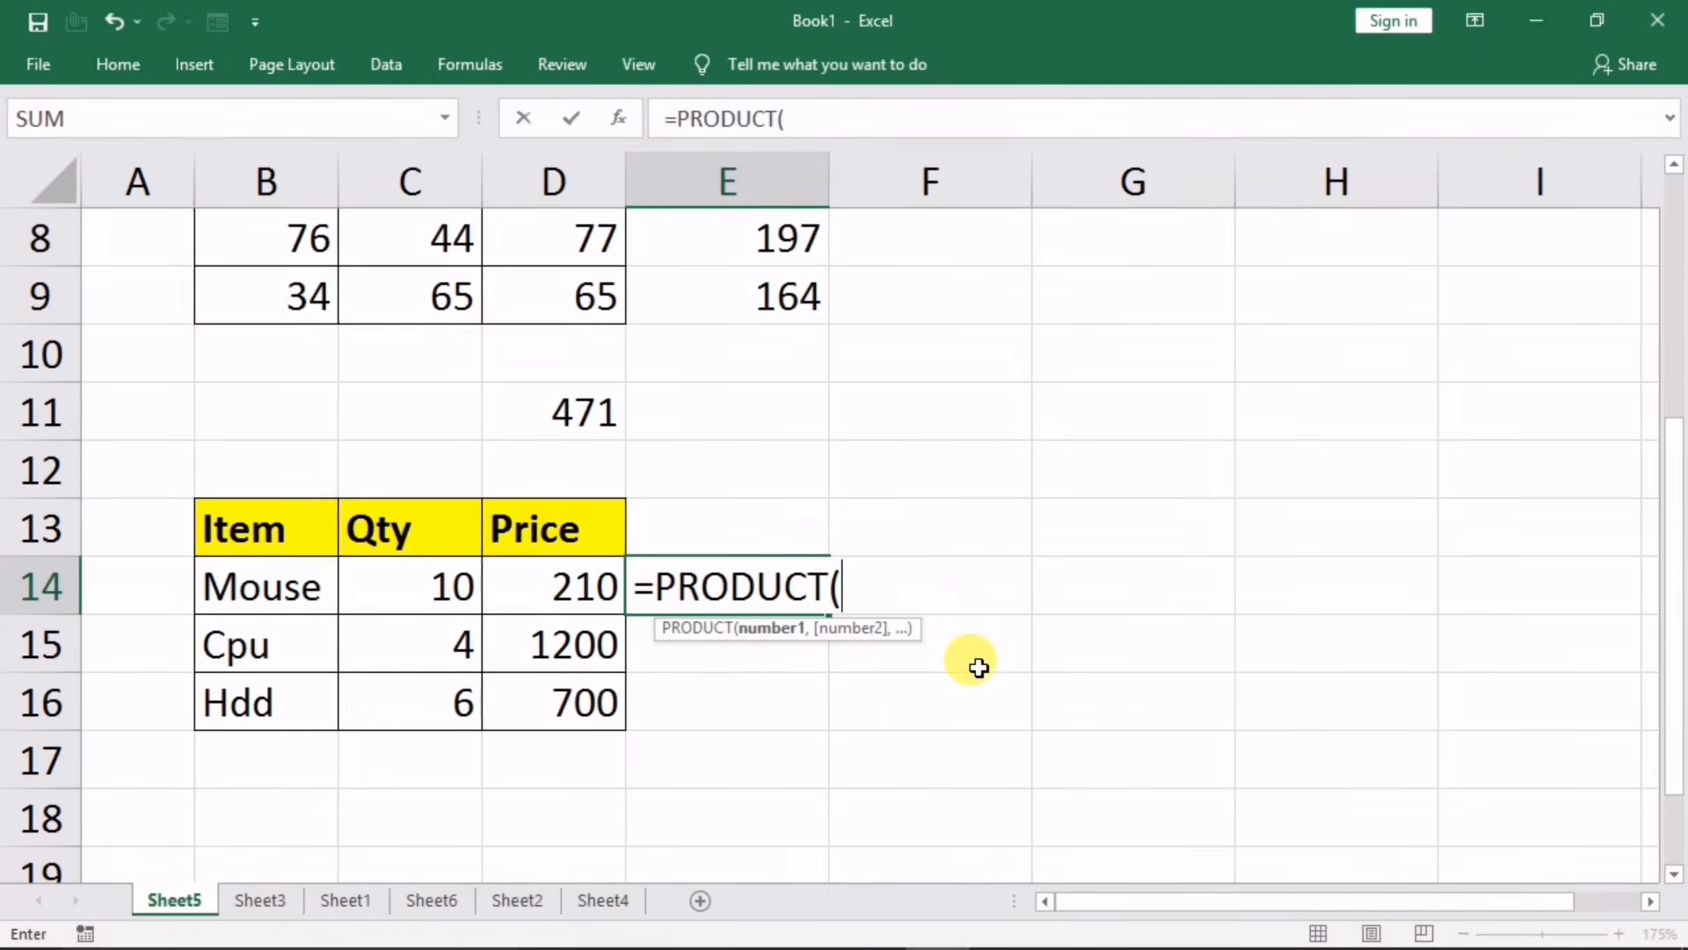
drag(425, 595, 504, 602)
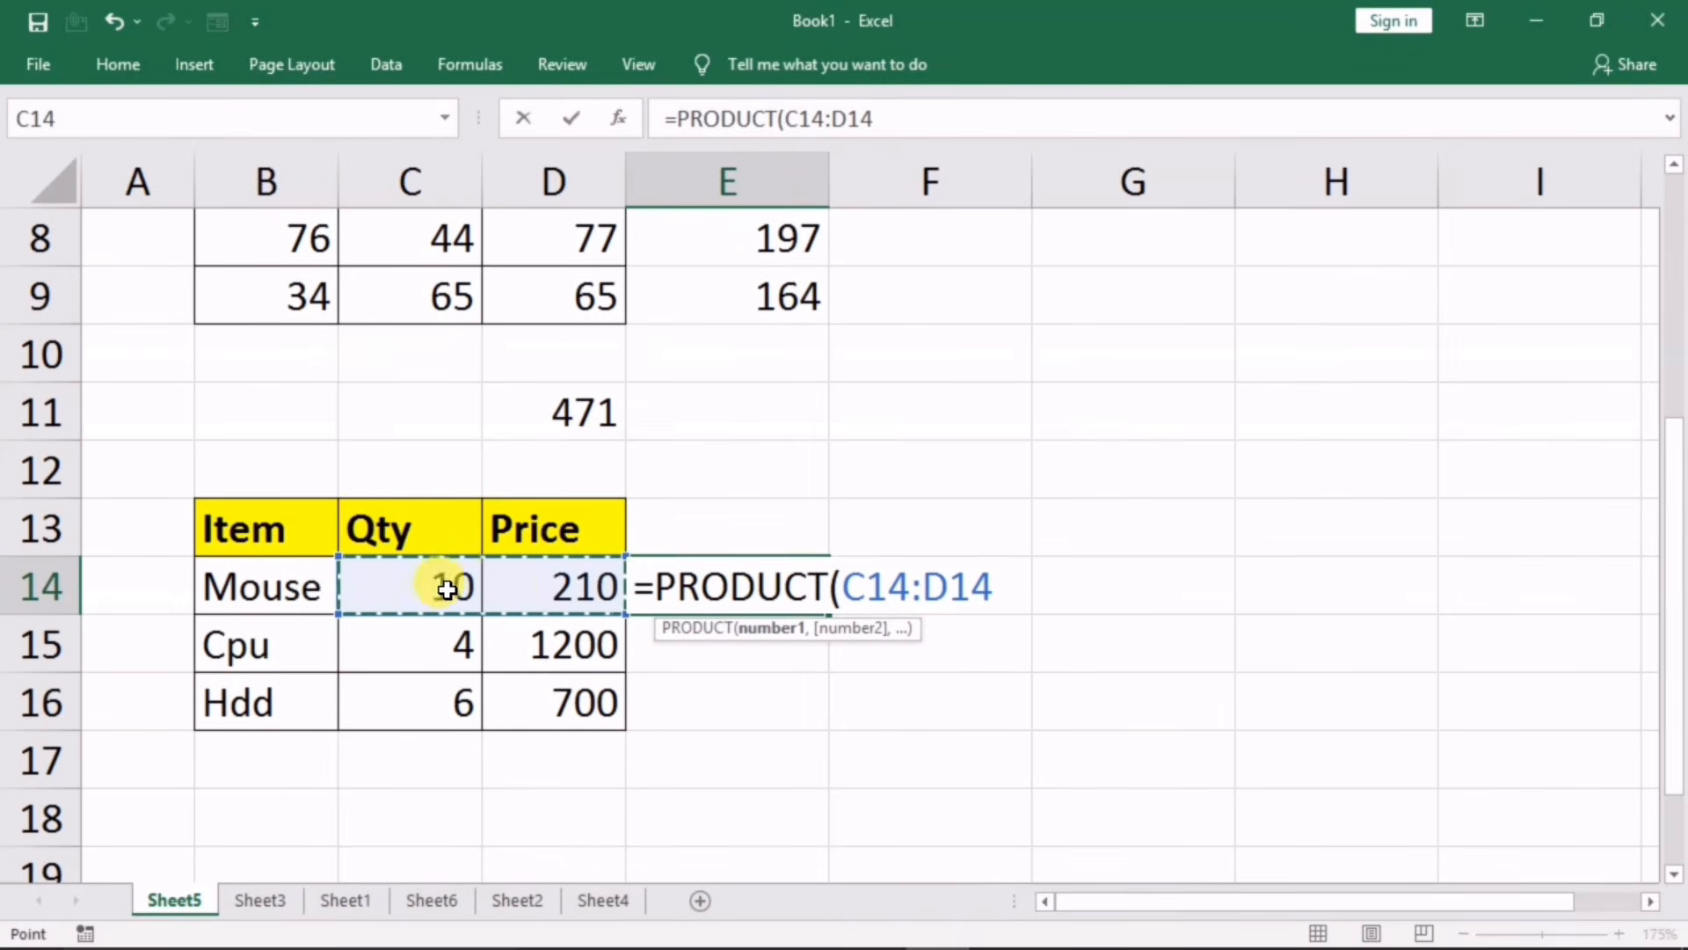
key(Return)
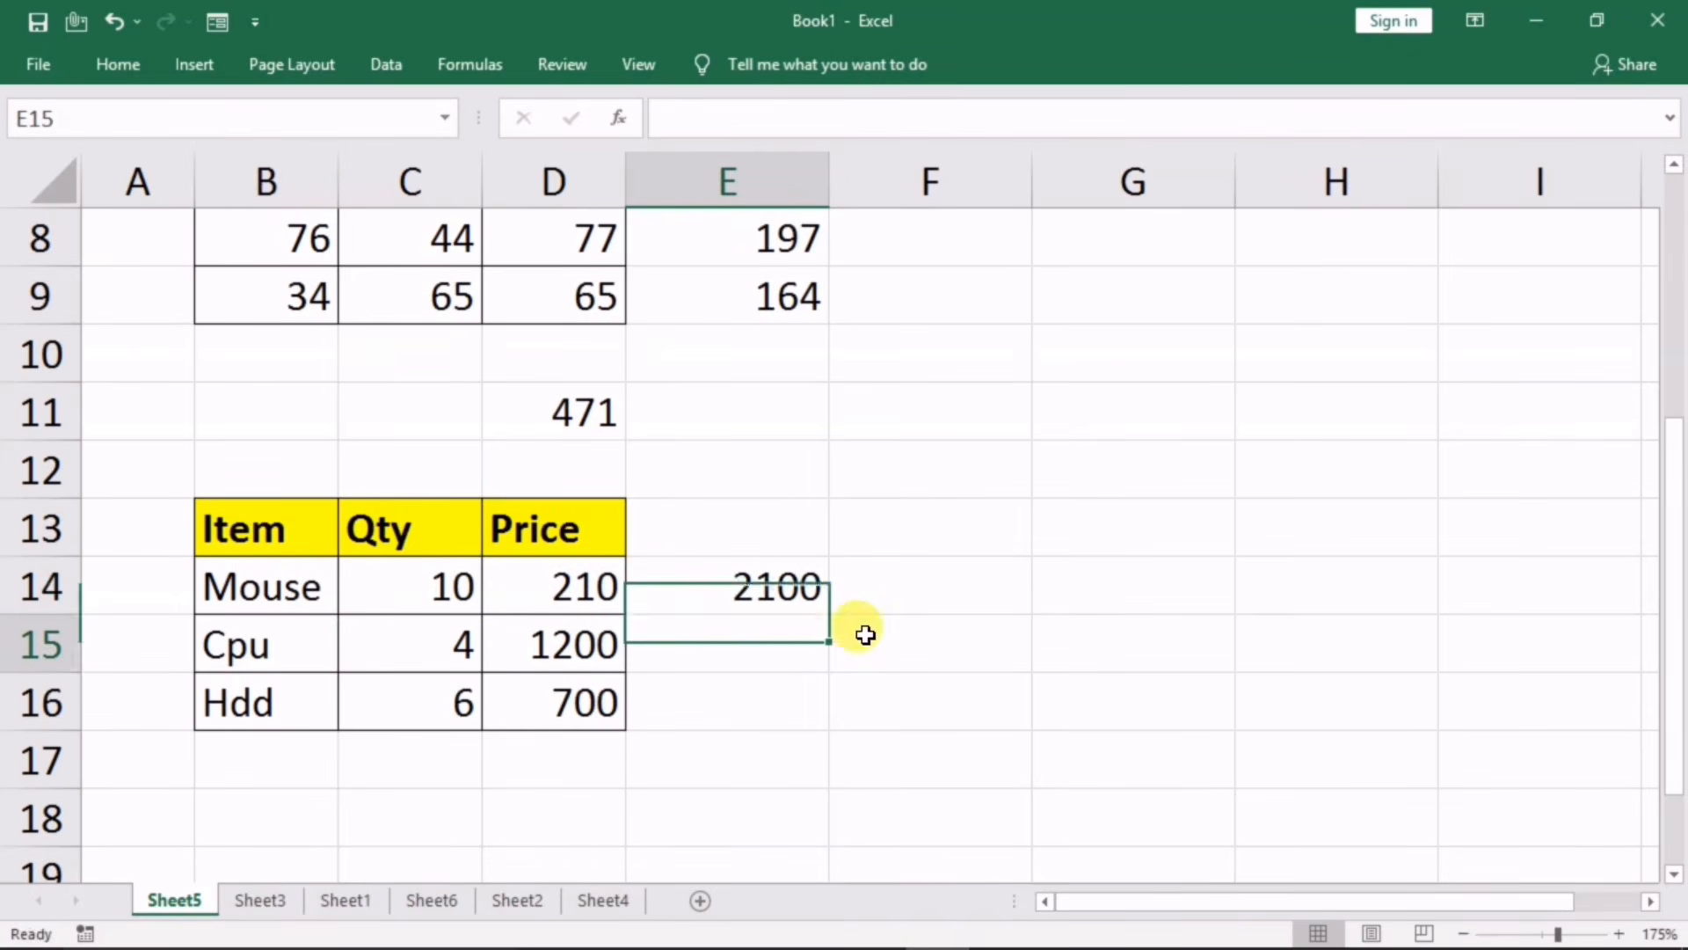
click(775, 604)
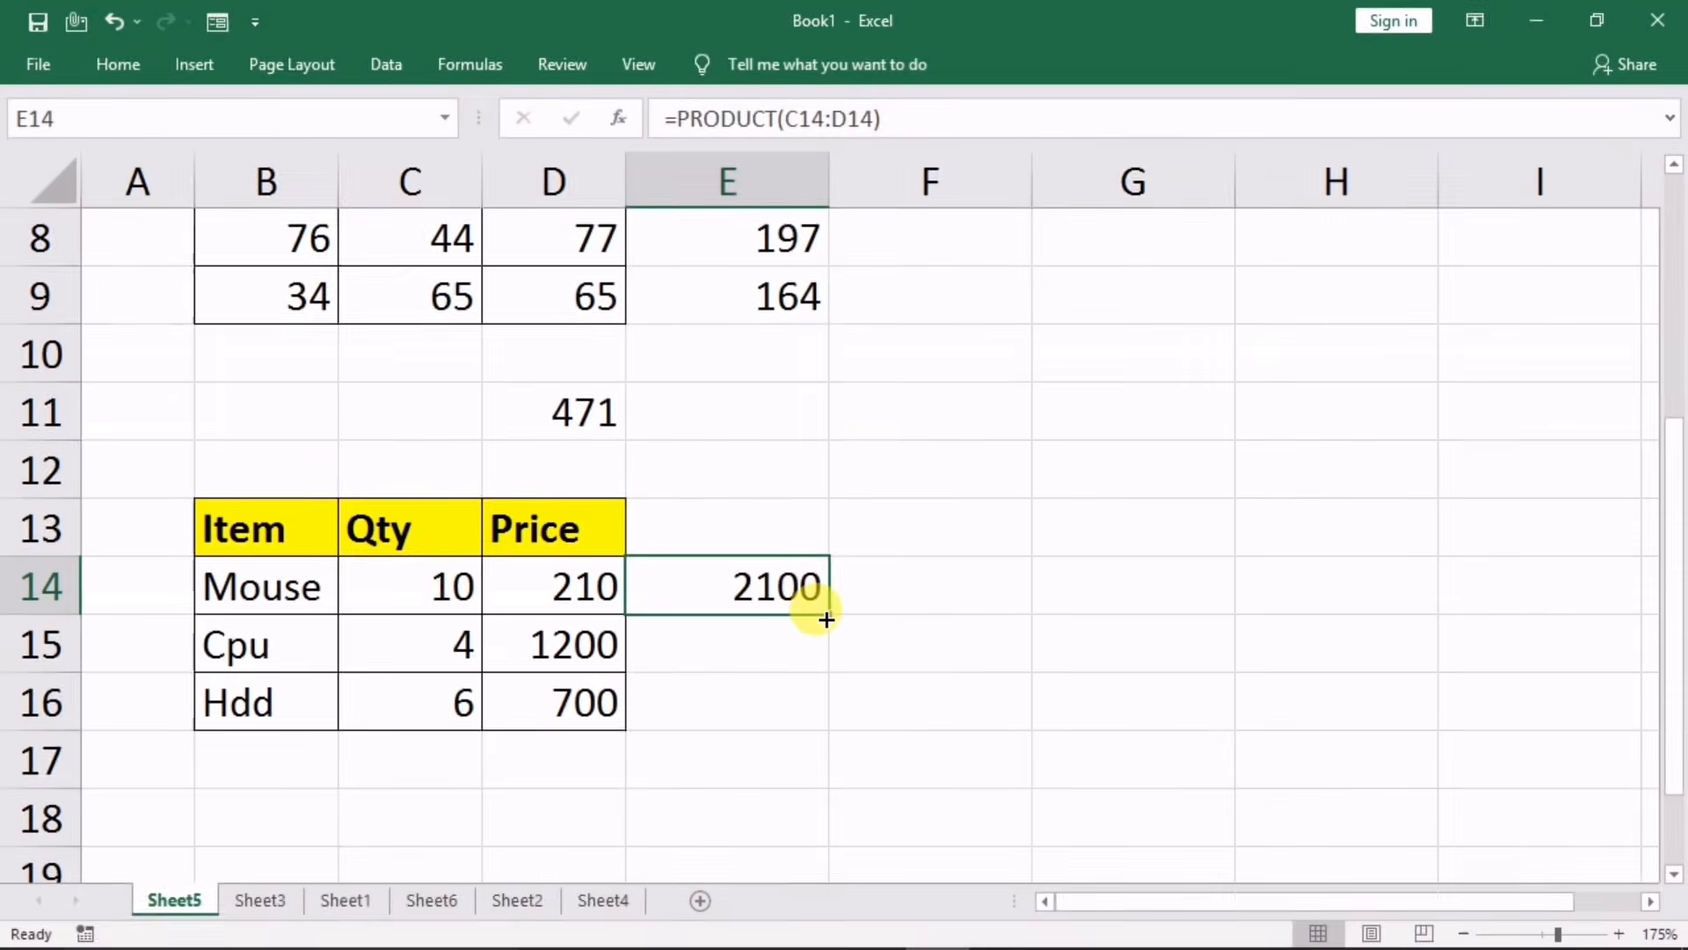
drag(824, 617, 810, 701)
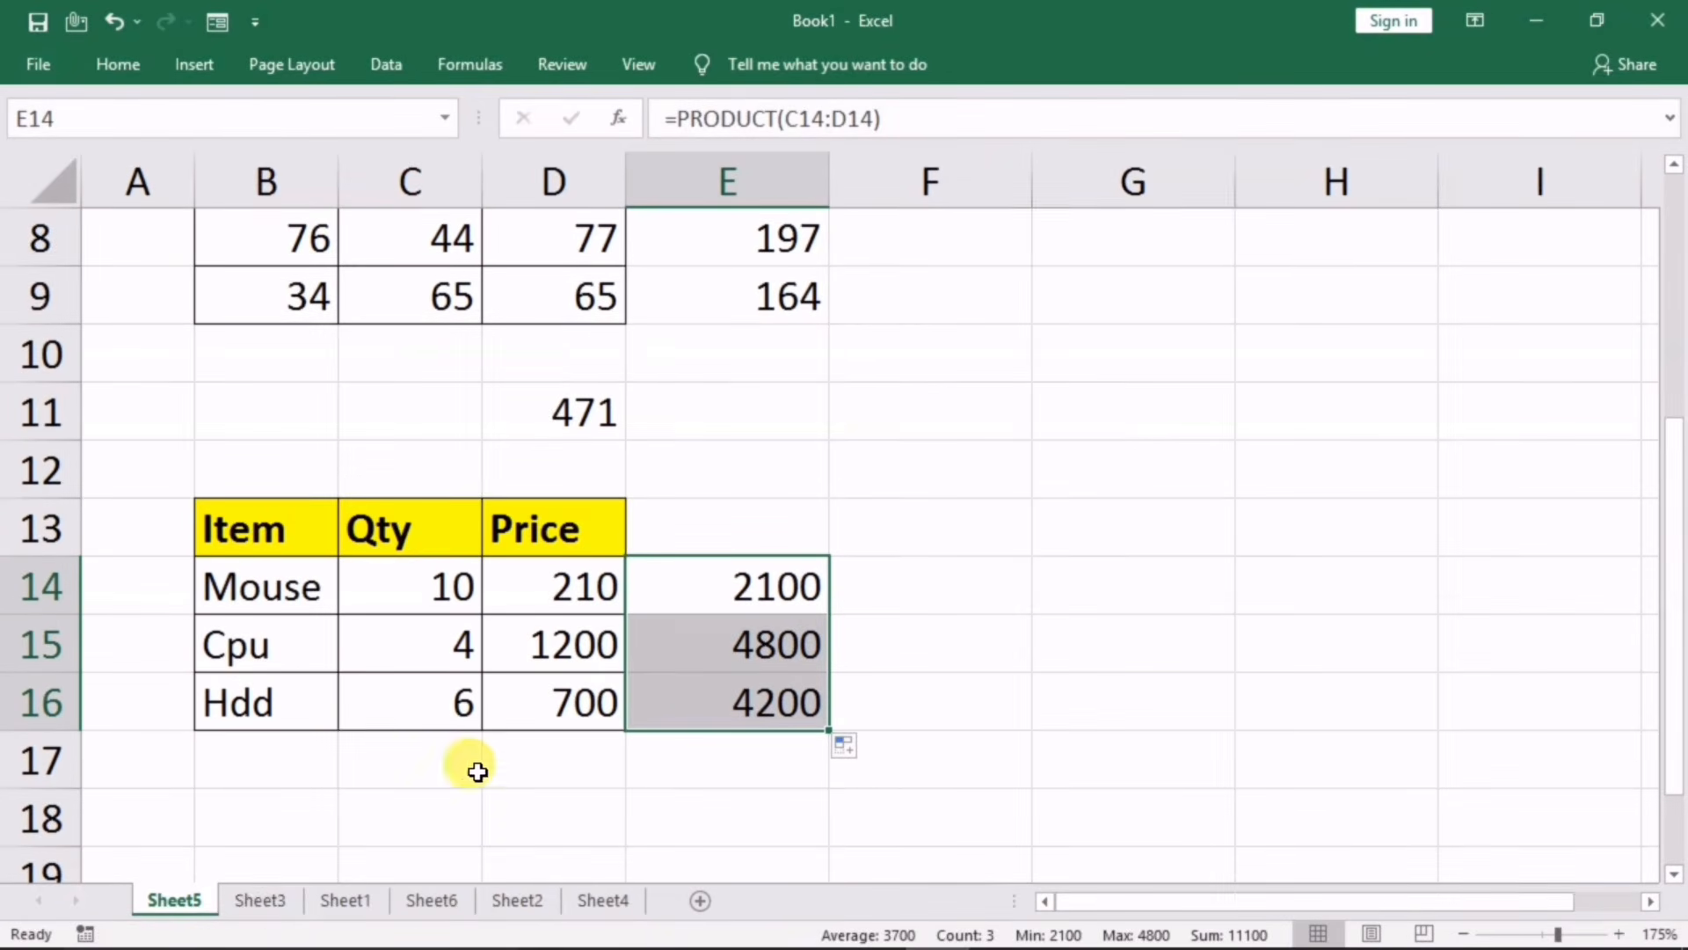
Step: Switch to the Sheet1 worksheet with the student marks table
click(343, 900)
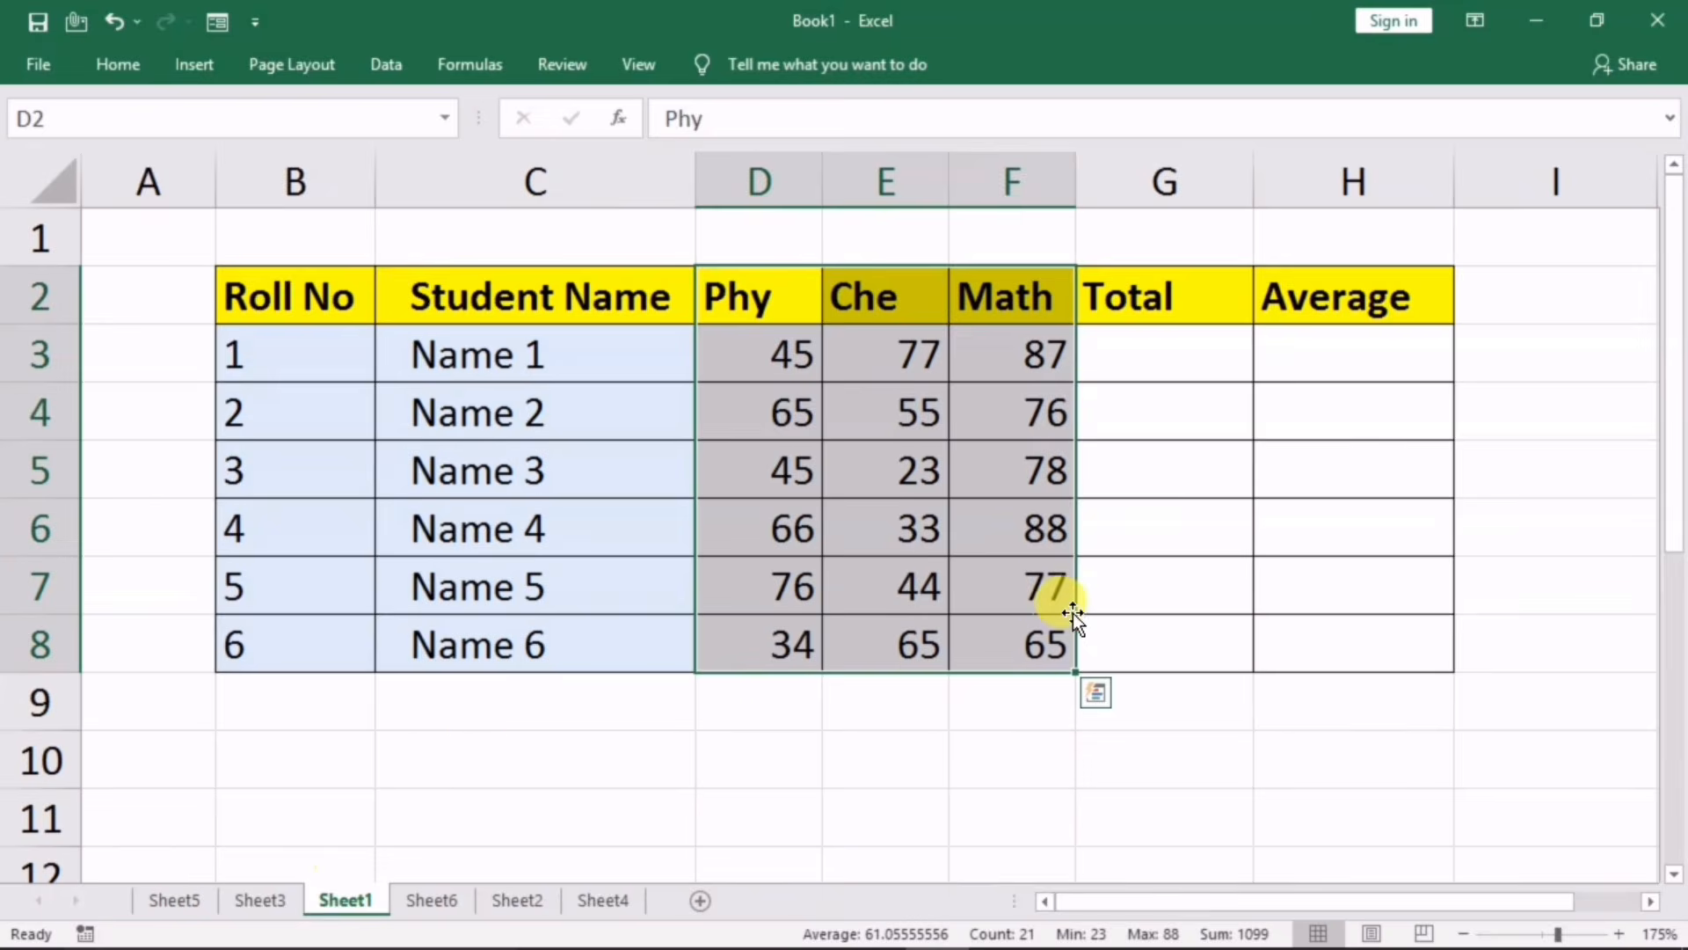
Step: AutoSum the three subject marks in G3 with =SUM(D3:F3) and fill the Total formula down to G8
click(1130, 369)
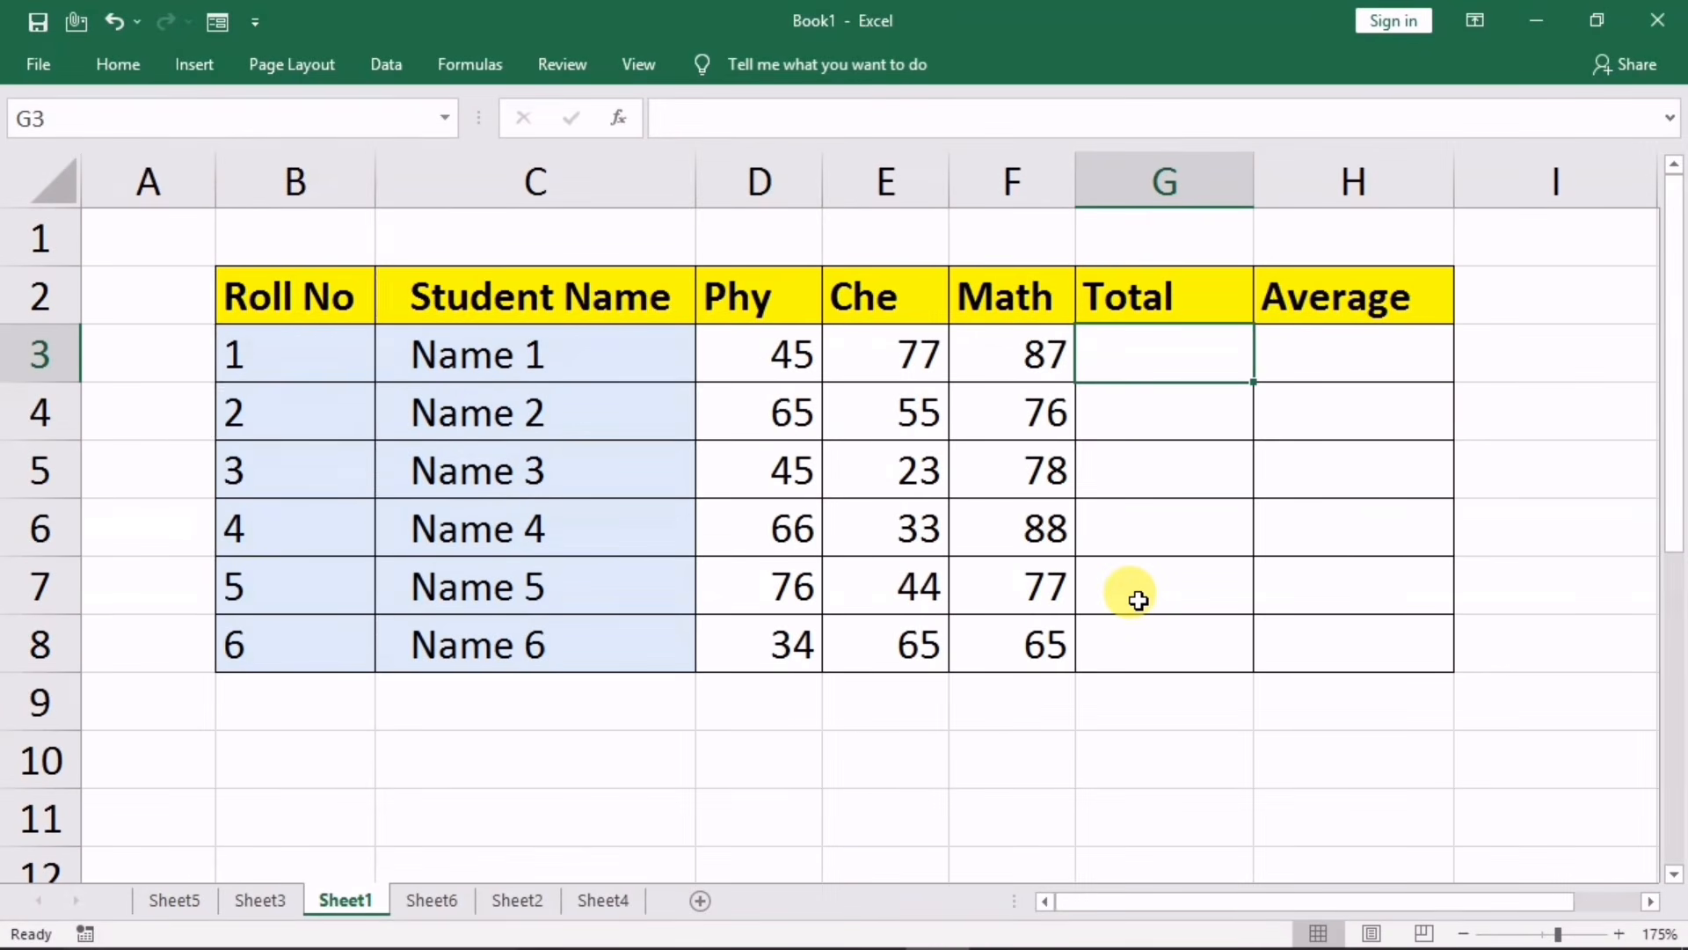
key(alt+equal)
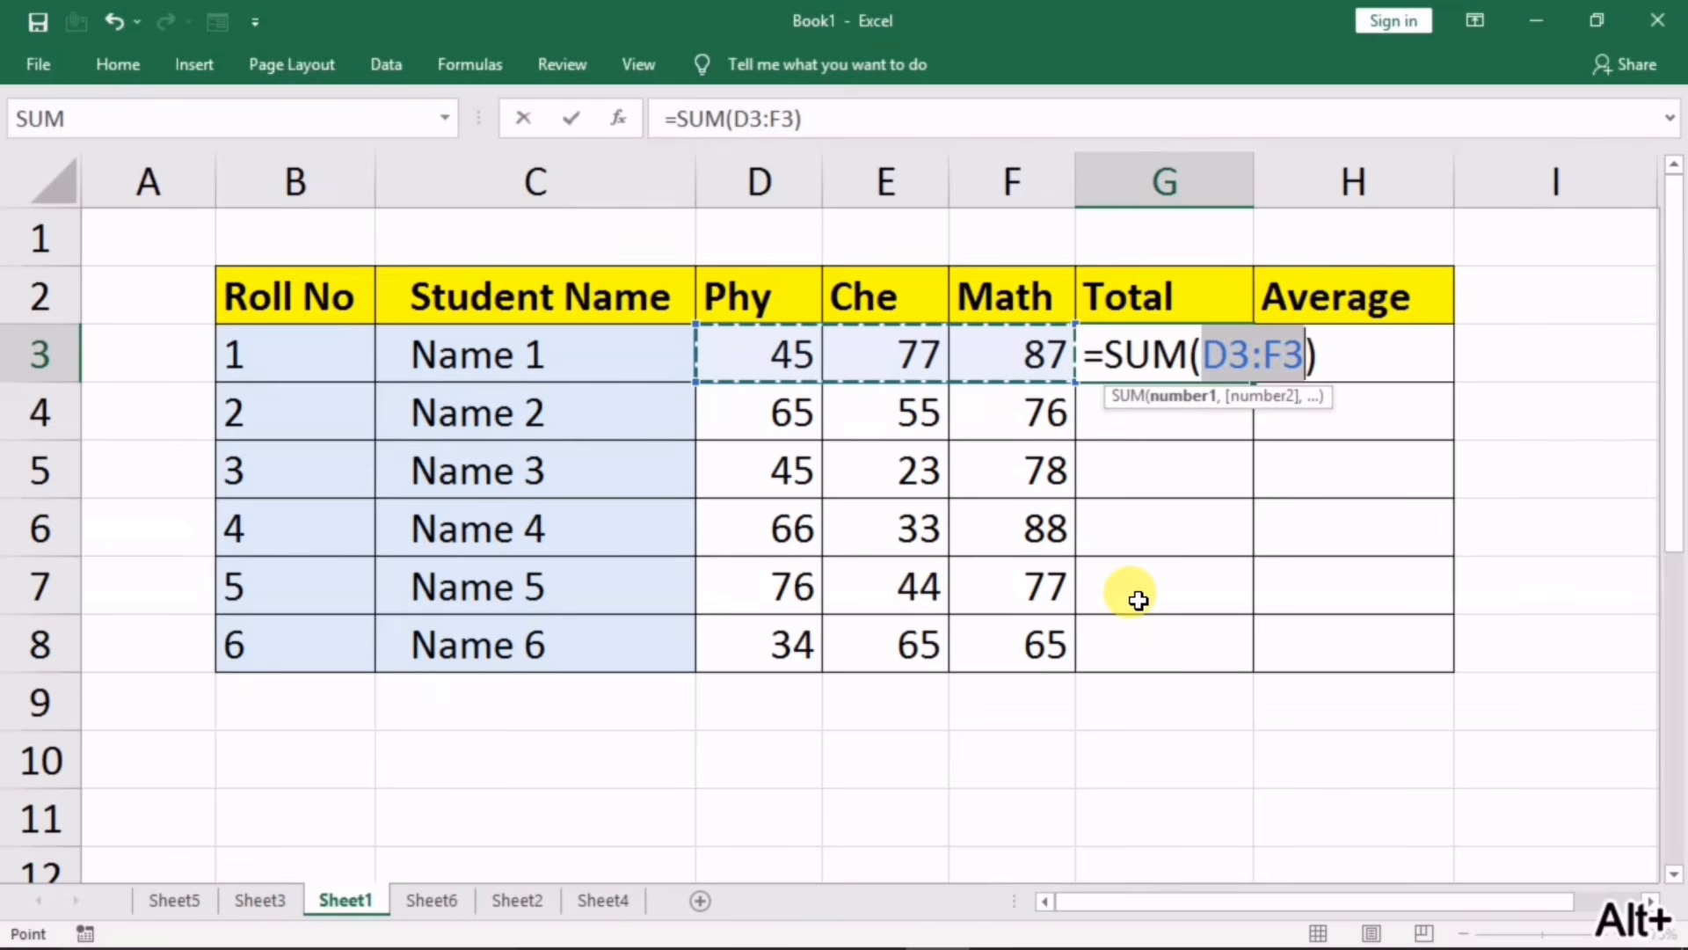
key(Return)
click(1143, 351)
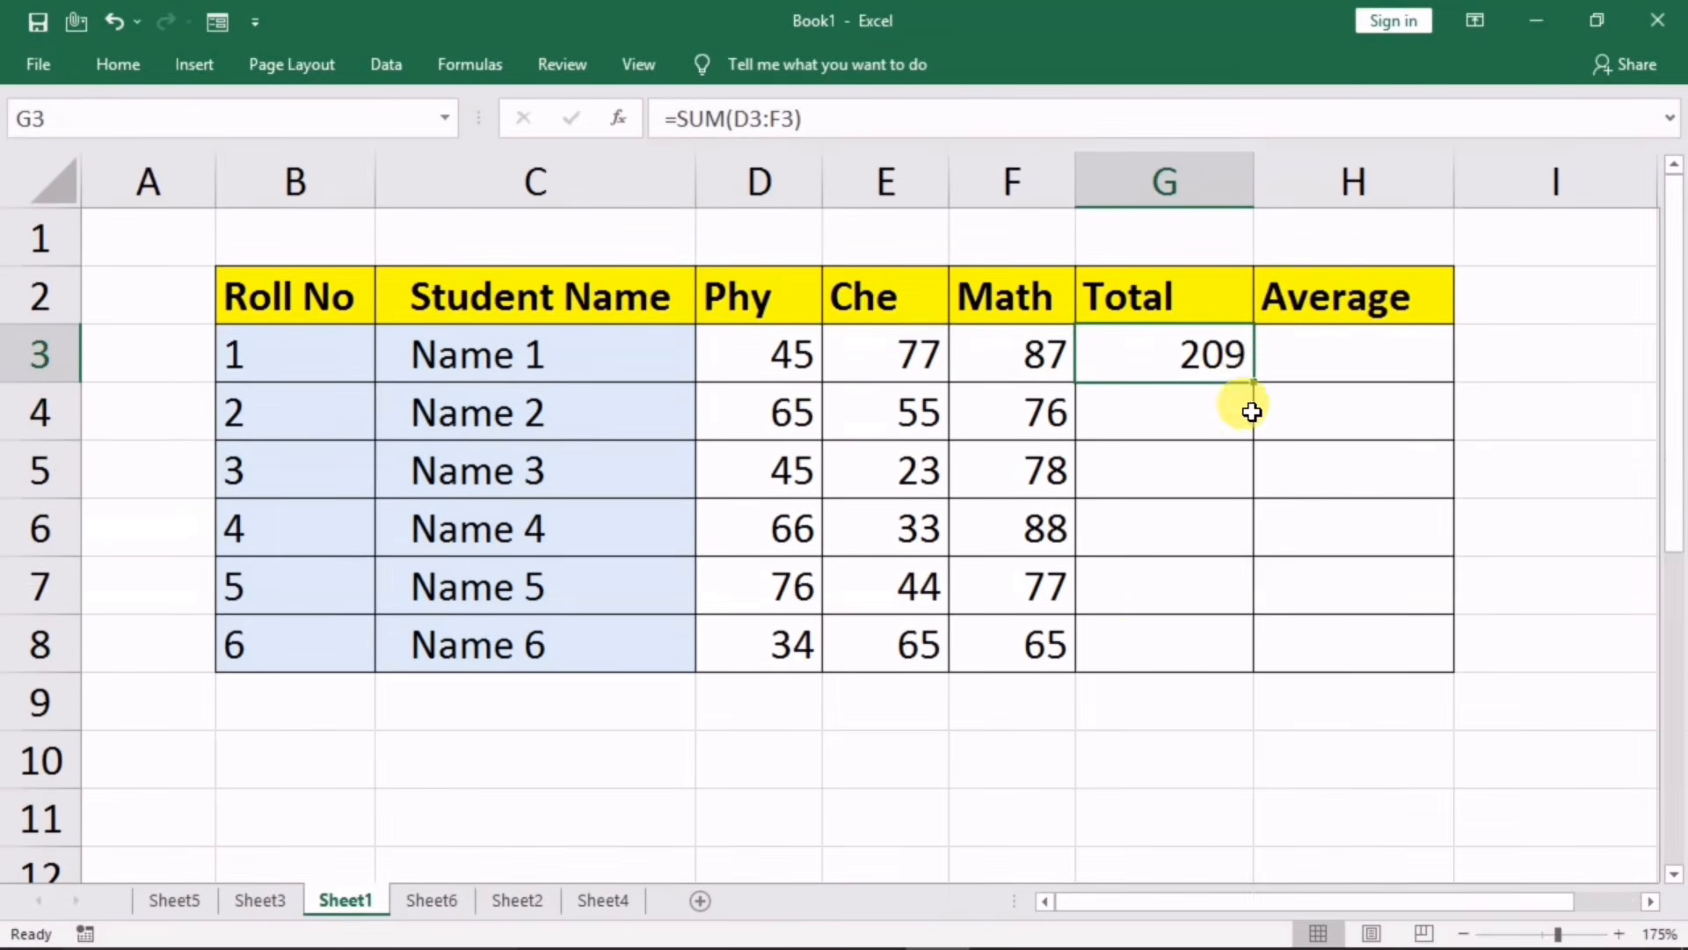
drag(1257, 384, 1243, 655)
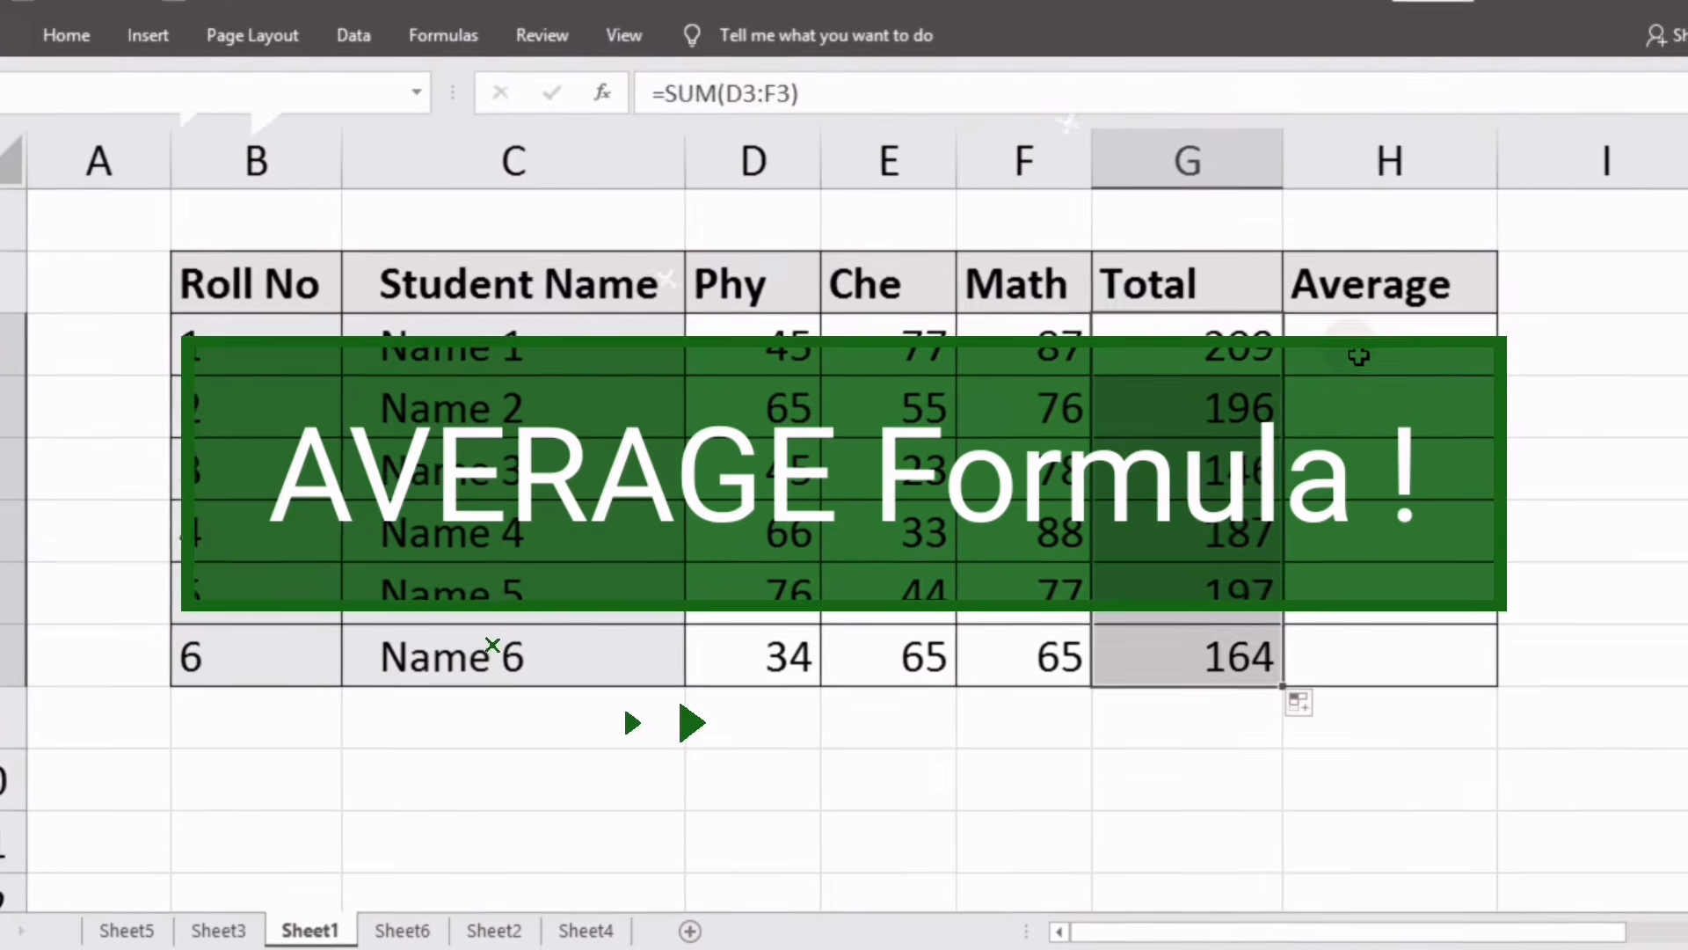
Step: Enter =AVERAGE(D3:F3) in H3 and fill the Average formula down to H8 for all students
click(1358, 356)
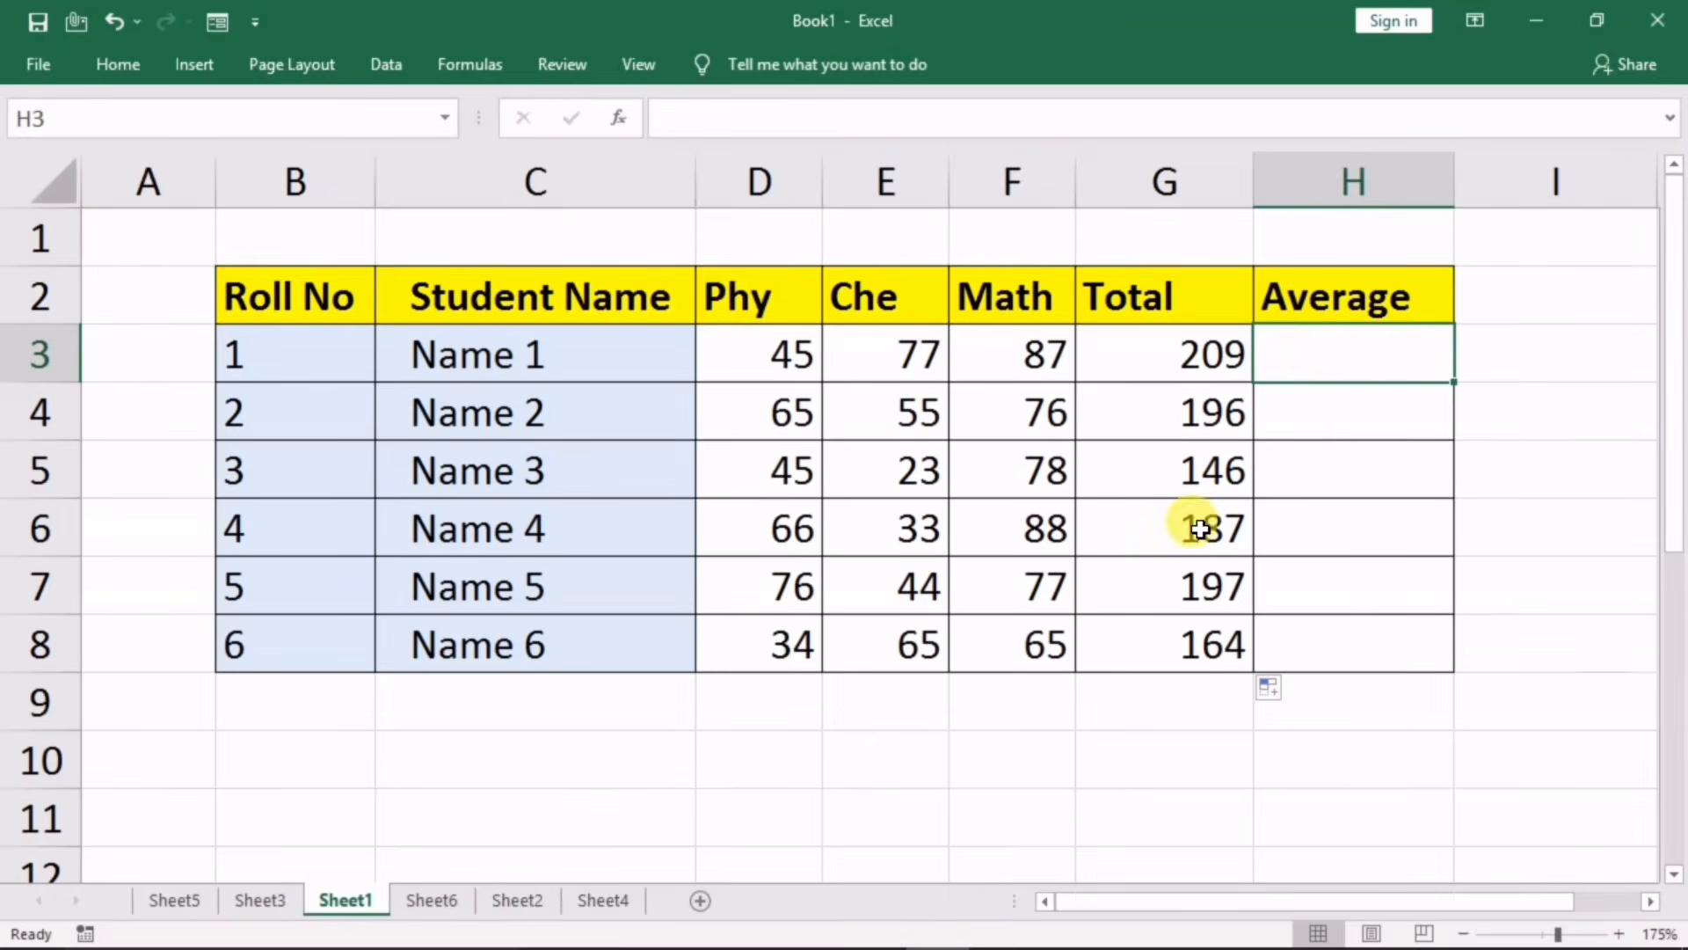
text(=averg)
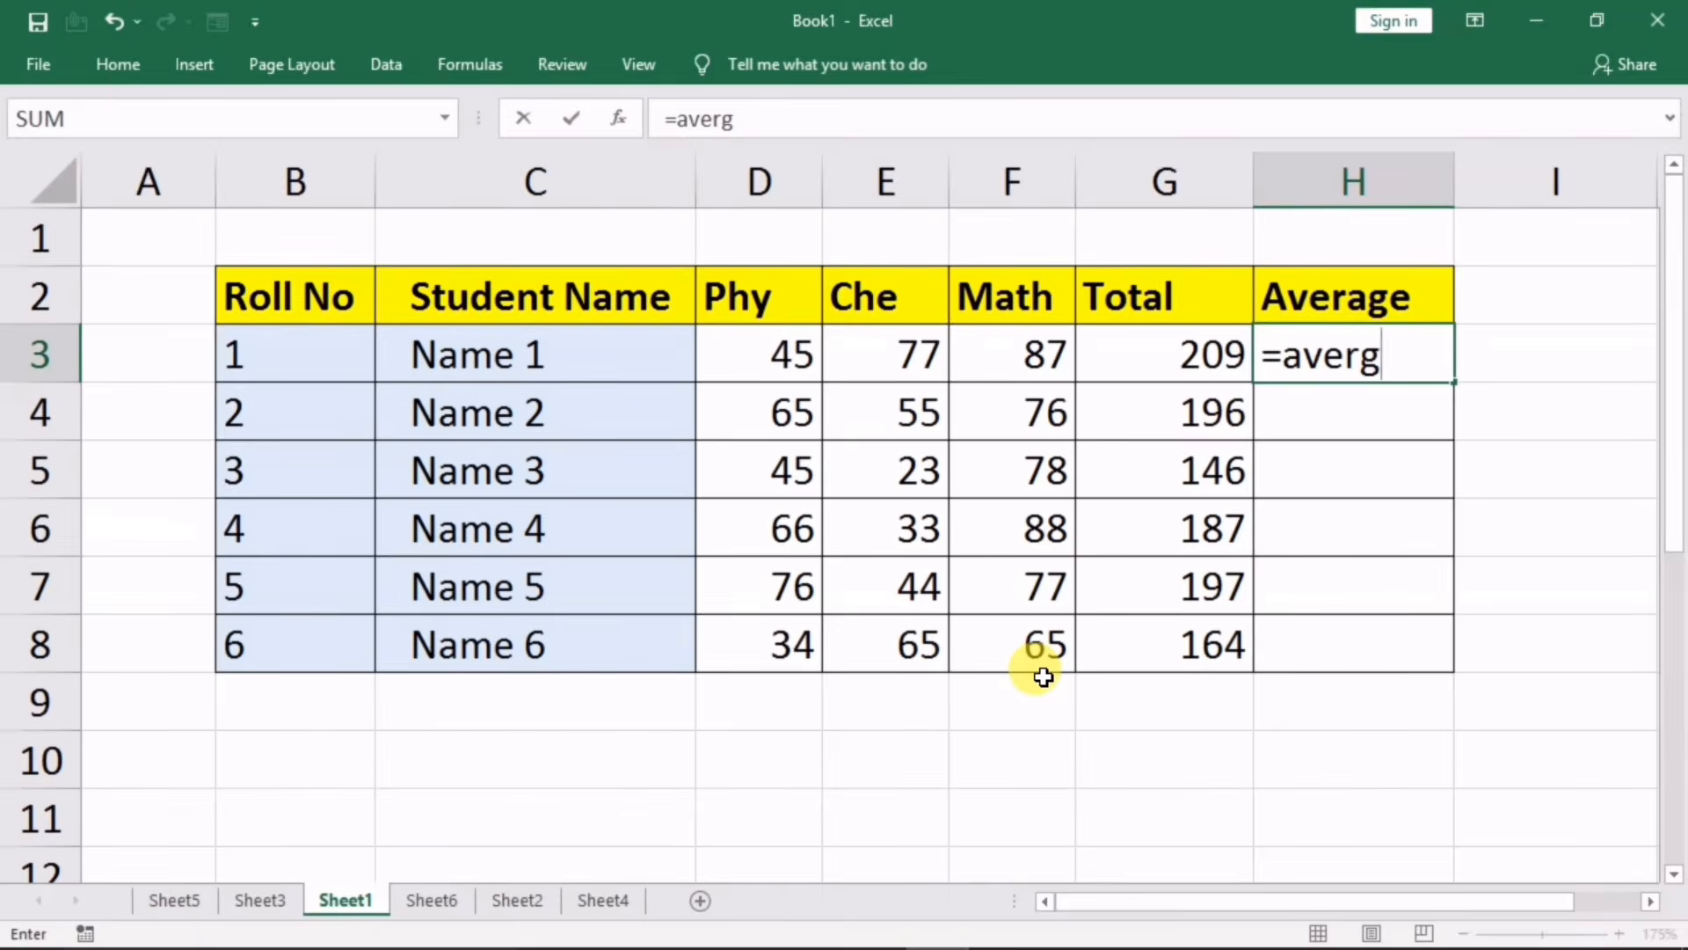
key(BackSpace)
key(Tab)
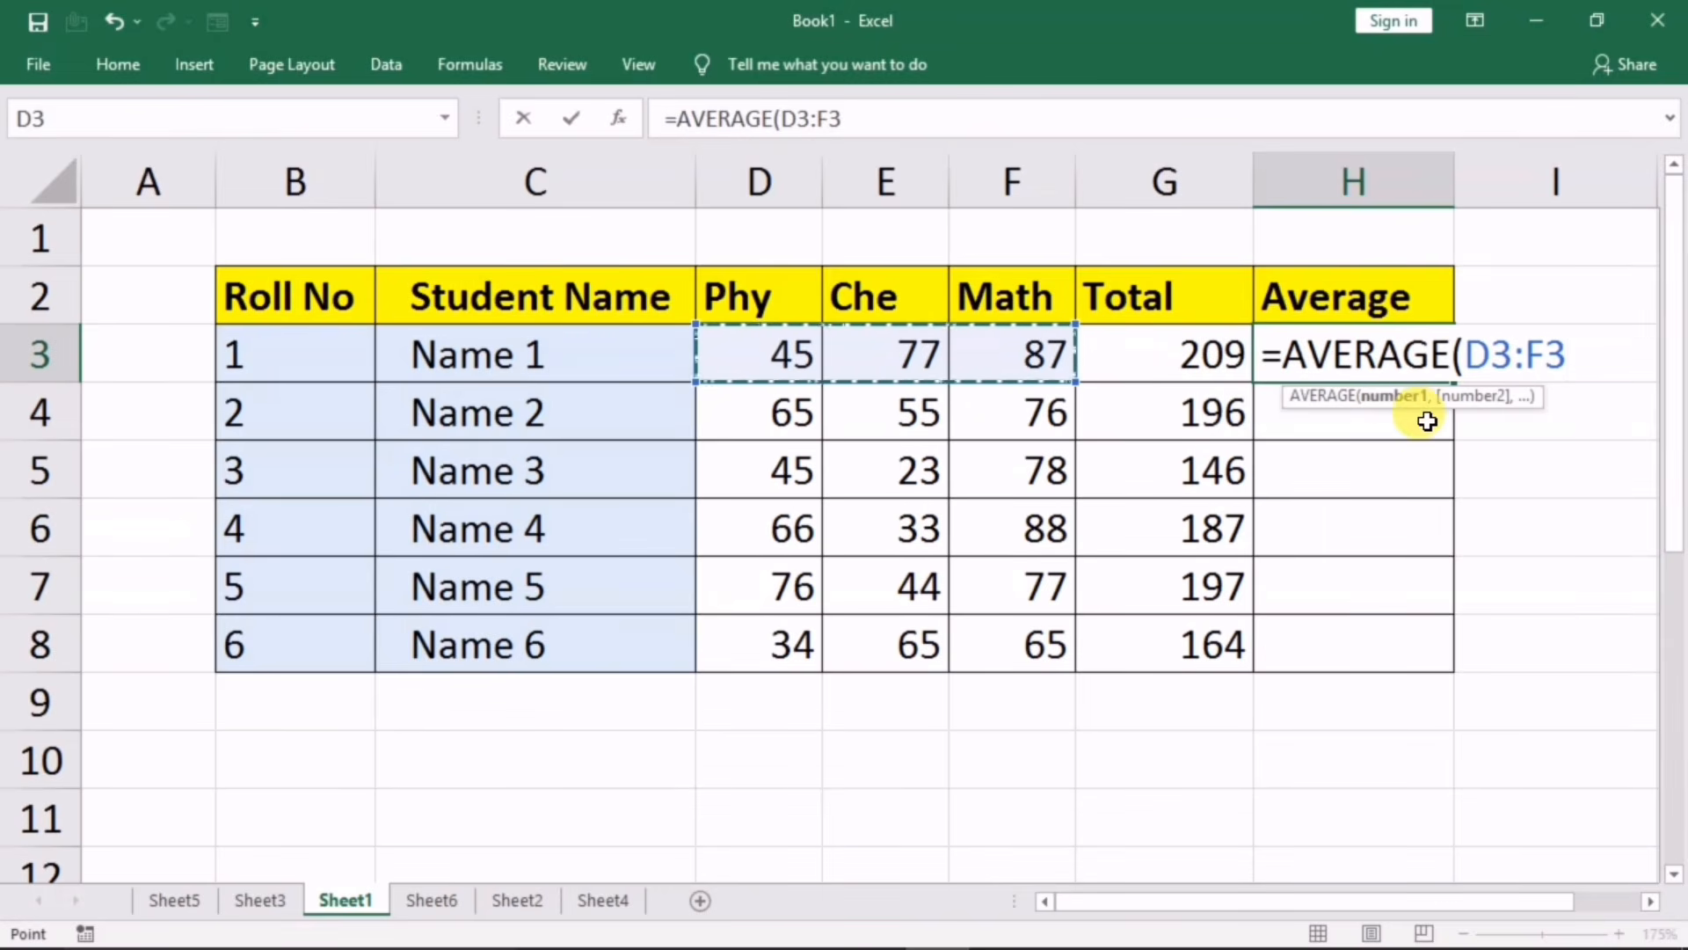
key(Return)
click(1377, 371)
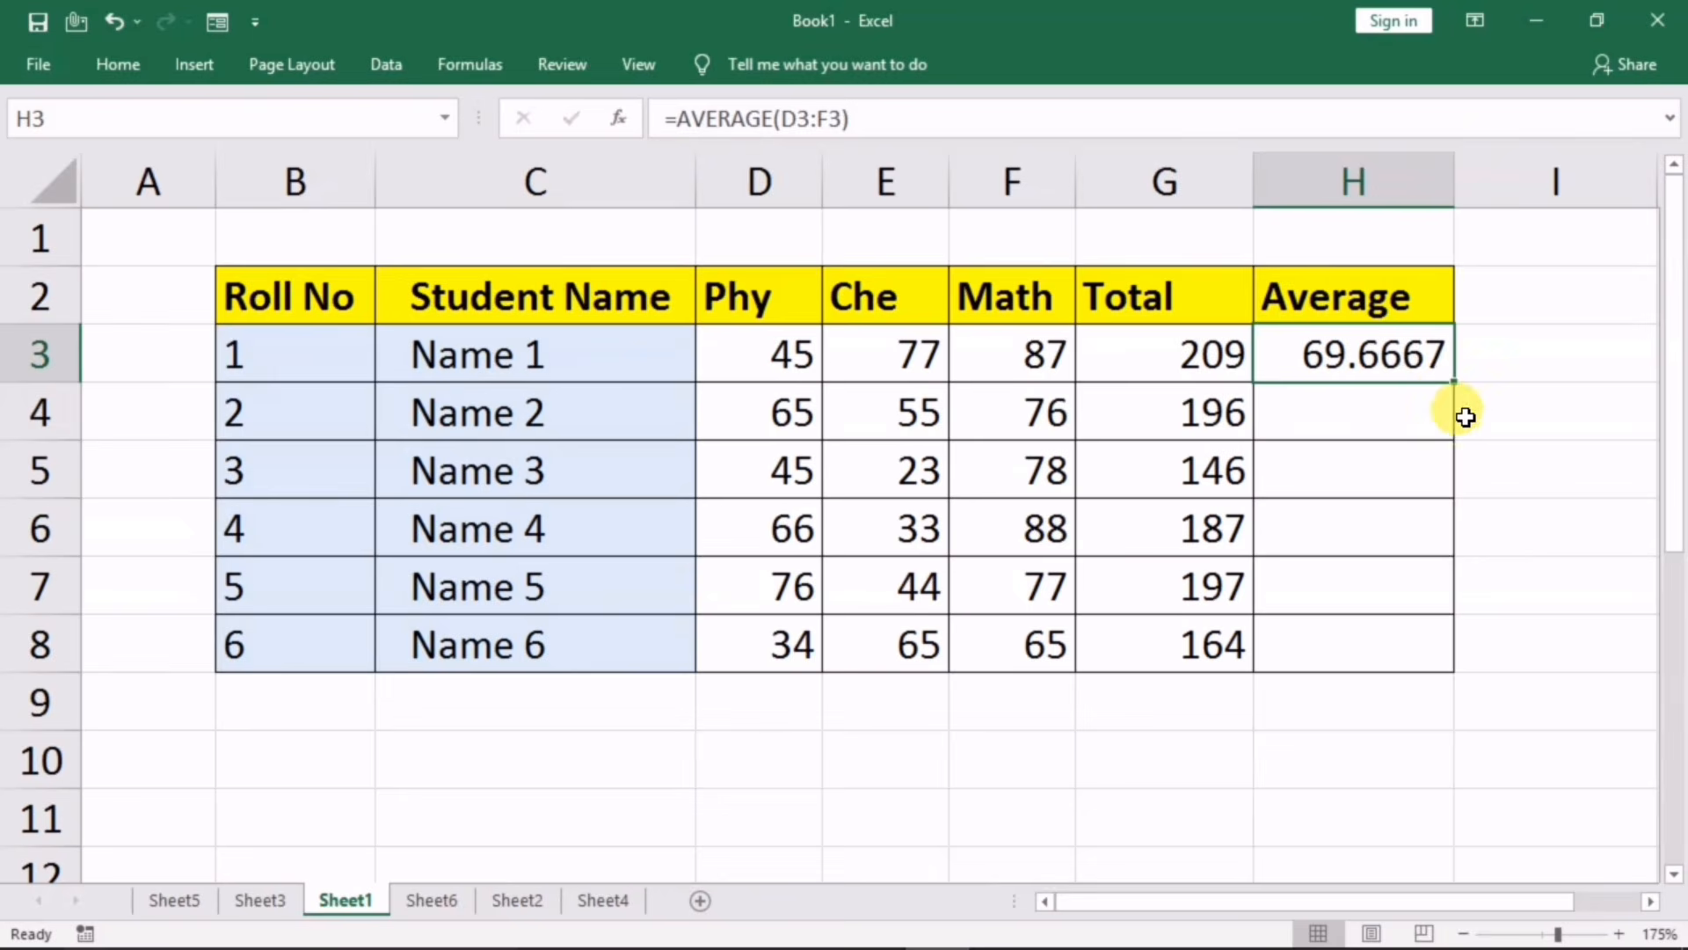
drag(1449, 378, 1406, 639)
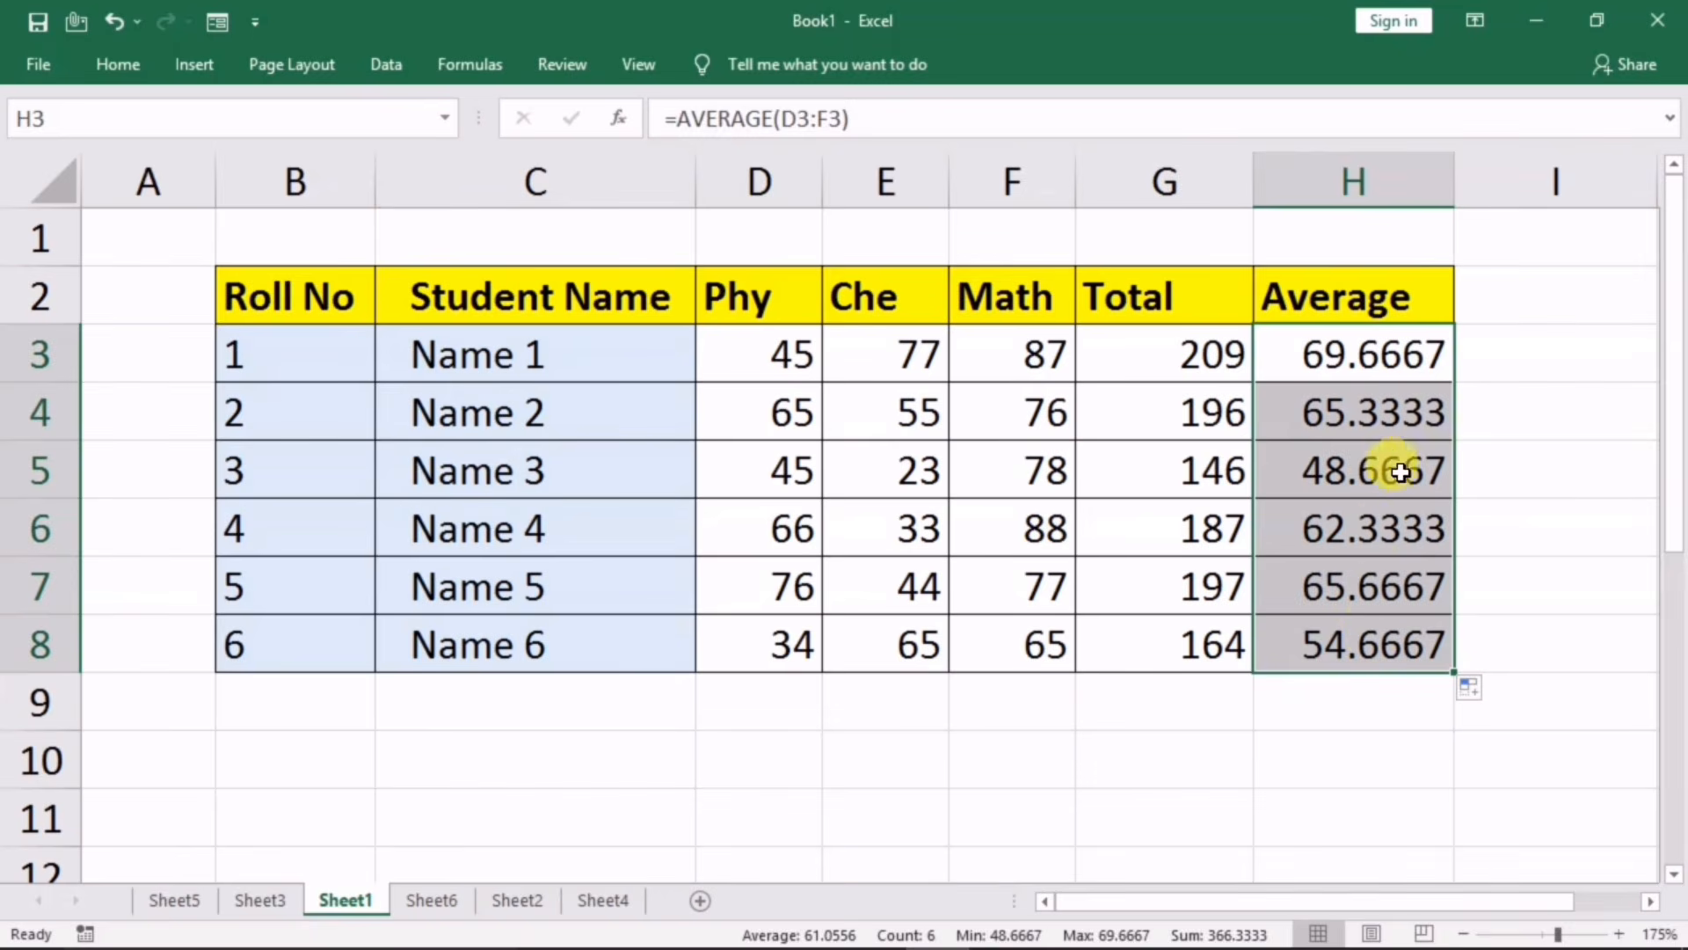
click(1355, 759)
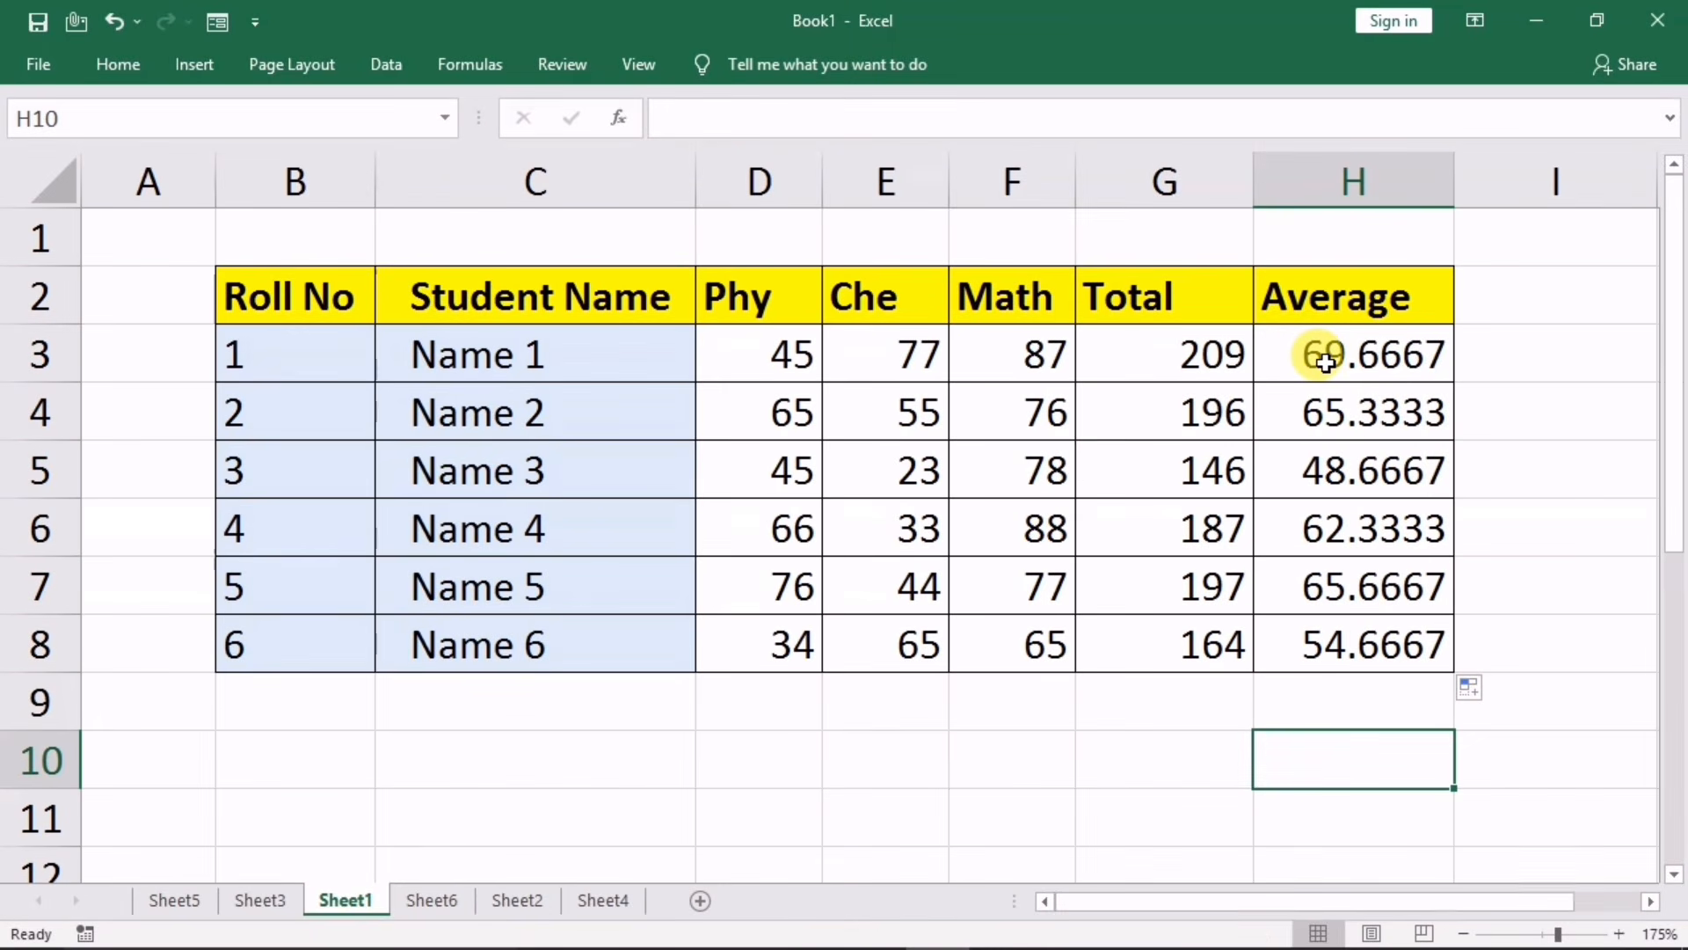
Step: Format the averages in H3:H8 to show two decimal places
drag(1325, 361, 1294, 633)
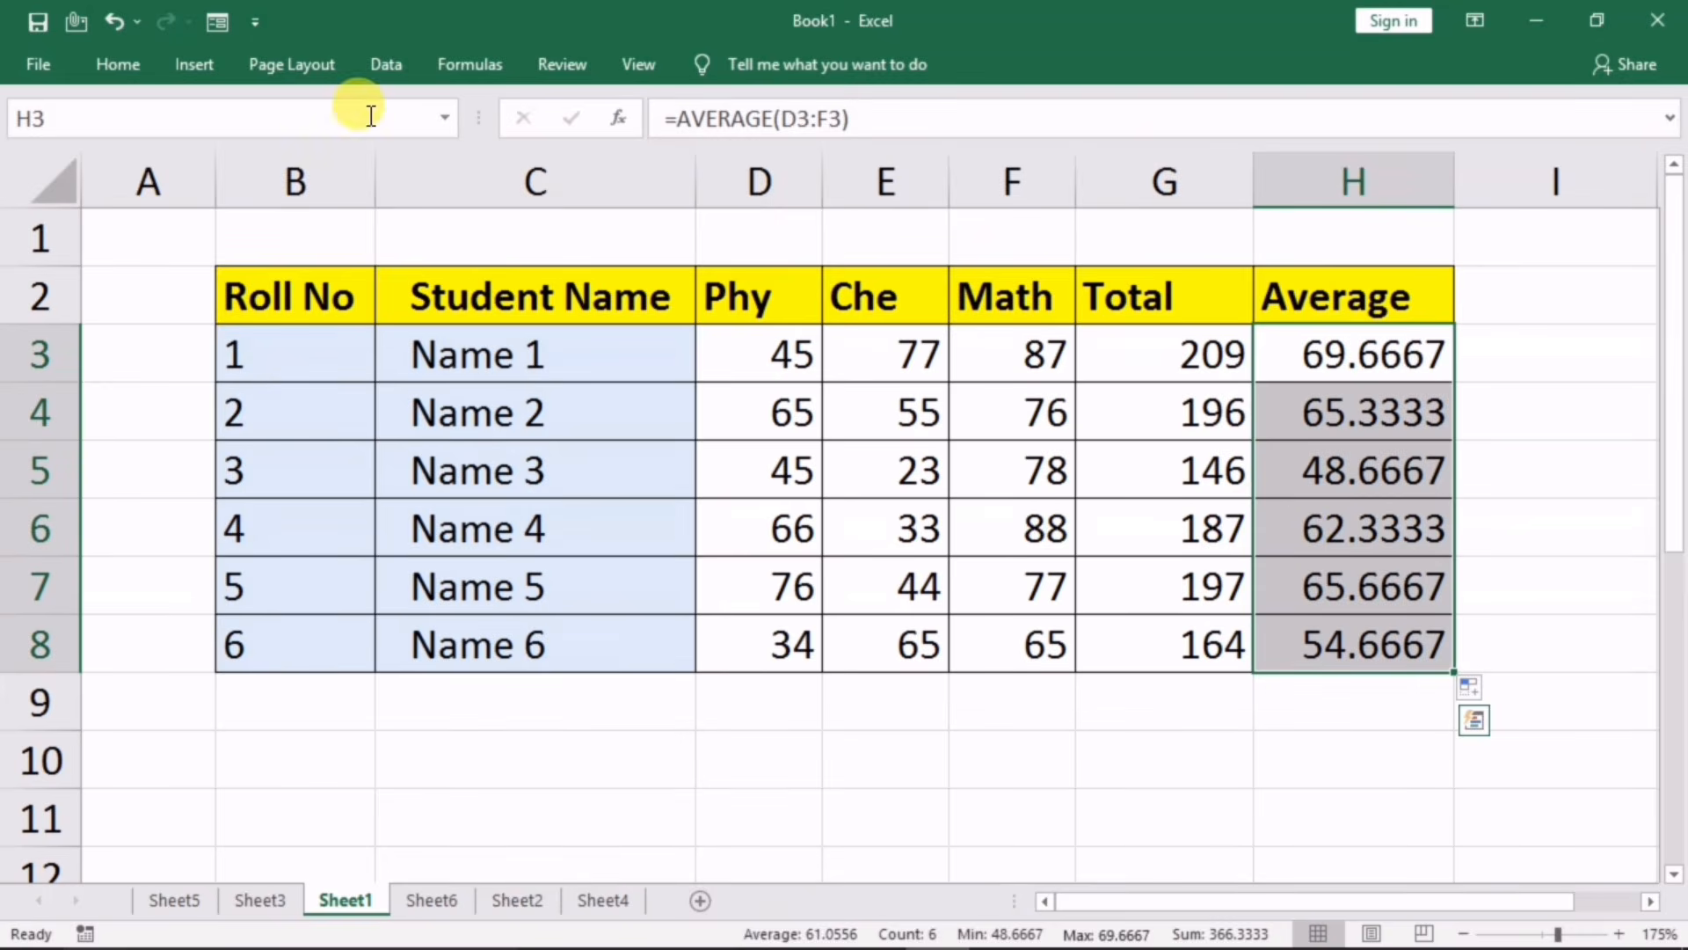
click(144, 55)
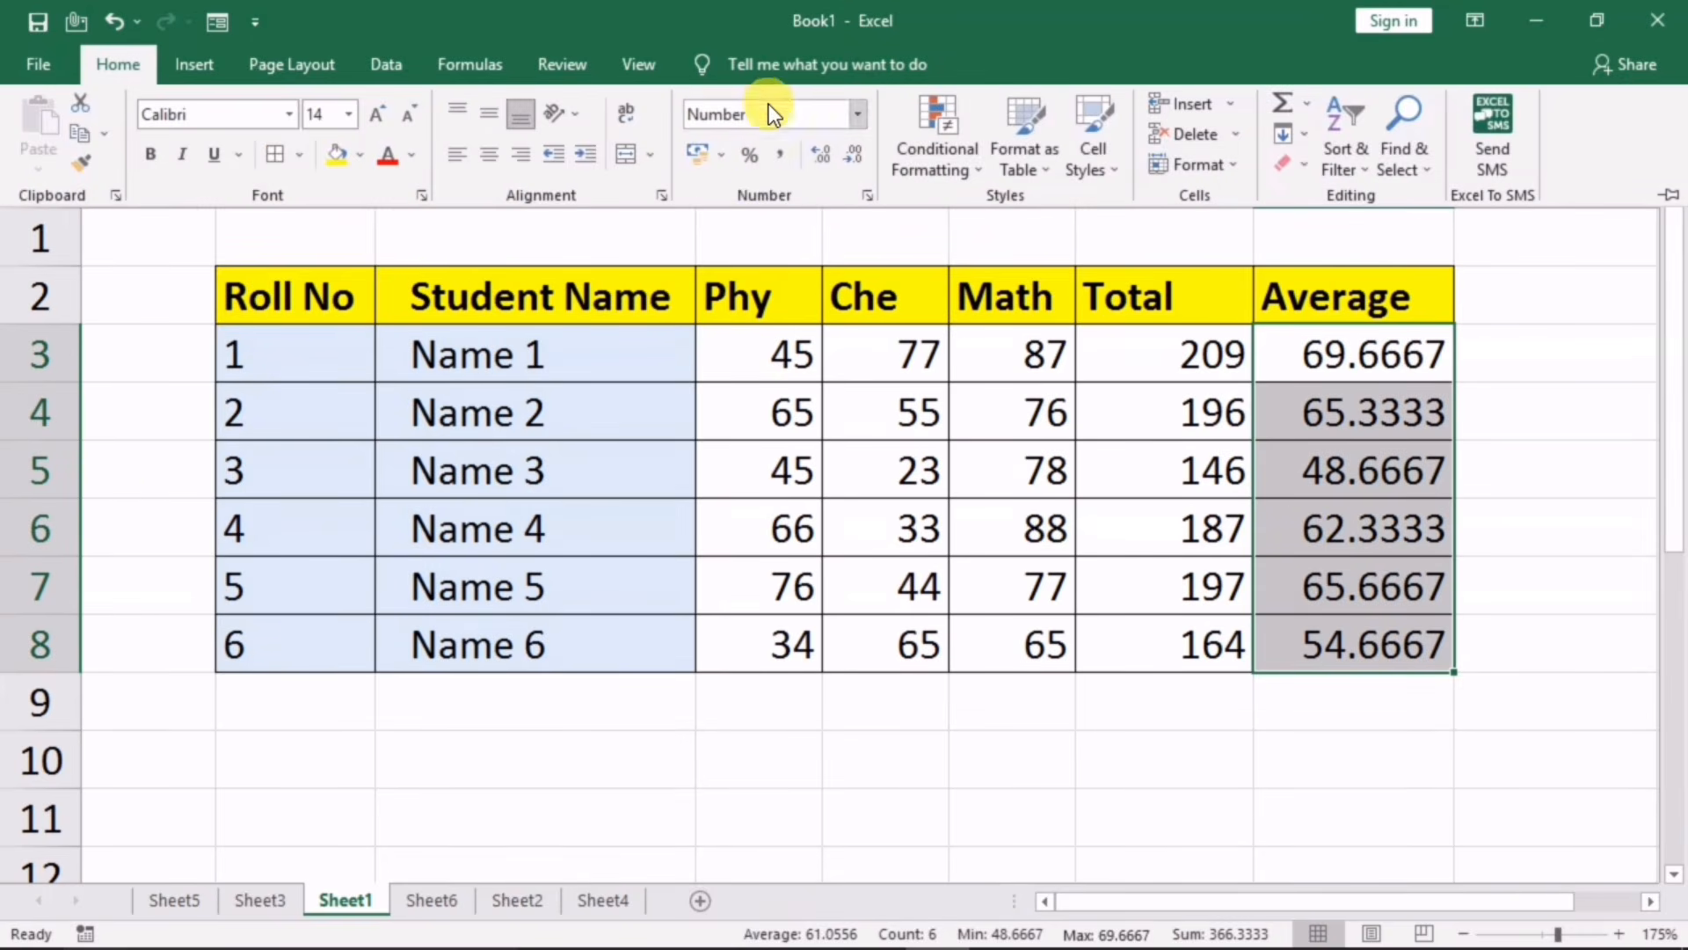
click(850, 158)
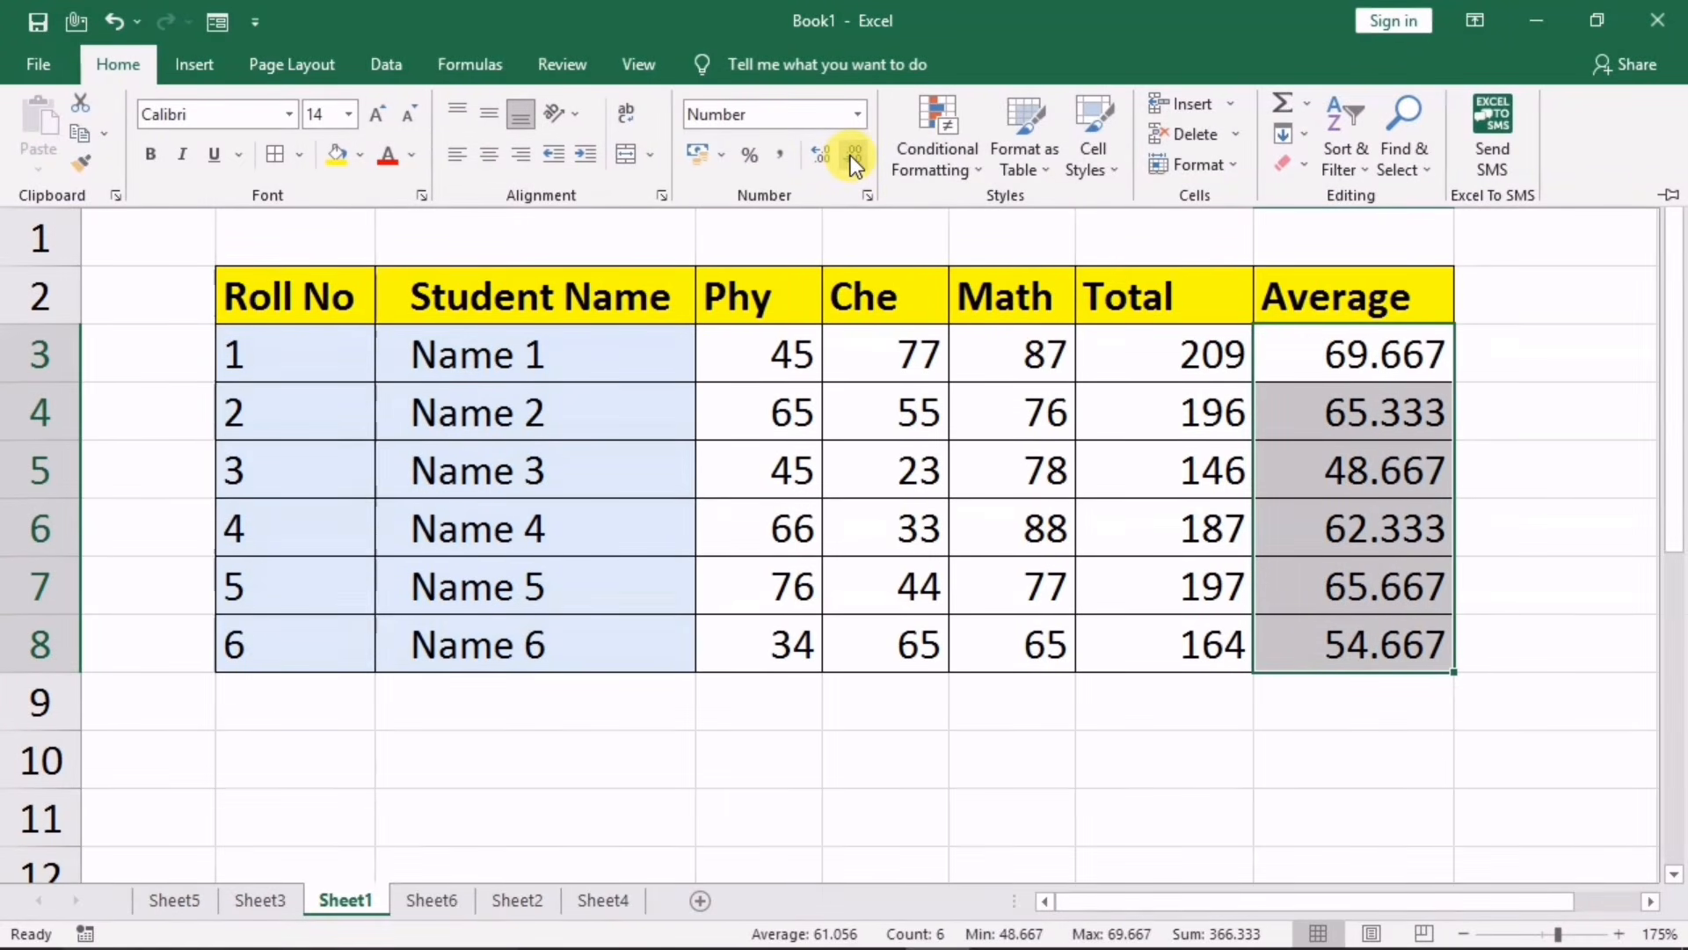
click(849, 158)
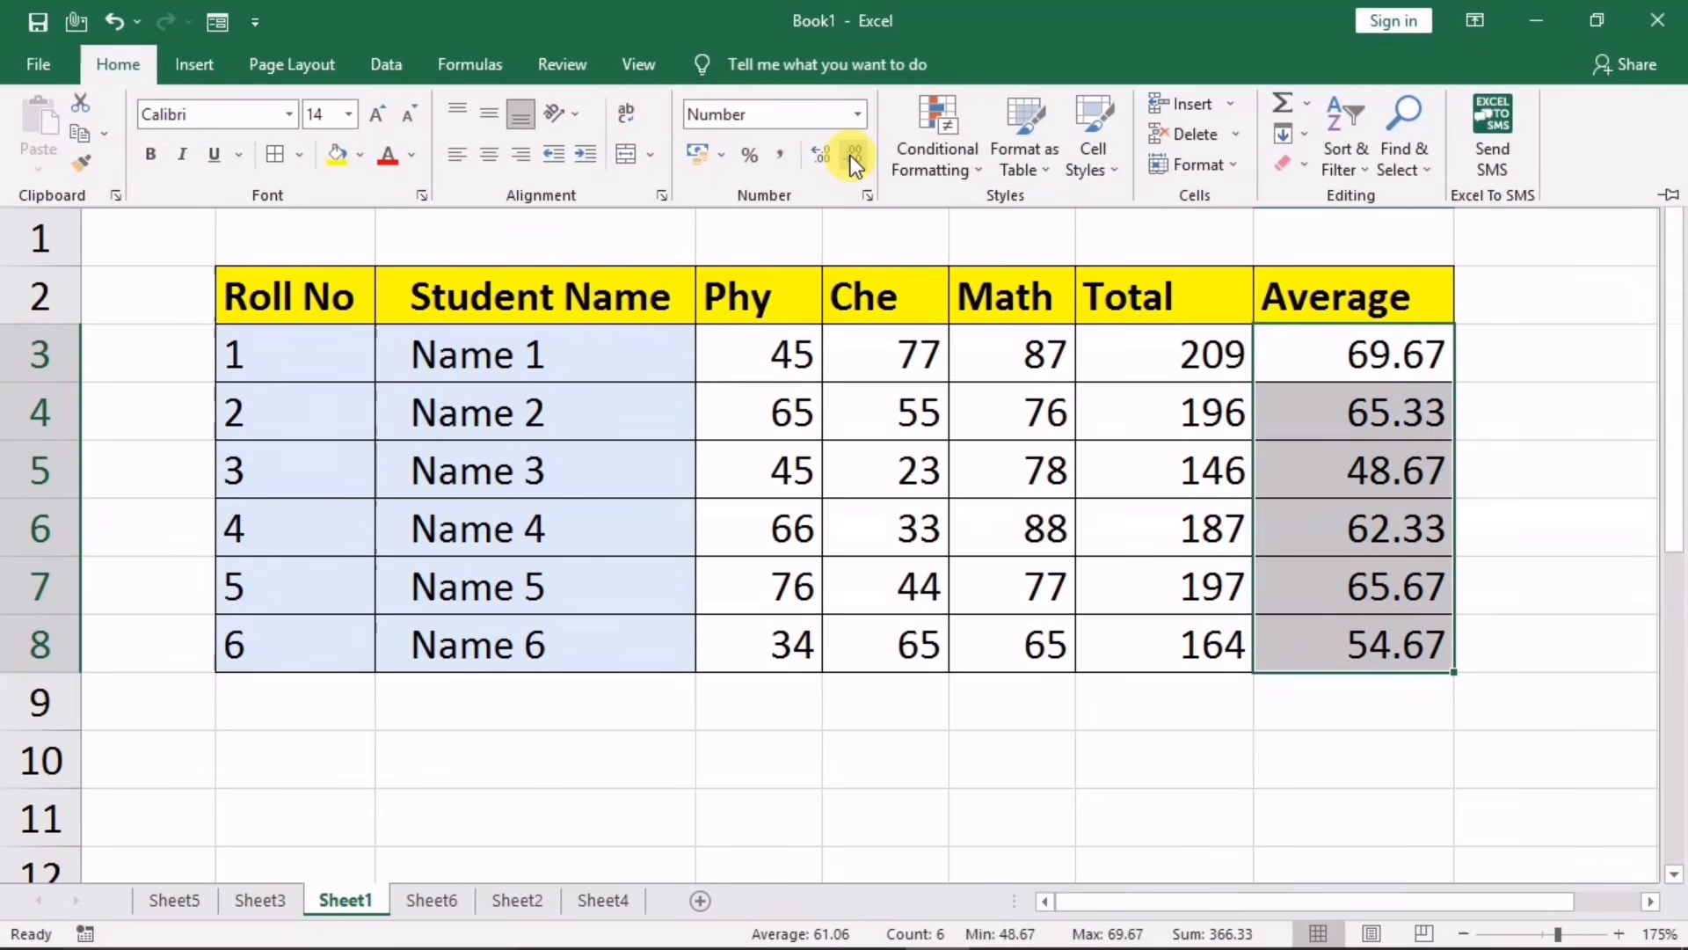
click(851, 158)
click(851, 158)
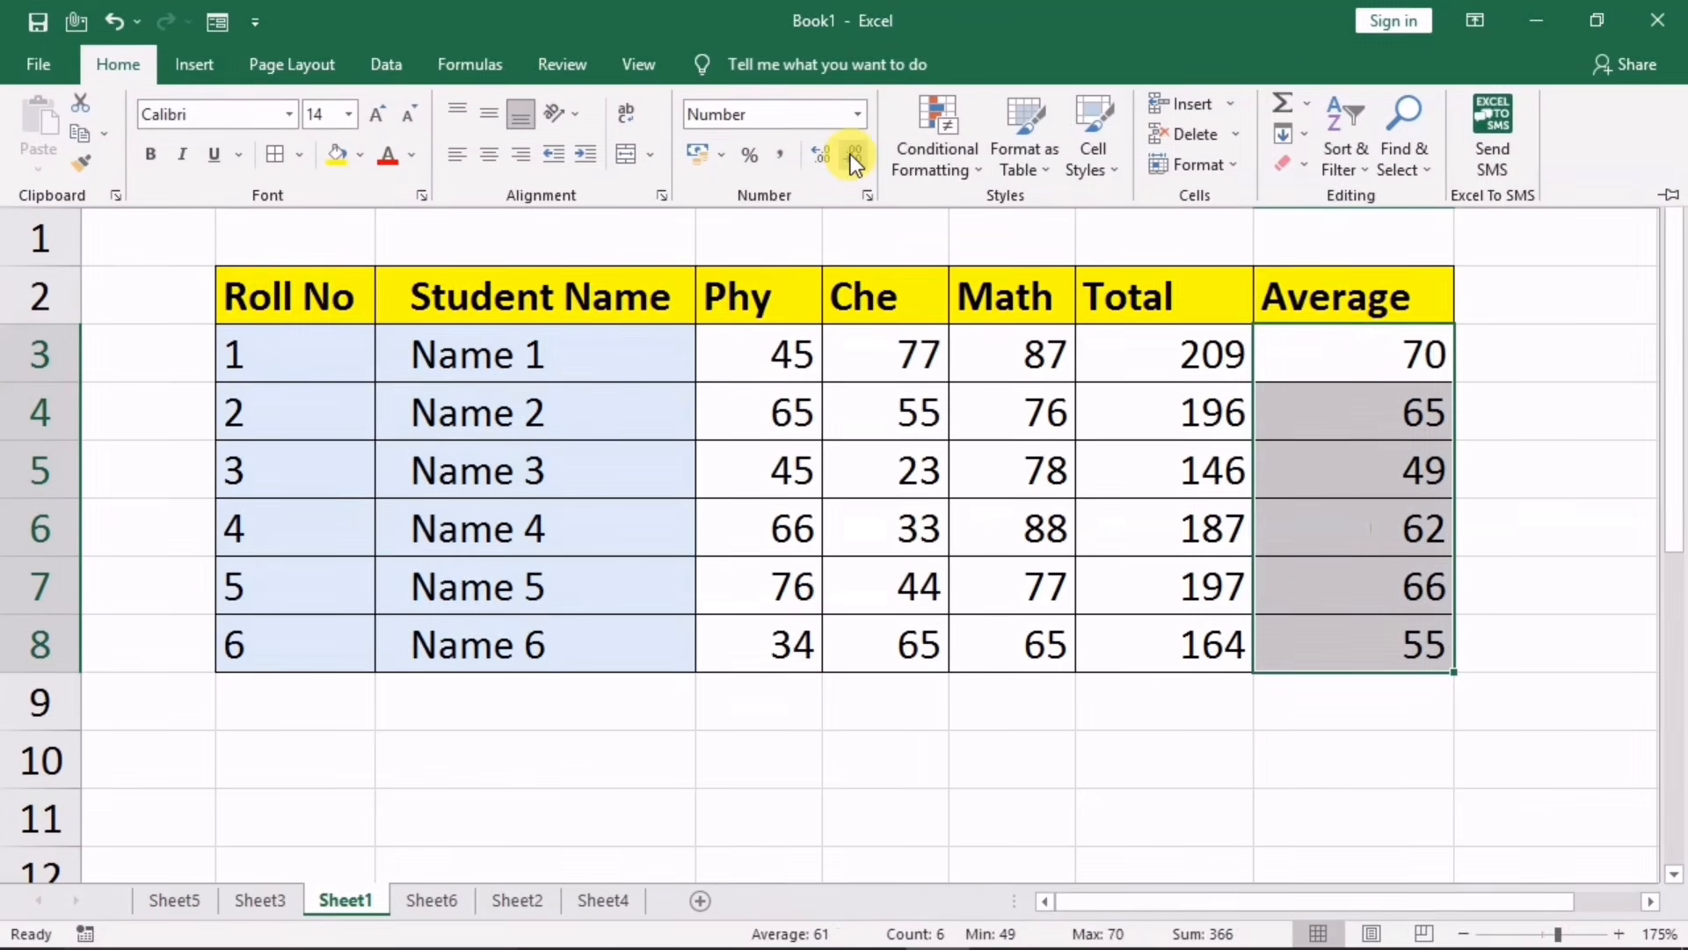
click(809, 165)
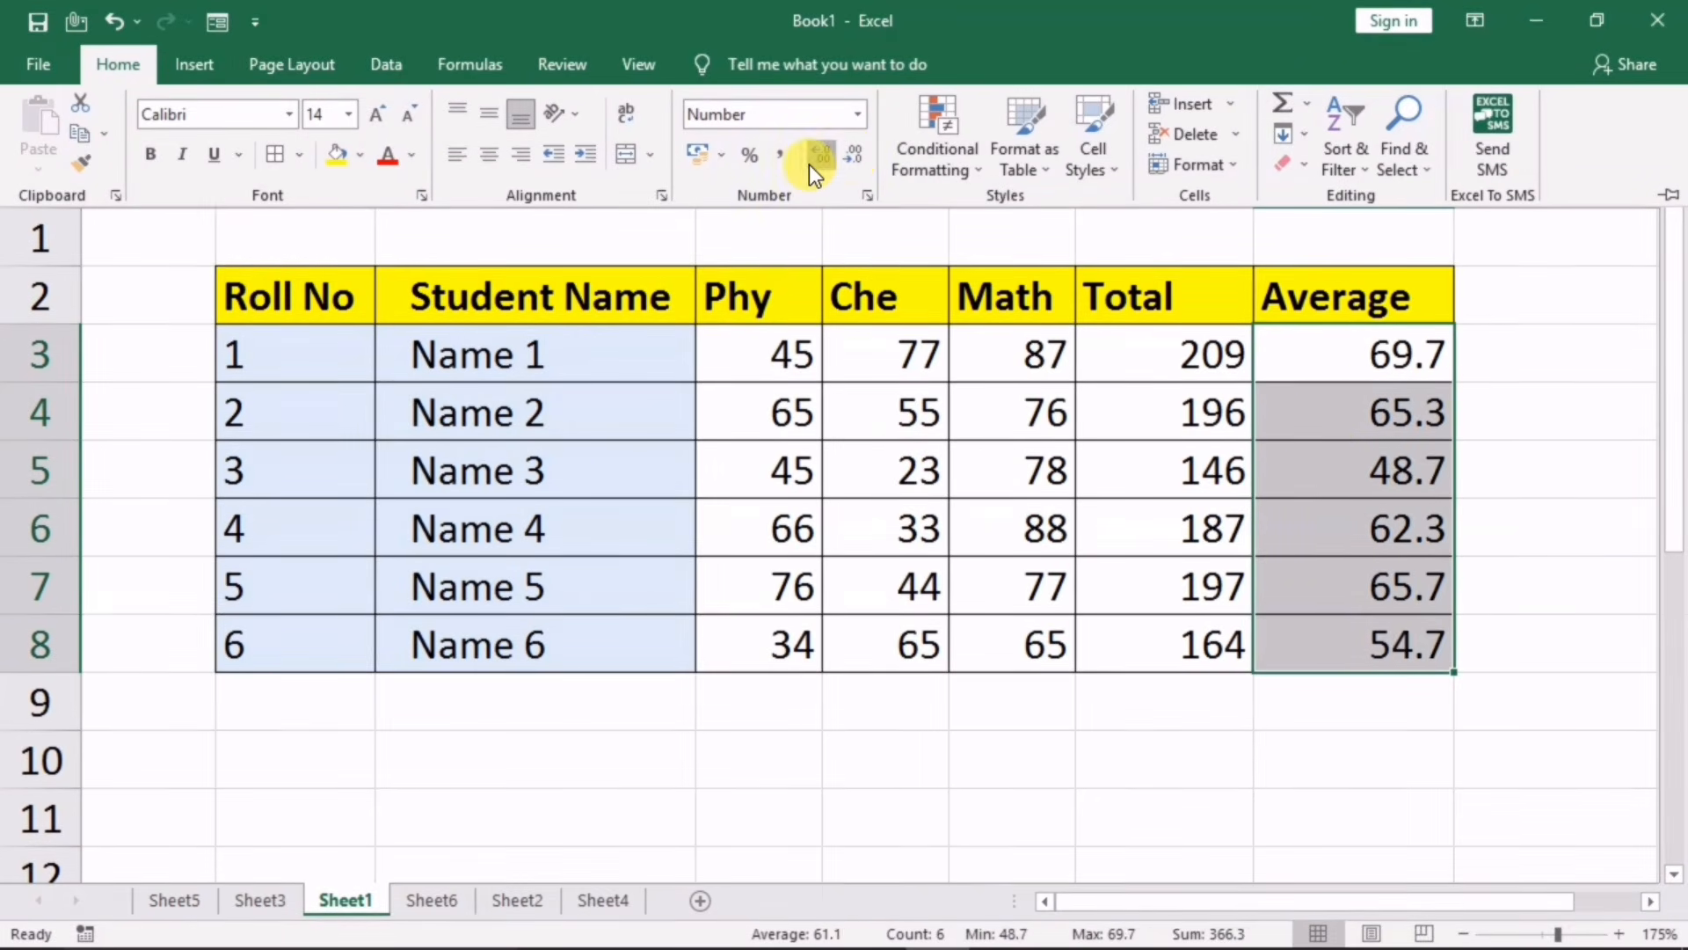
click(809, 165)
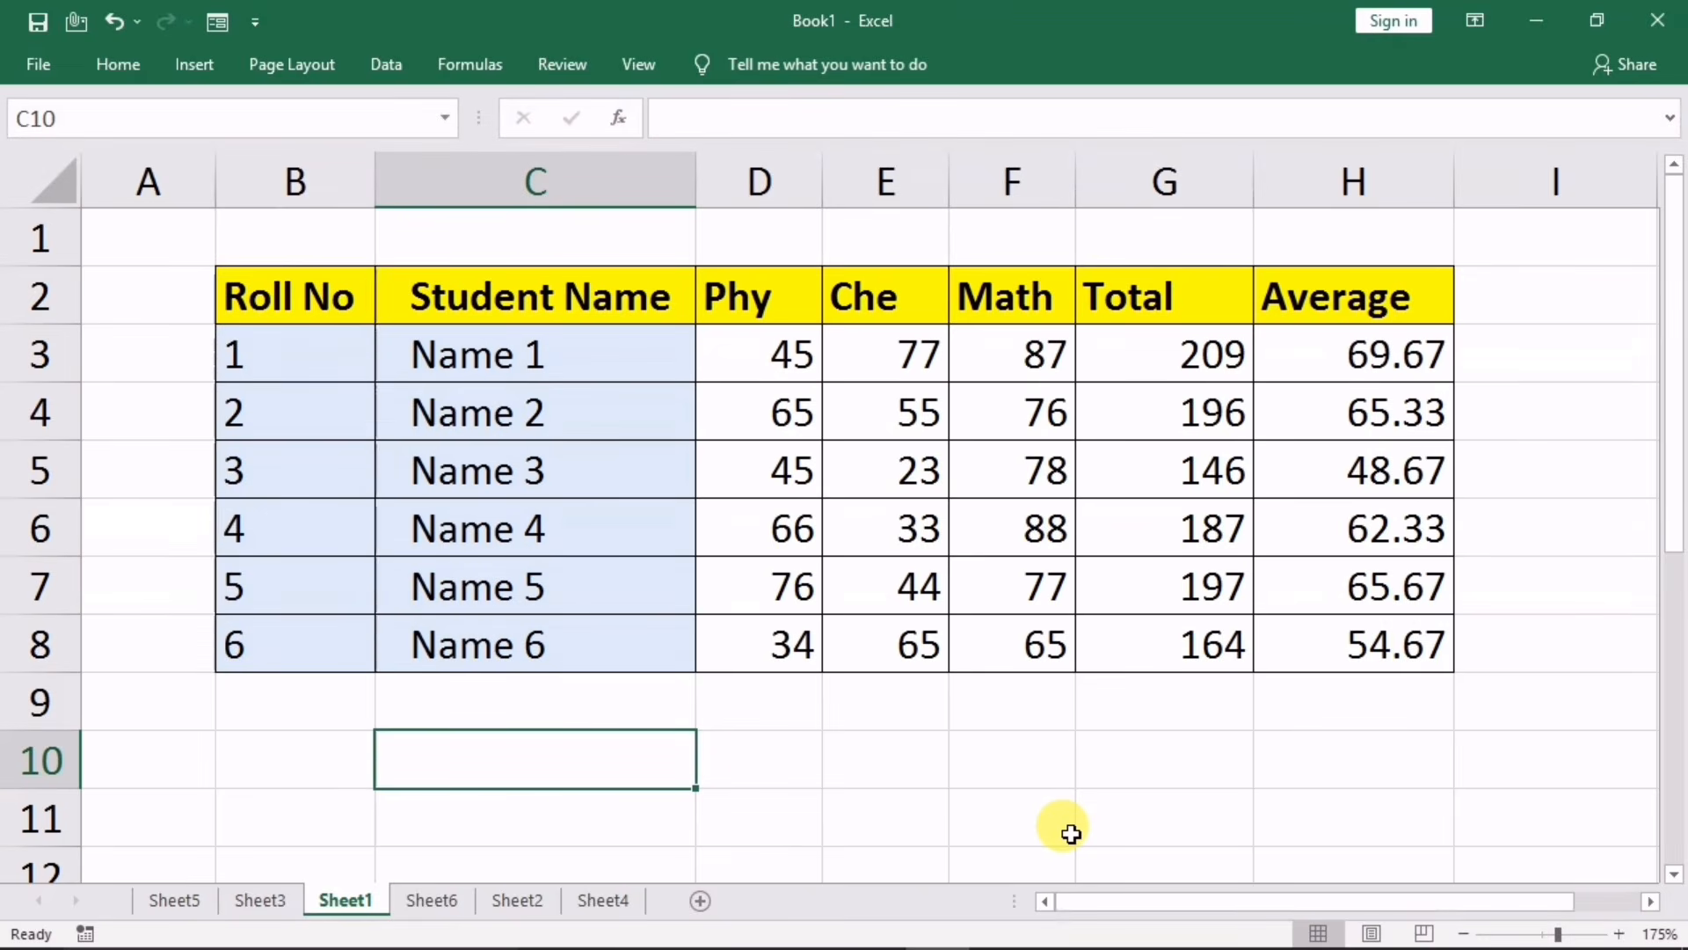
Step: Label cell C10 as MAX and cell C11 as MIN below the marks table
text(MAX)
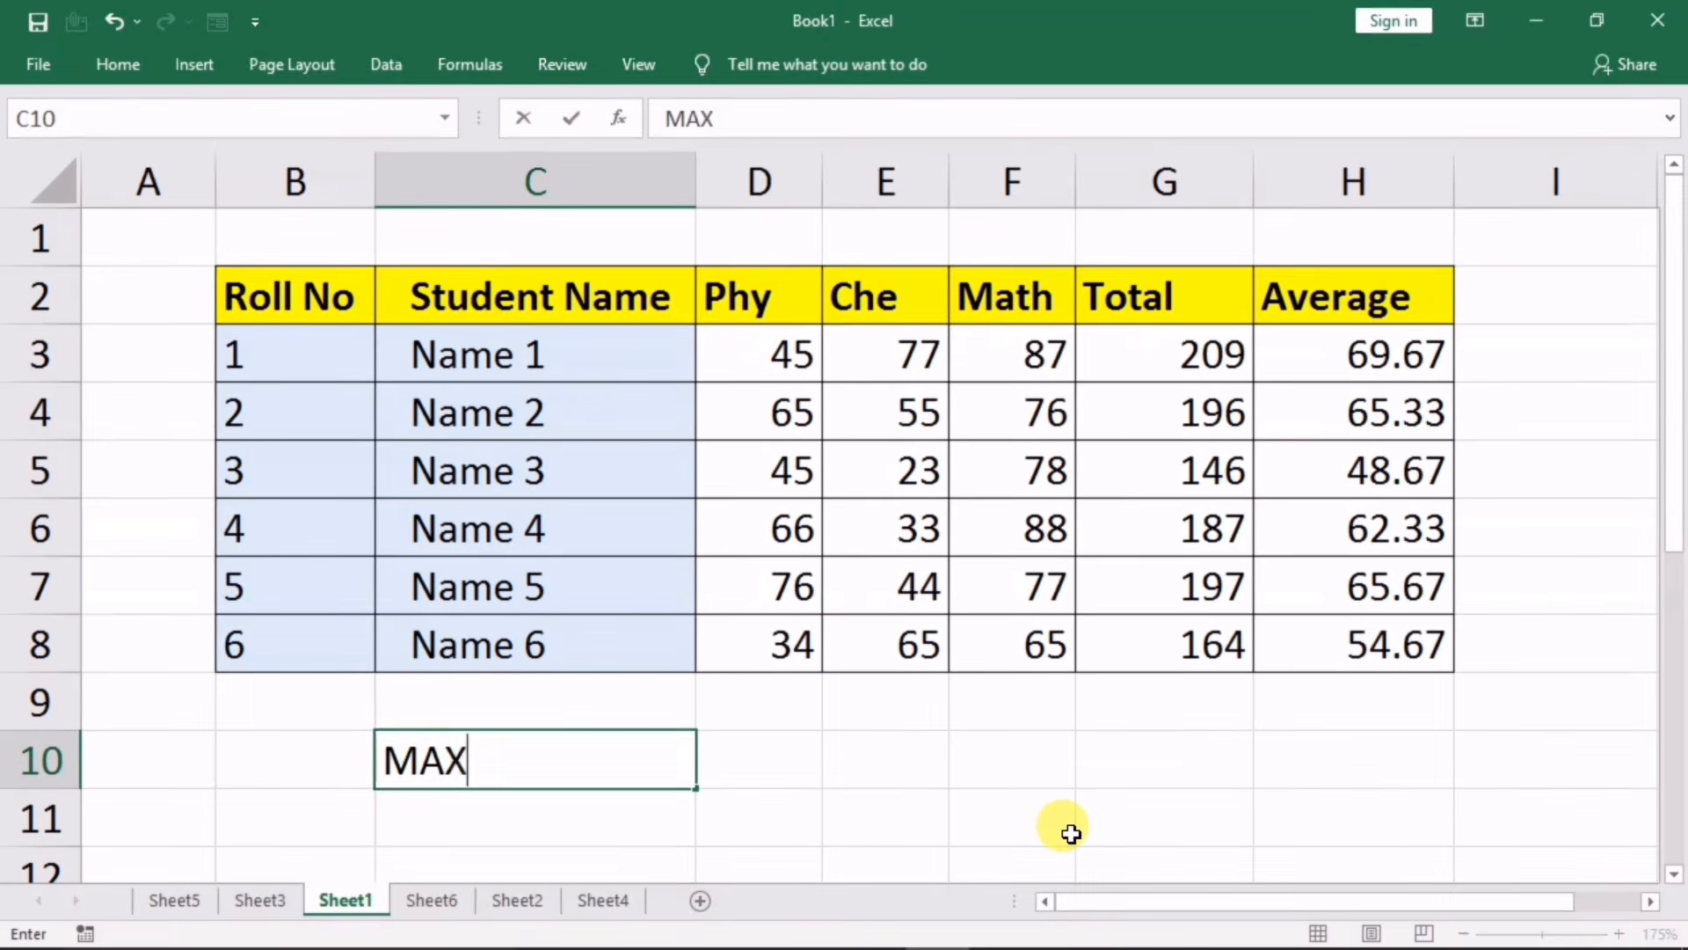
key(Return)
text(MIN)
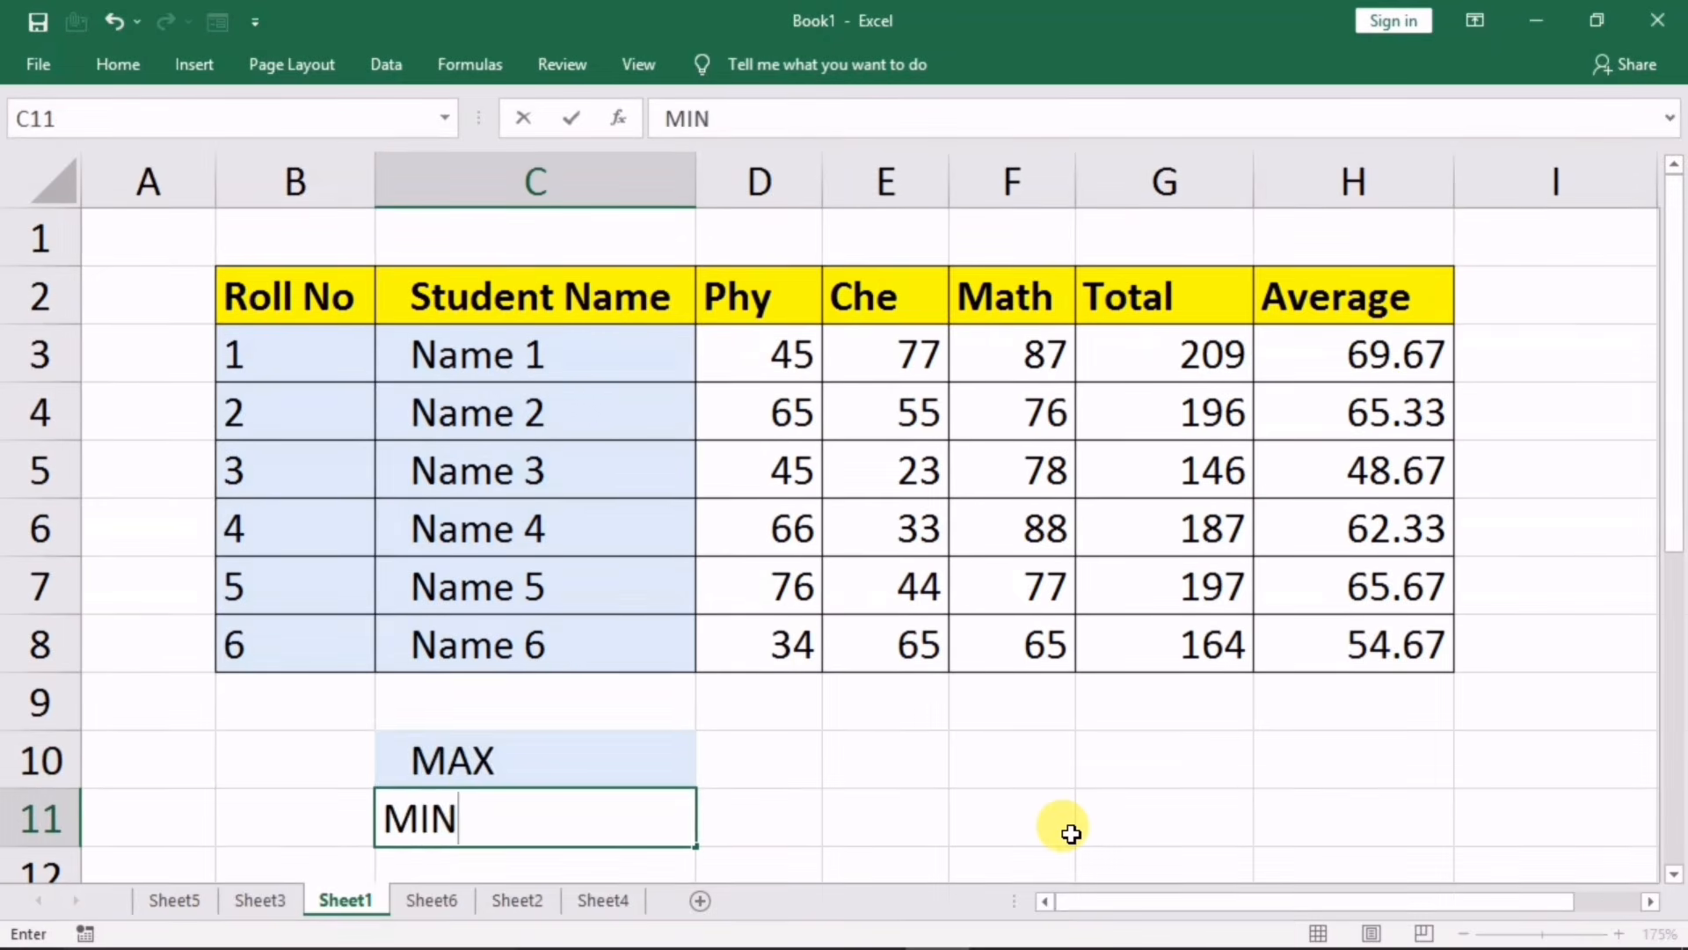
Step: Enter =MAX(D3:D8) in D10 to find the highest Phy mark, and check it against the Phy column
click(760, 765)
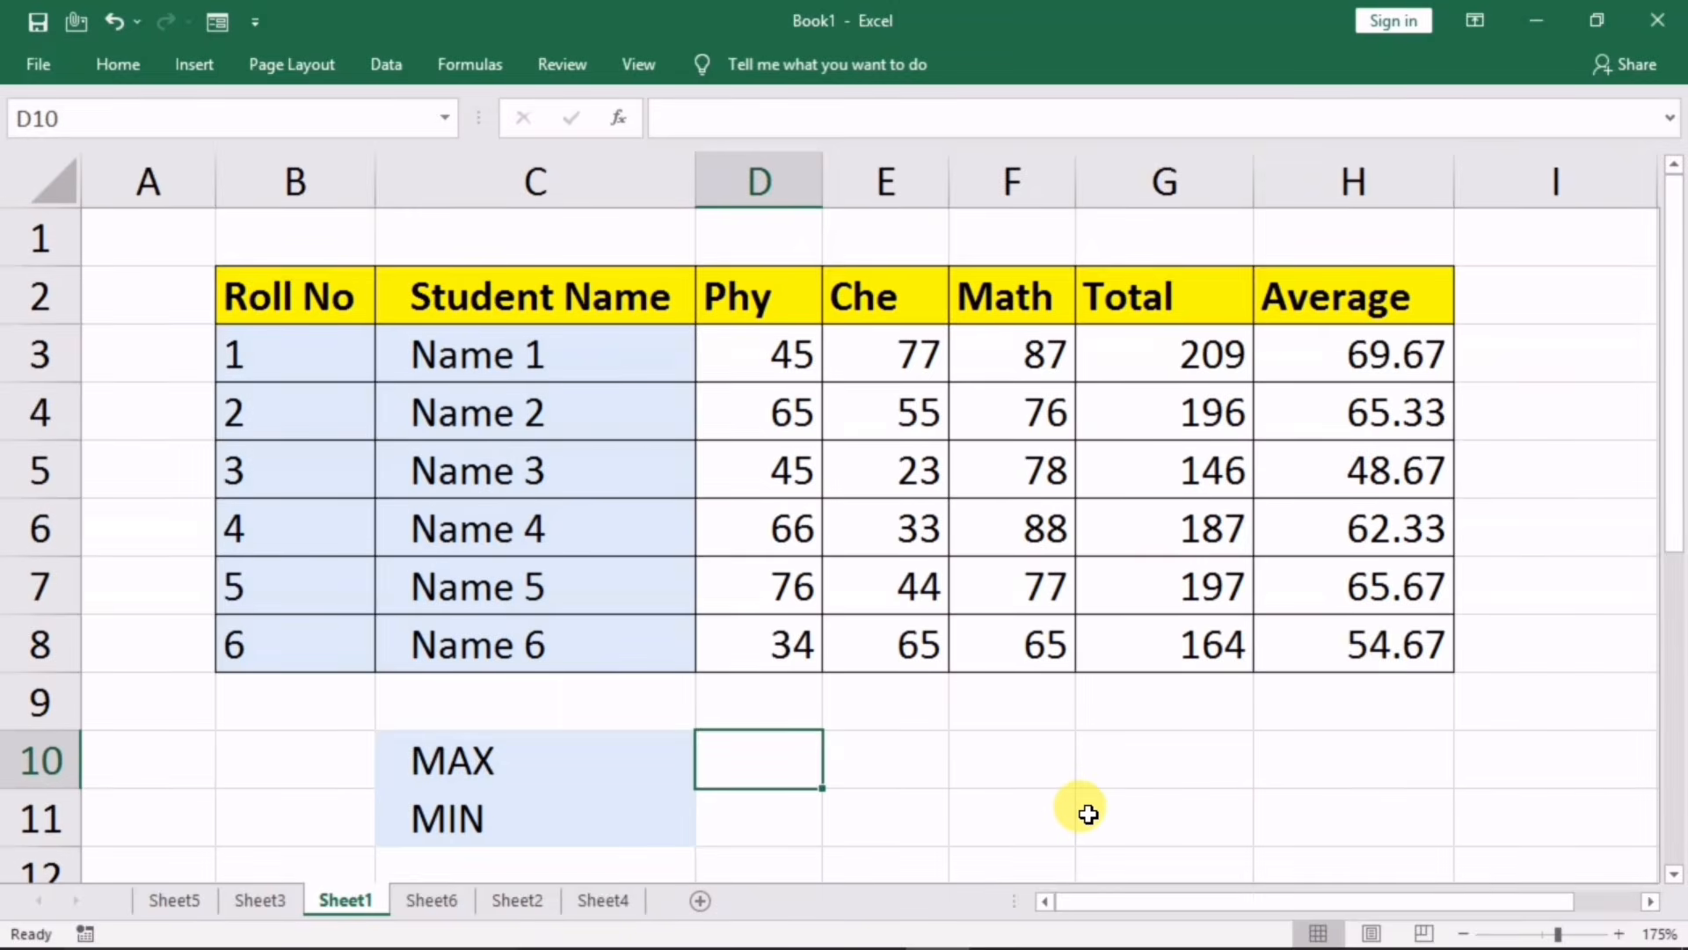
text(=)
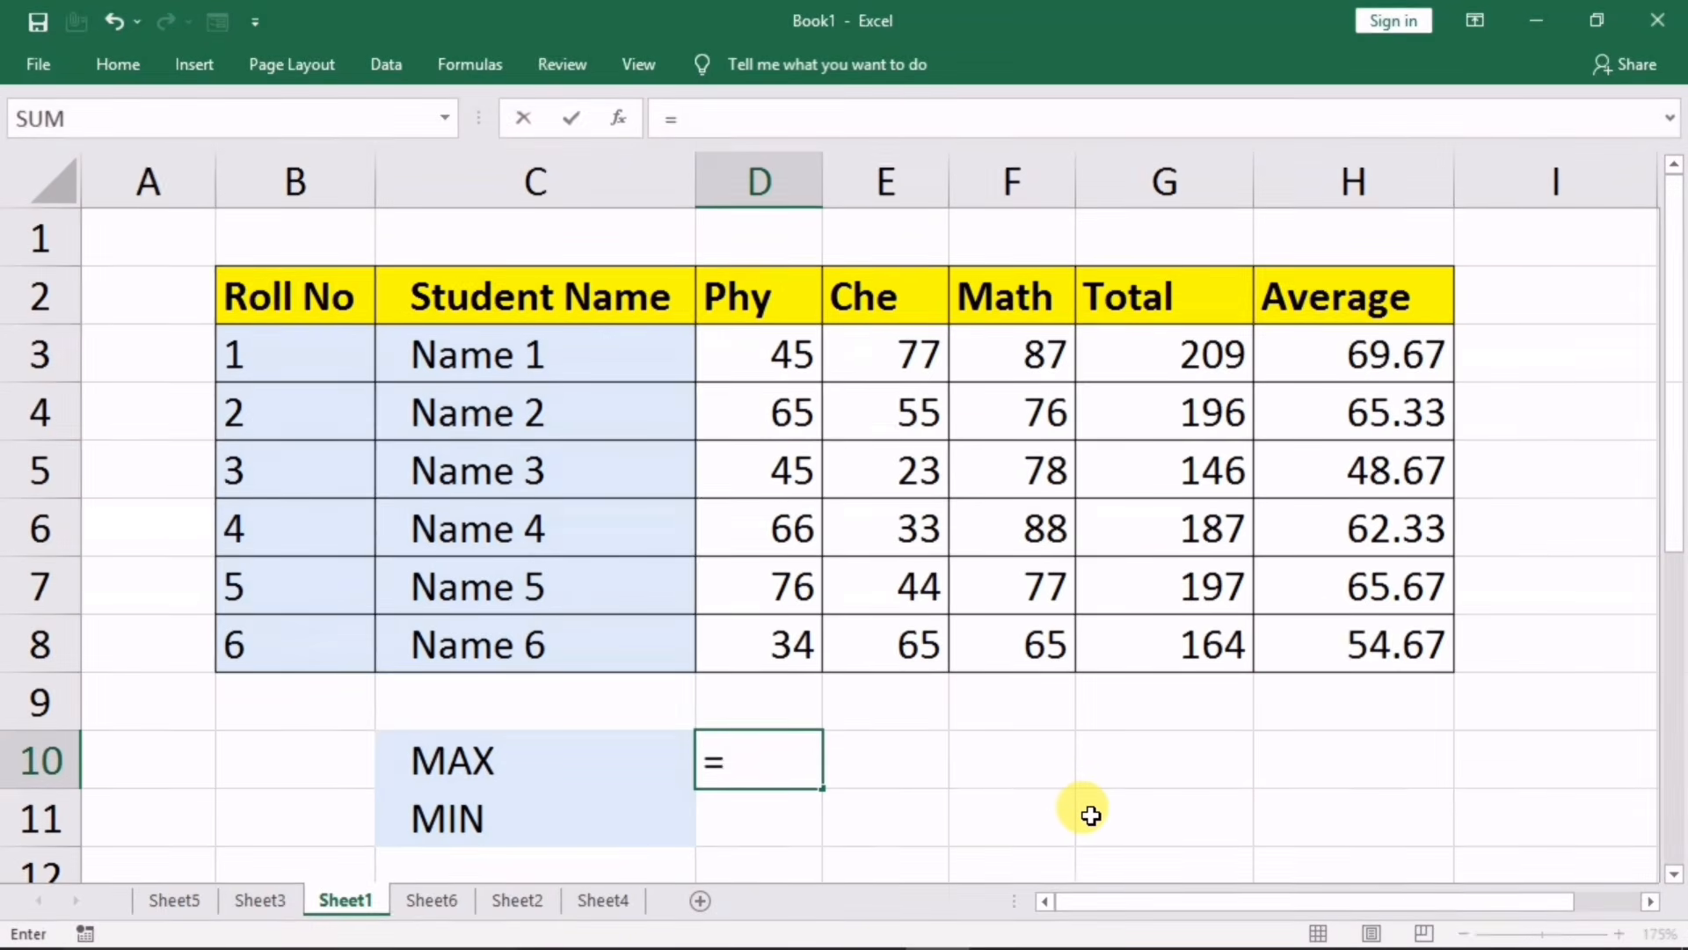
text(max()
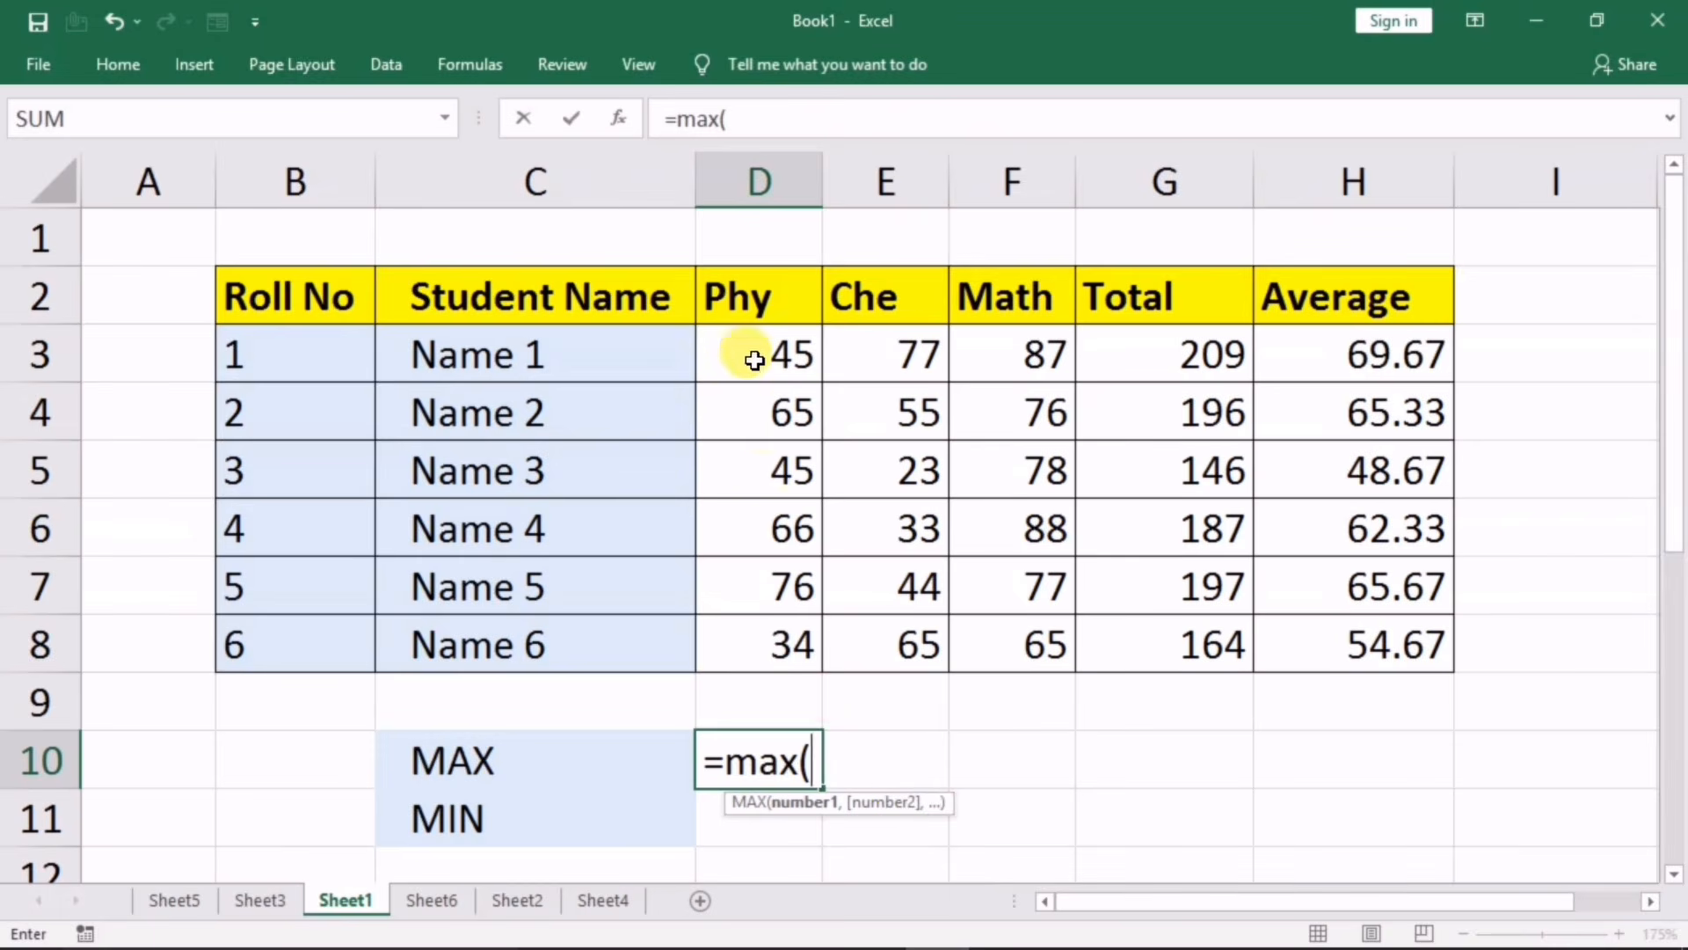
drag(718, 605, 716, 629)
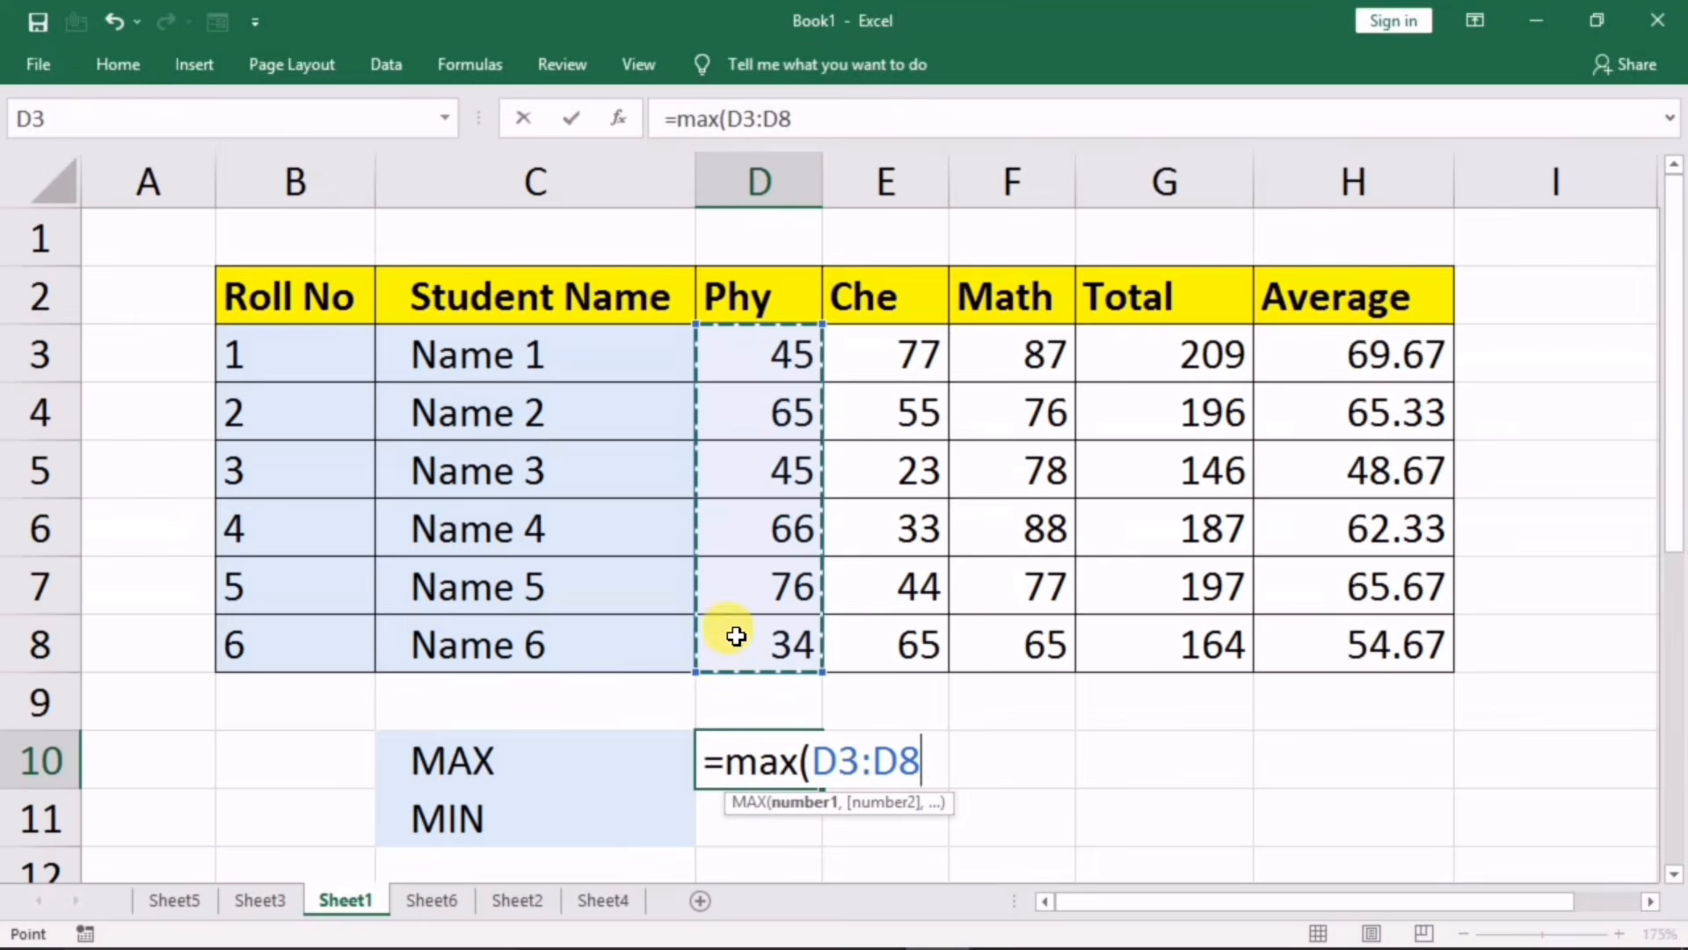
text())
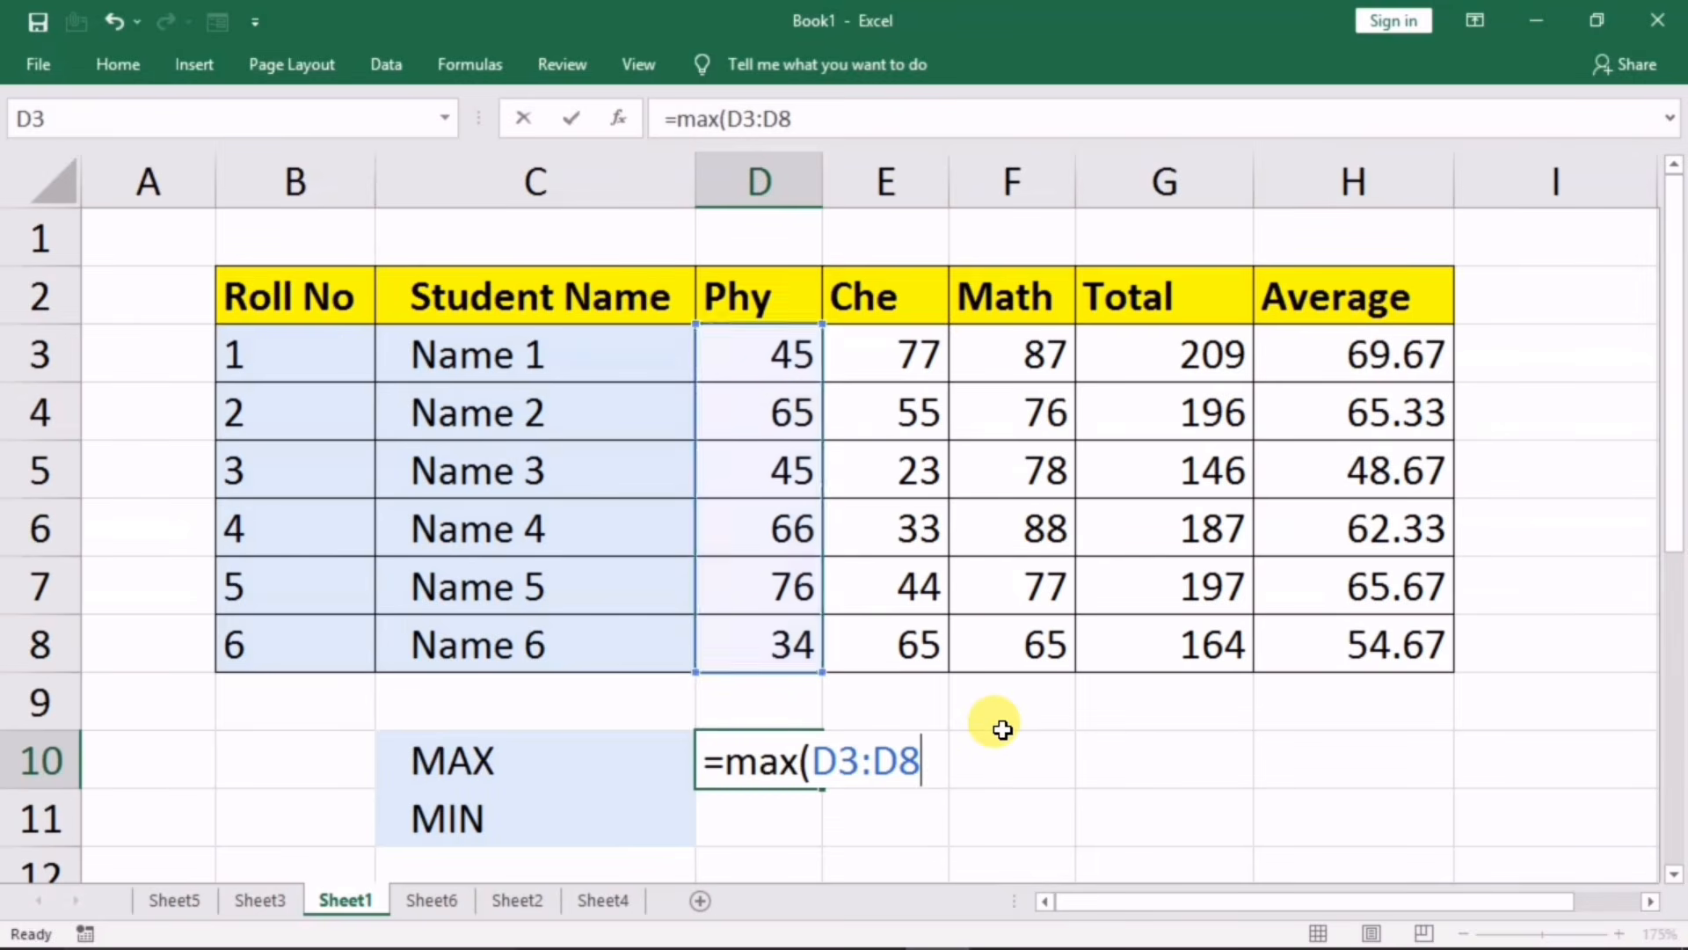
key(Return)
drag(771, 370, 731, 626)
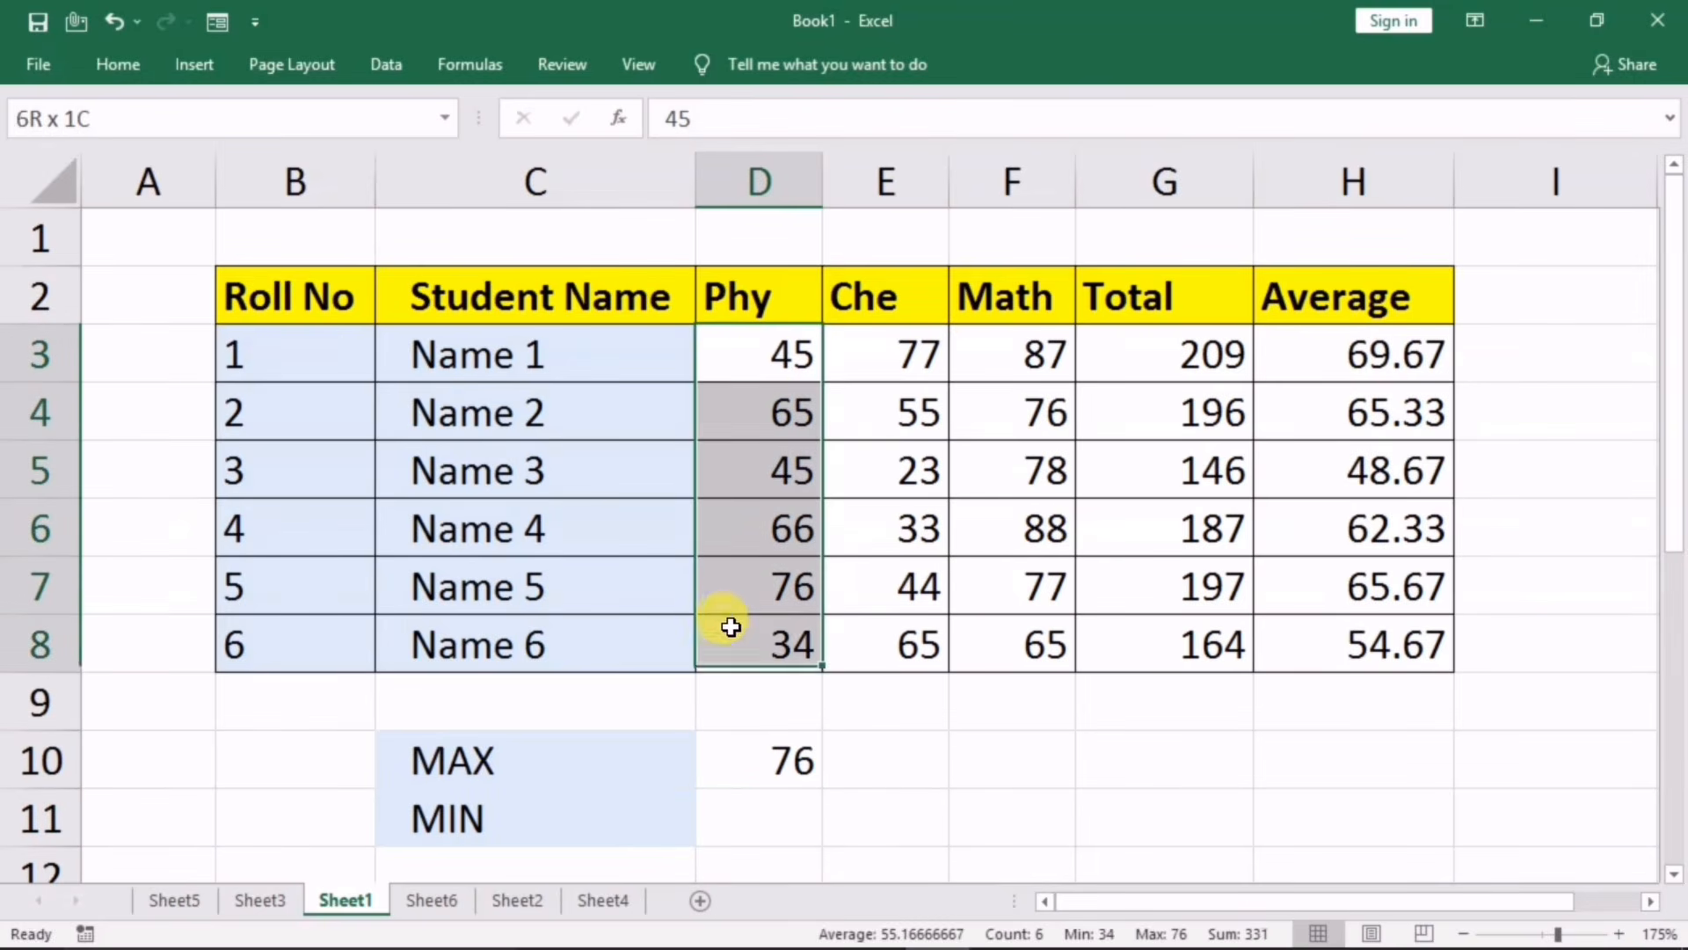
click(758, 756)
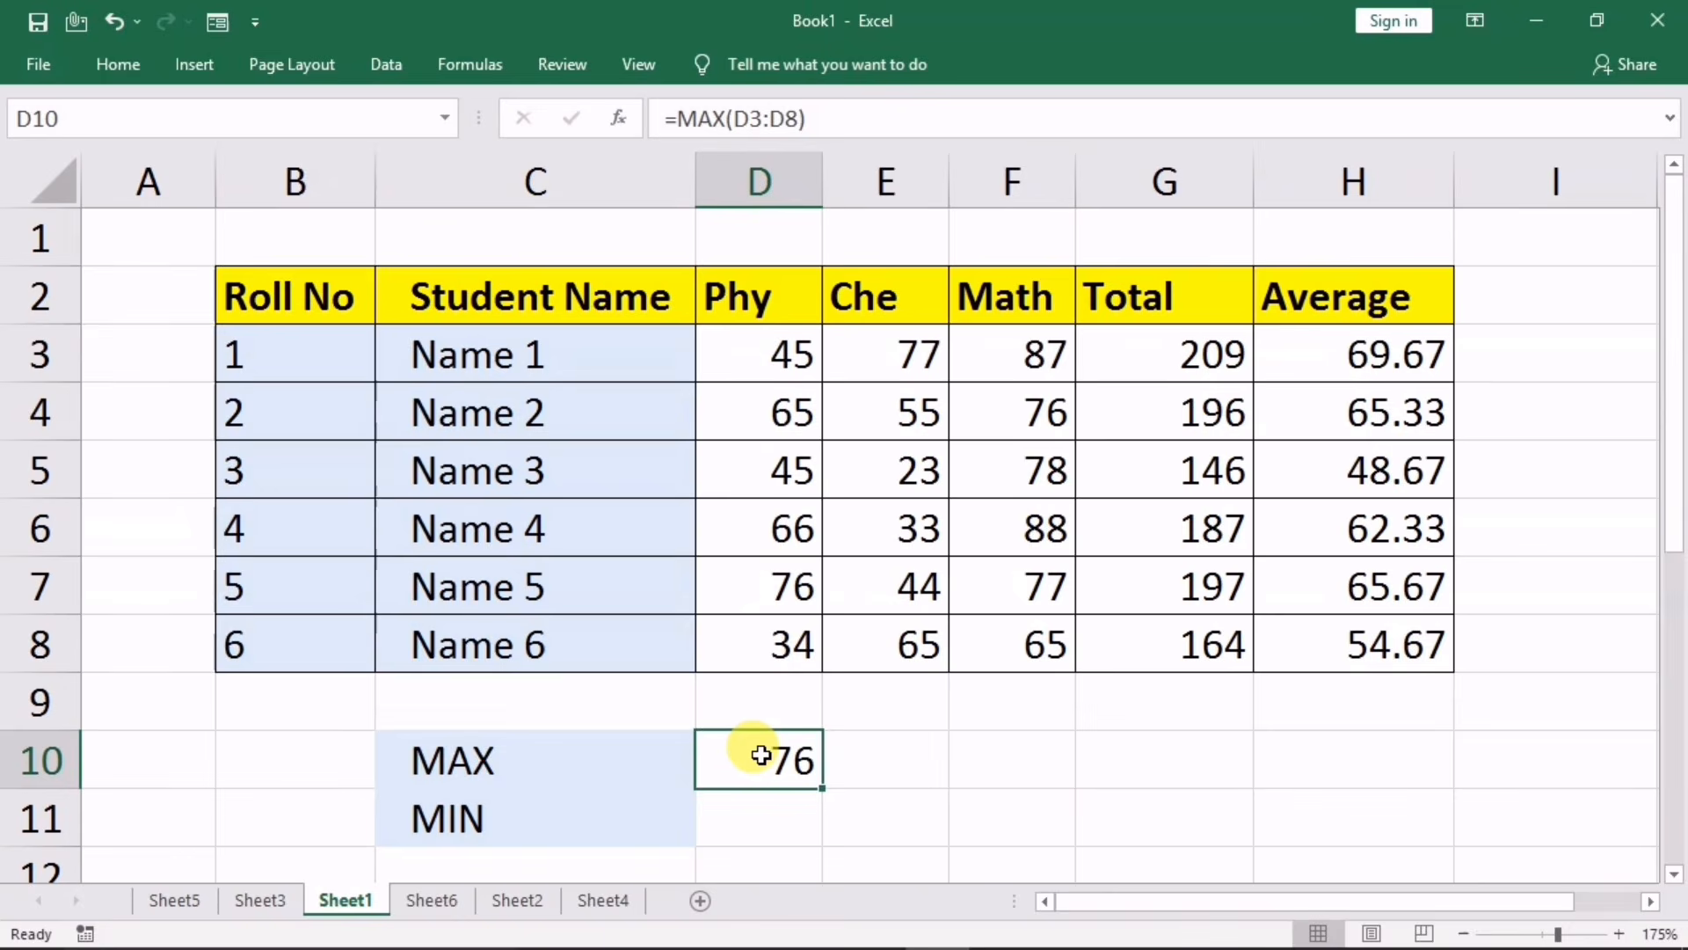
Step: Fill the MAX formula from D10 across to F10 for the Che and Math columns
click(870, 756)
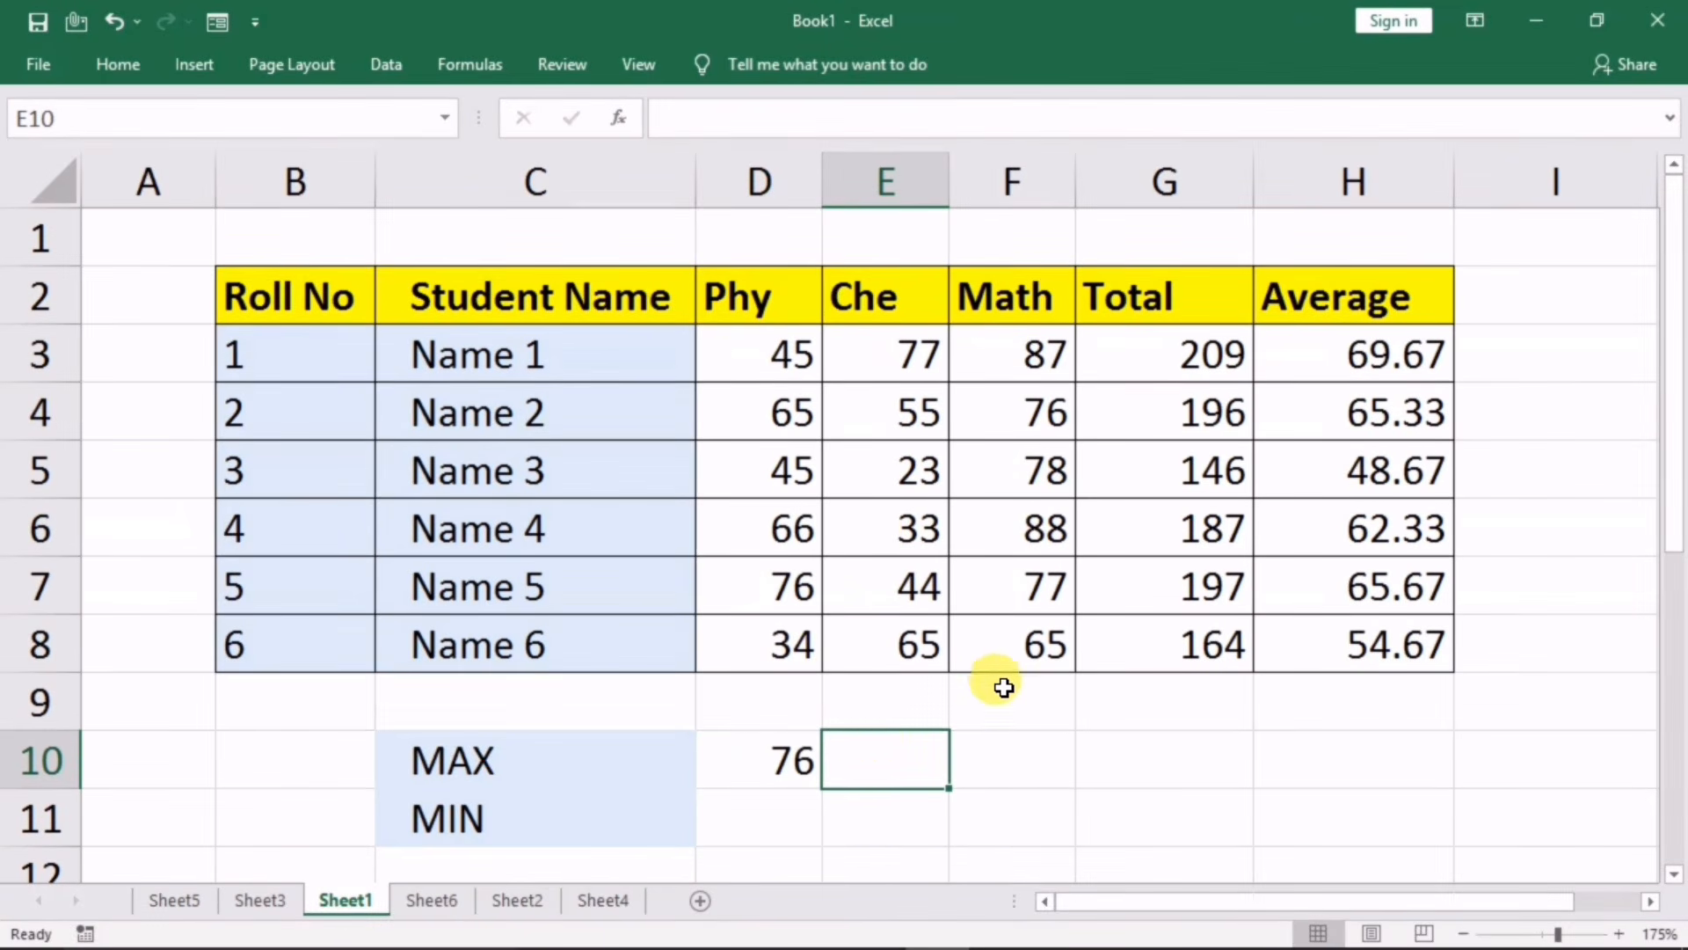
click(987, 748)
click(791, 757)
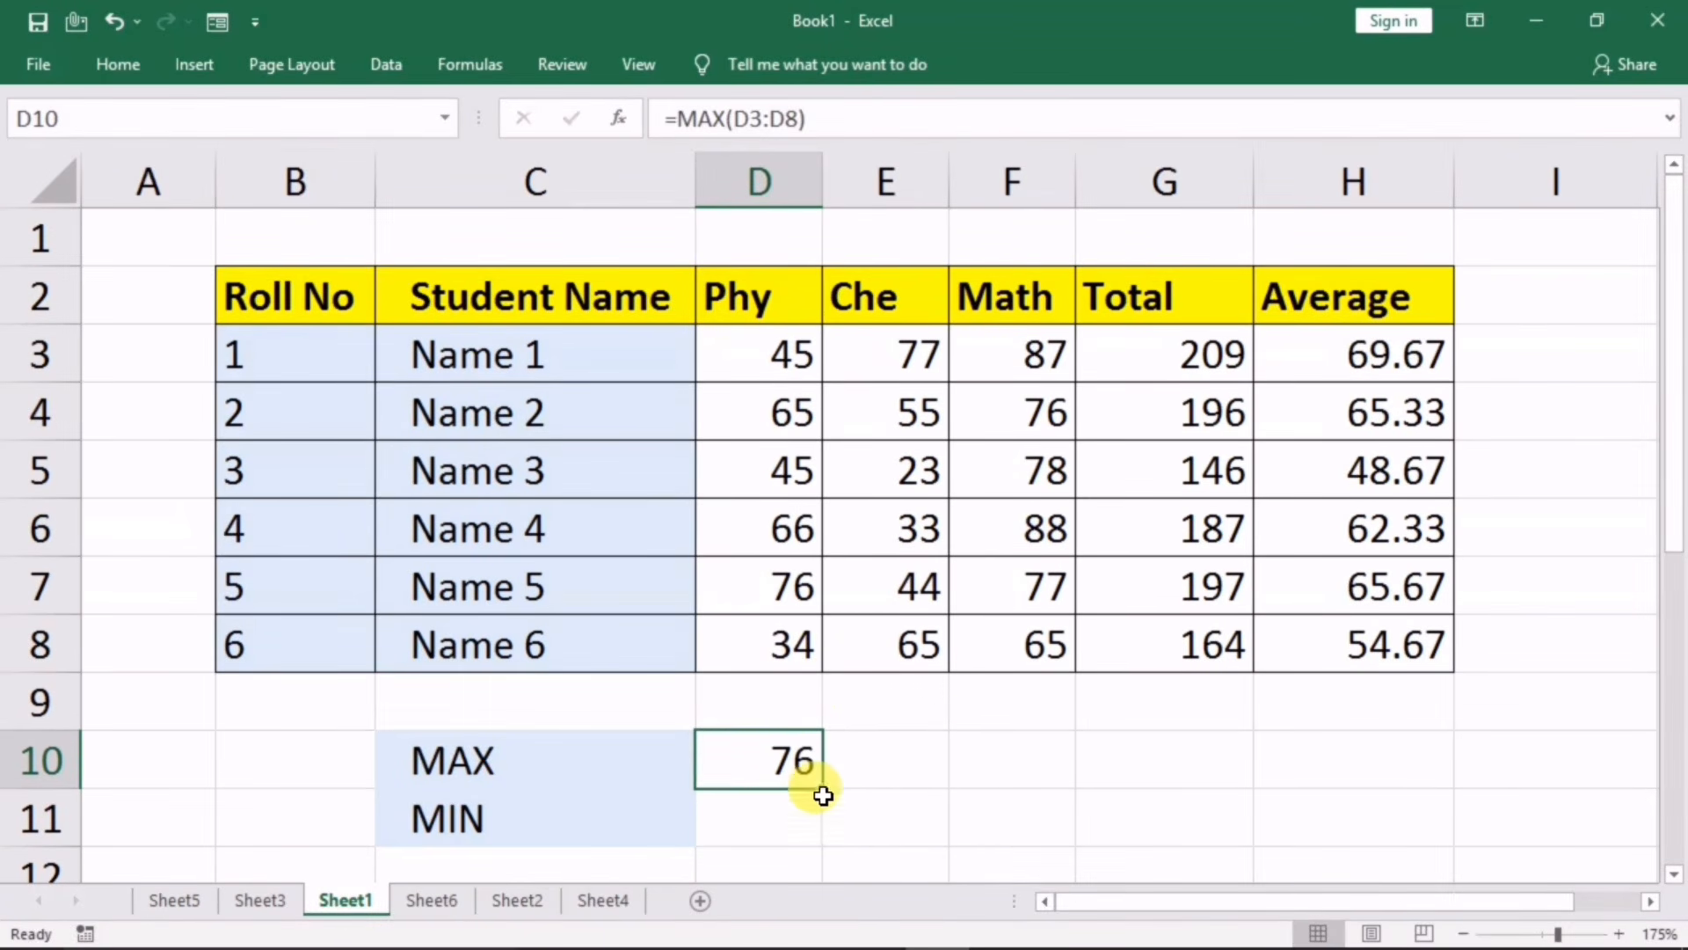
drag(822, 789, 1087, 785)
Step: Check the range used by the MAX formula in F10, and fill it across to H10 for Total and Average
click(1022, 766)
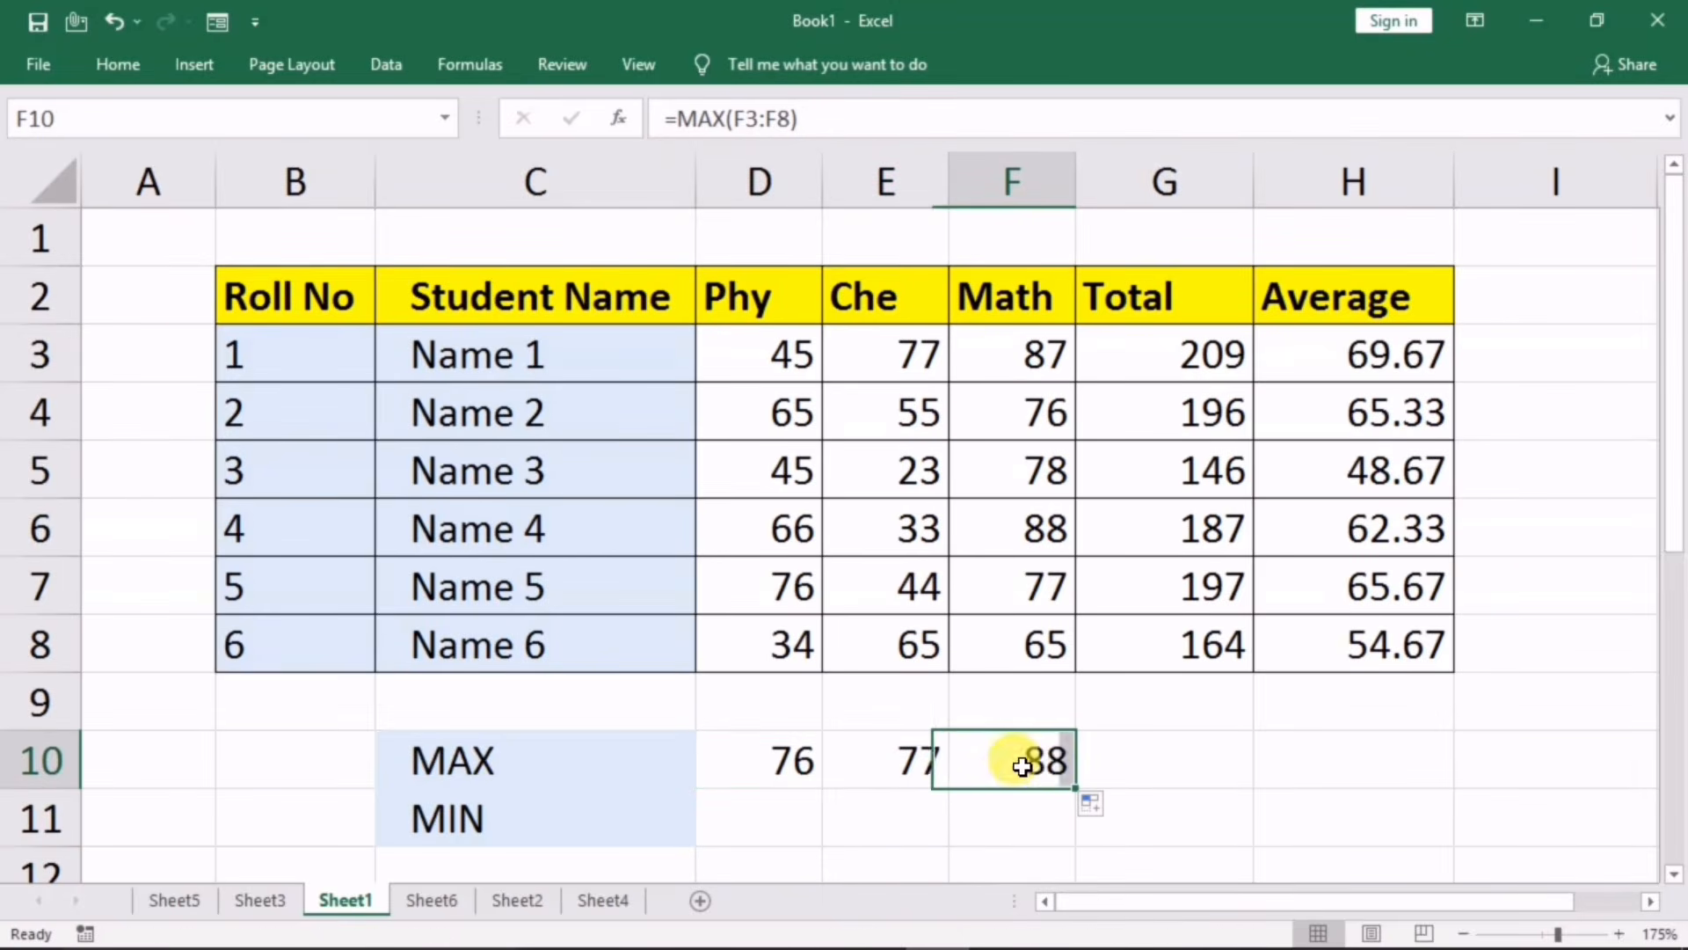
double_click(1011, 764)
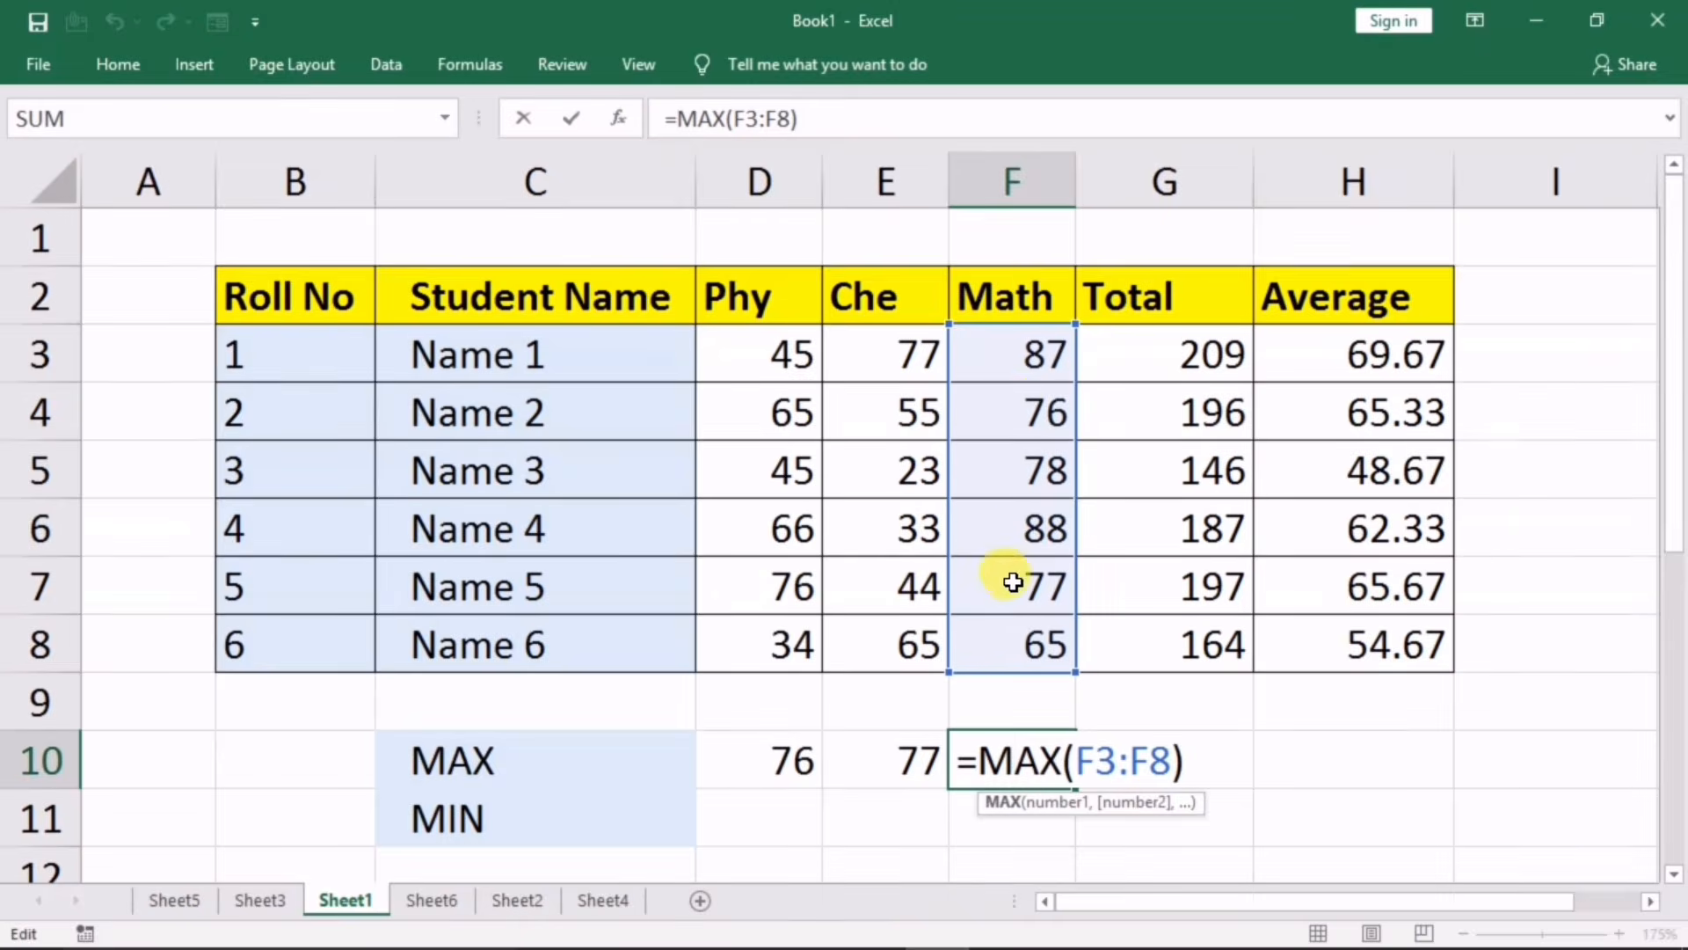
key(Return)
click(991, 768)
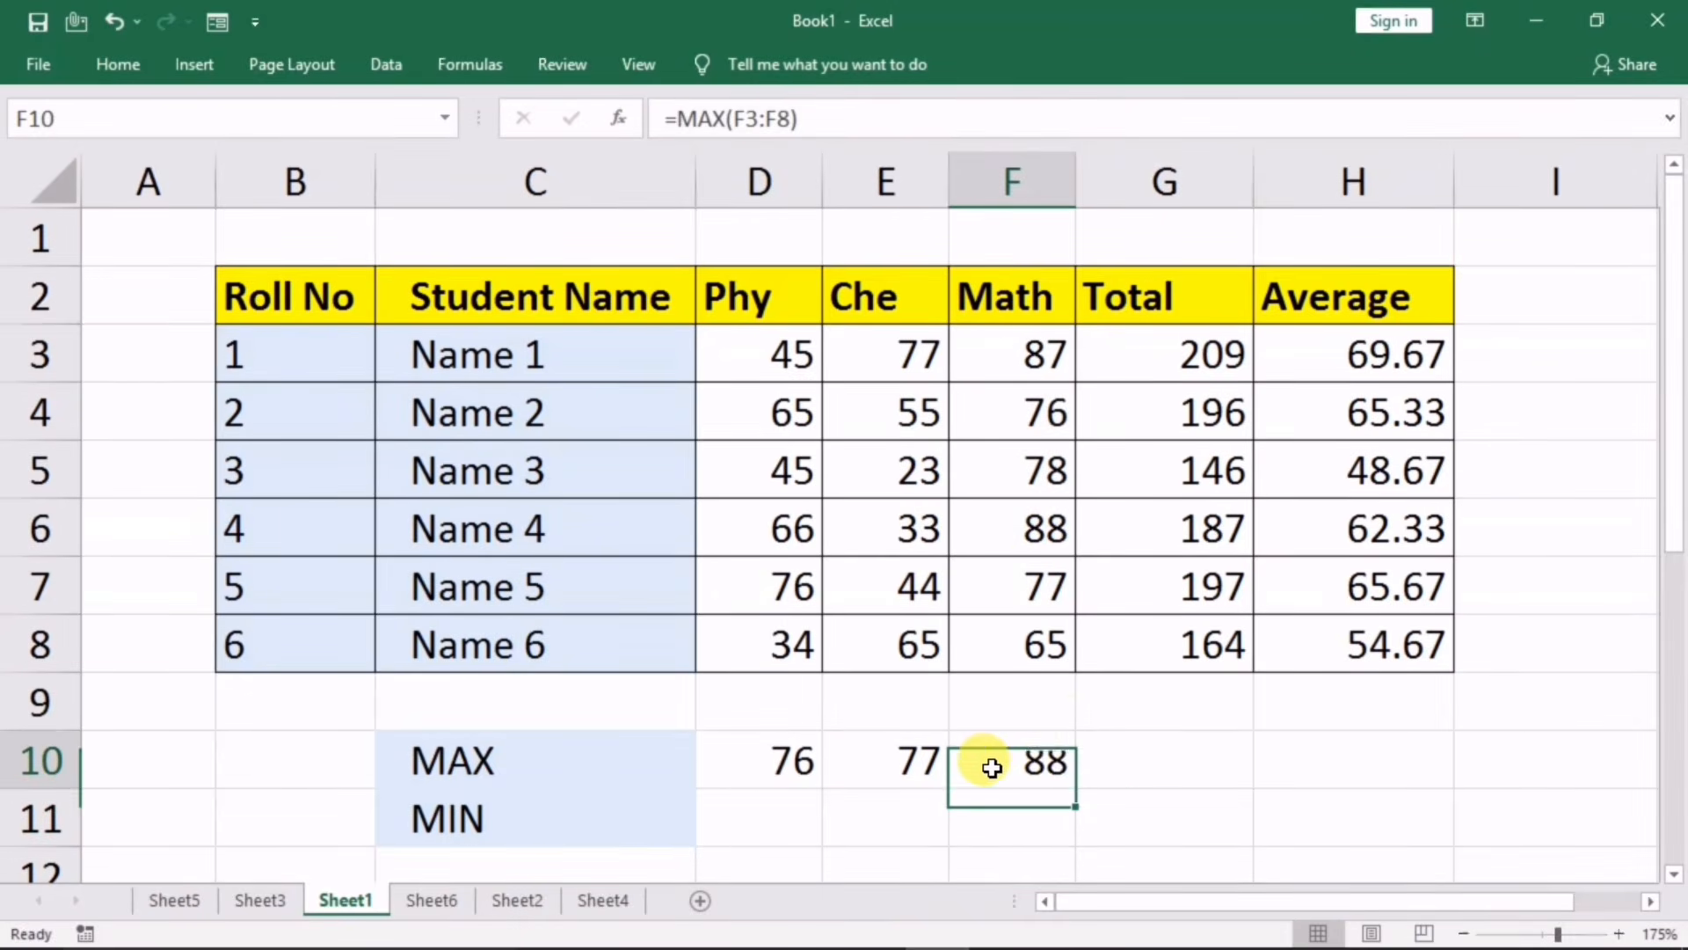
drag(1074, 790, 1380, 767)
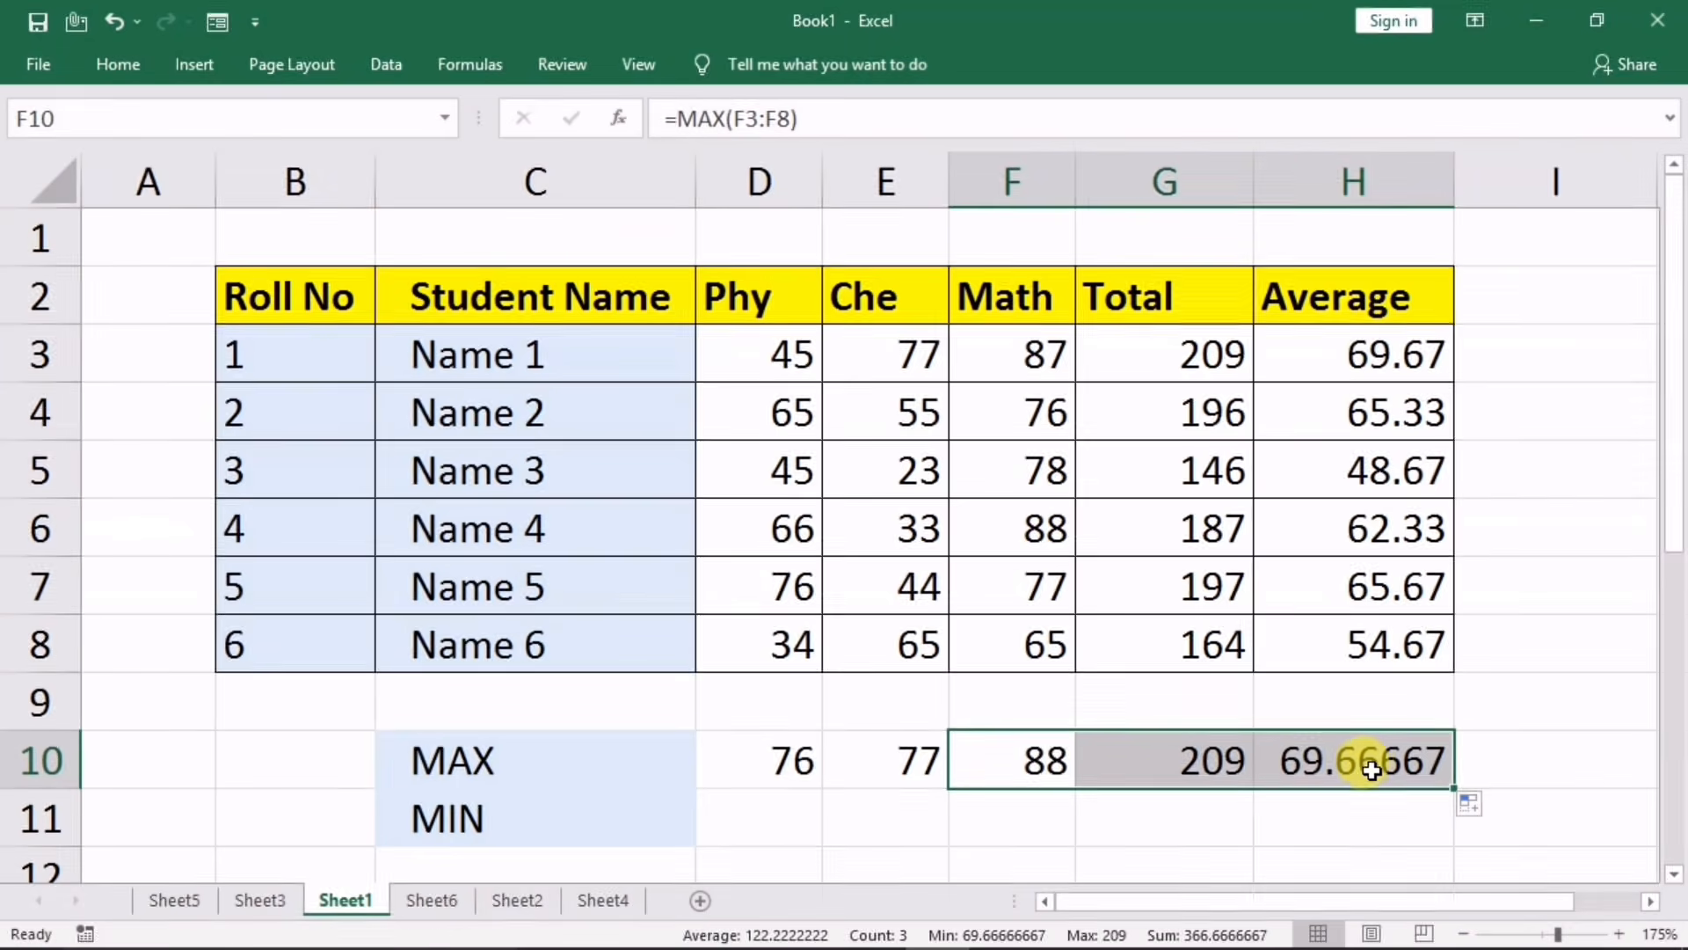
Step: Enter =MIN(D3:D8) in D11 for the lowest Phy mark and fill the formula across to H11
click(781, 795)
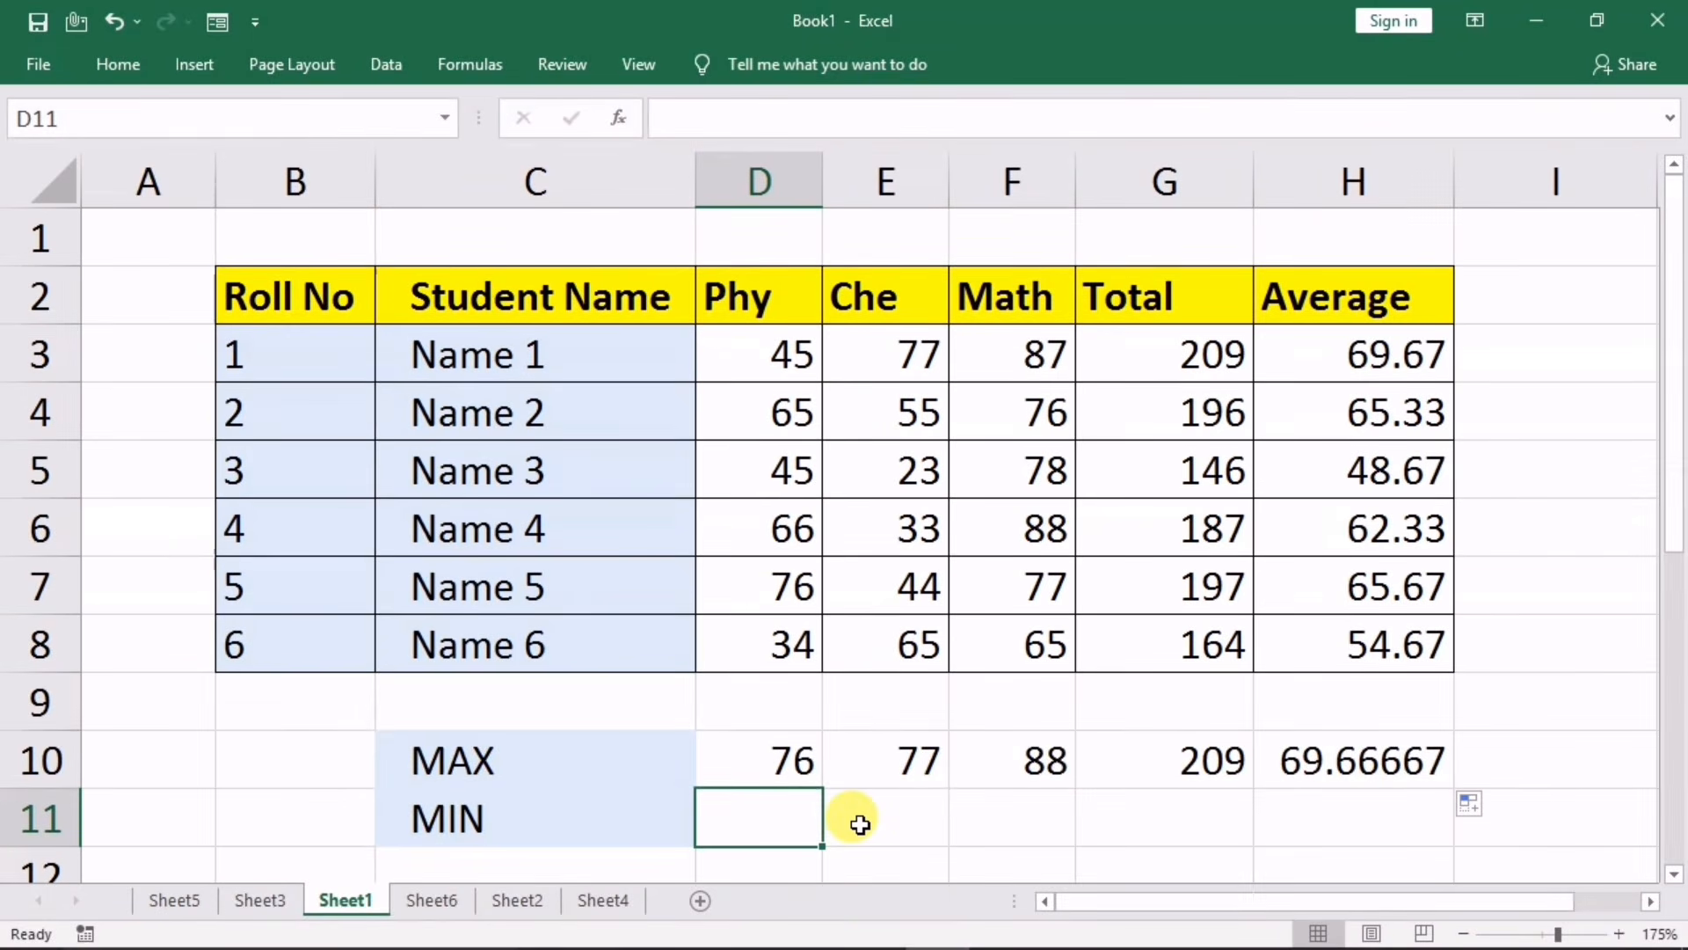
text(=m)
text(in)
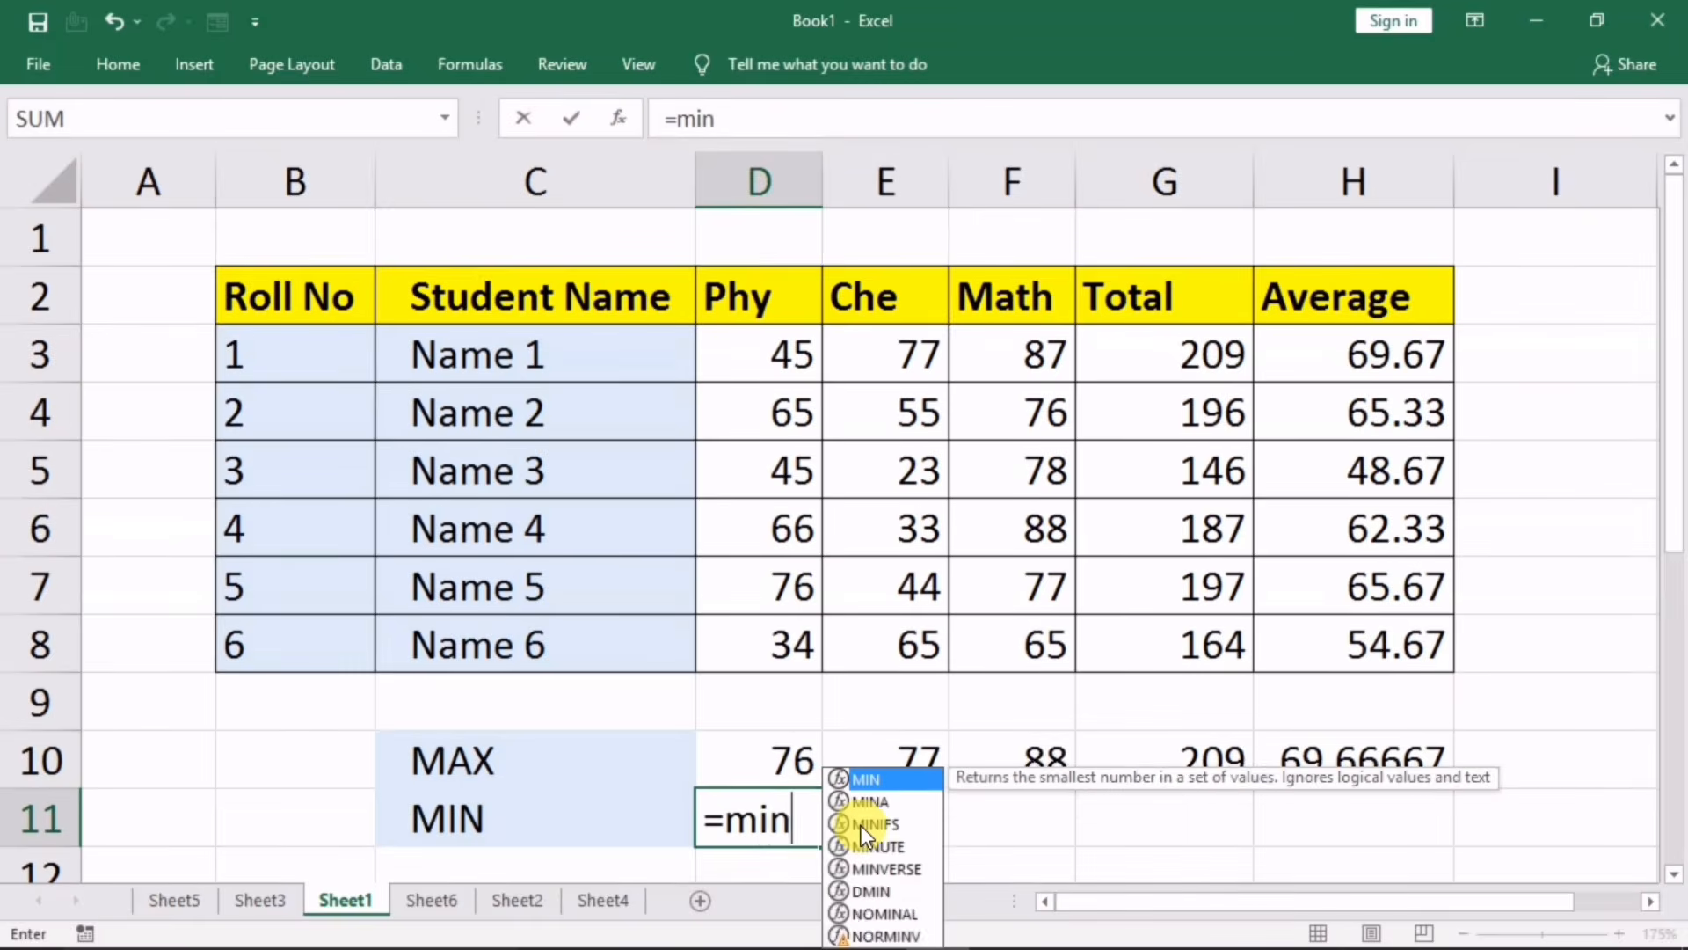
key(Tab)
drag(727, 348, 704, 641)
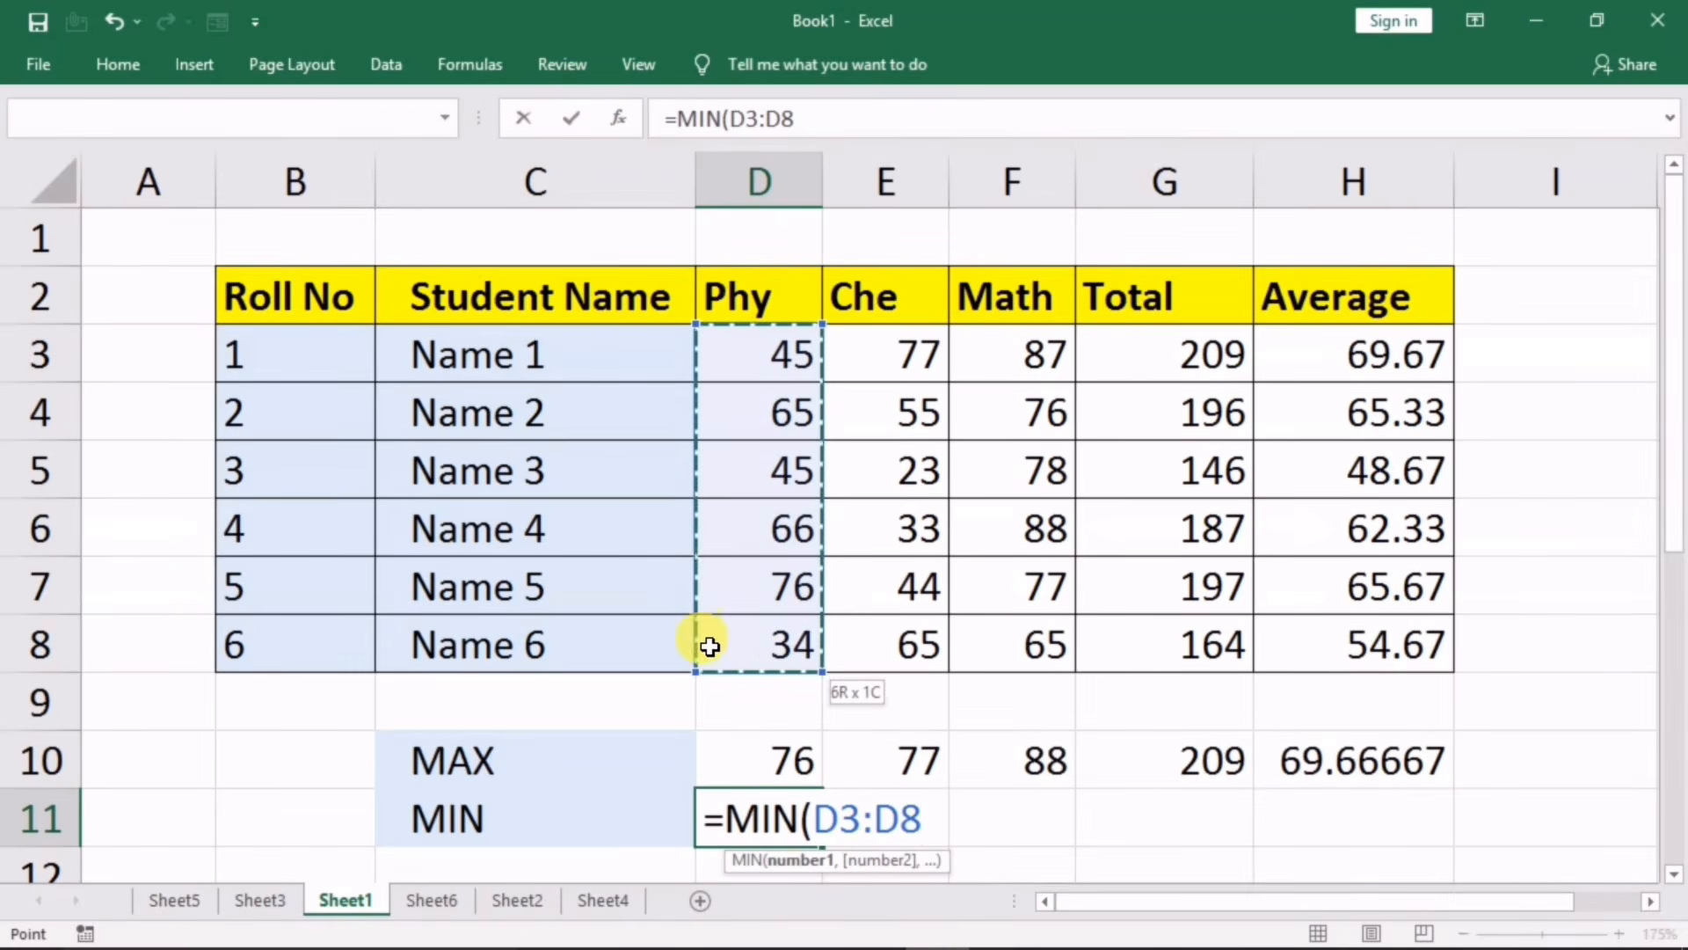
key(Return)
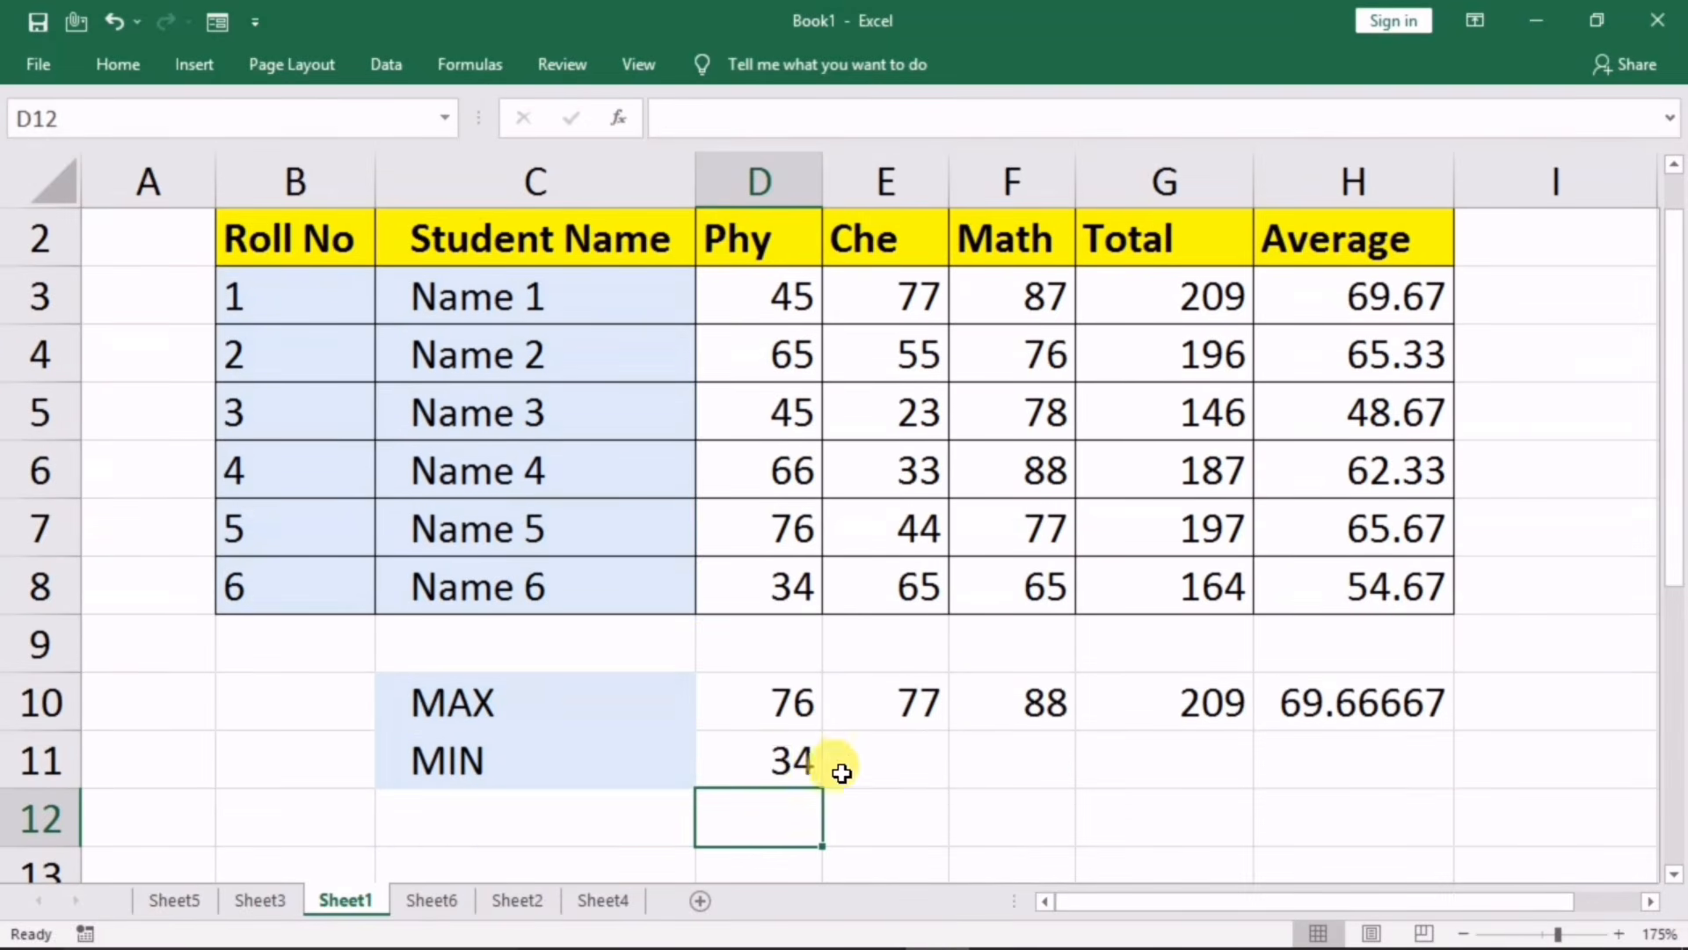
click(778, 765)
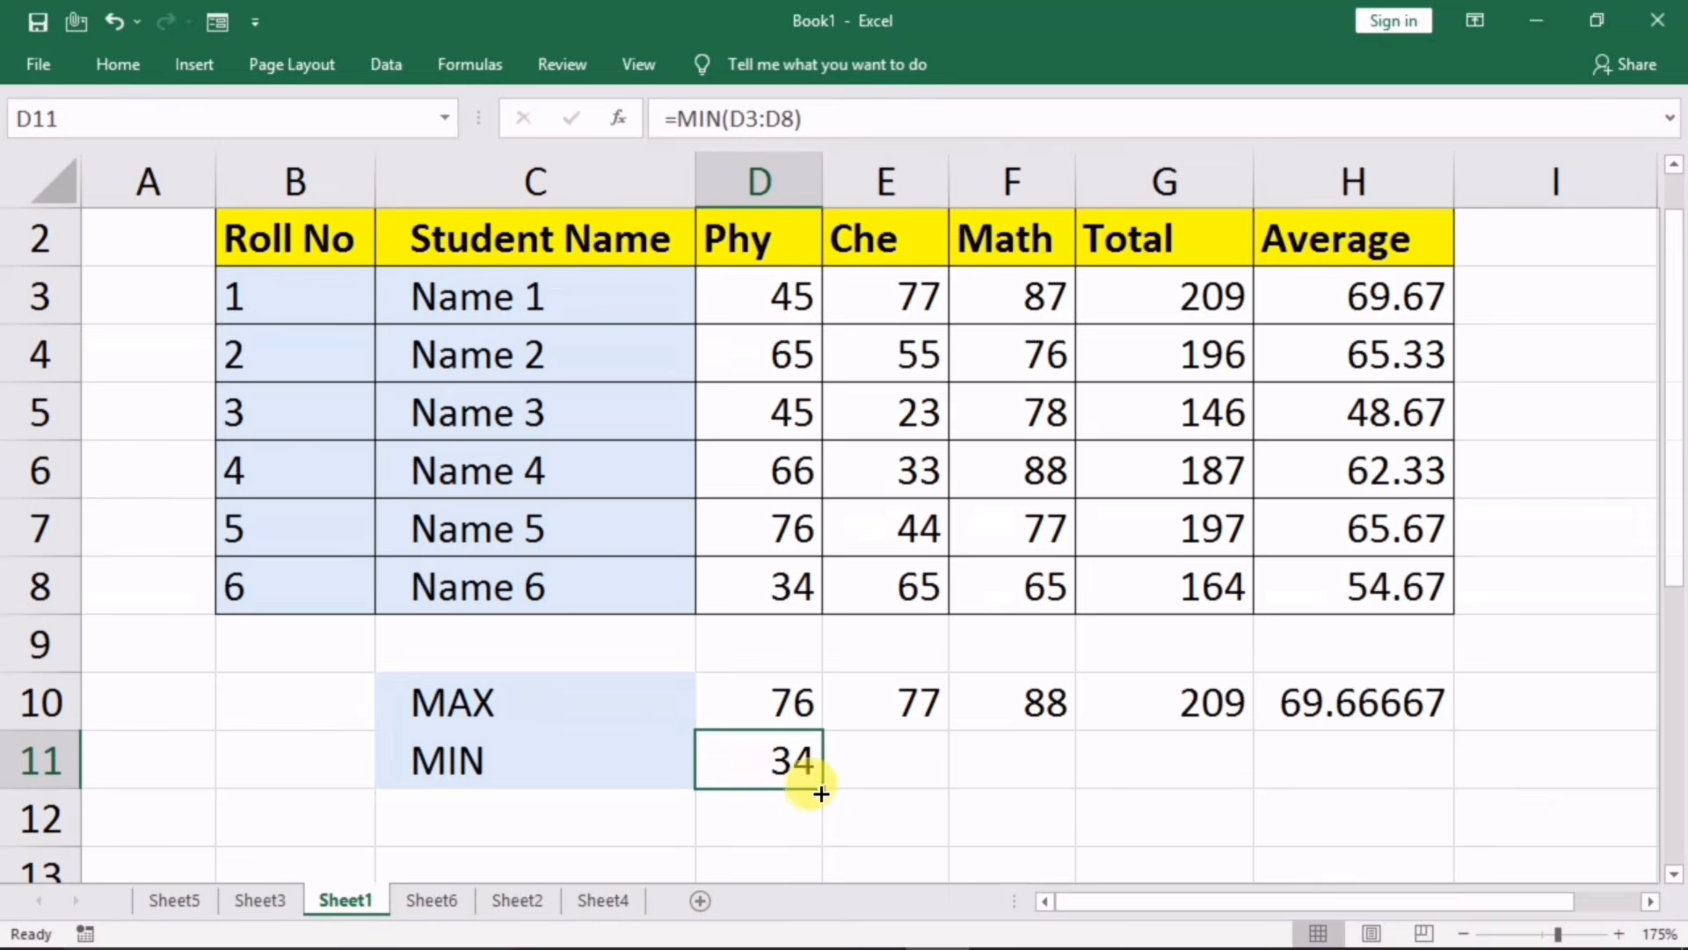
drag(821, 791, 1407, 761)
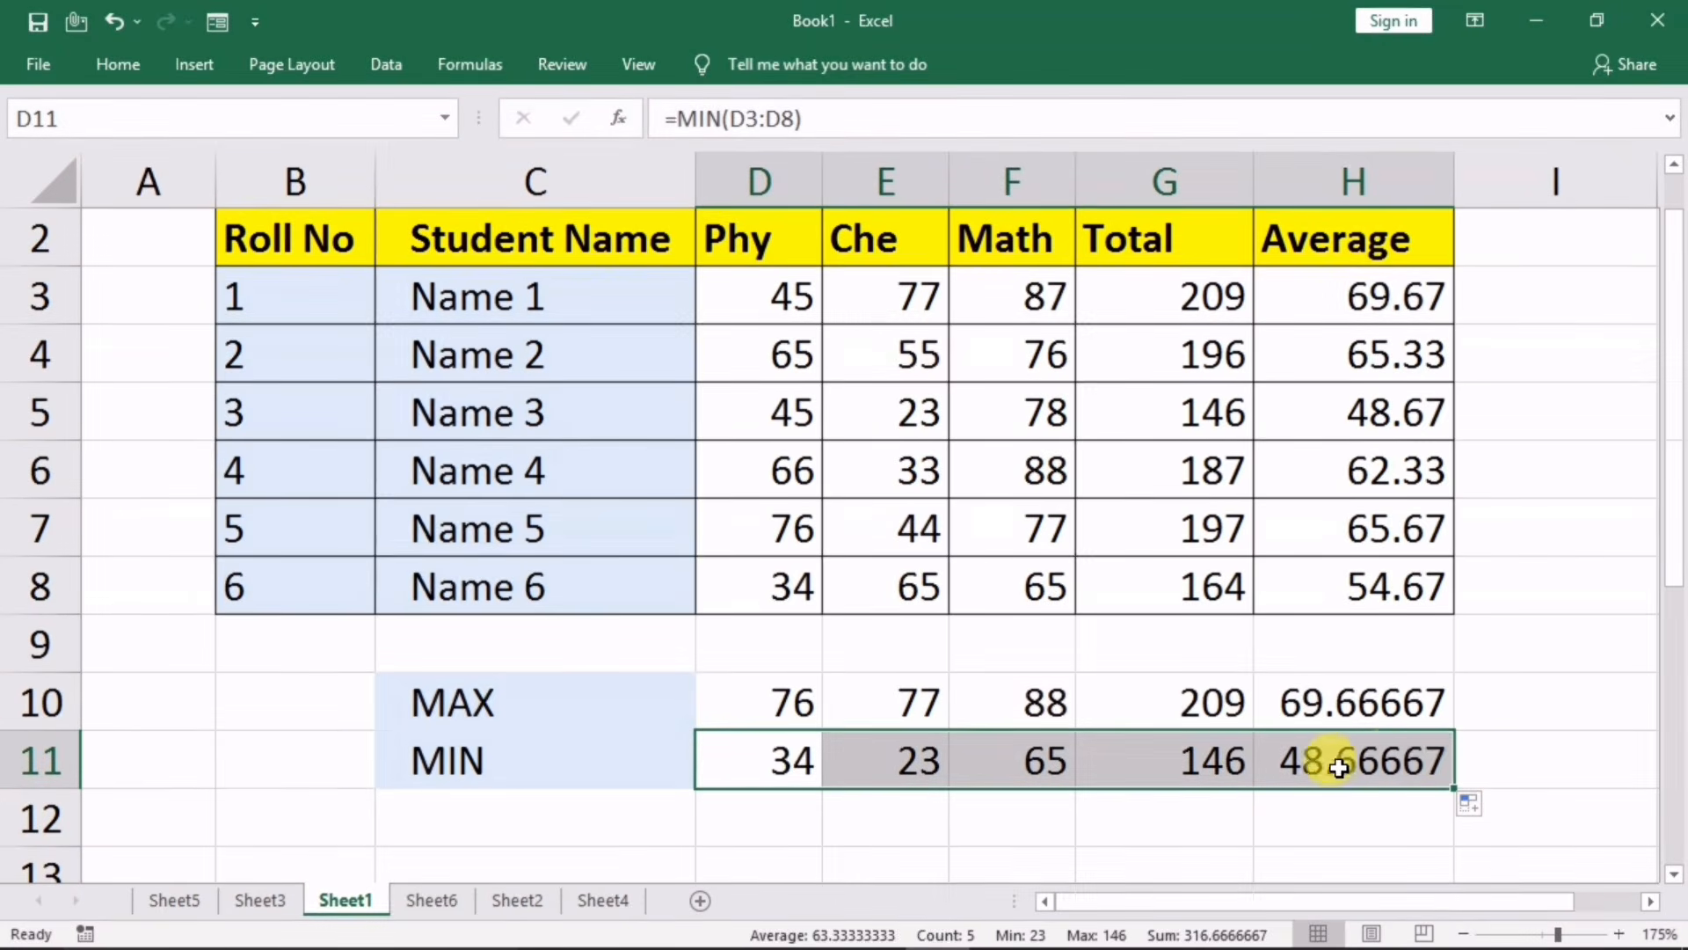
Step: Switch to Sheet4 and examine the Total Sale entries in C3:C12, going through the cells that hold numbers
click(516, 900)
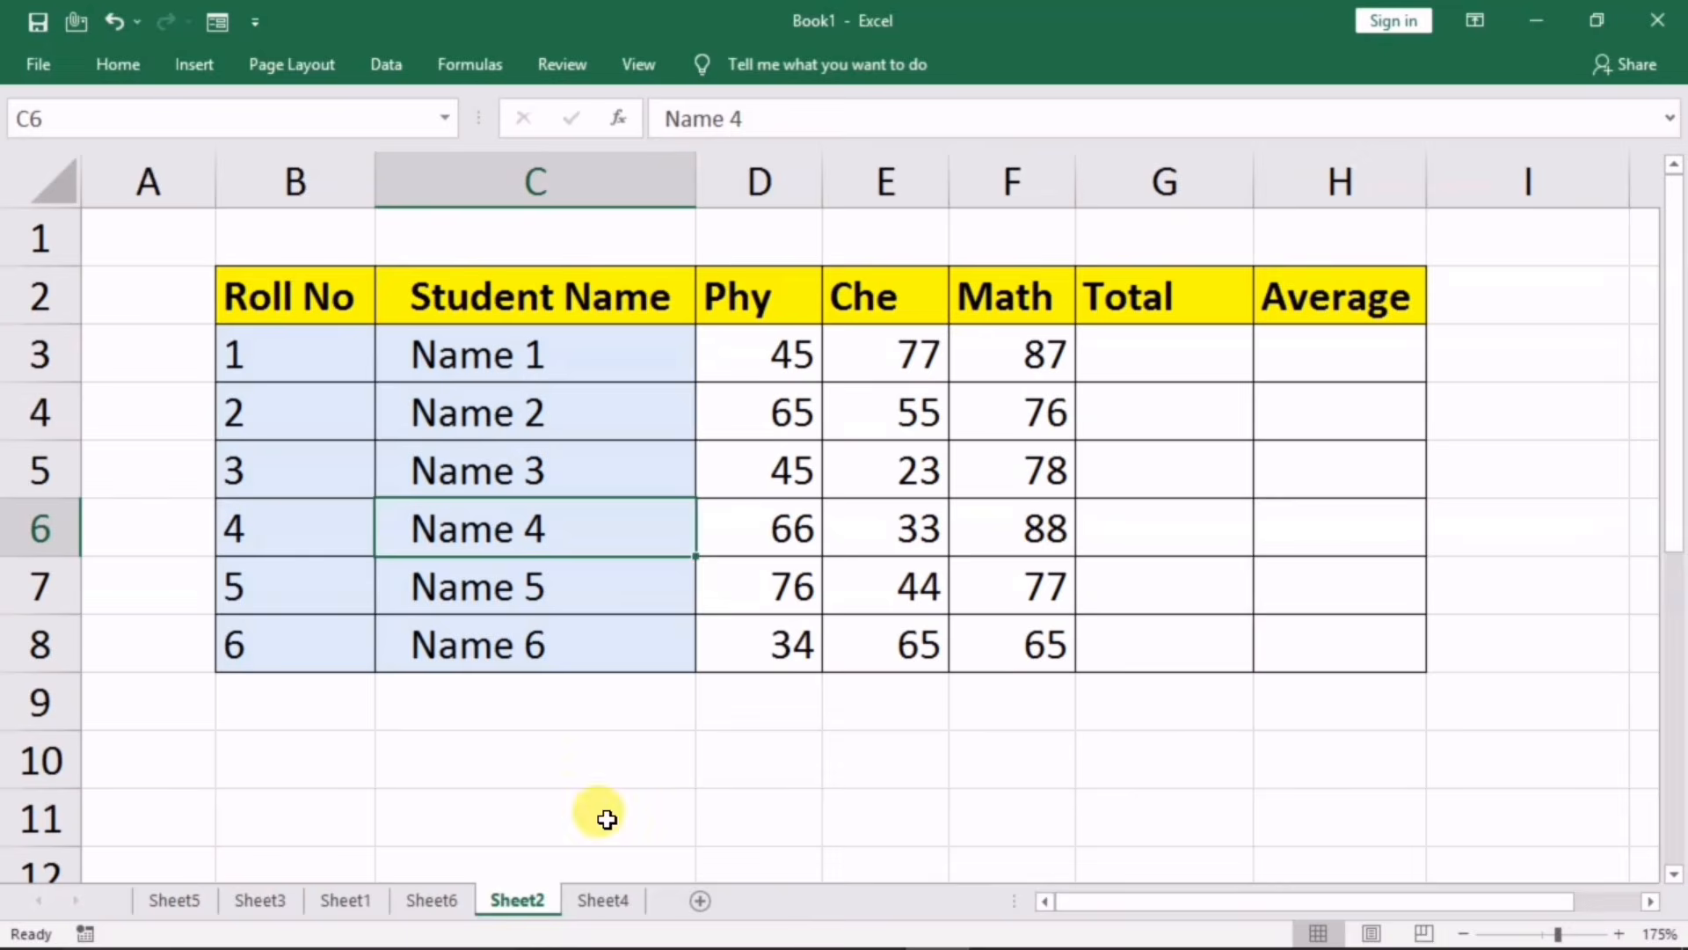
click(594, 900)
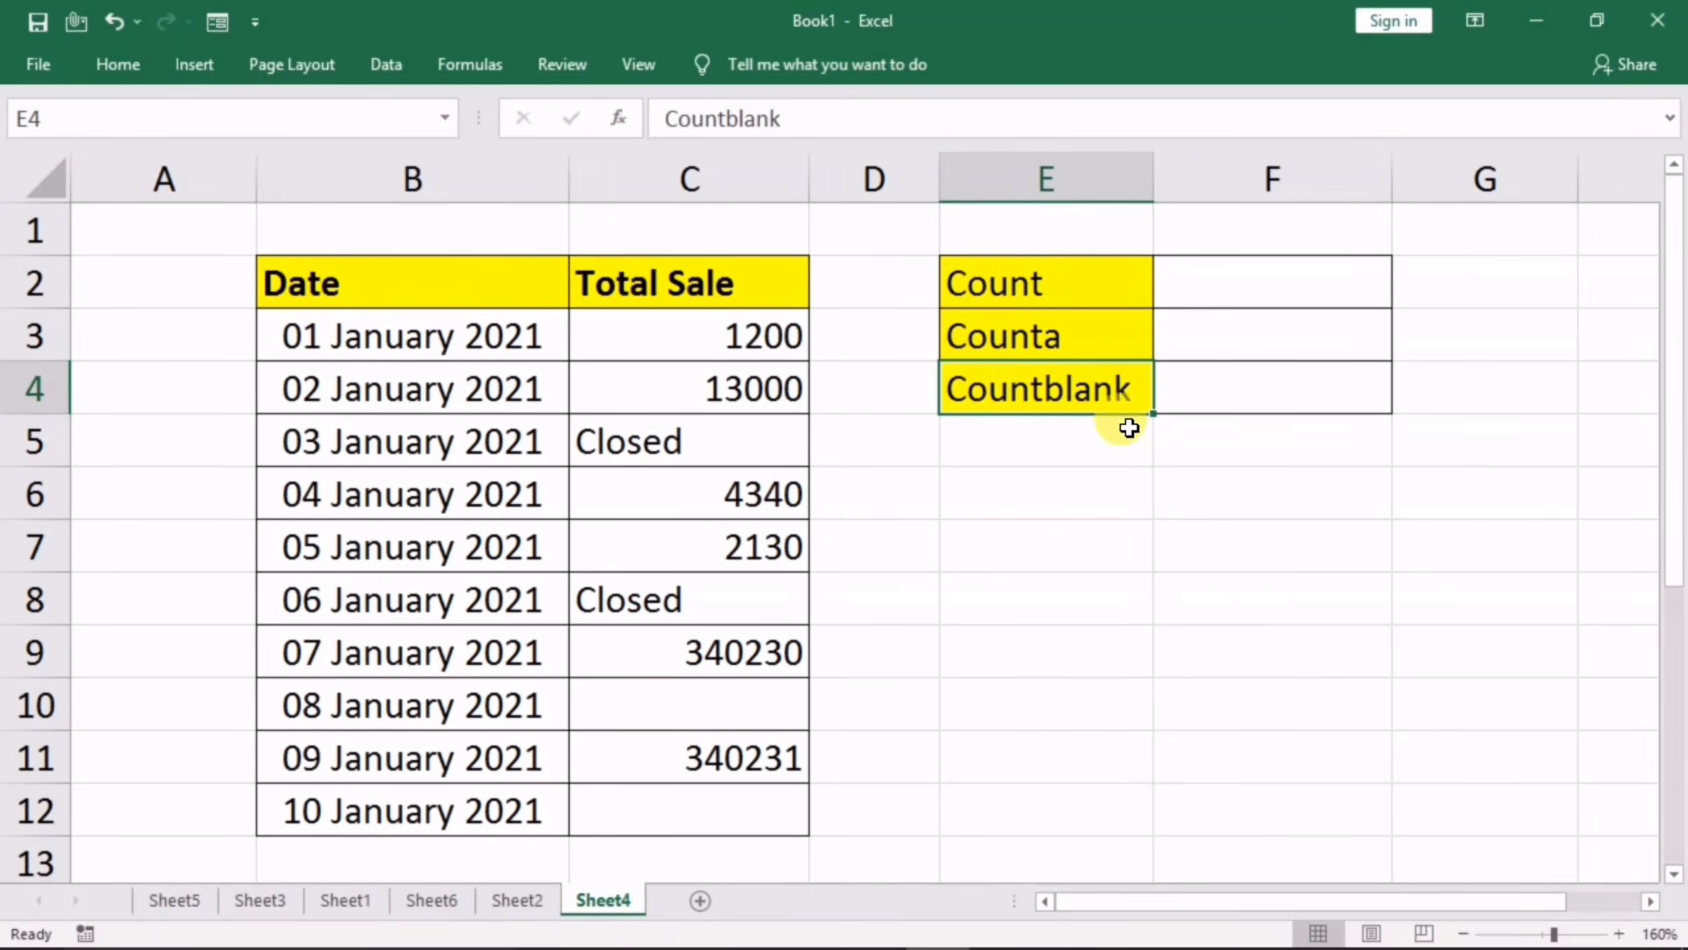
click(1190, 288)
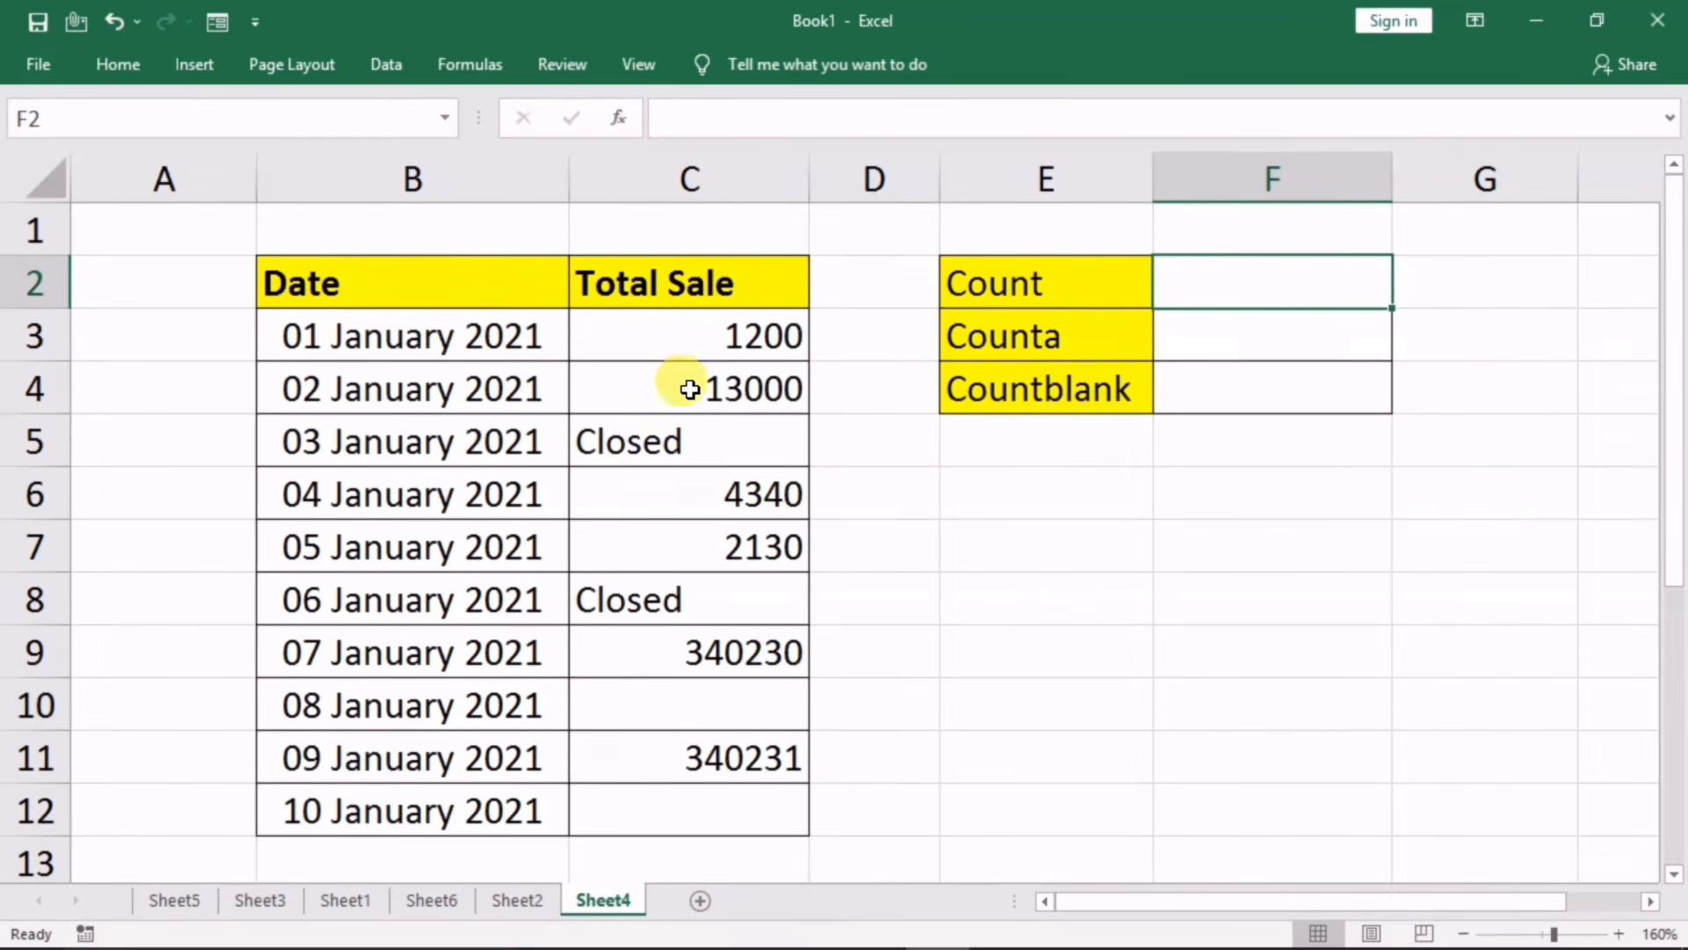
click(665, 334)
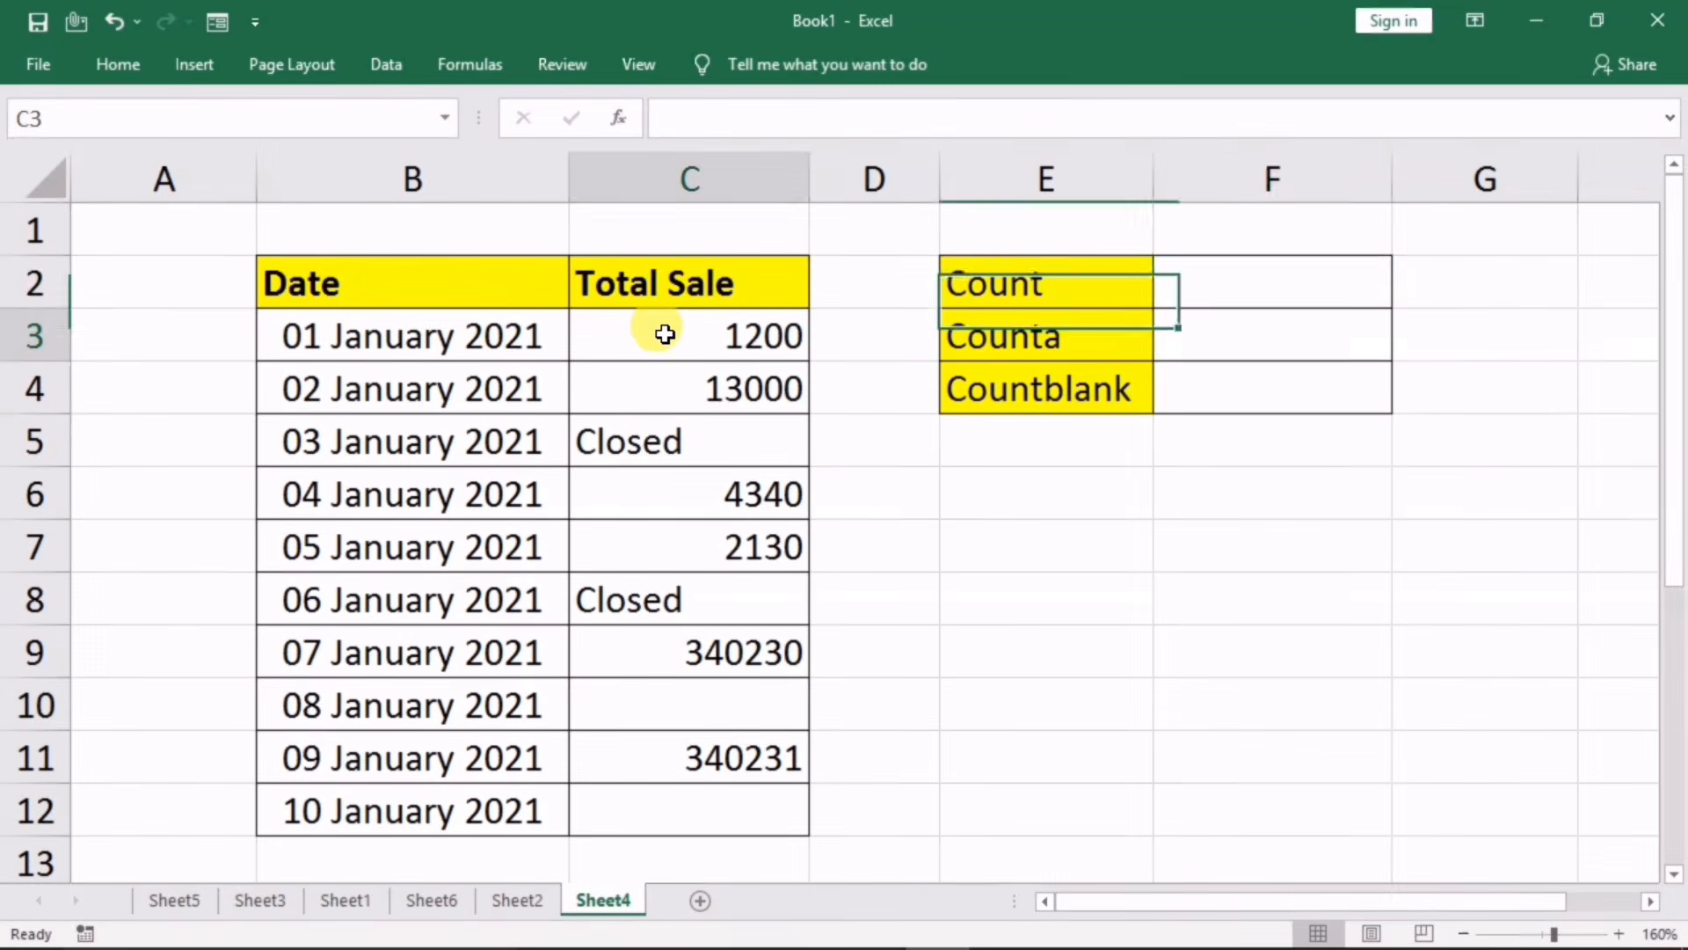
click(652, 377)
click(667, 483)
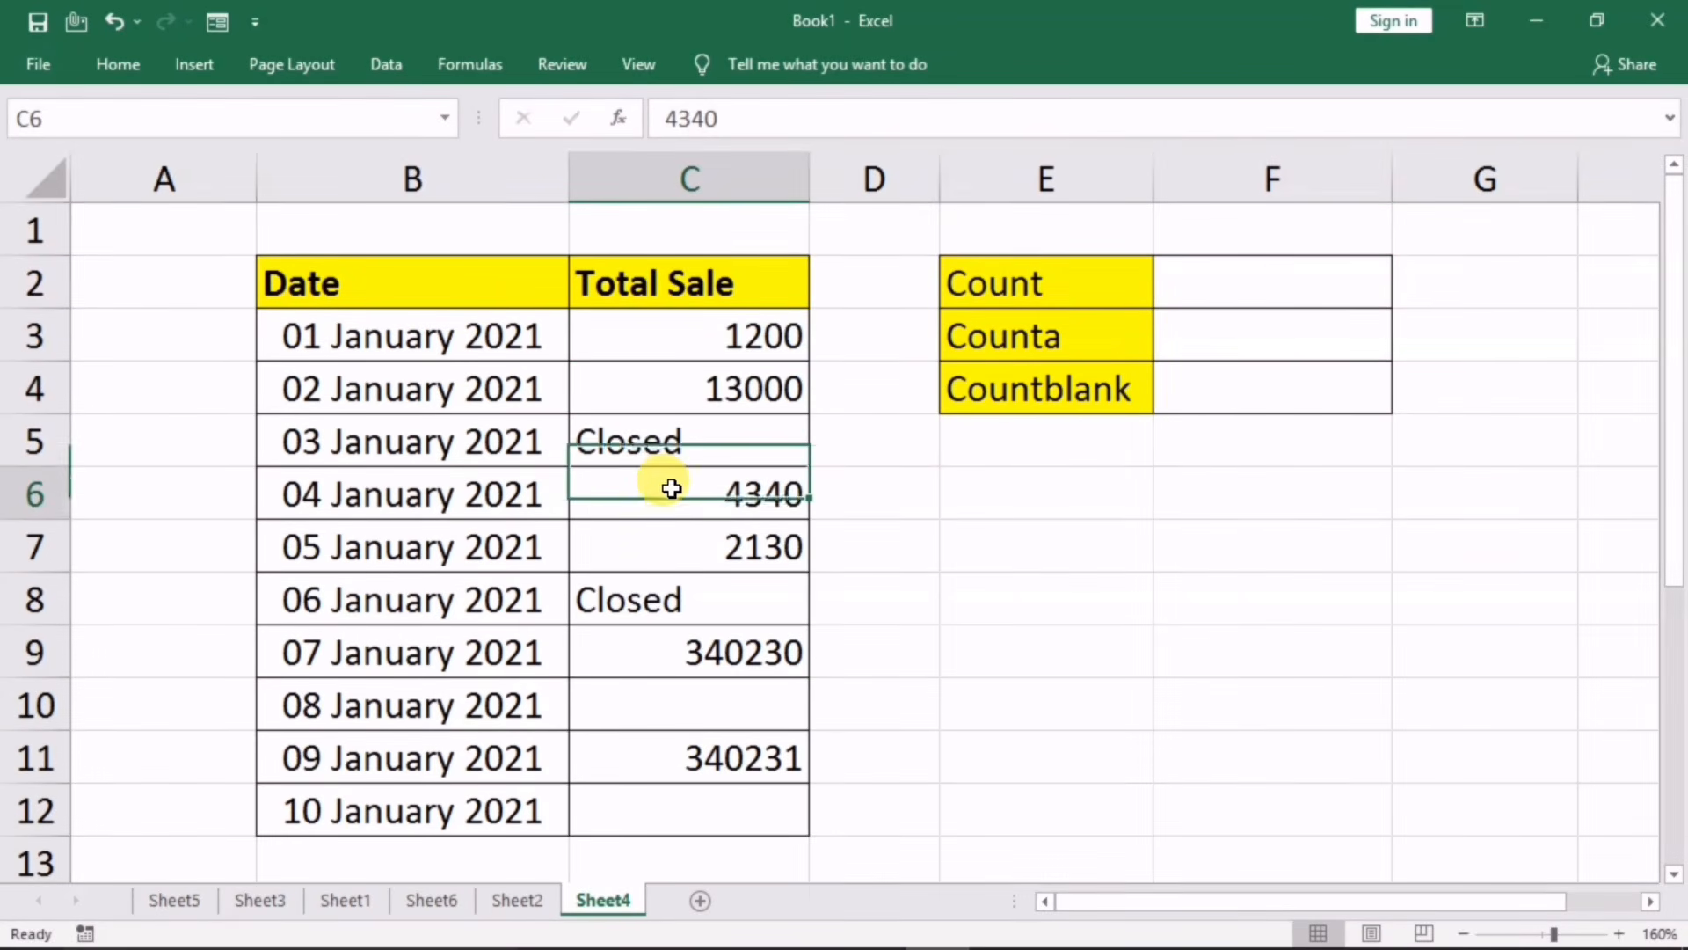
click(678, 539)
click(687, 653)
click(689, 754)
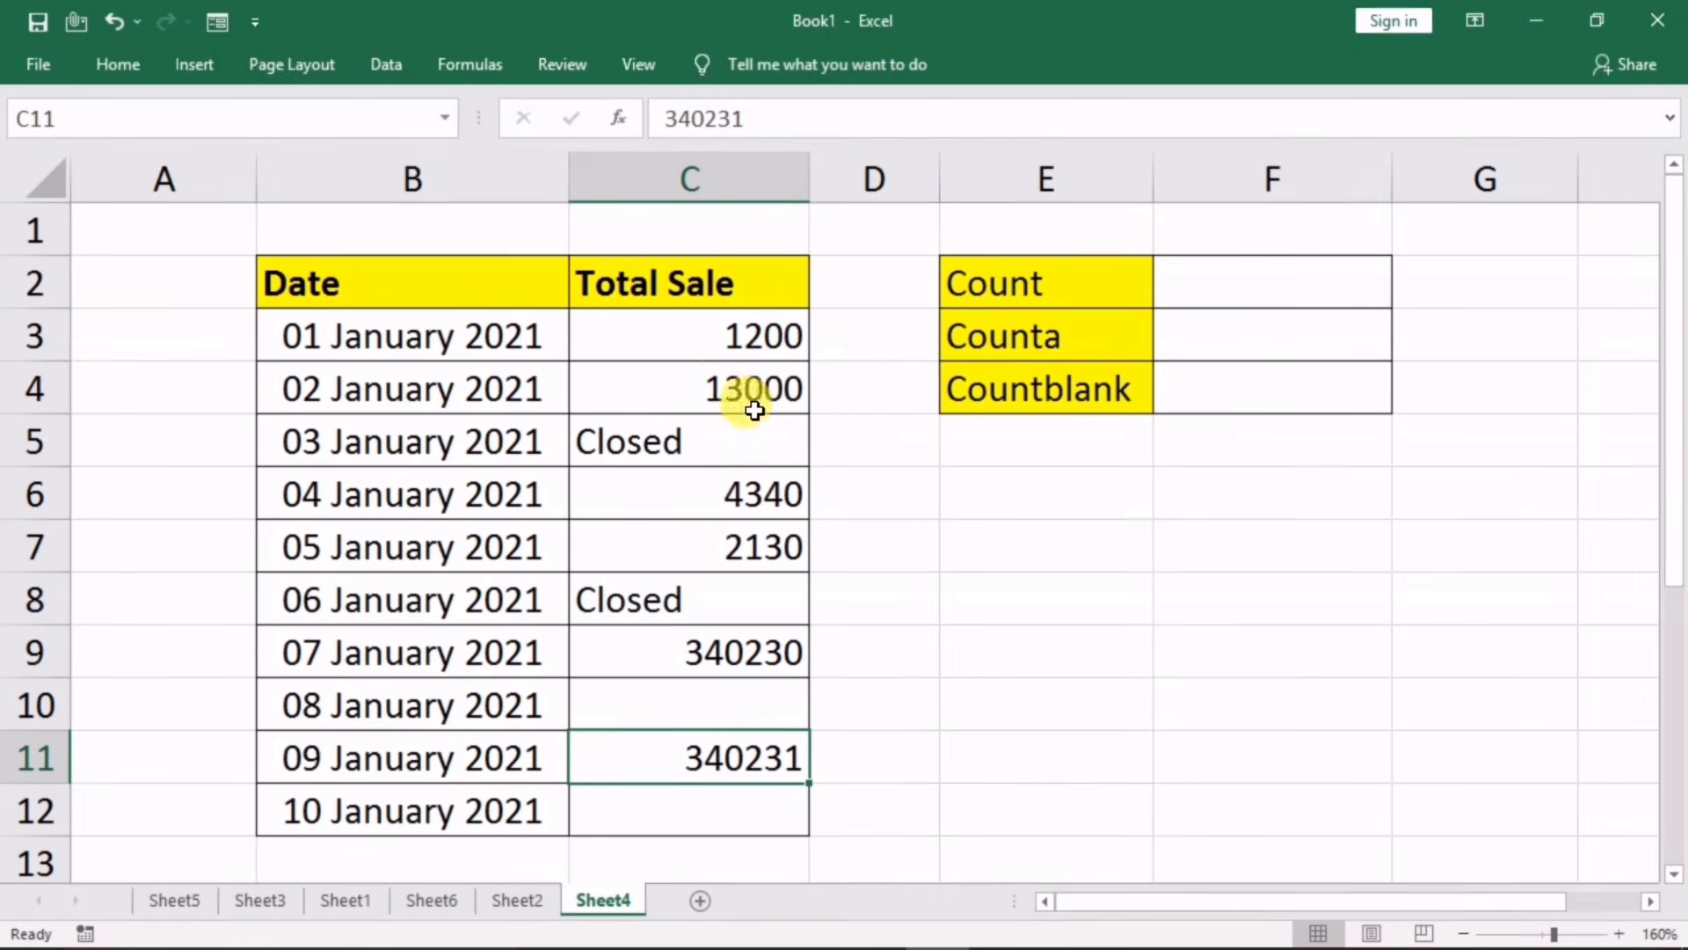
drag(670, 343, 647, 805)
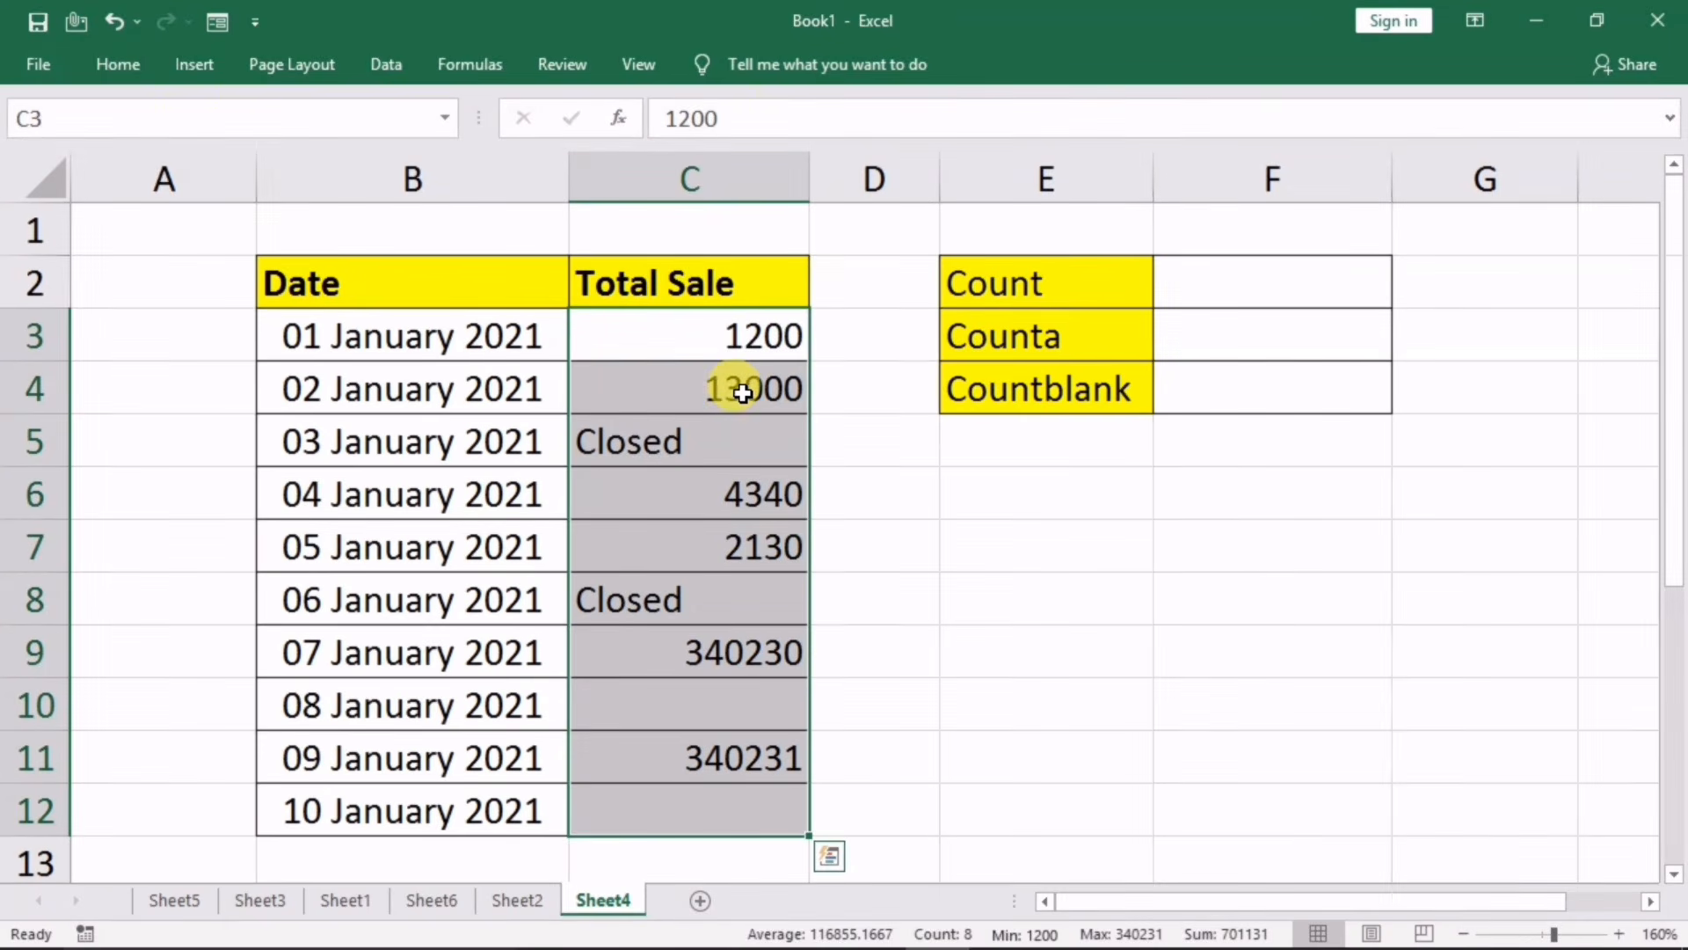
Step: Enter =COUNT(C3:C12) in F2 to count the numeric sales, and check it against the Total Sale column
click(1191, 304)
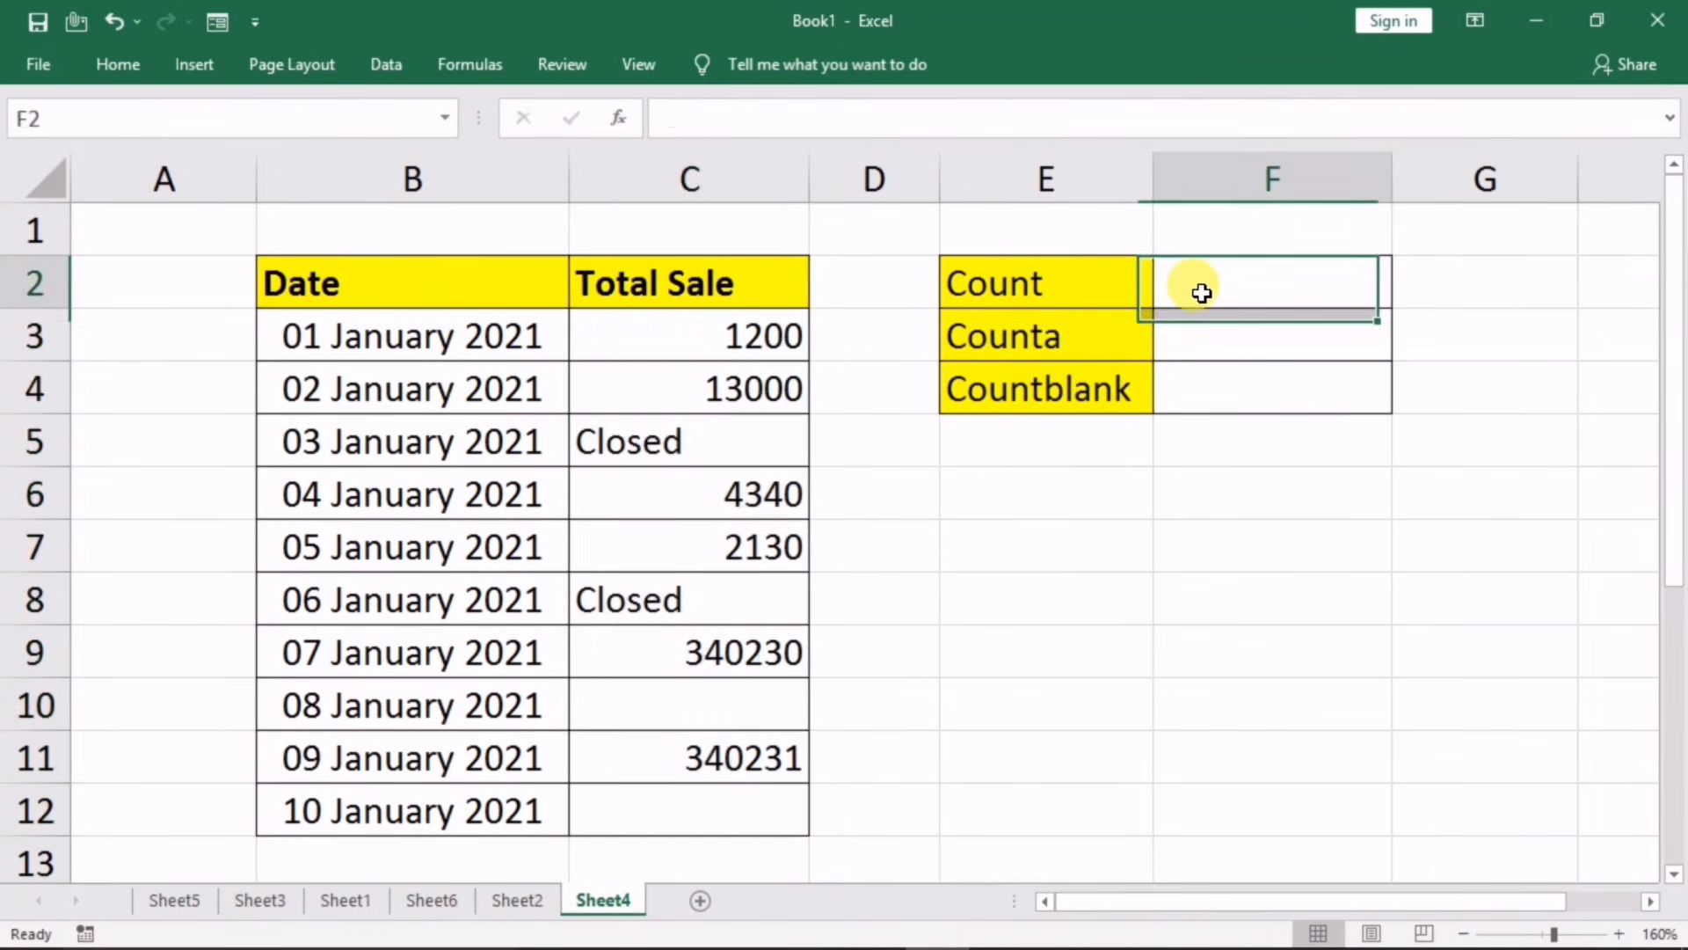
text(=)
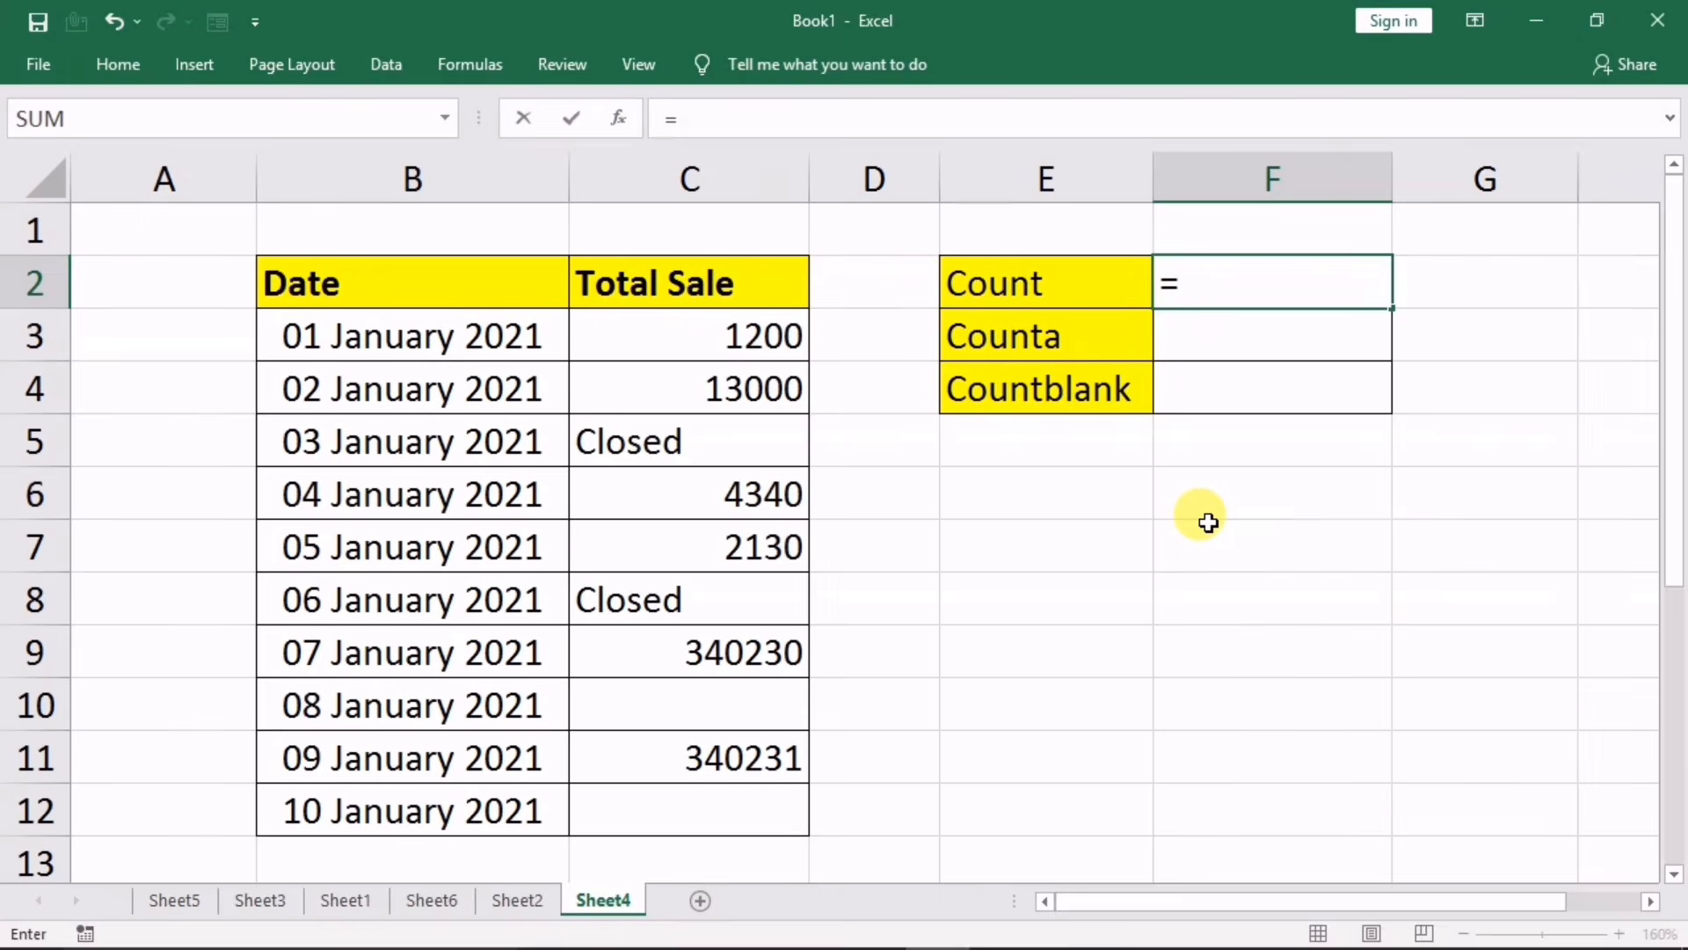
text(count)
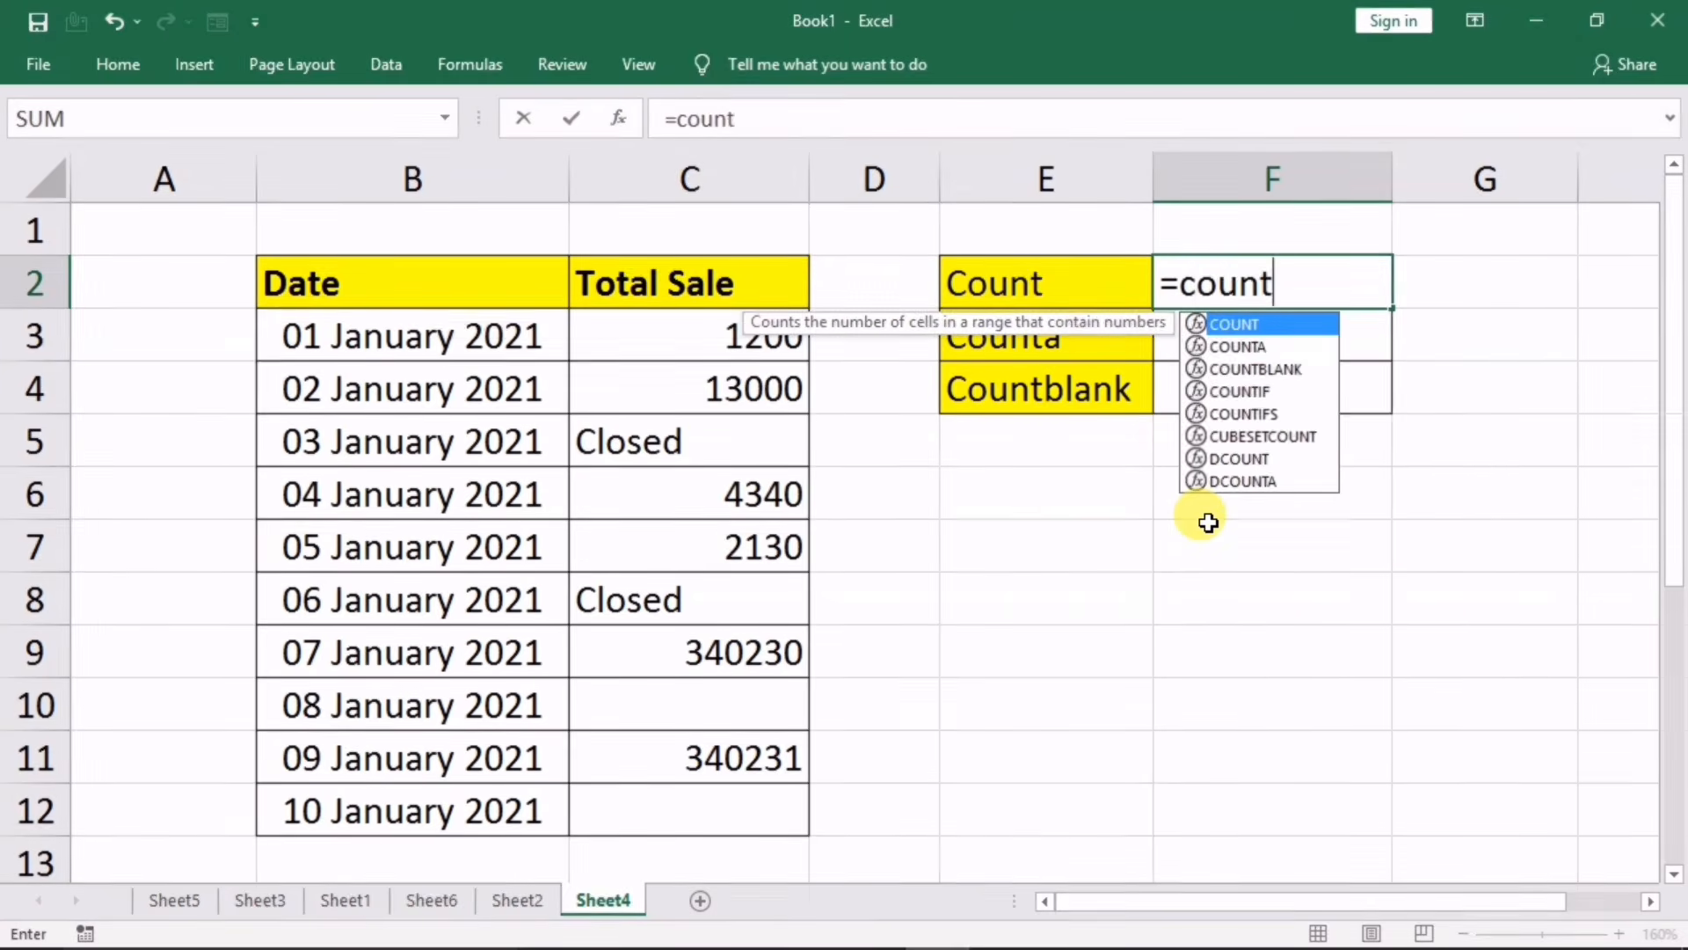
text(()
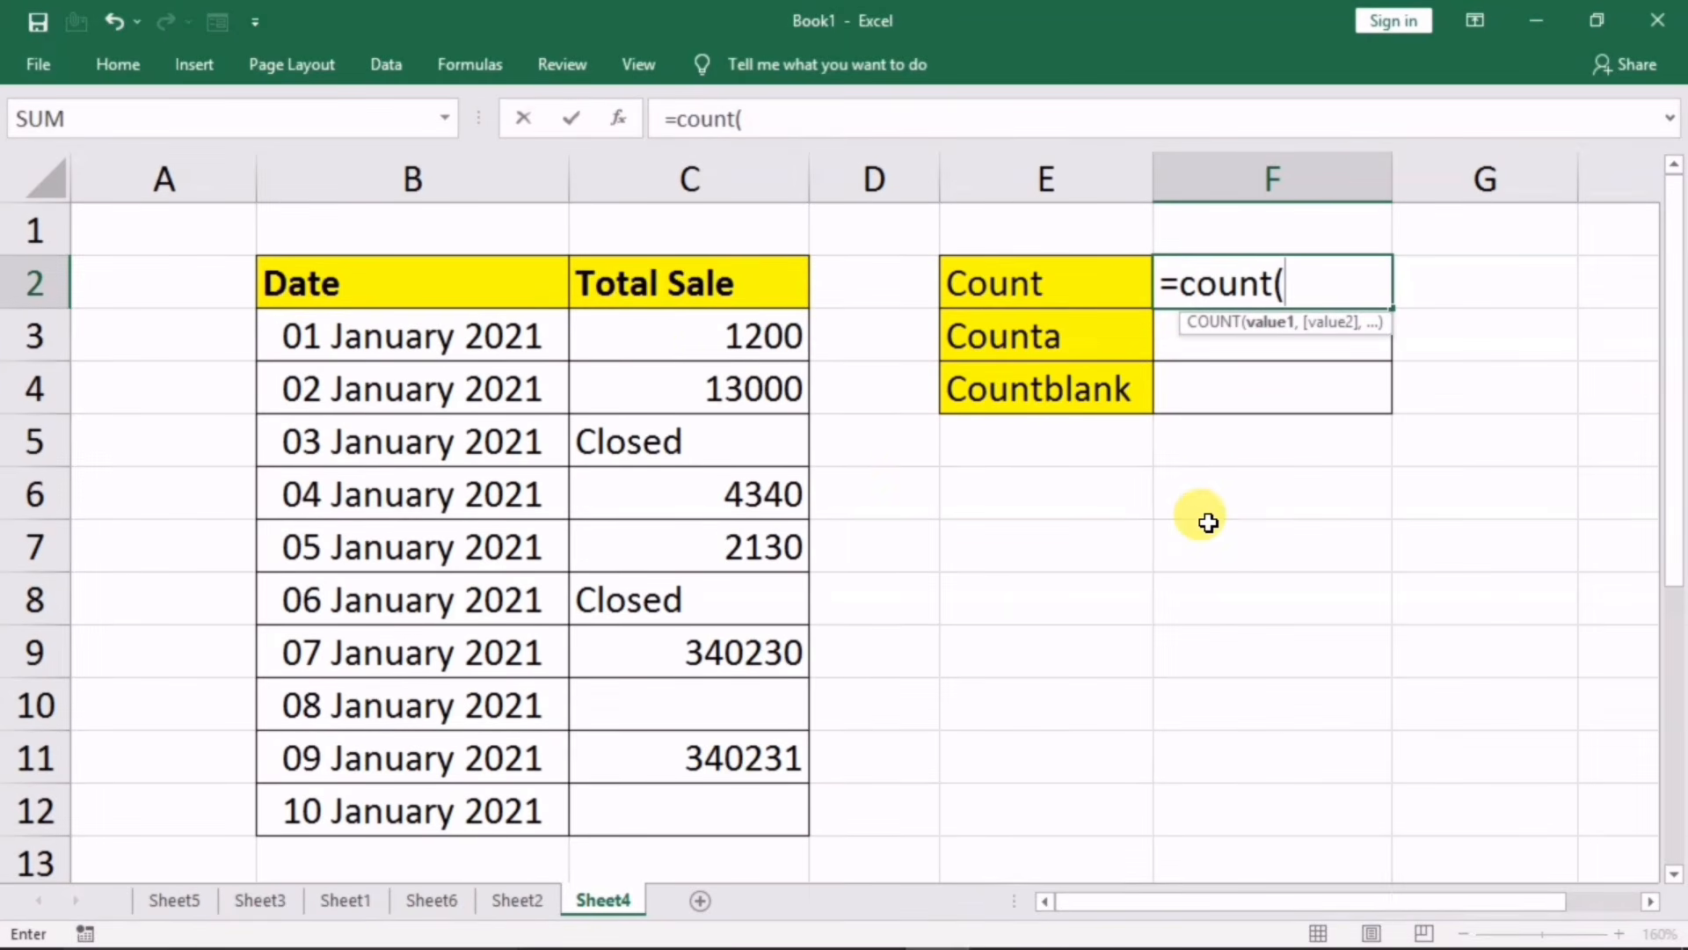
drag(669, 340, 645, 802)
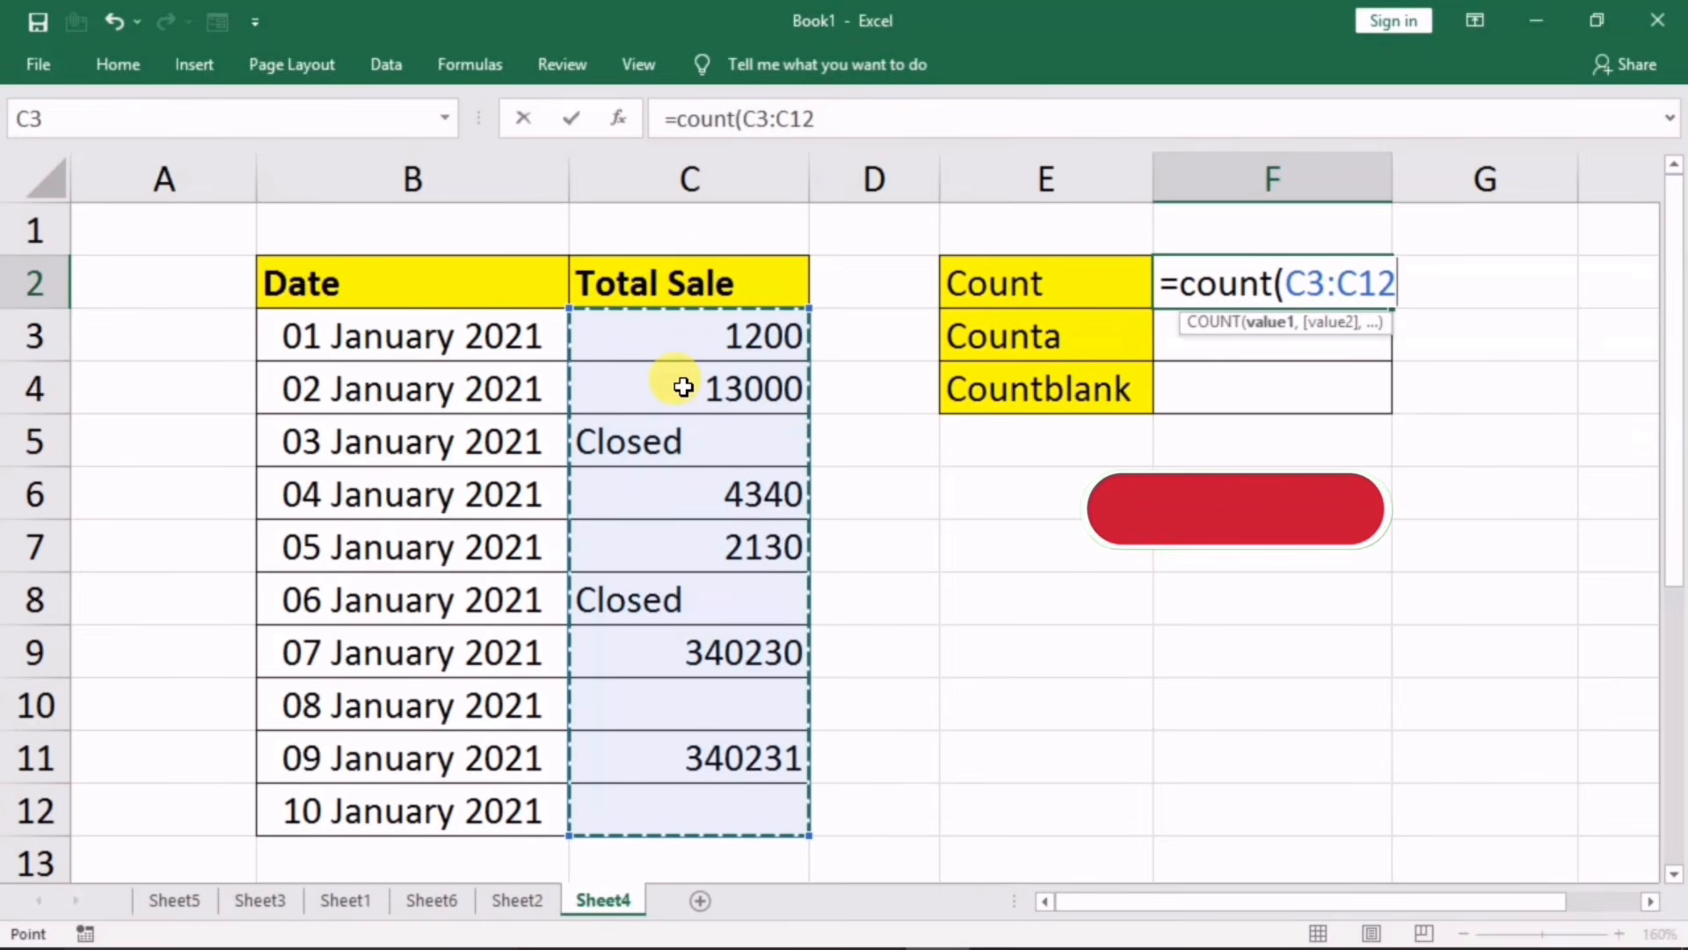
key(Return)
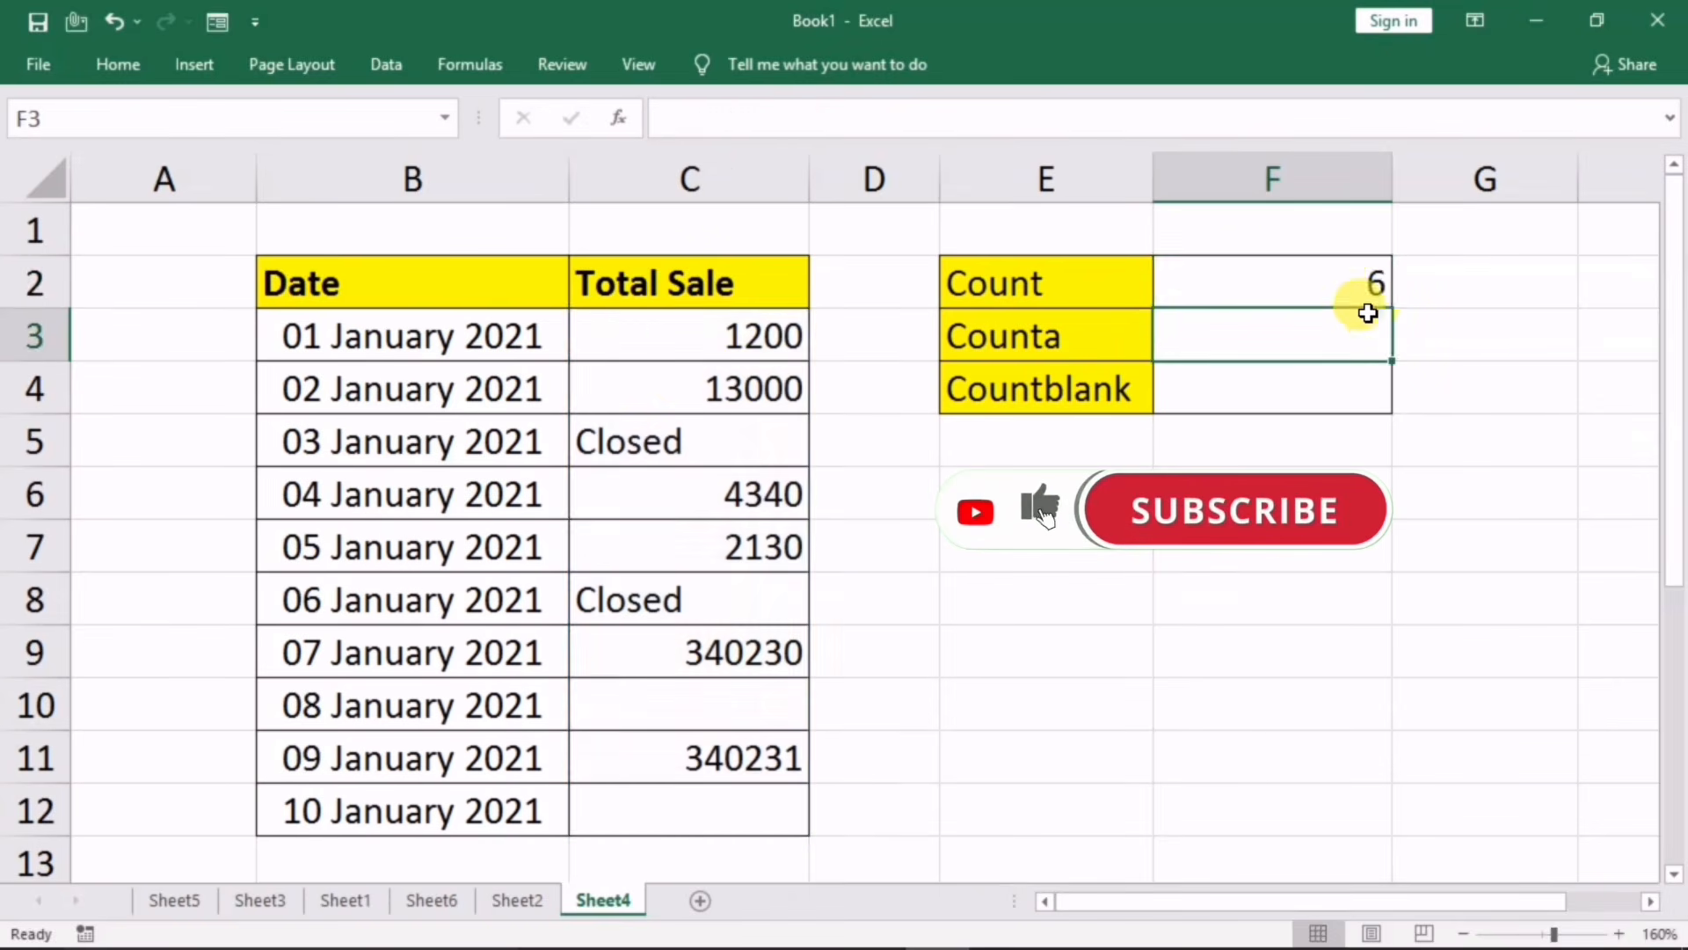
click(1358, 290)
drag(736, 330, 655, 796)
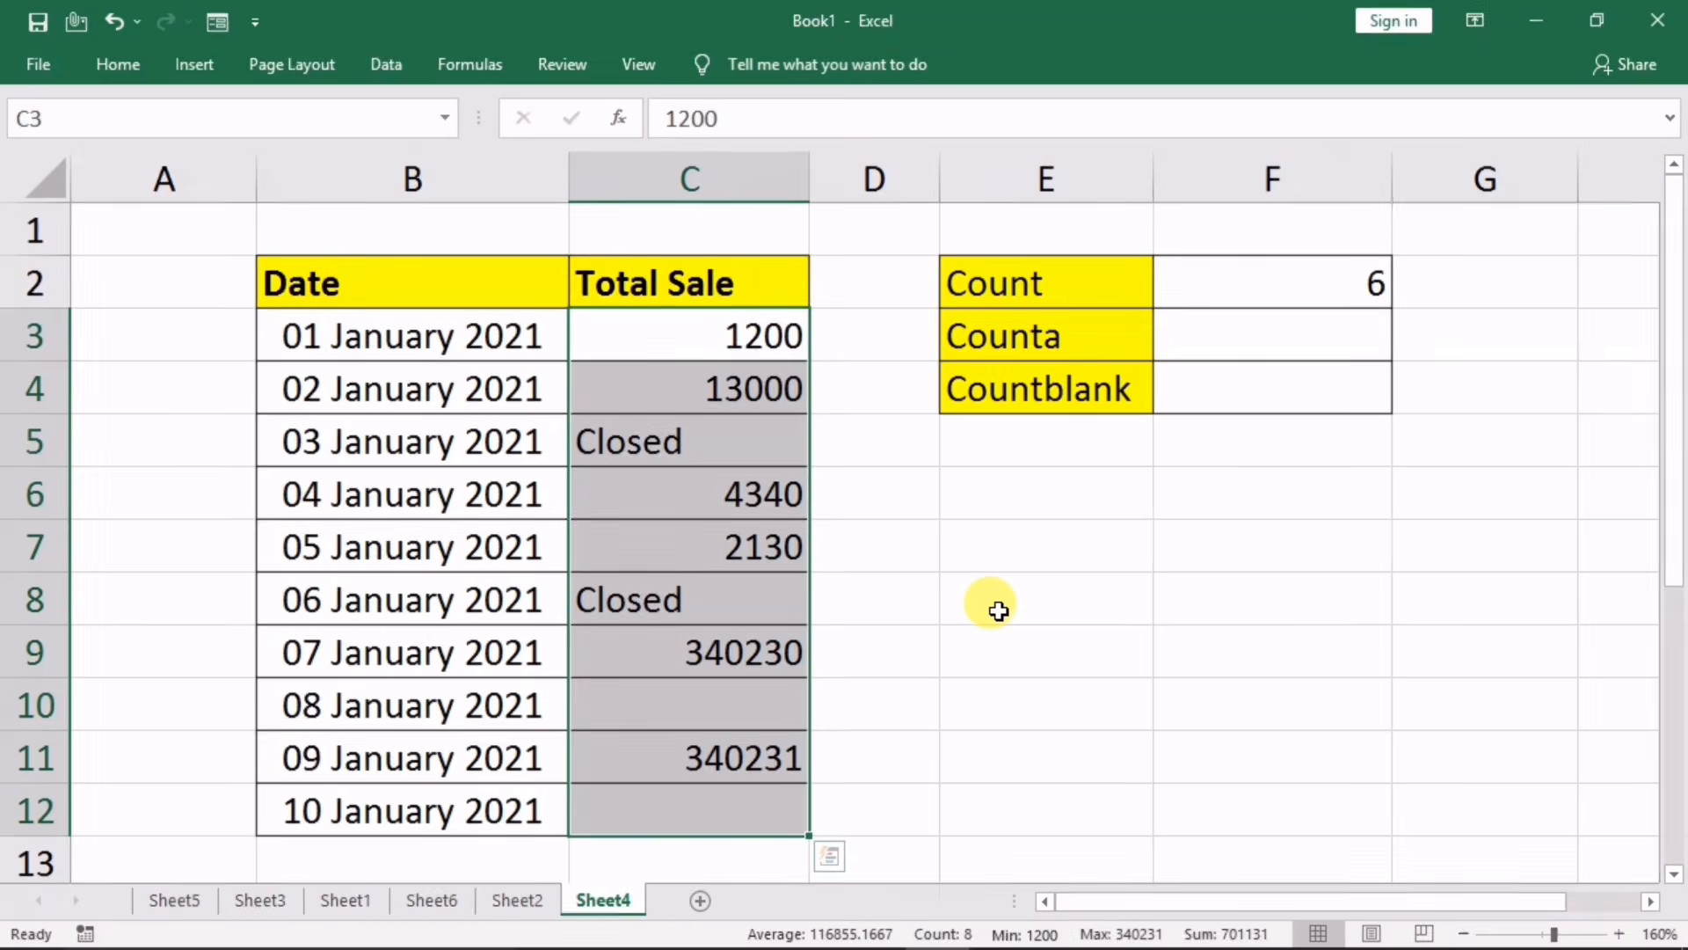
Step: Enter =COUNTA(C3:C12) in F3 to count the non-empty sales cells, and check it against the Total Sale column
click(1231, 338)
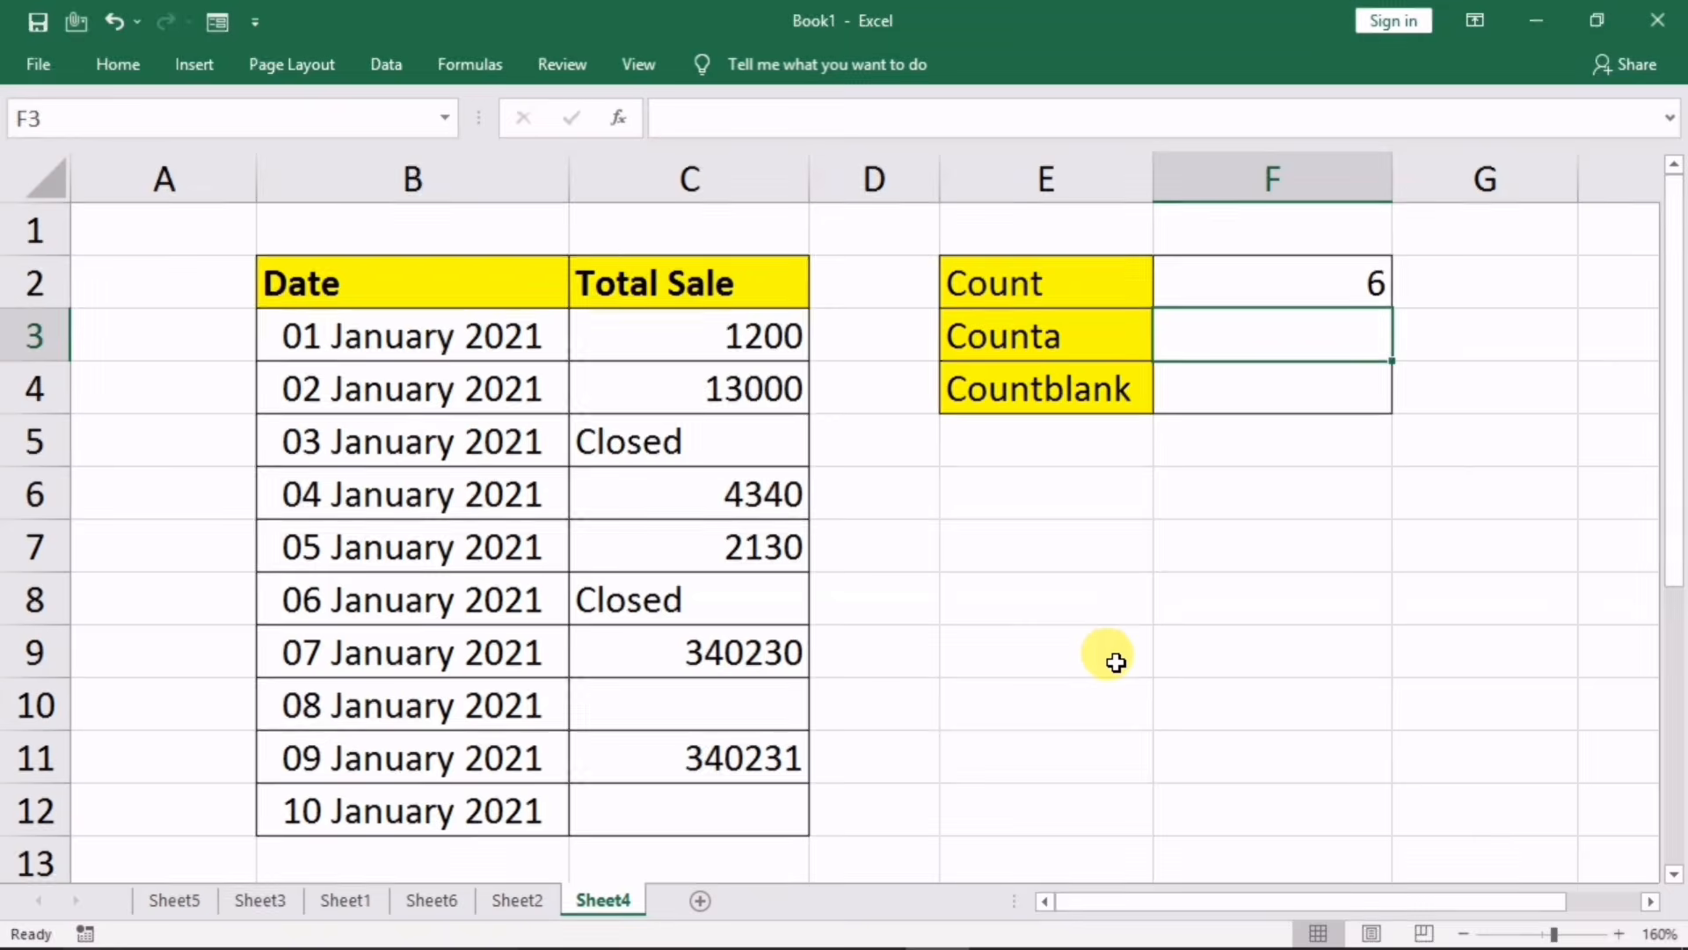
text(=cou)
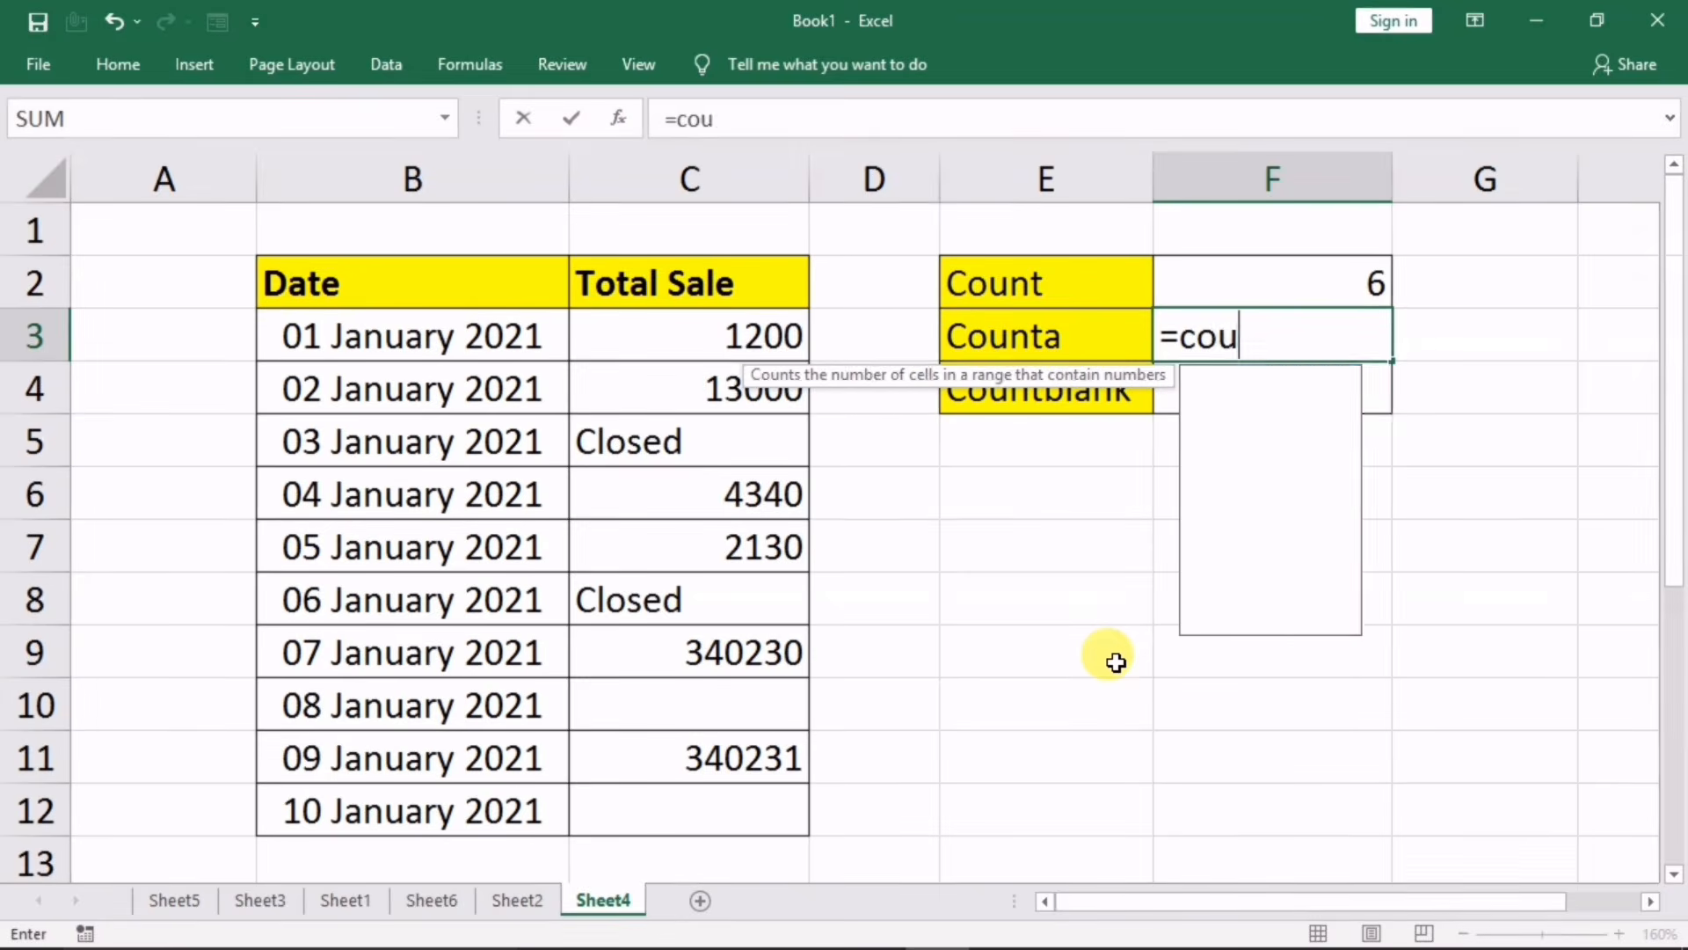
text(nta)
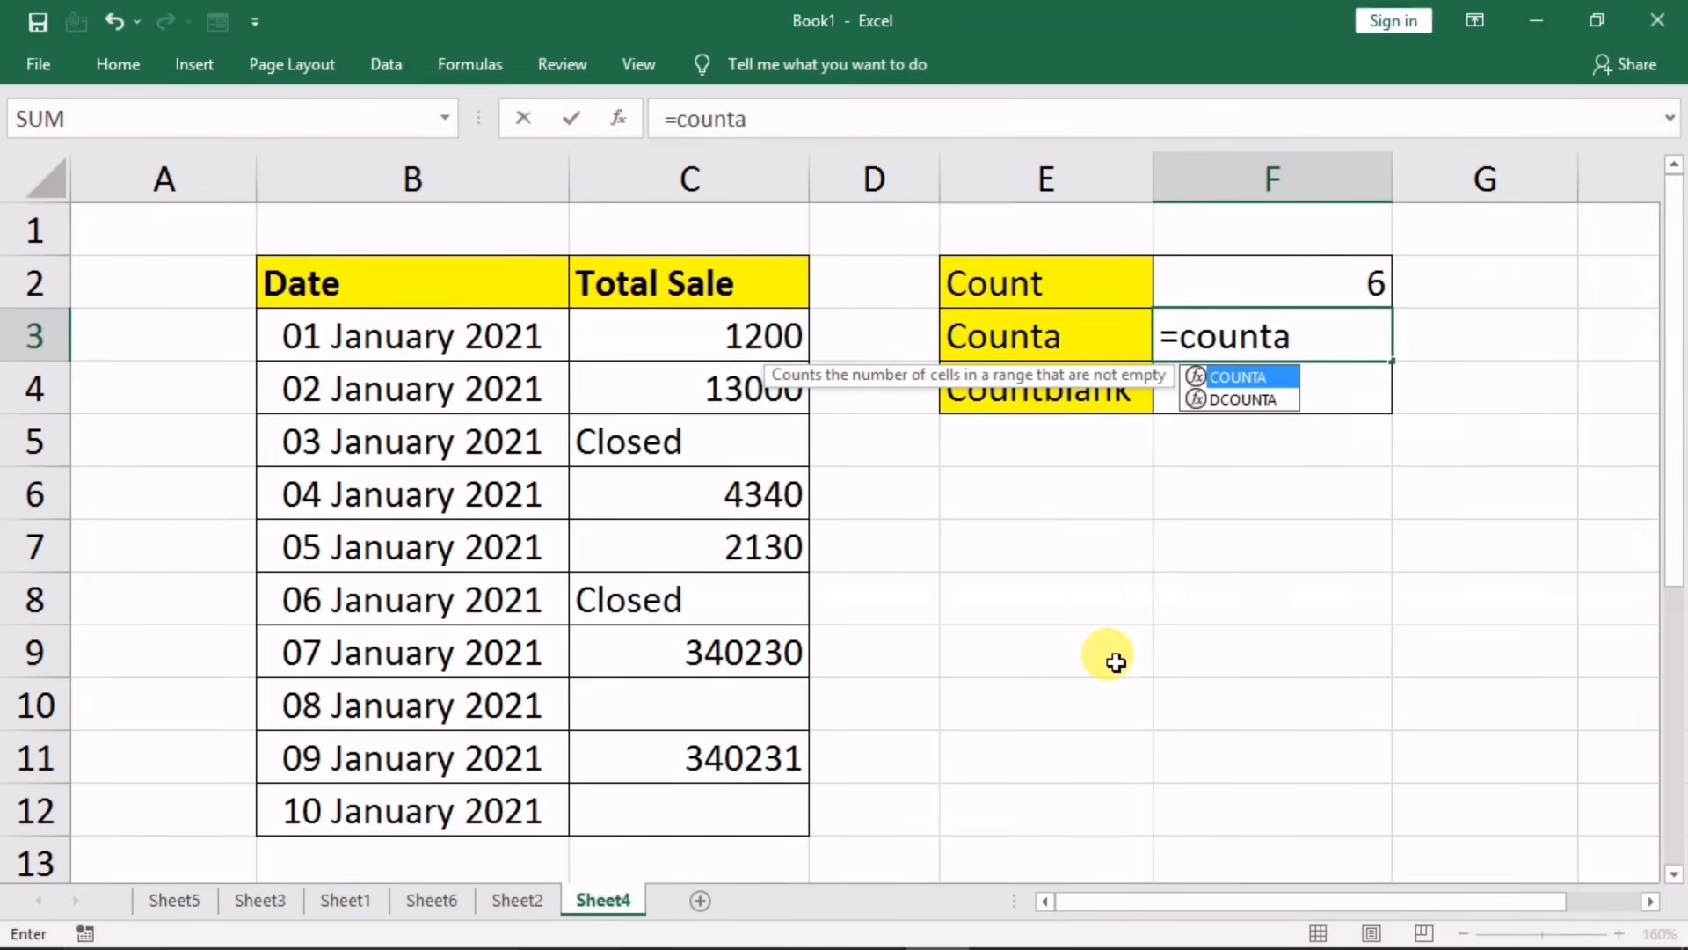
text(()
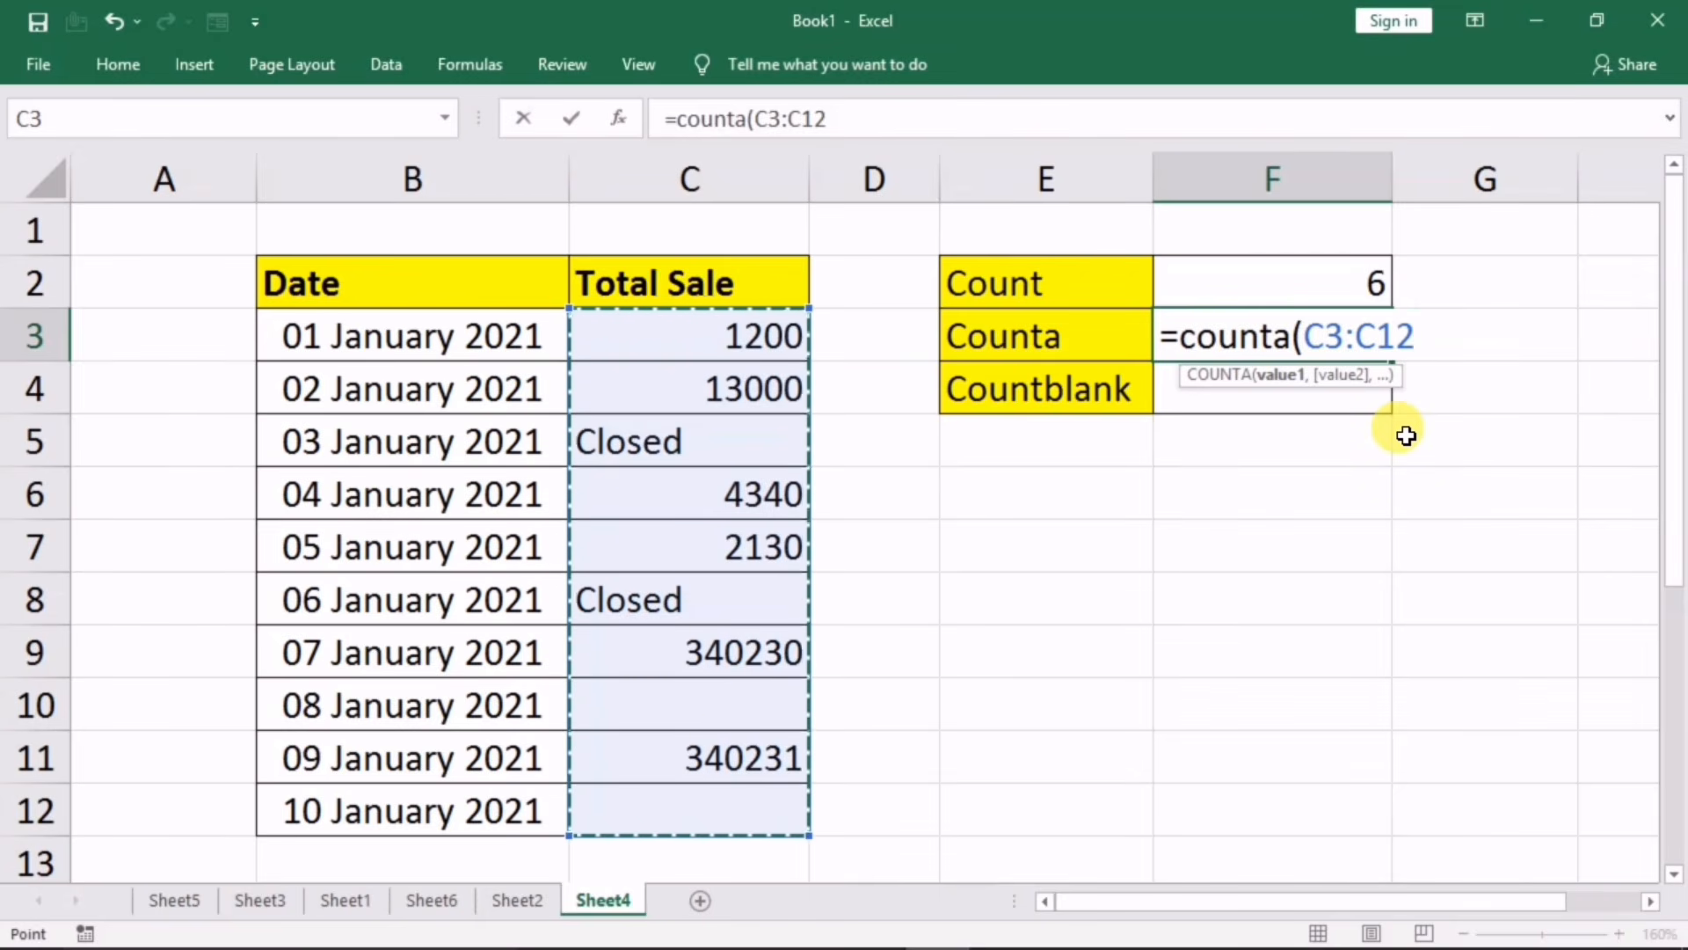
key(Return)
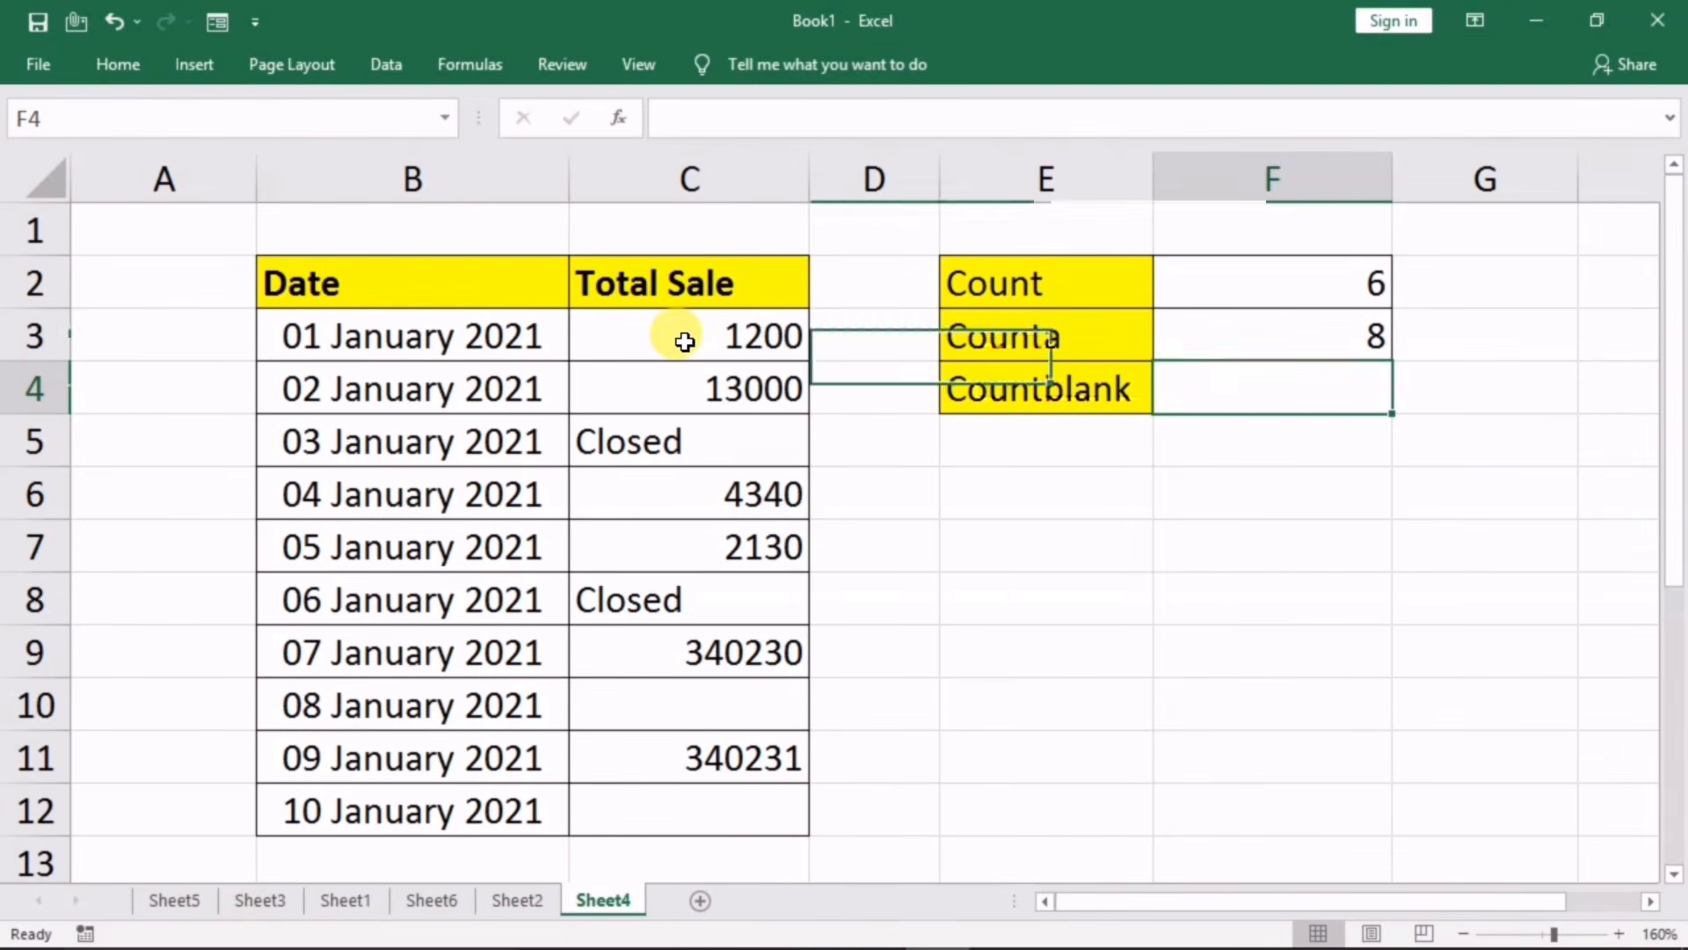
drag(678, 335, 620, 799)
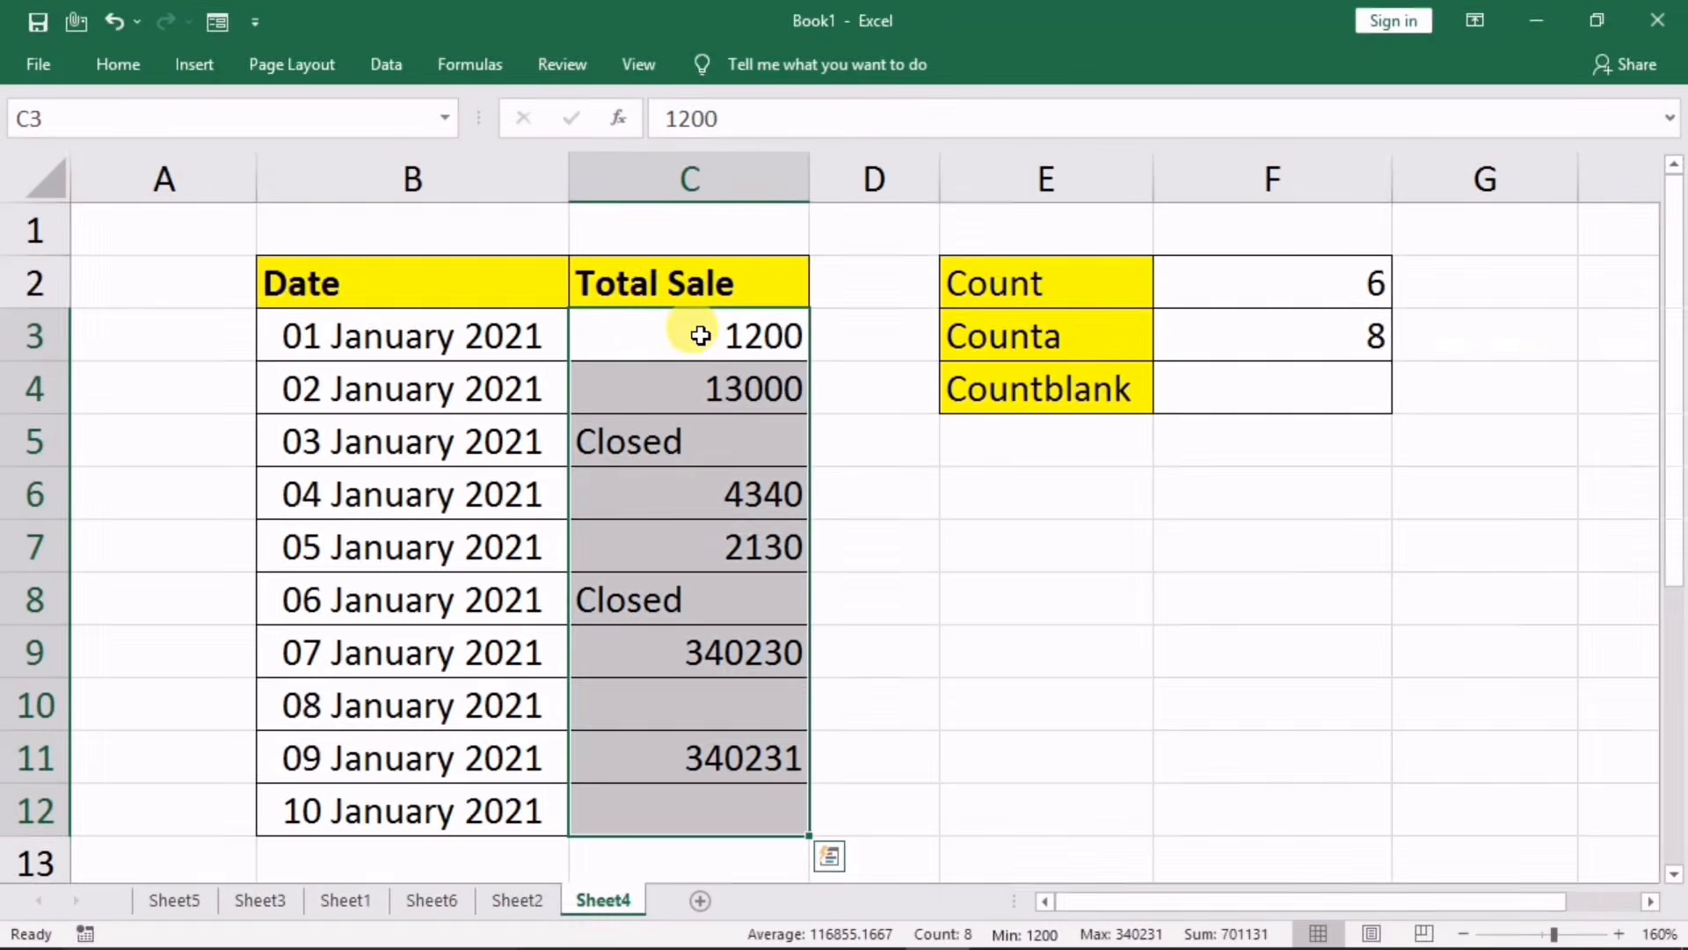
drag(701, 335, 685, 655)
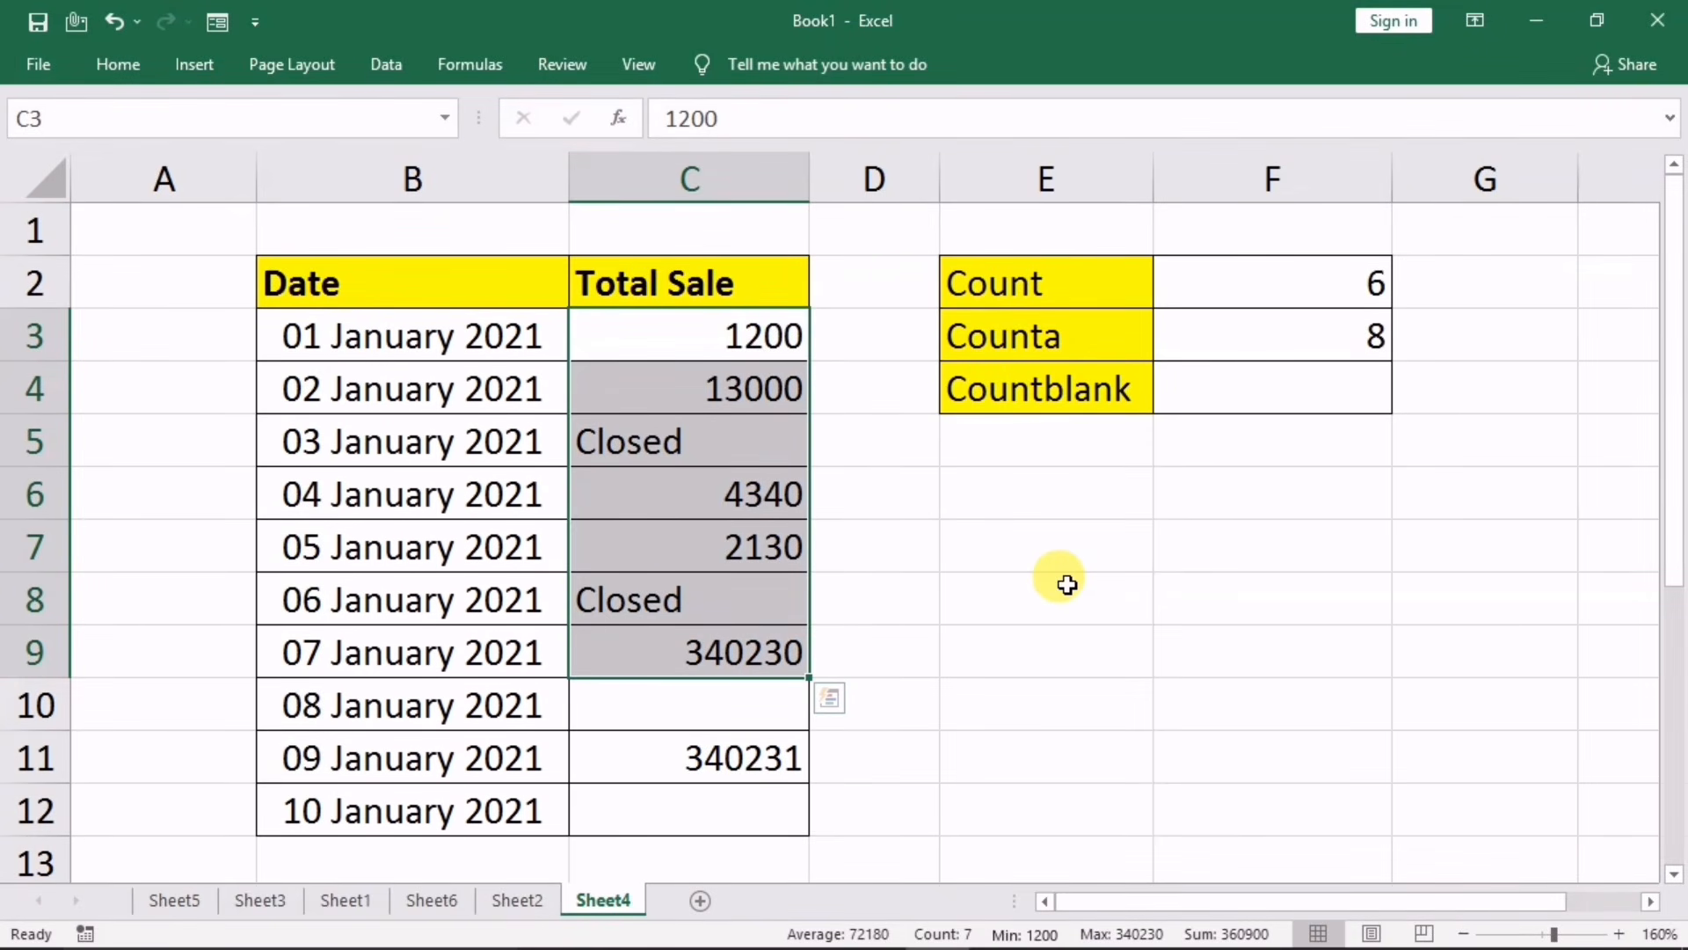
Step: Enter =COUNTBLANK(C3:C12) in F4 to count the empty sales cells, and check it against C10 and C12
click(1331, 400)
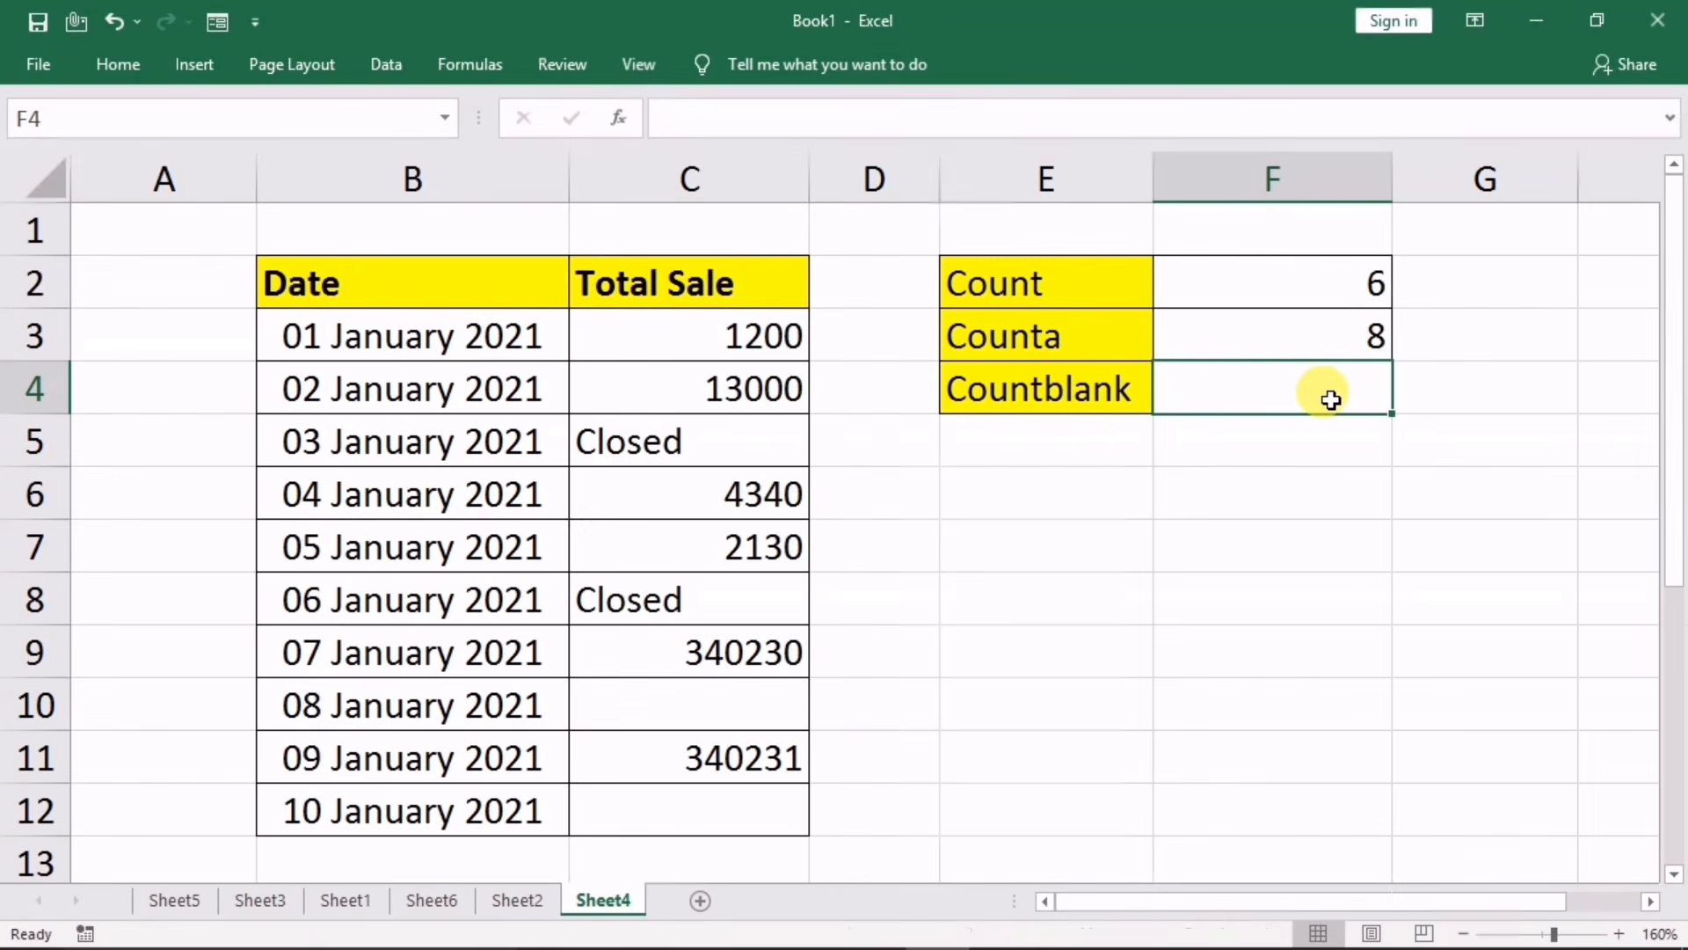
text(=)
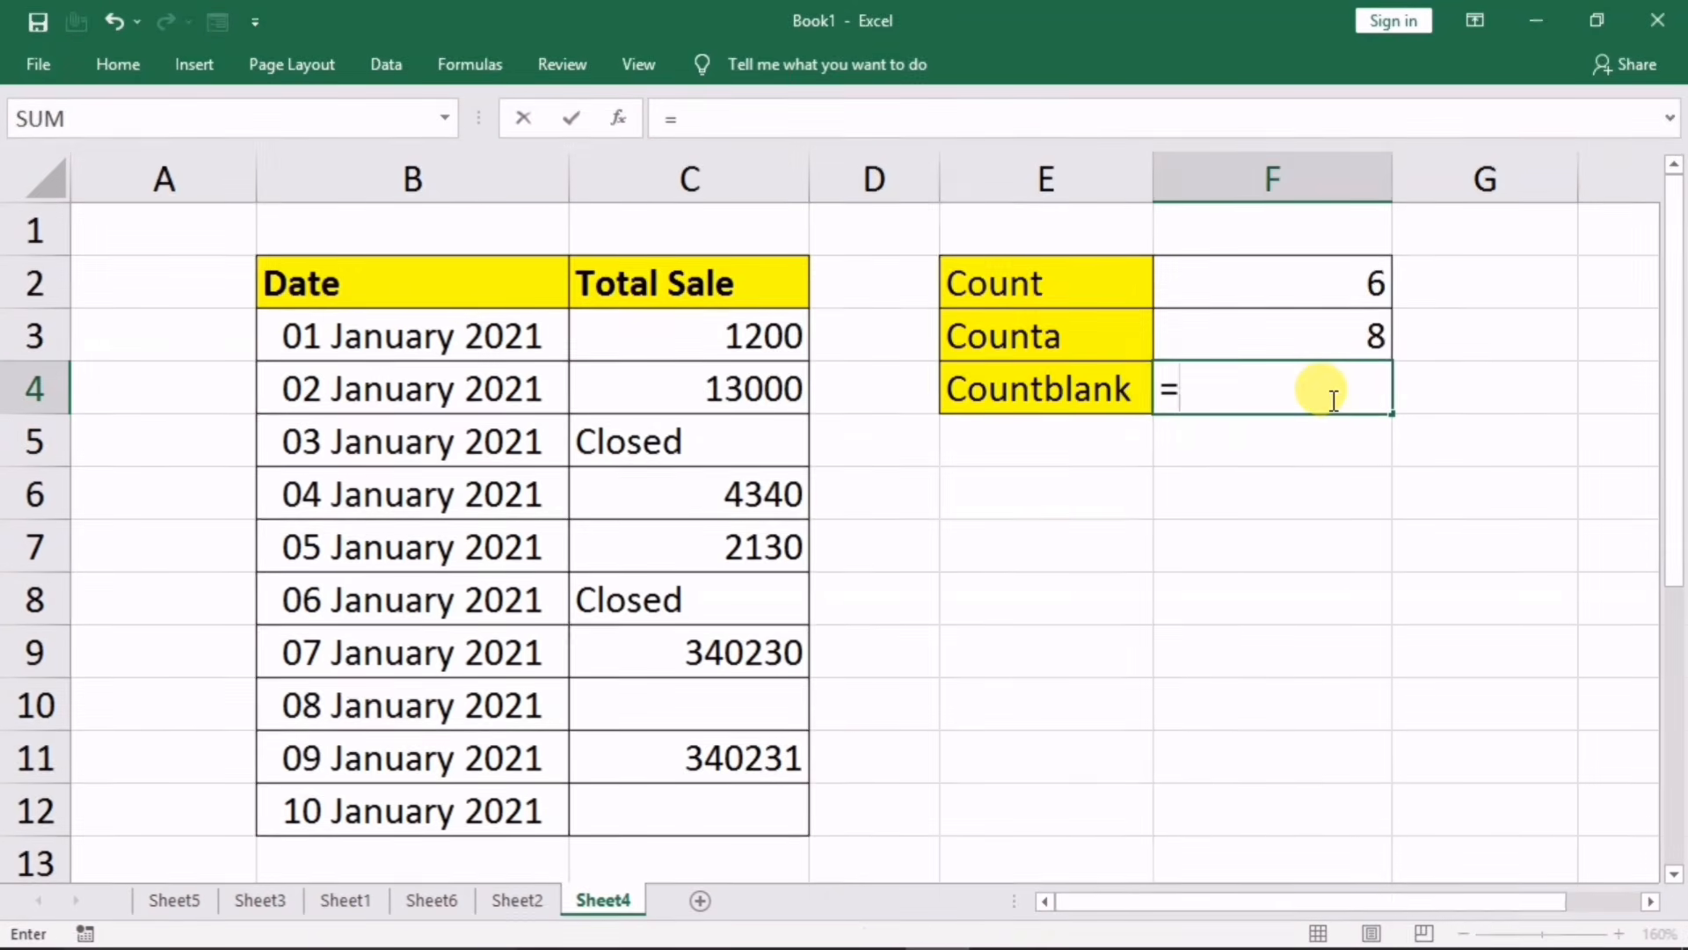
text(countb)
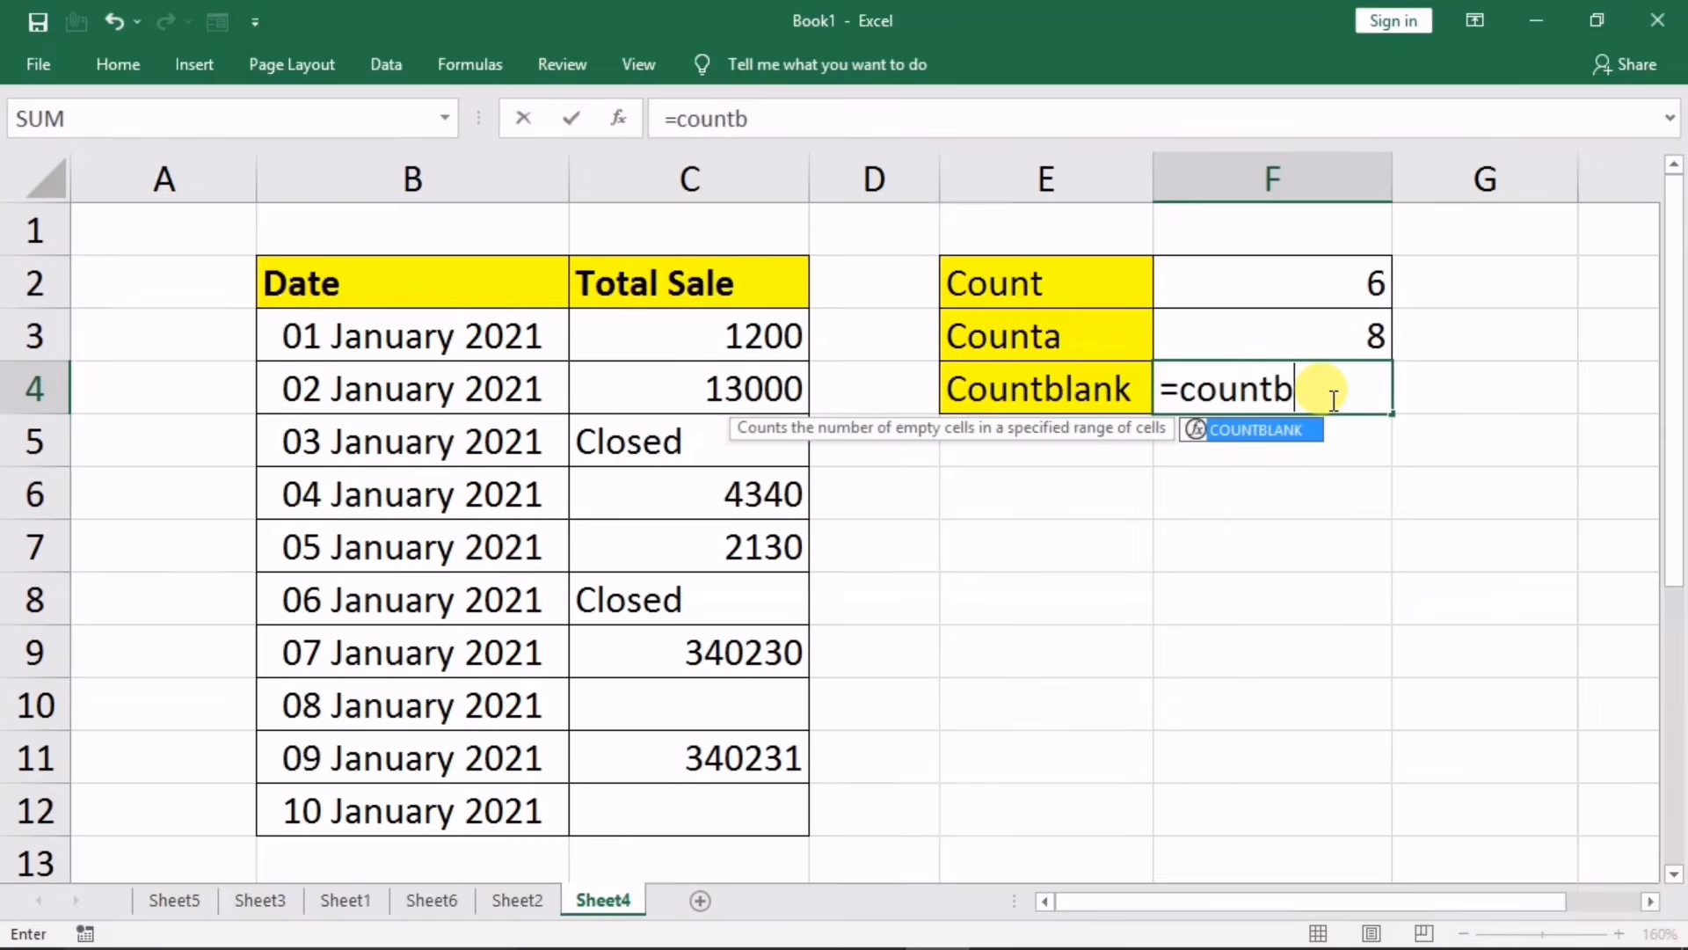
key(Tab)
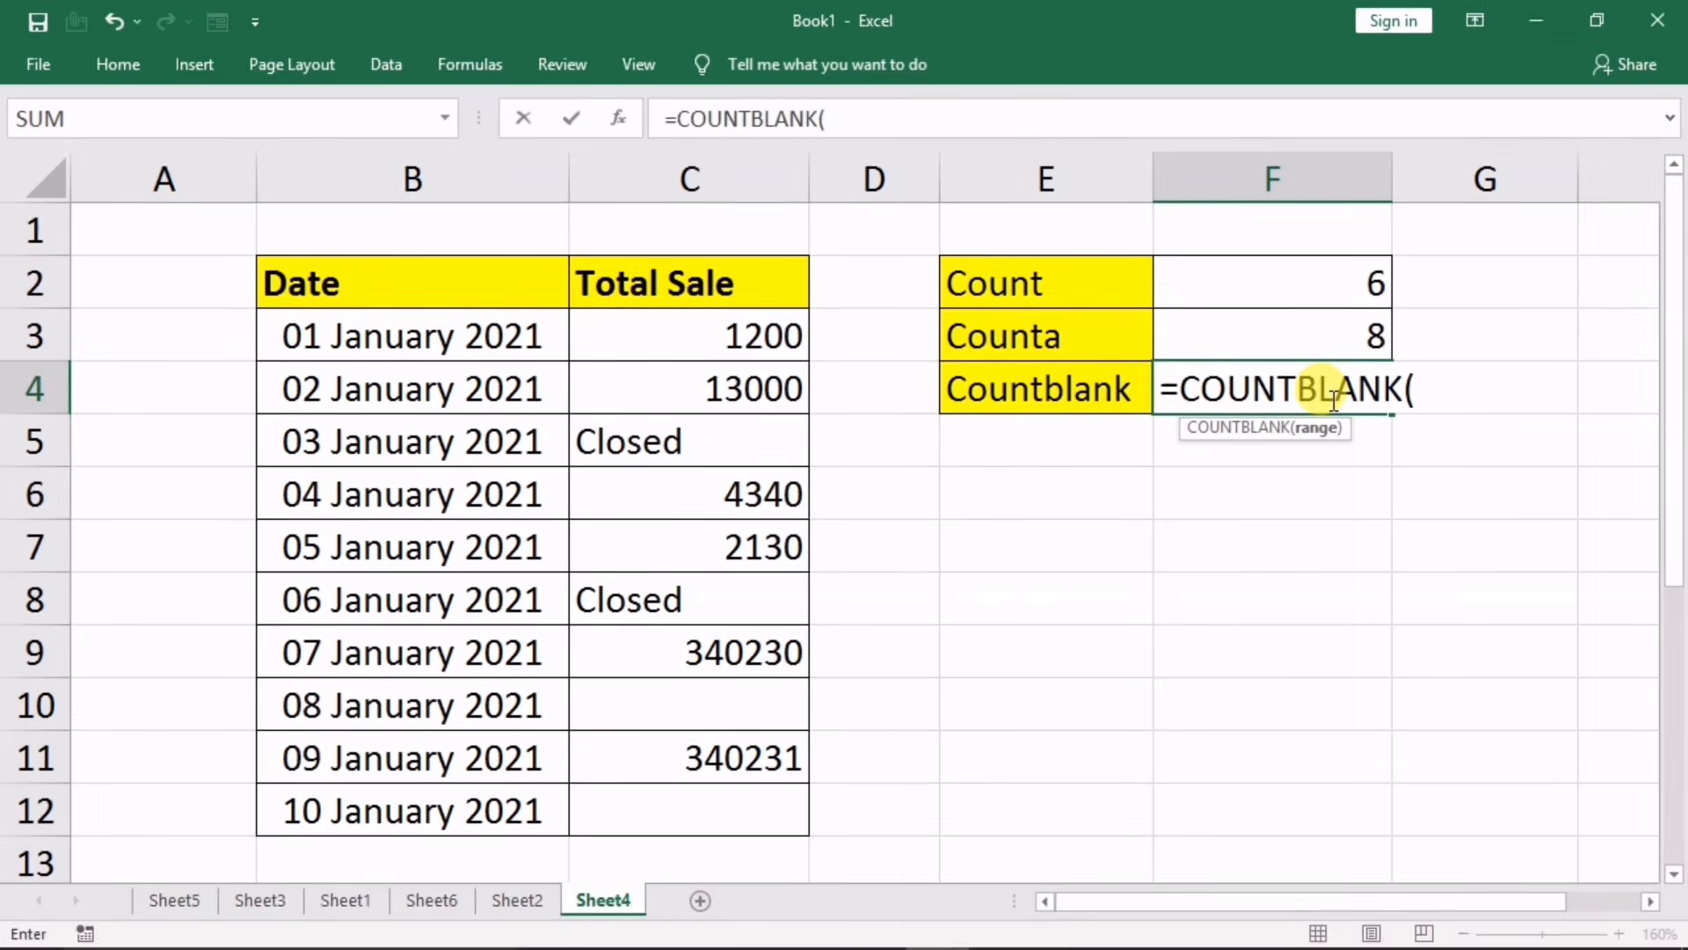
drag(719, 316, 667, 804)
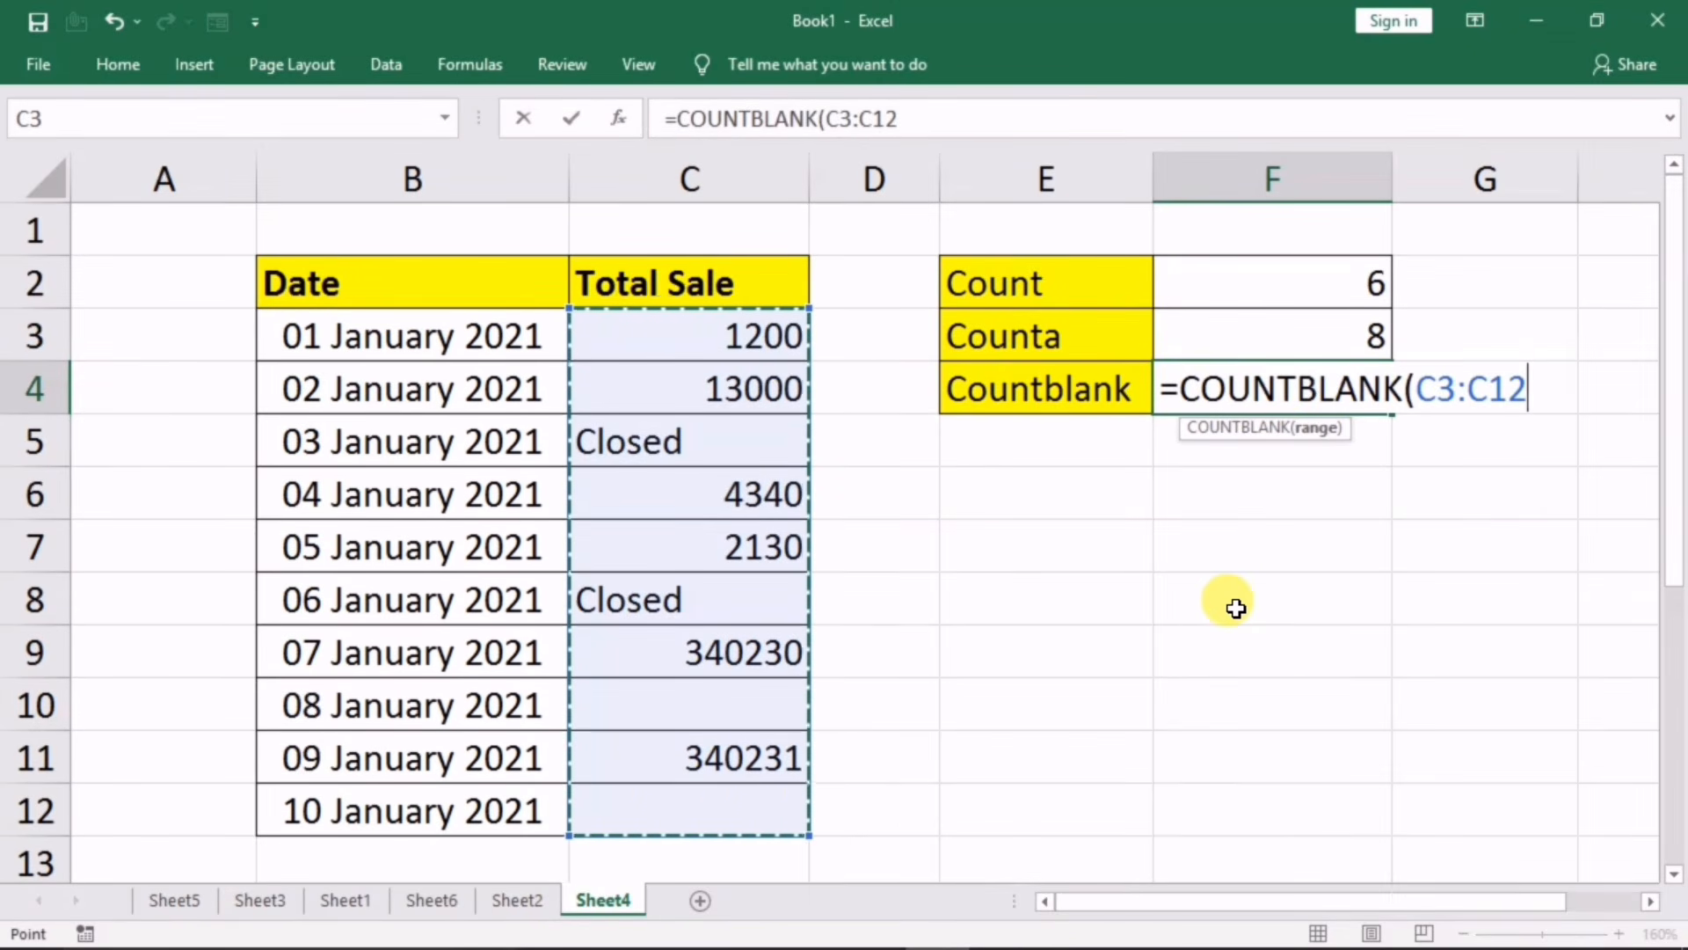
key(Return)
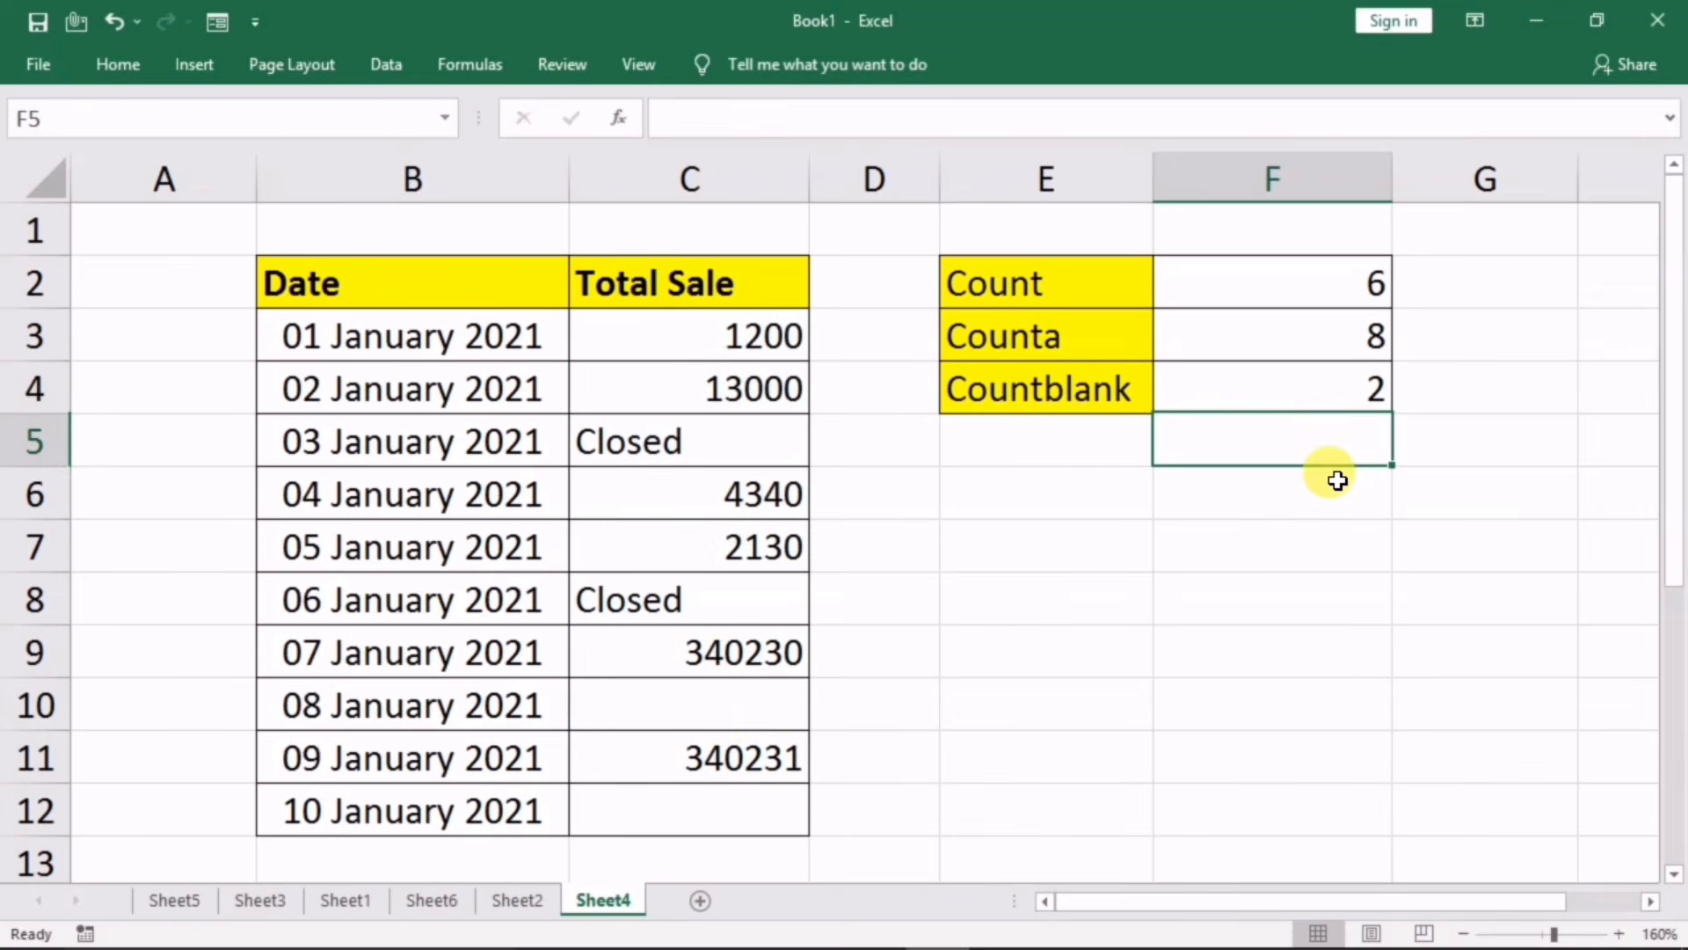
click(724, 717)
click(709, 796)
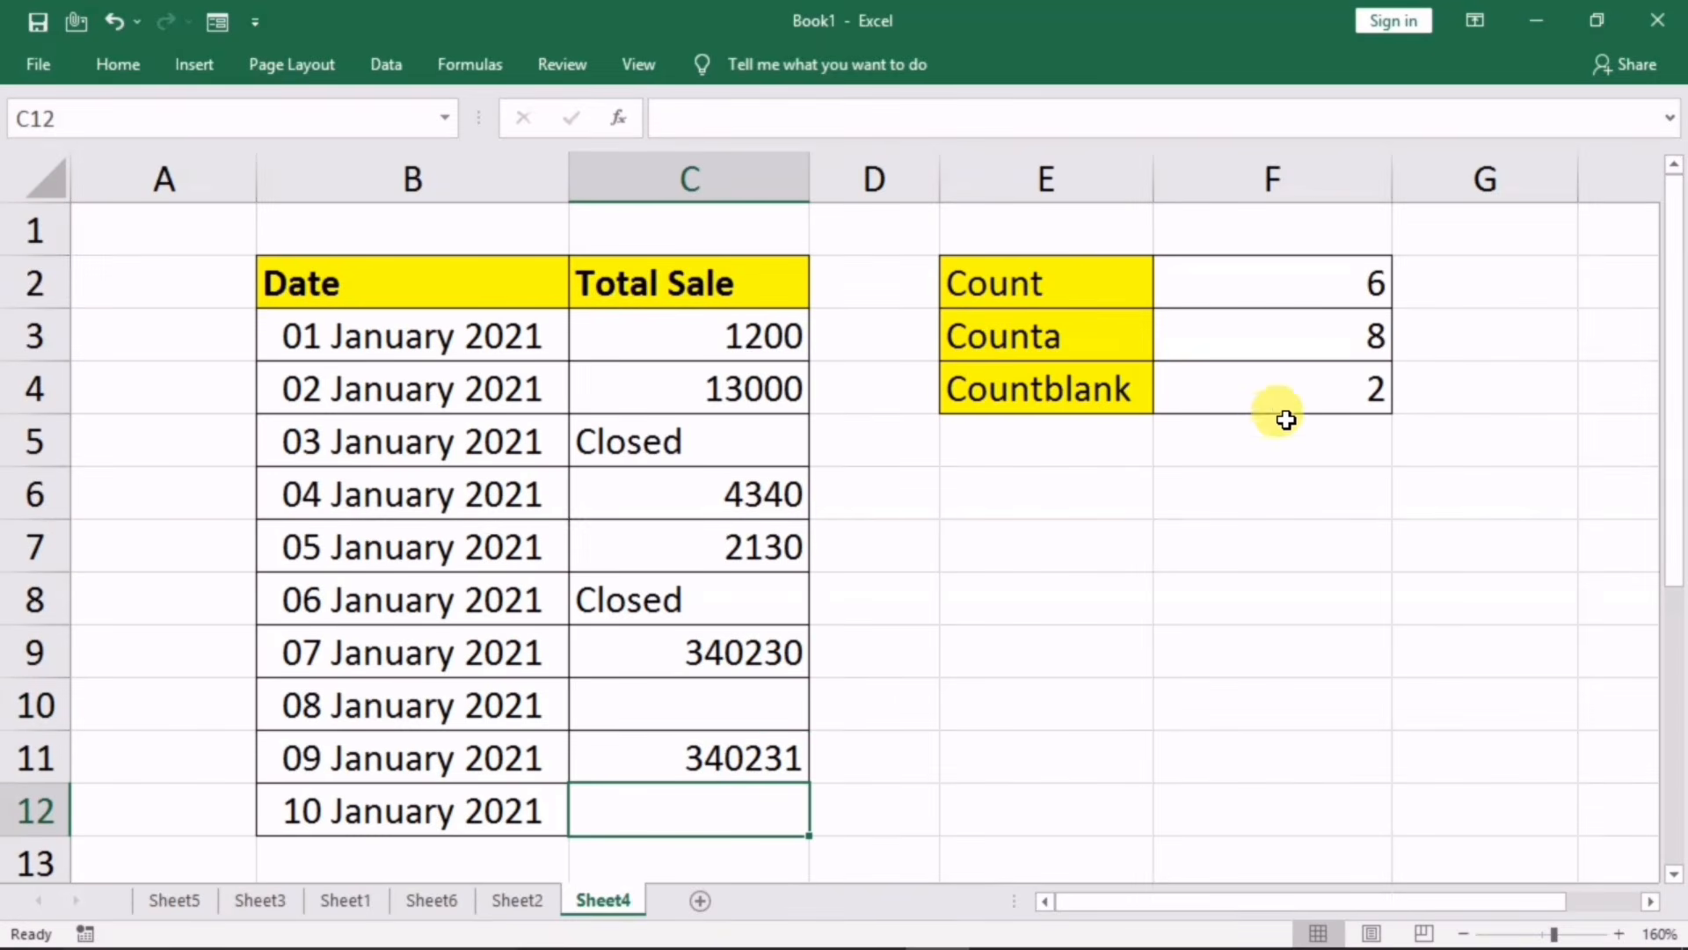
Step: Switch to Sheet1 and review the Total formula in G3
click(260, 901)
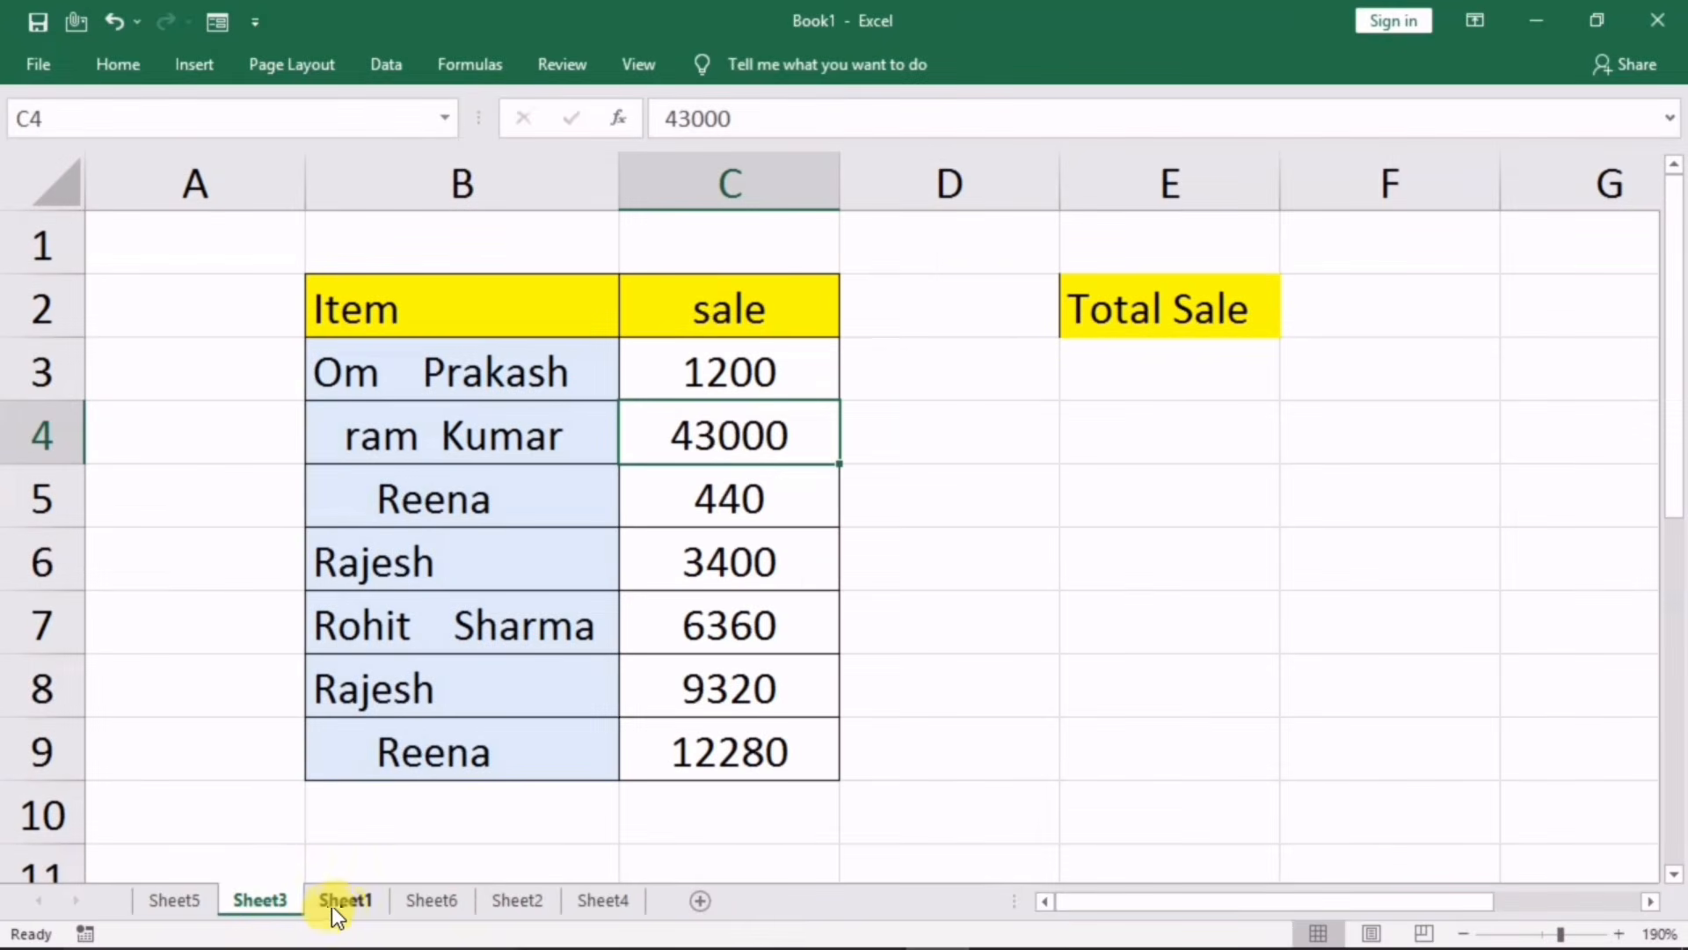
click(342, 903)
click(1185, 304)
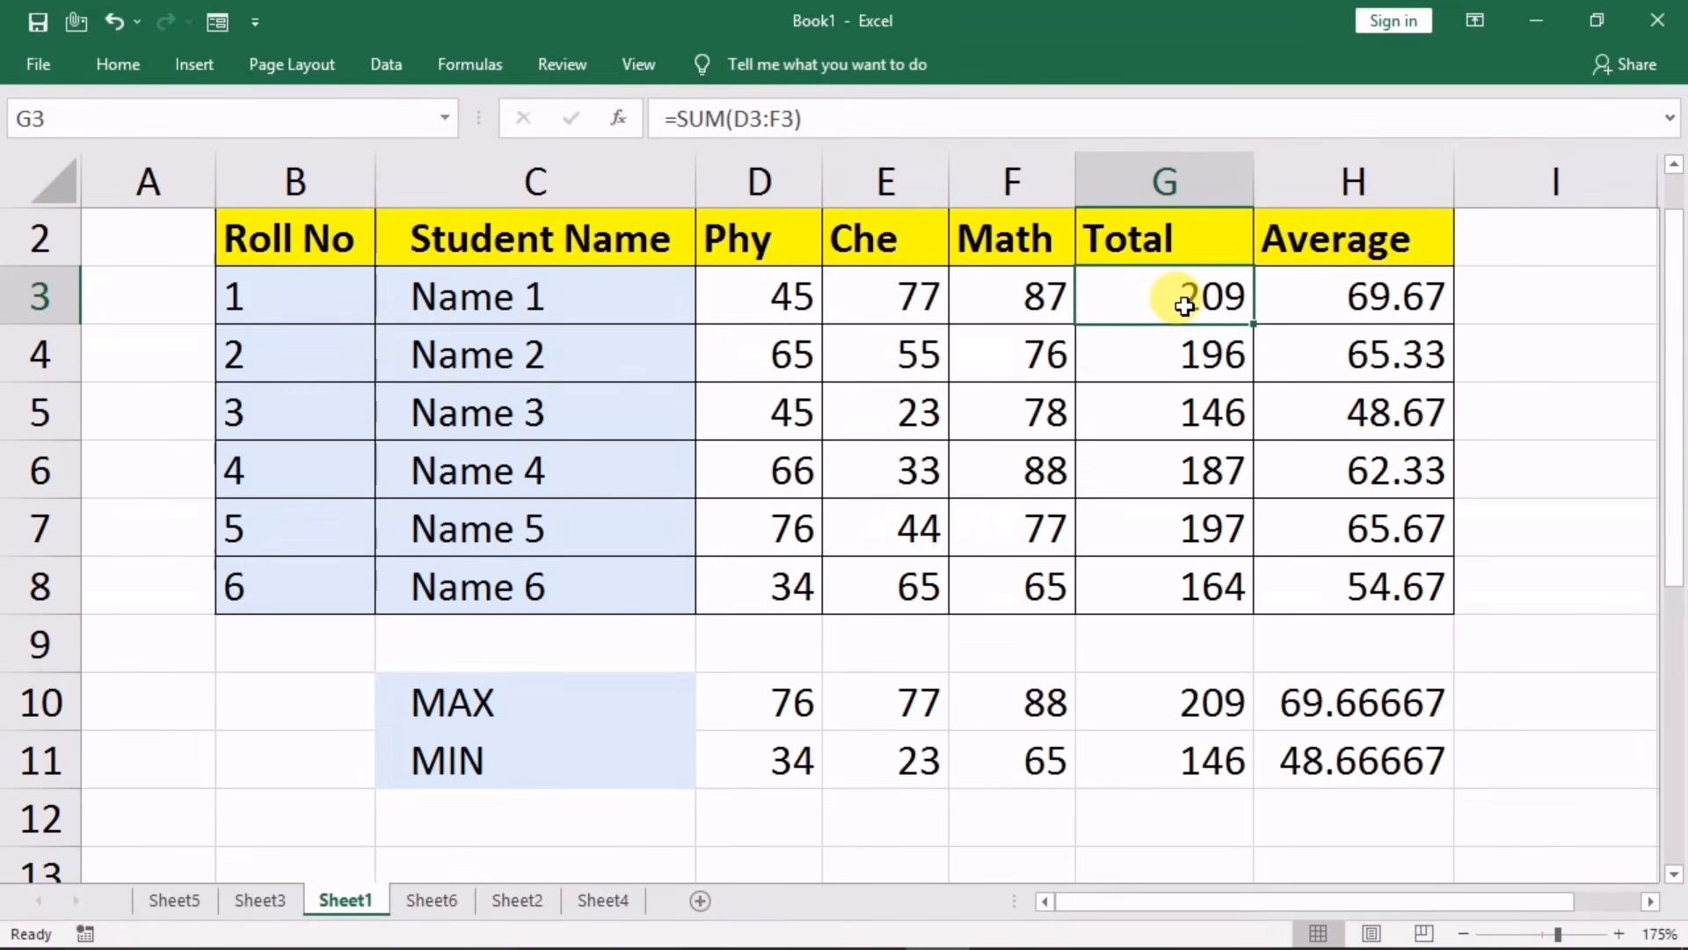
Step: Set the Phy mark in D3 to 333 and review the SUM formula for that student's Total in G3
click(774, 294)
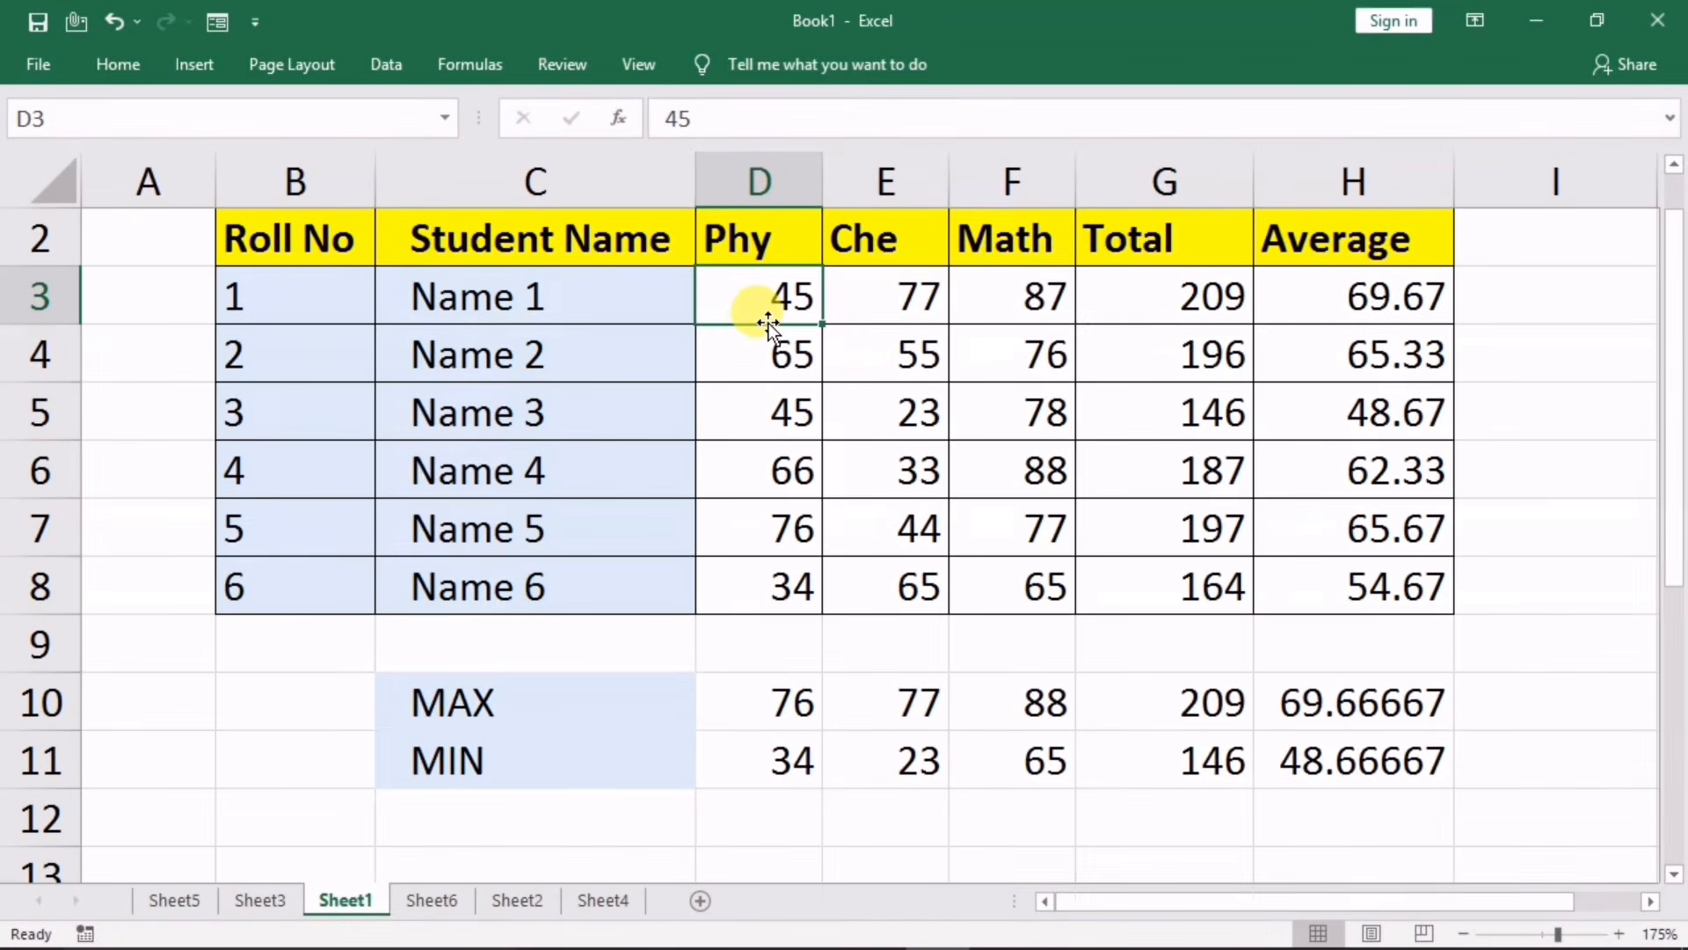
text(333)
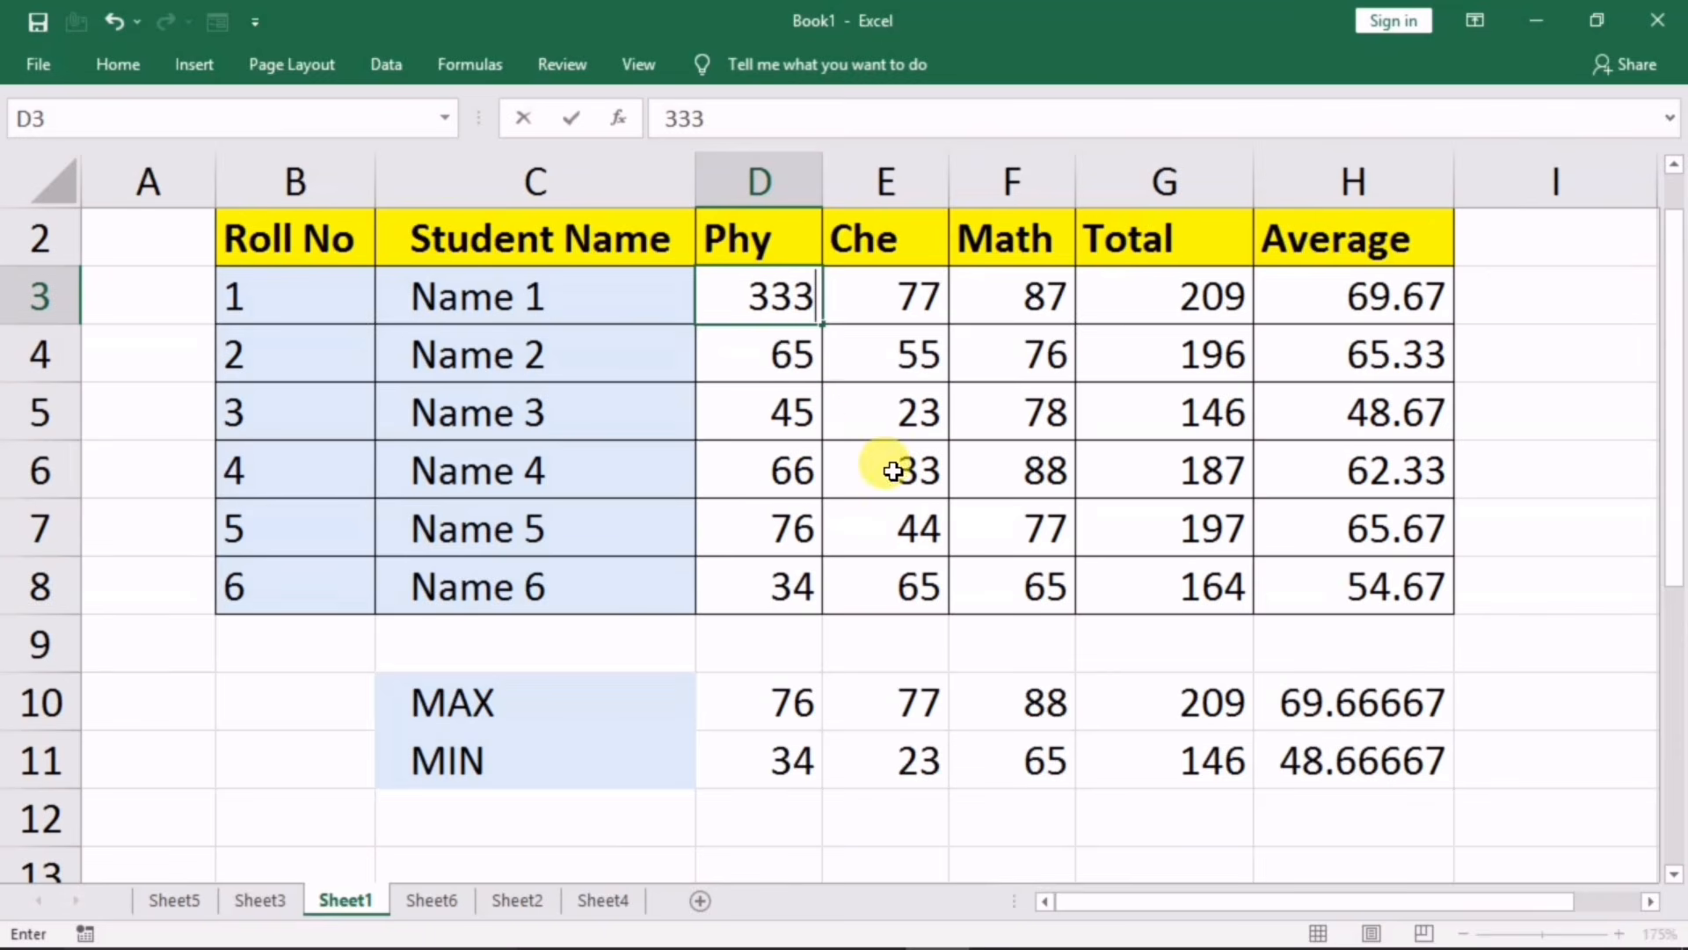
click(1150, 814)
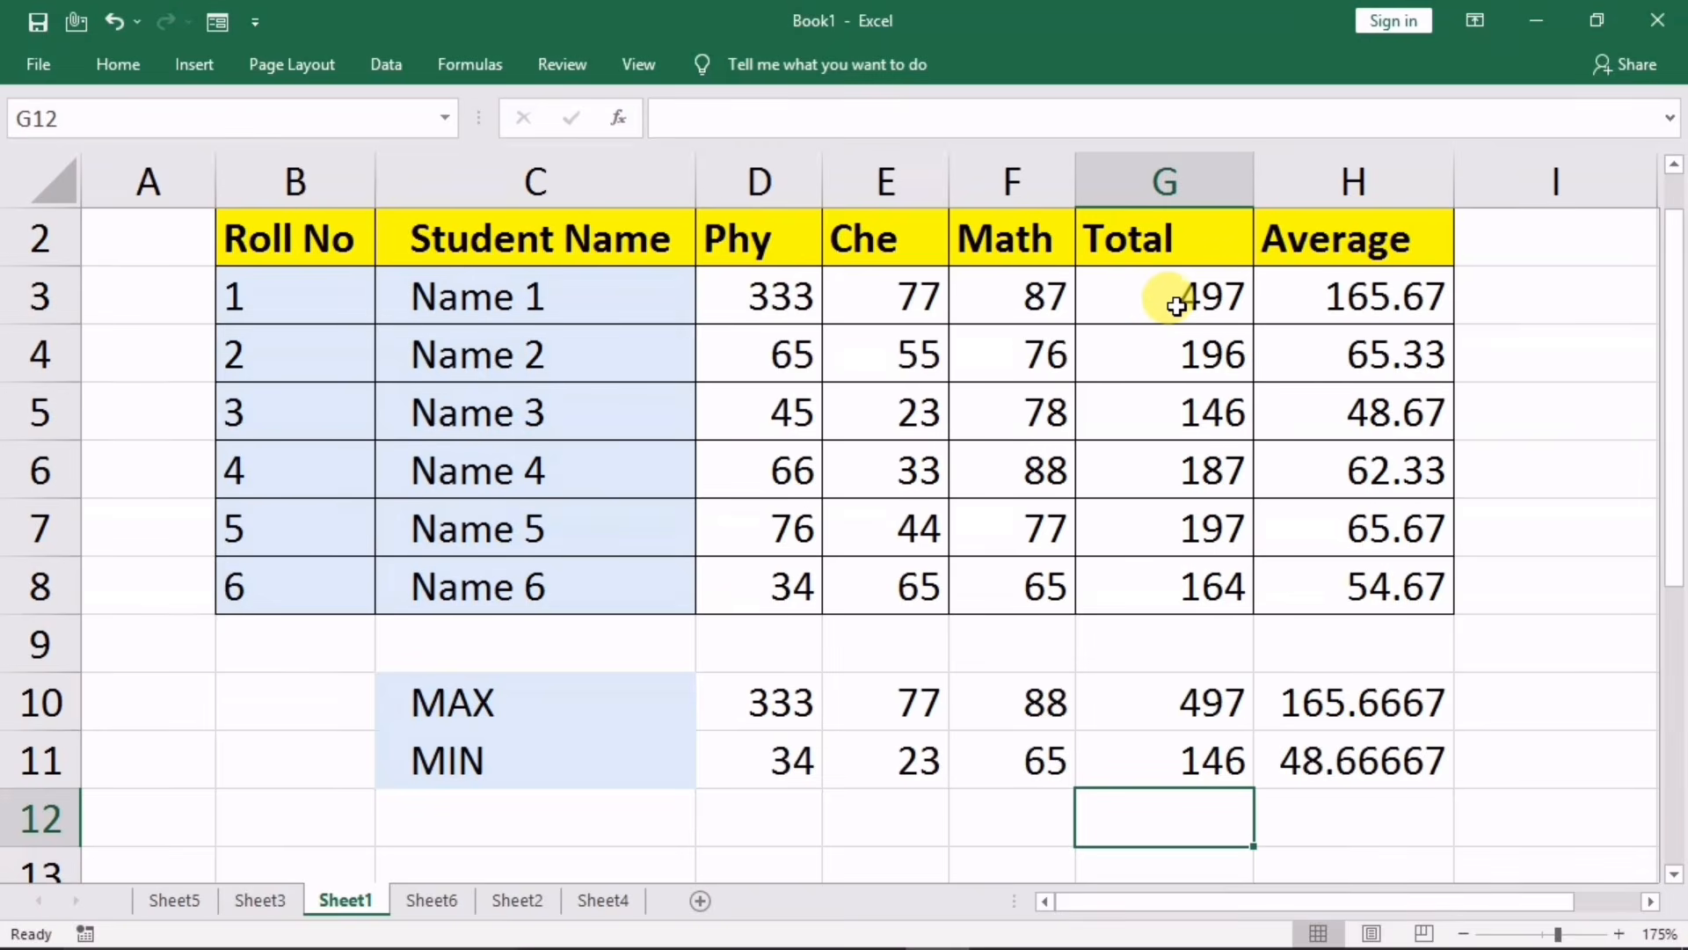
click(1175, 304)
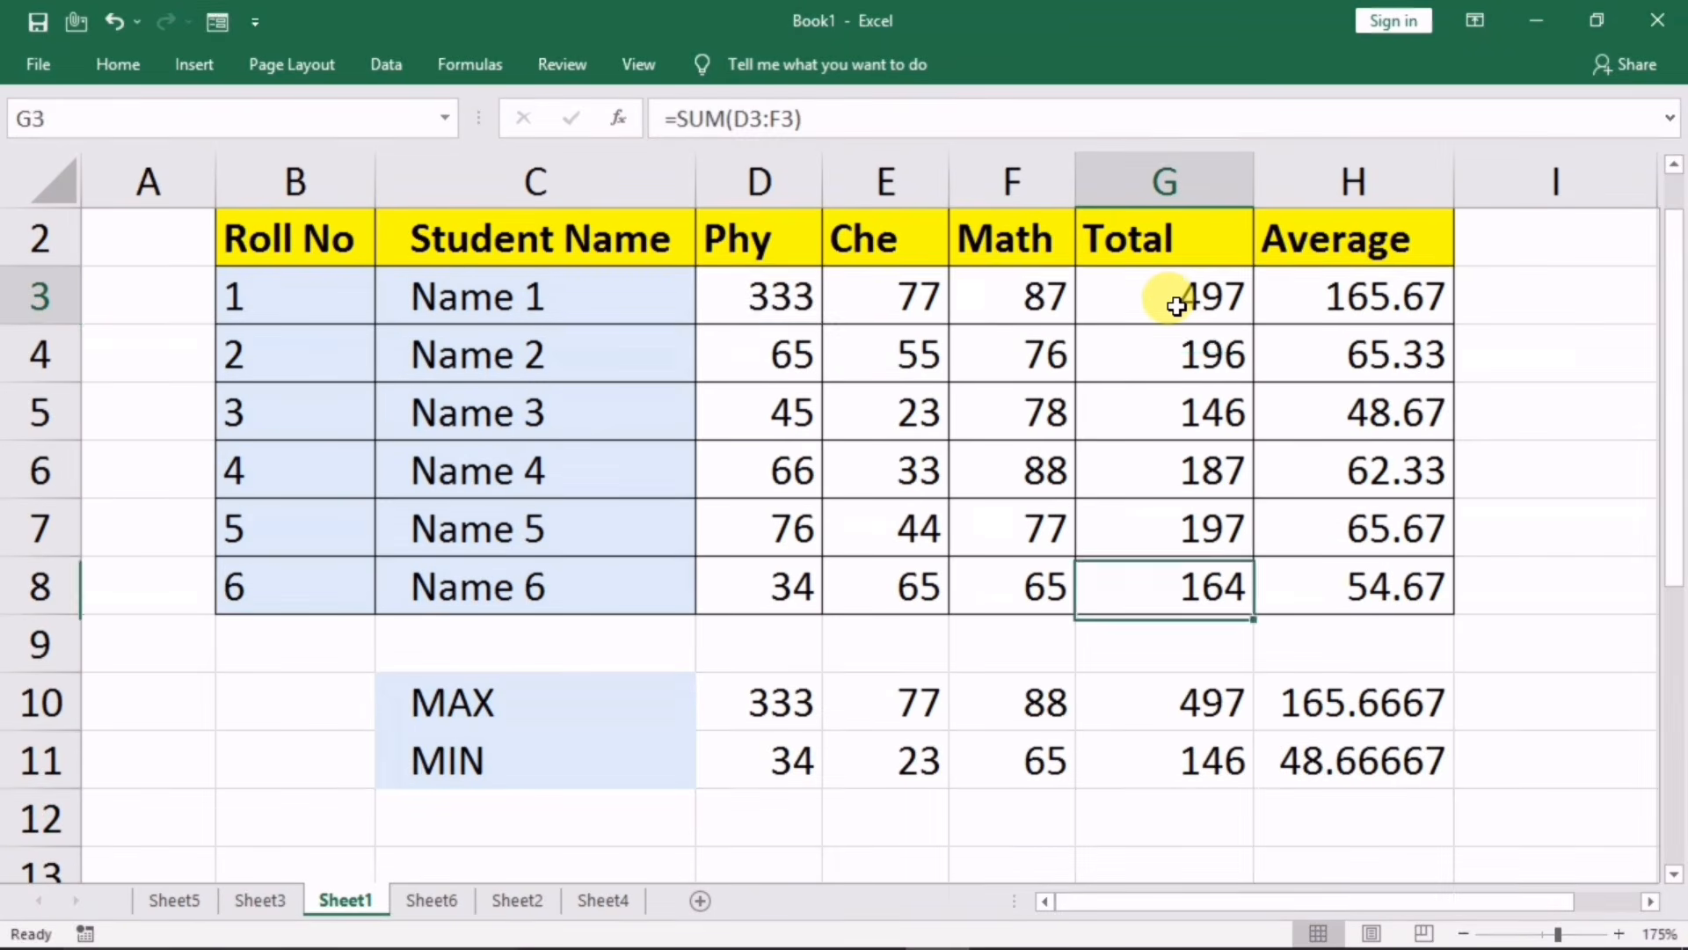
double_click(1154, 303)
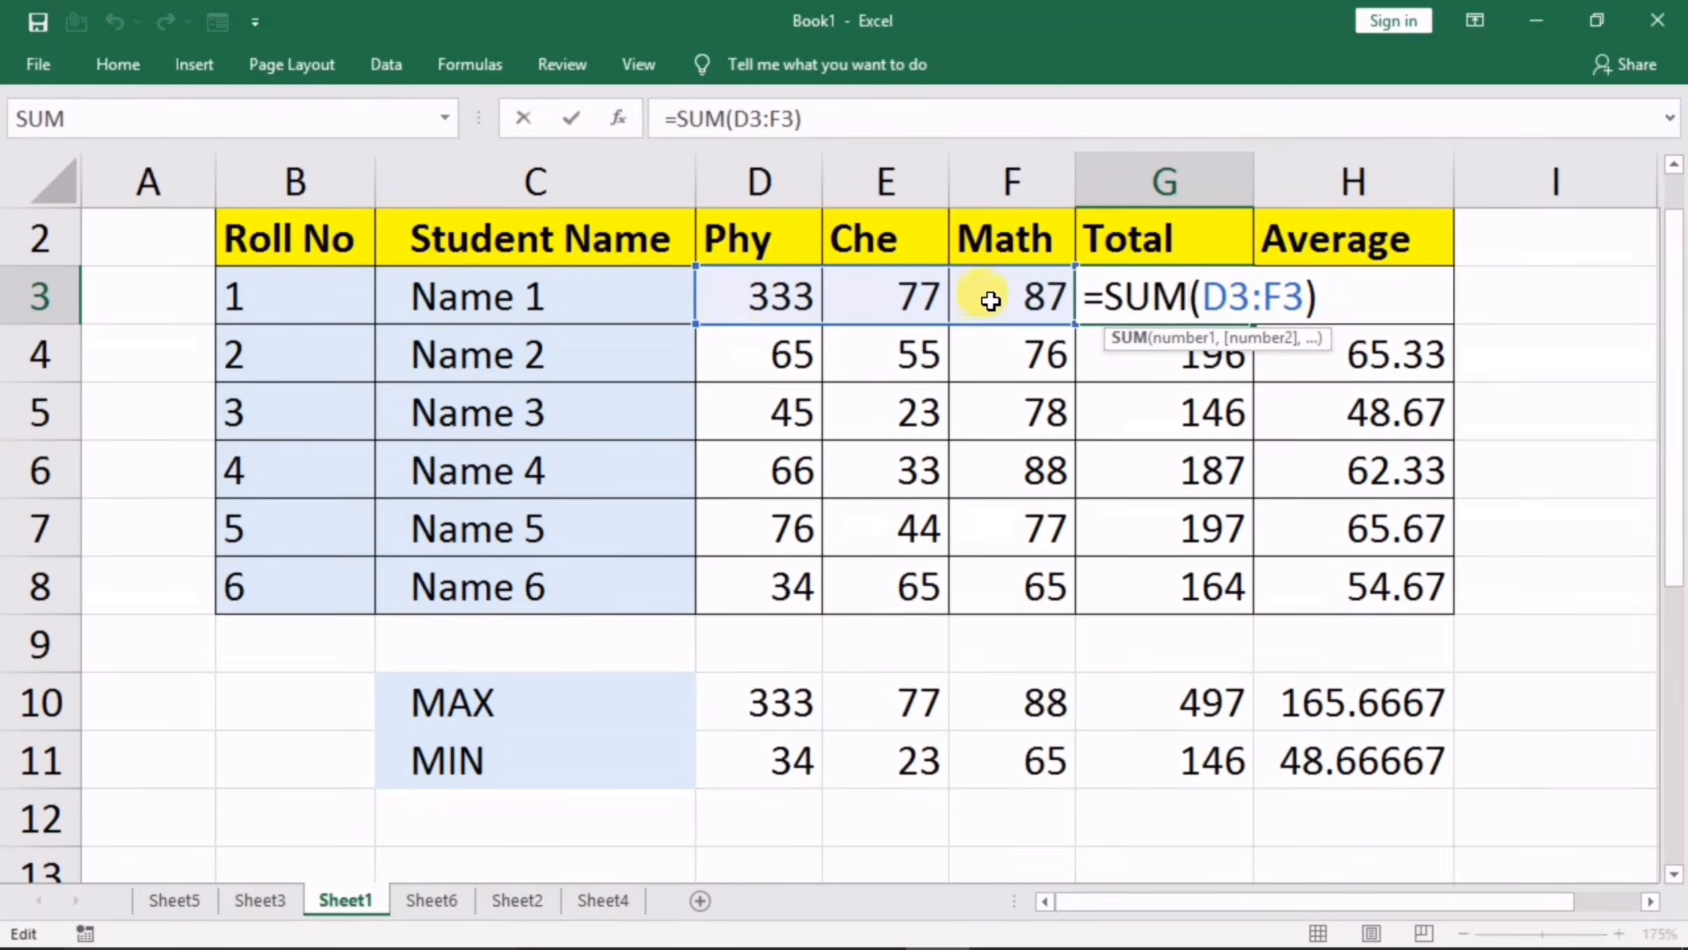
key(Return)
Step: Set the Phy mark in D3 to 0 and check the student's Total and the Phy MIN formula in D11
click(890, 294)
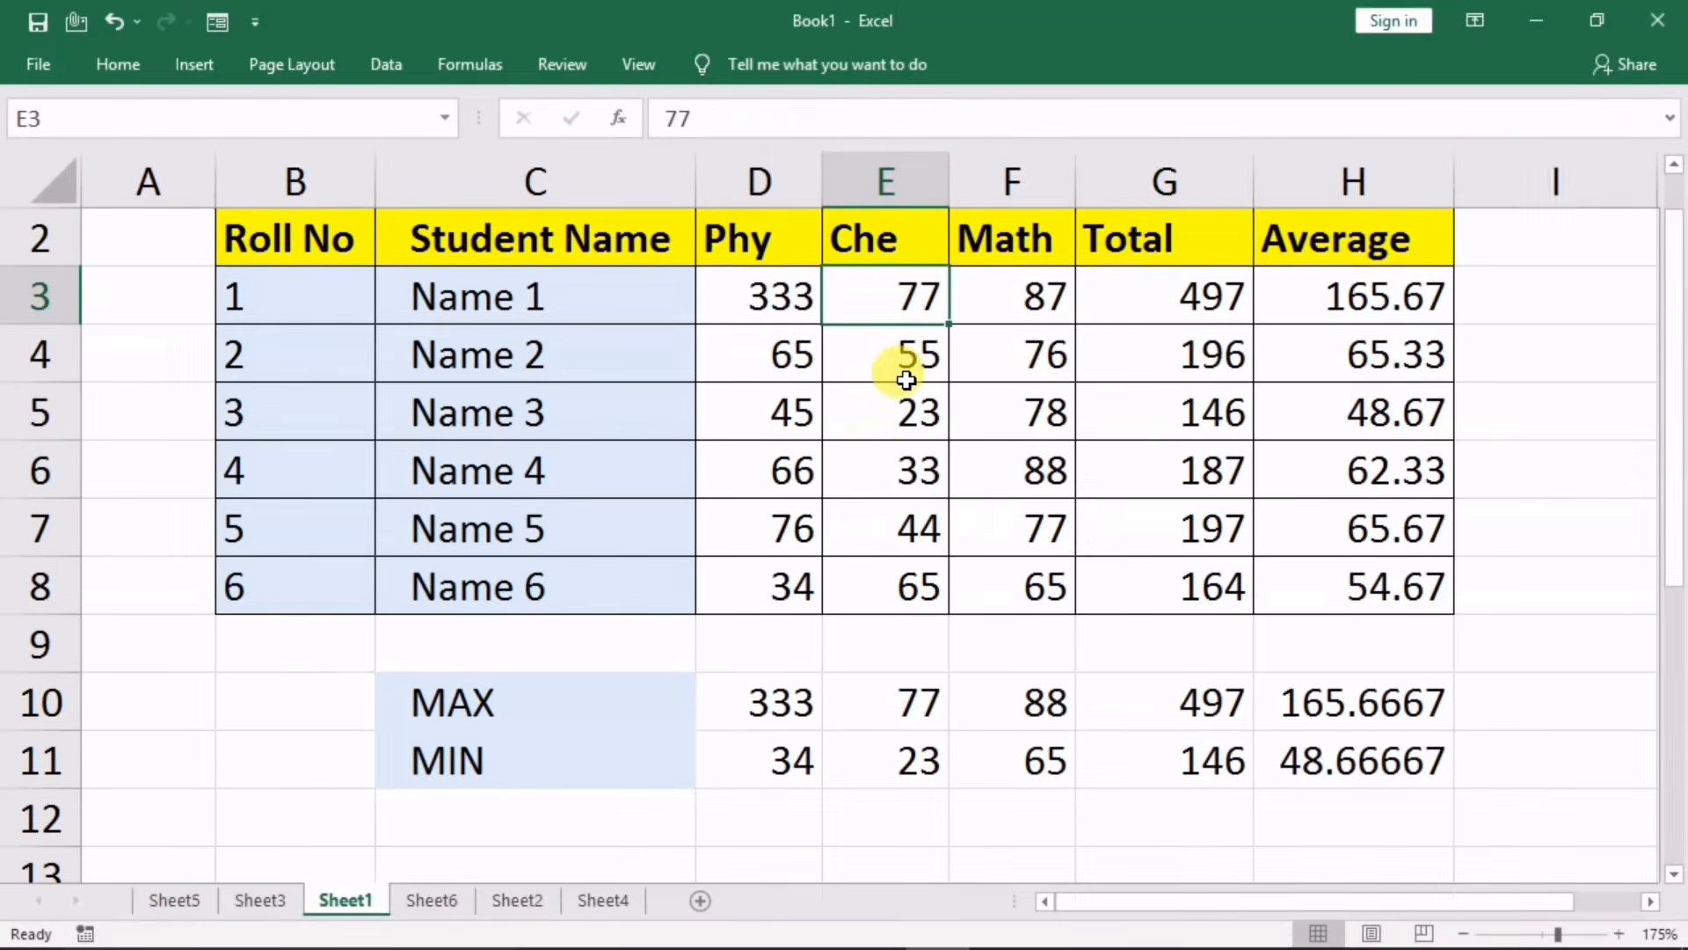
click(747, 302)
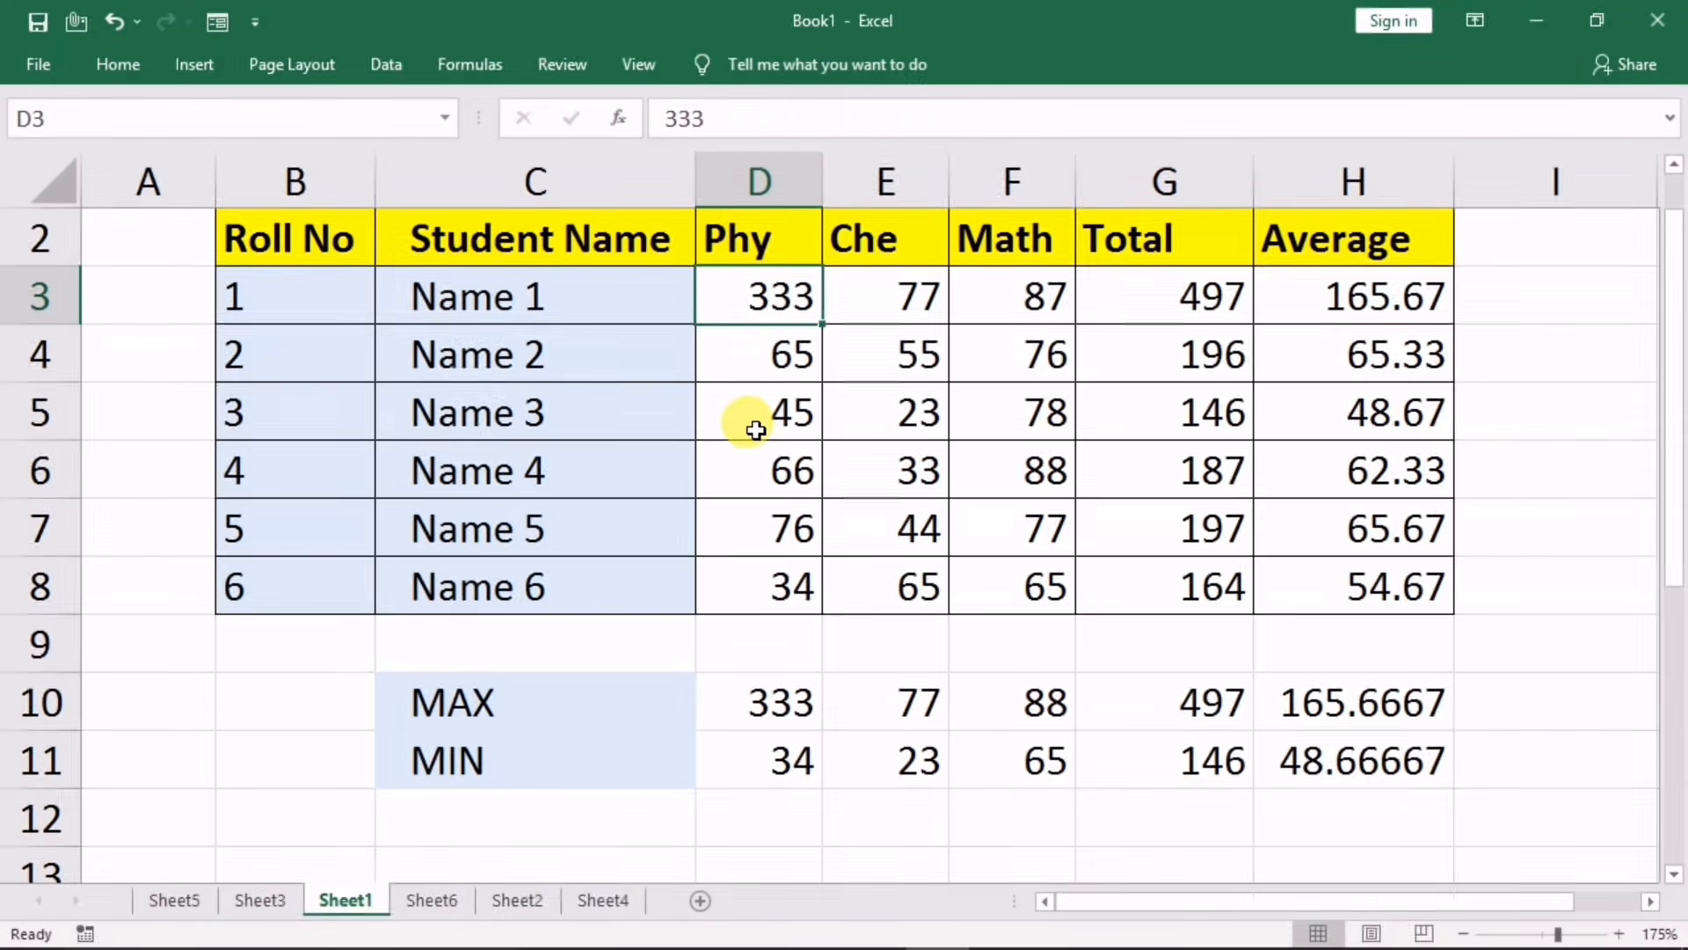
text(0)
click(1106, 508)
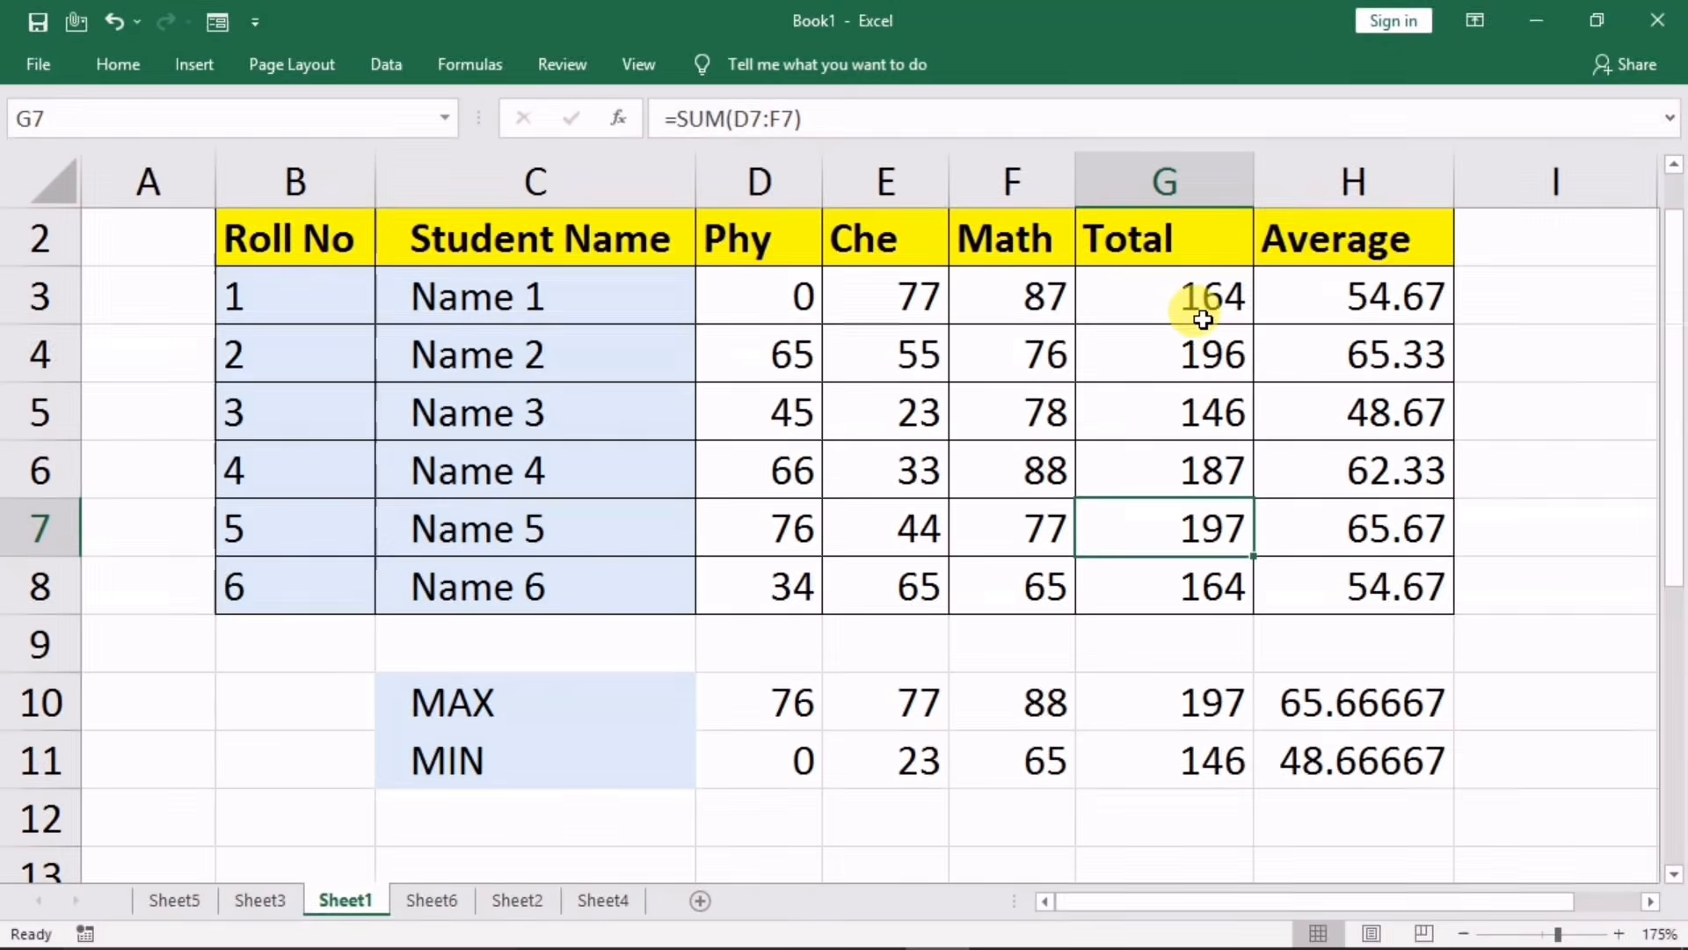
click(797, 298)
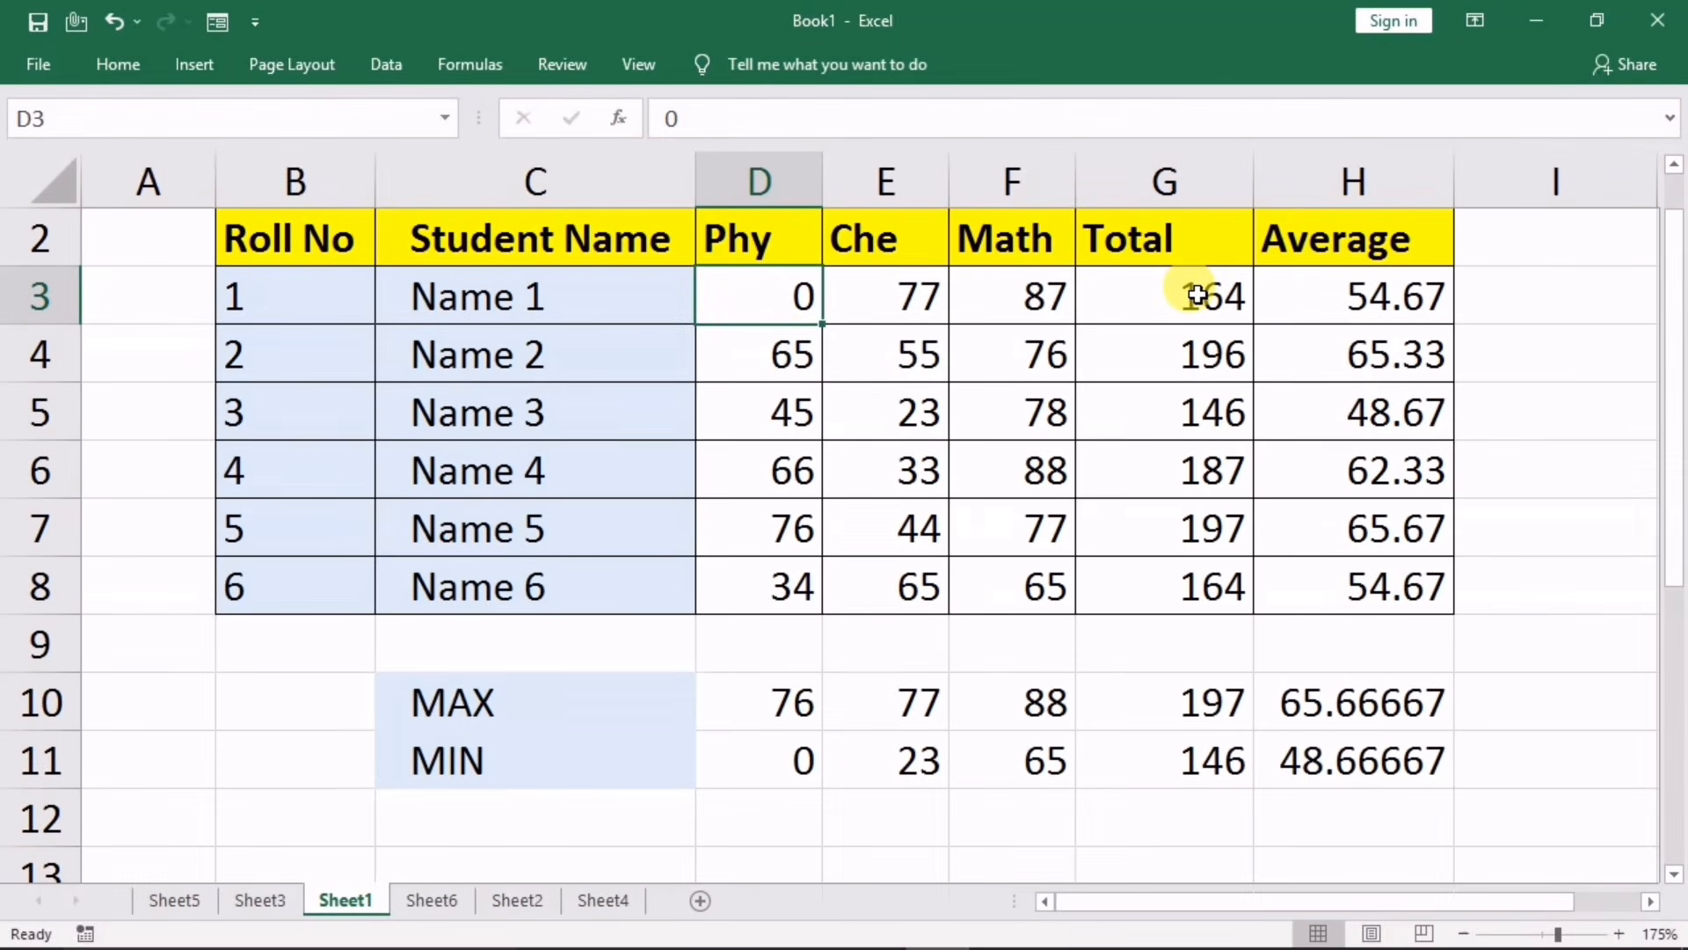
click(726, 759)
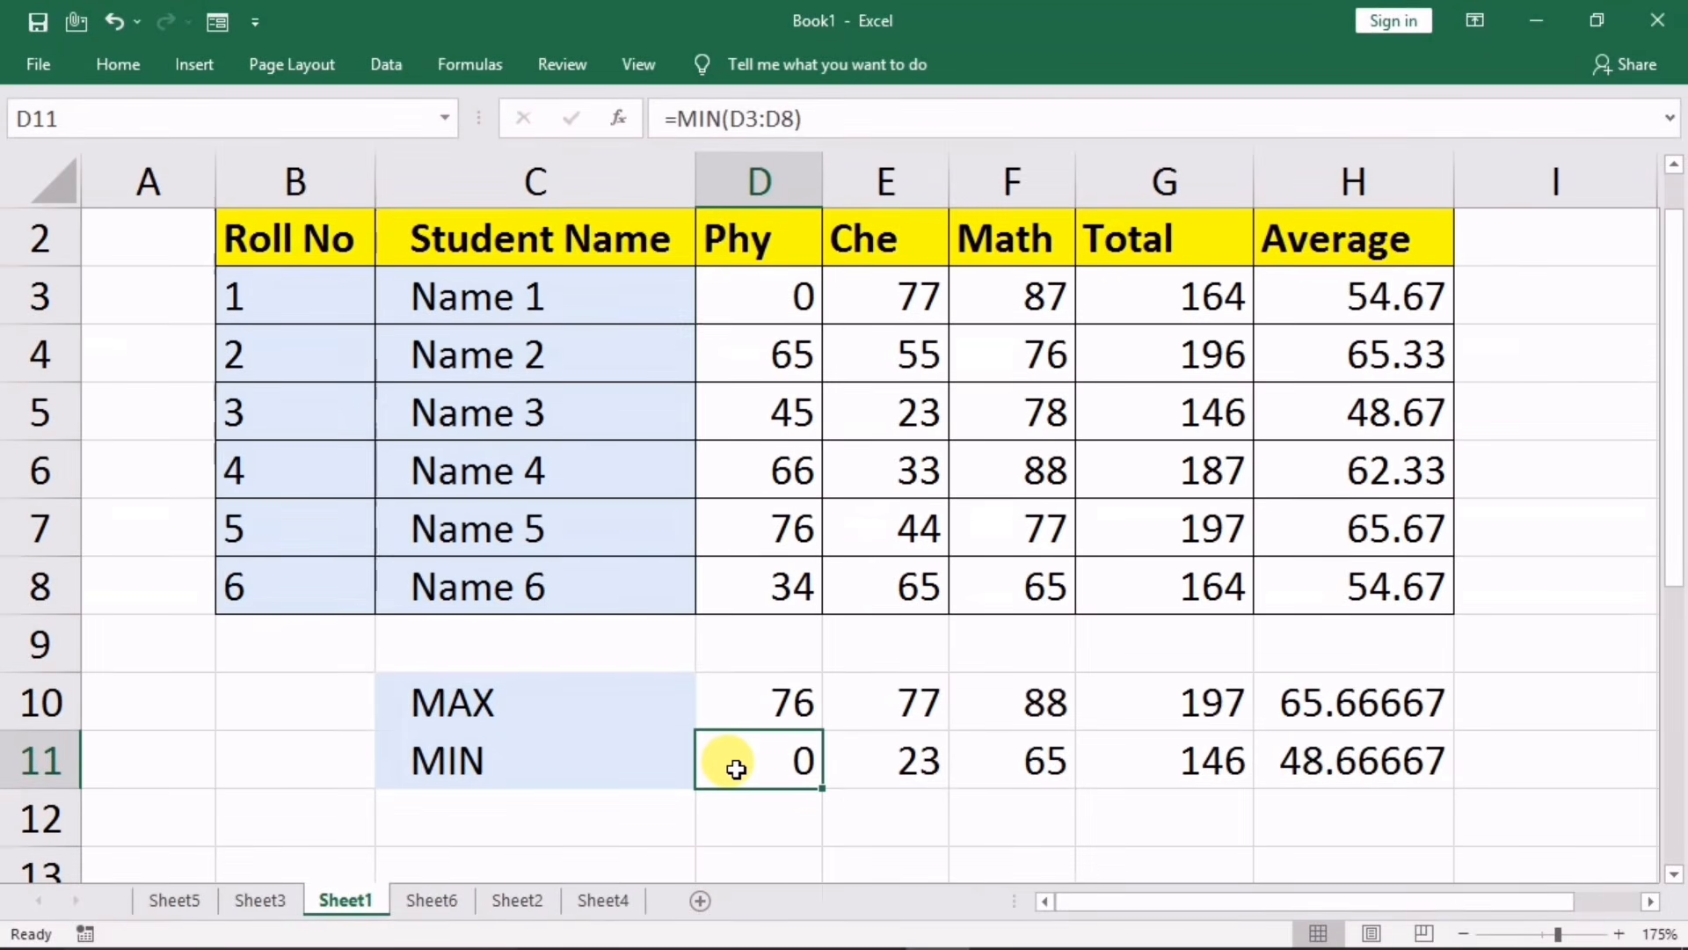
click(770, 298)
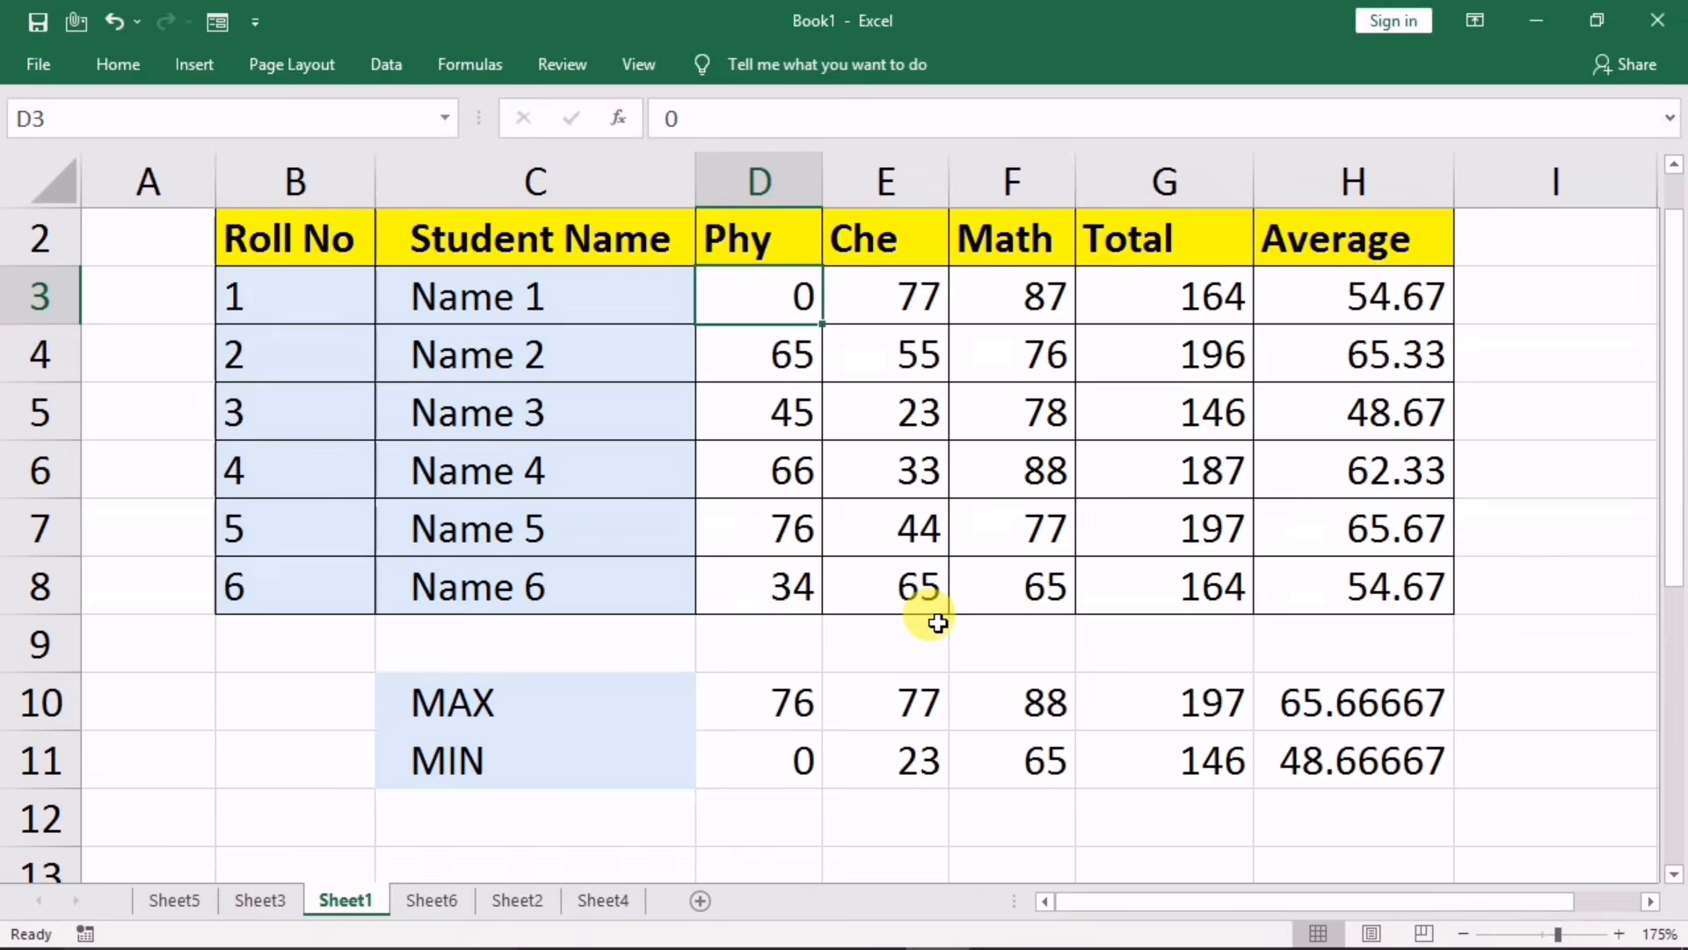
Step: Set the workbook's calculation option to Manual
click(500, 62)
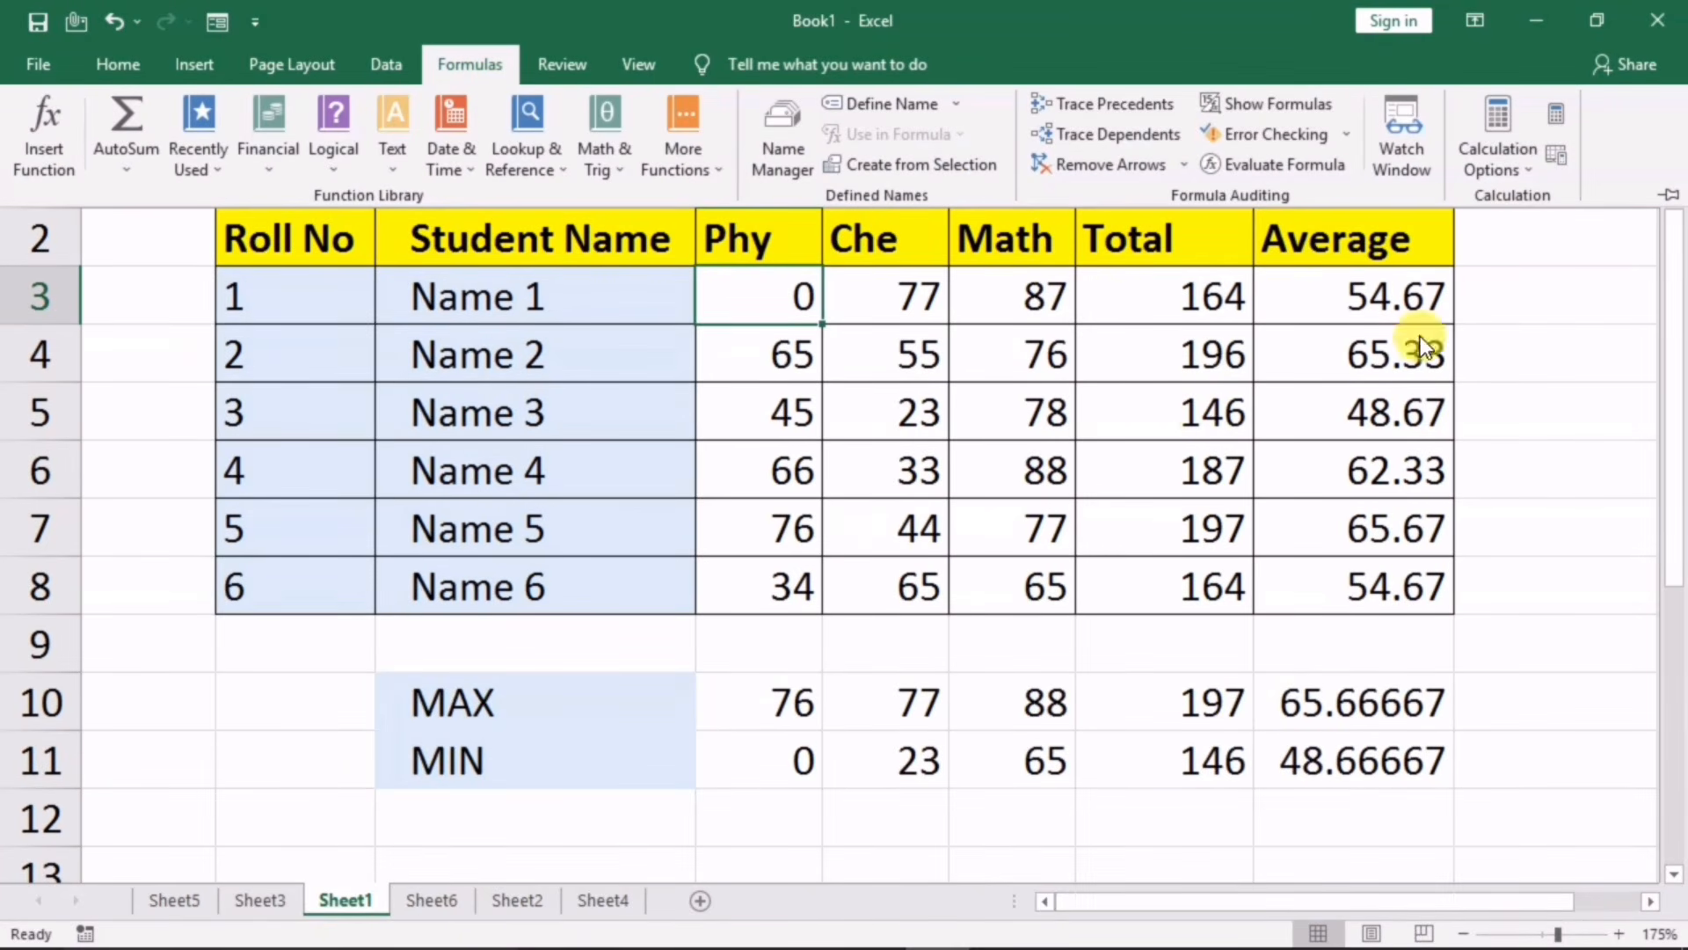
click(1516, 167)
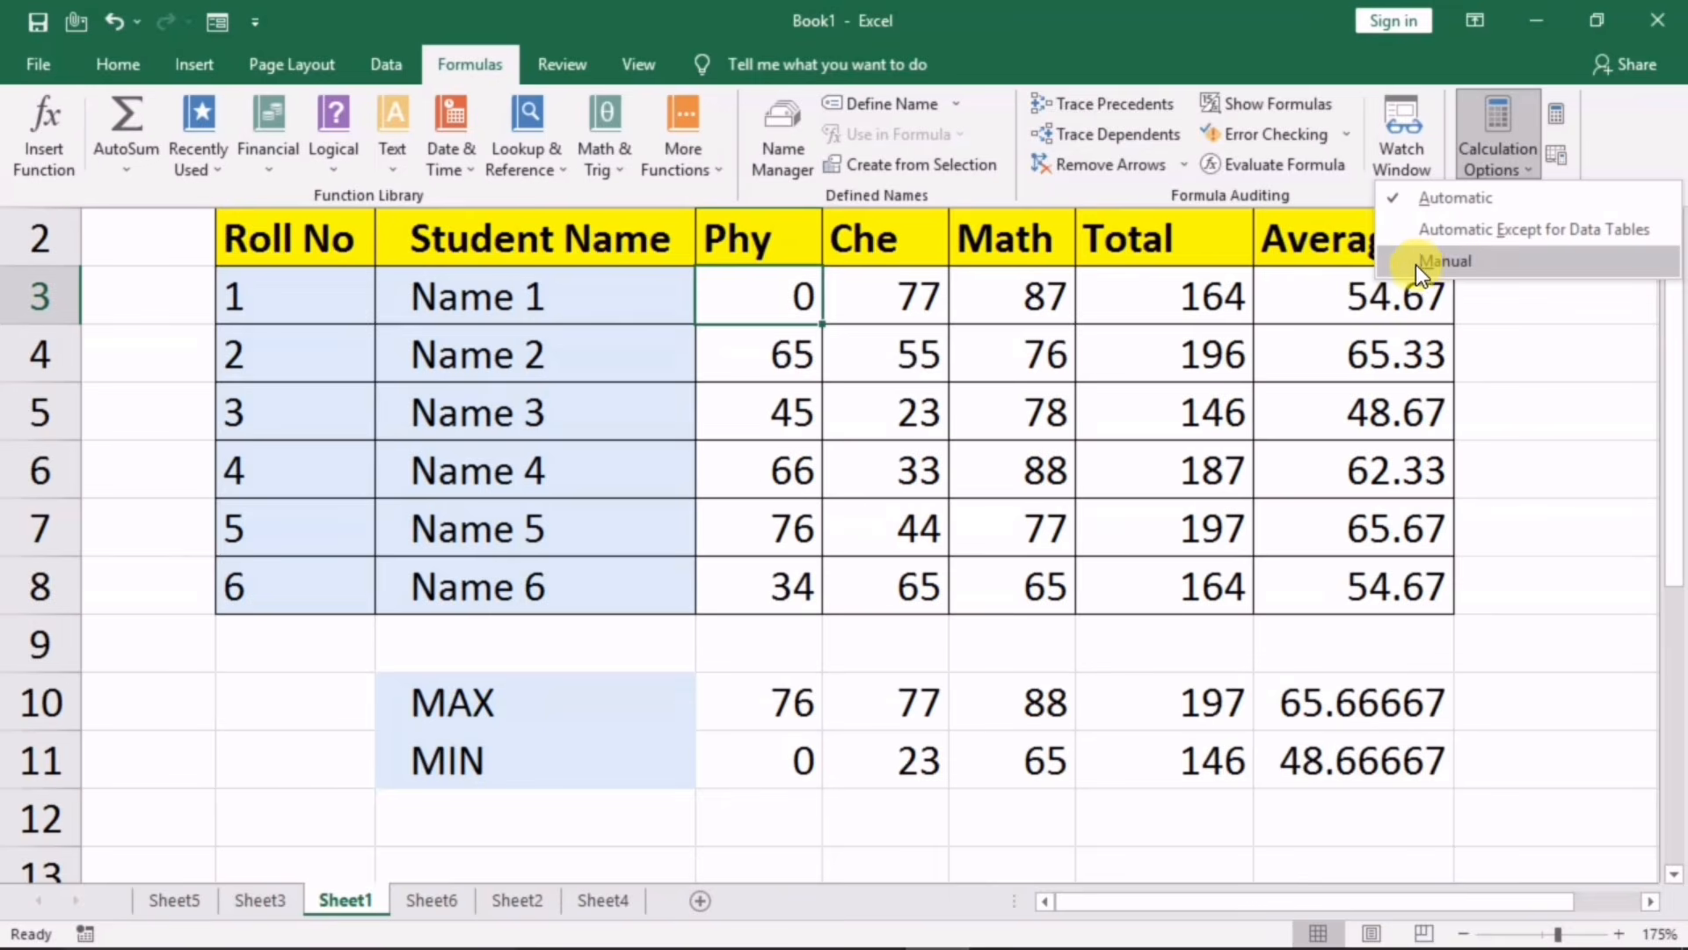
click(1390, 294)
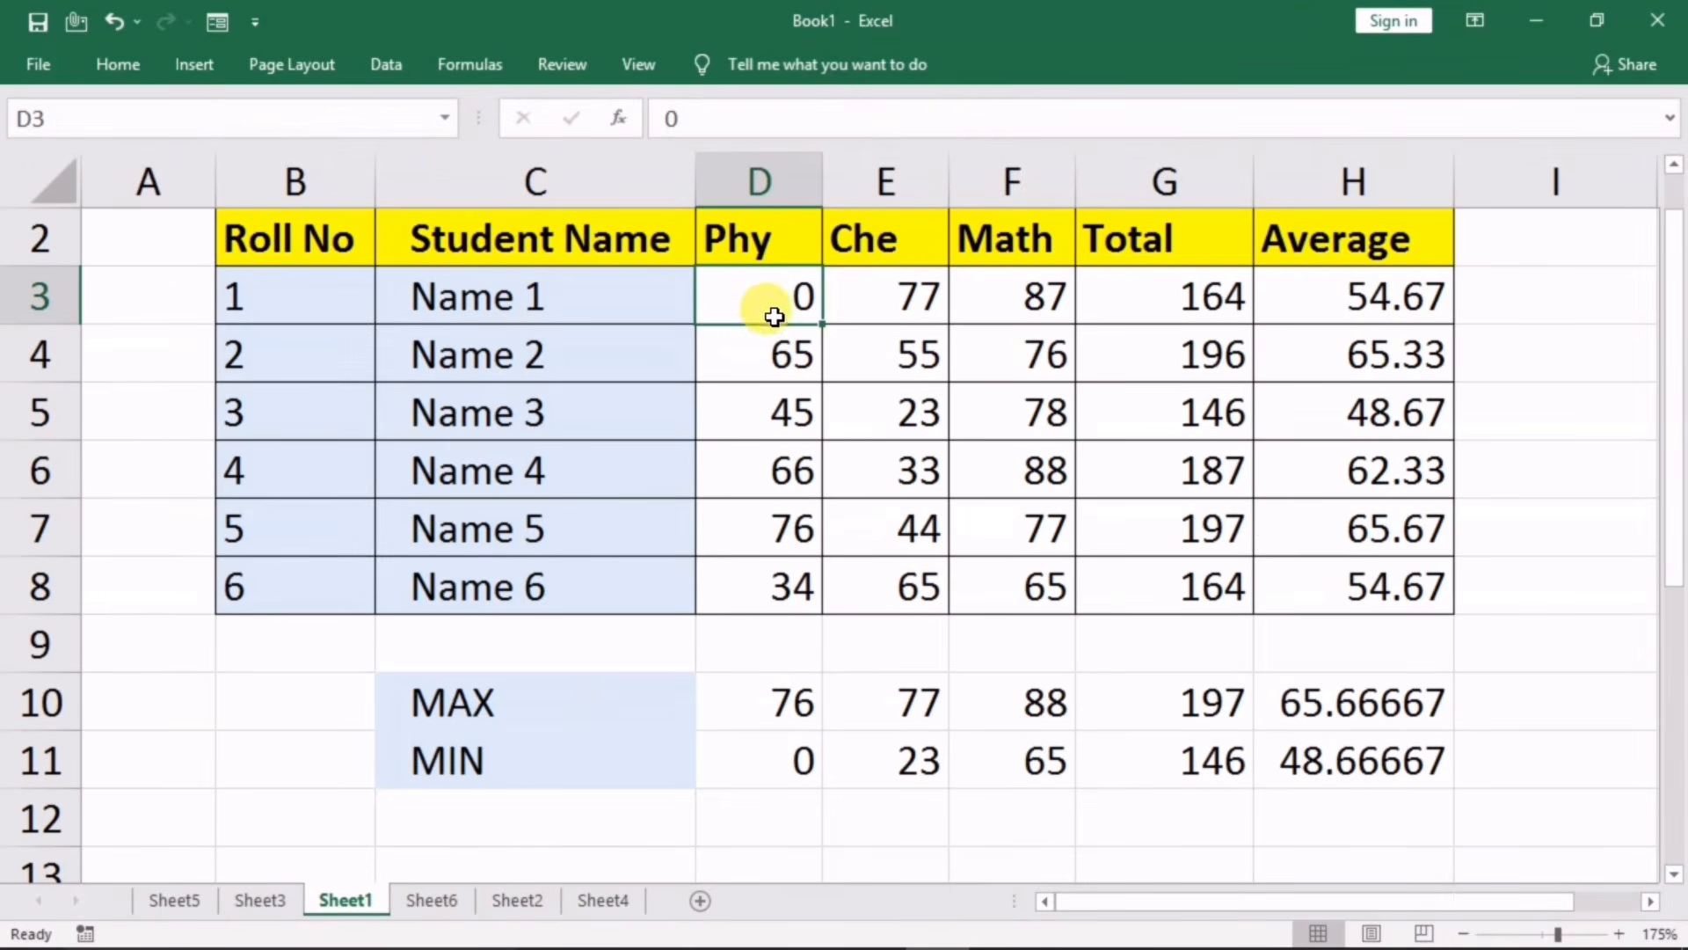
Step: Set the Phy mark in D3 to 1 and compare the MIN formula in D11 with the marks in D3:D8
text(1)
click(895, 579)
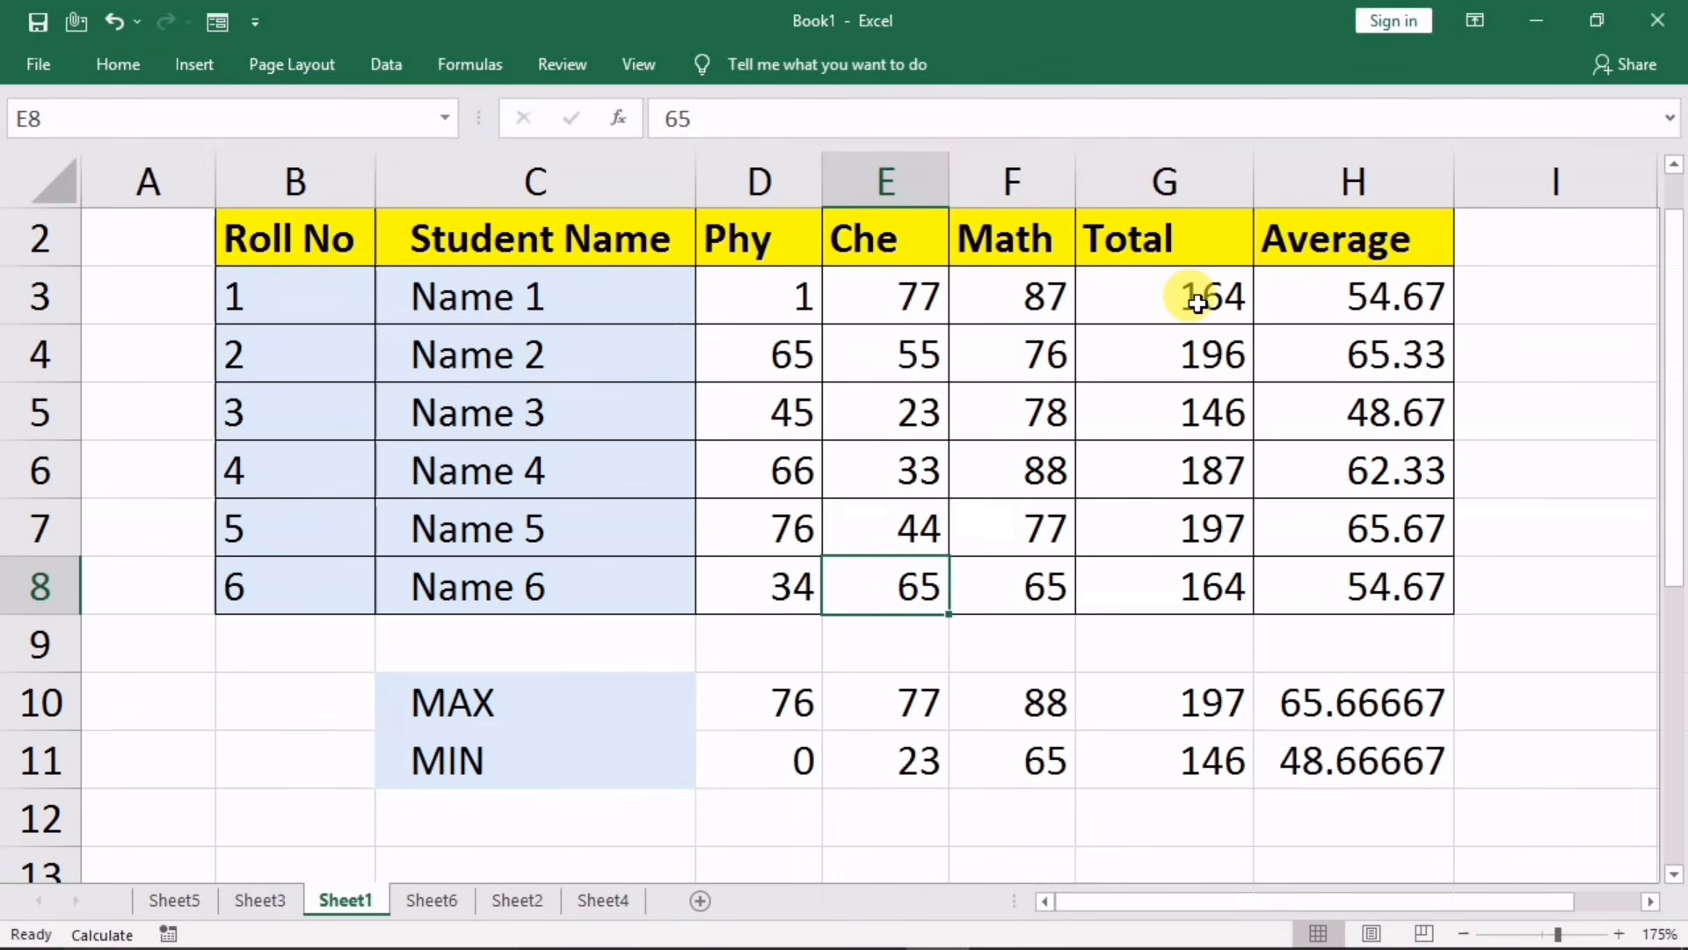
click(731, 766)
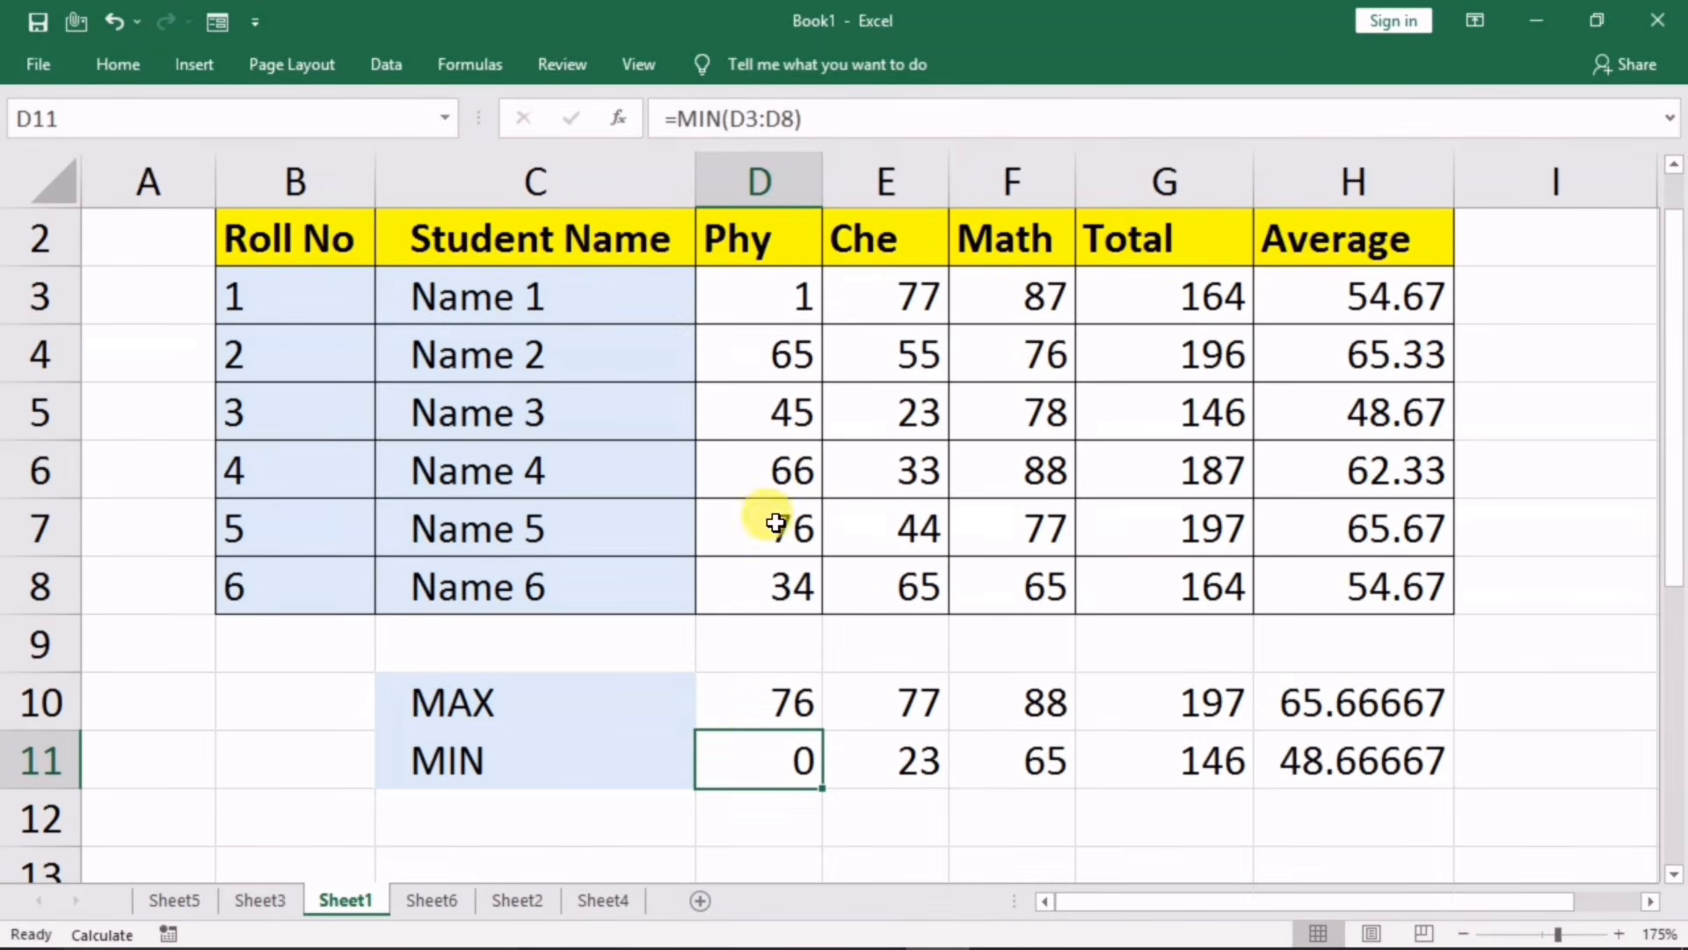
drag(780, 294, 756, 585)
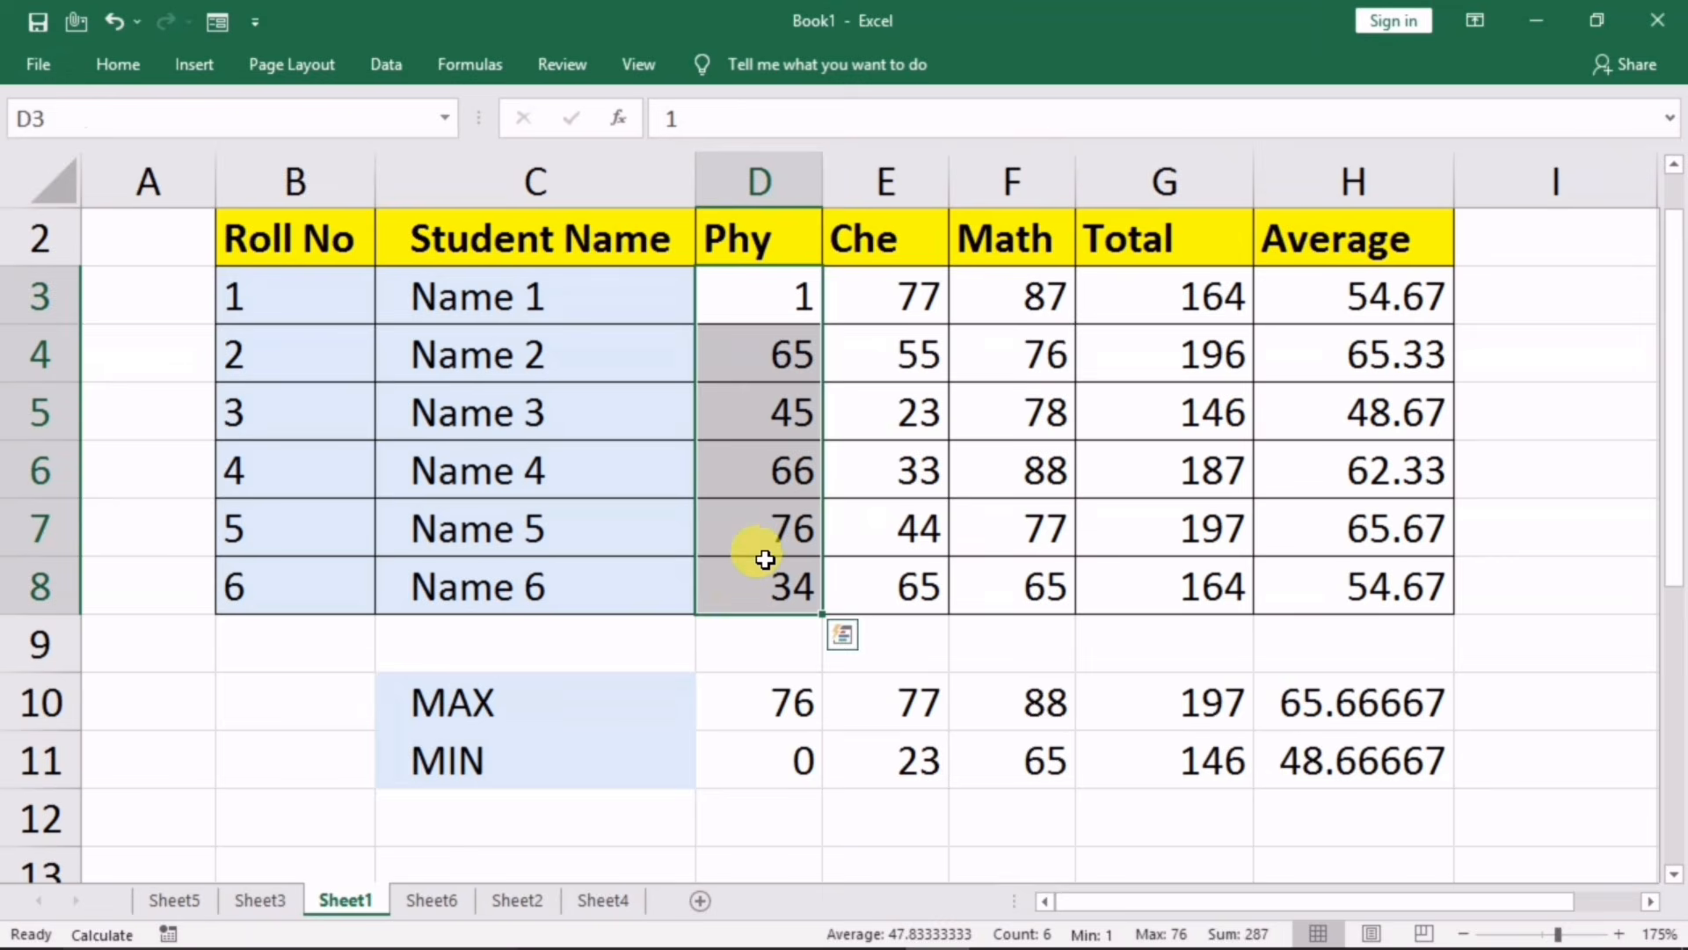
click(785, 737)
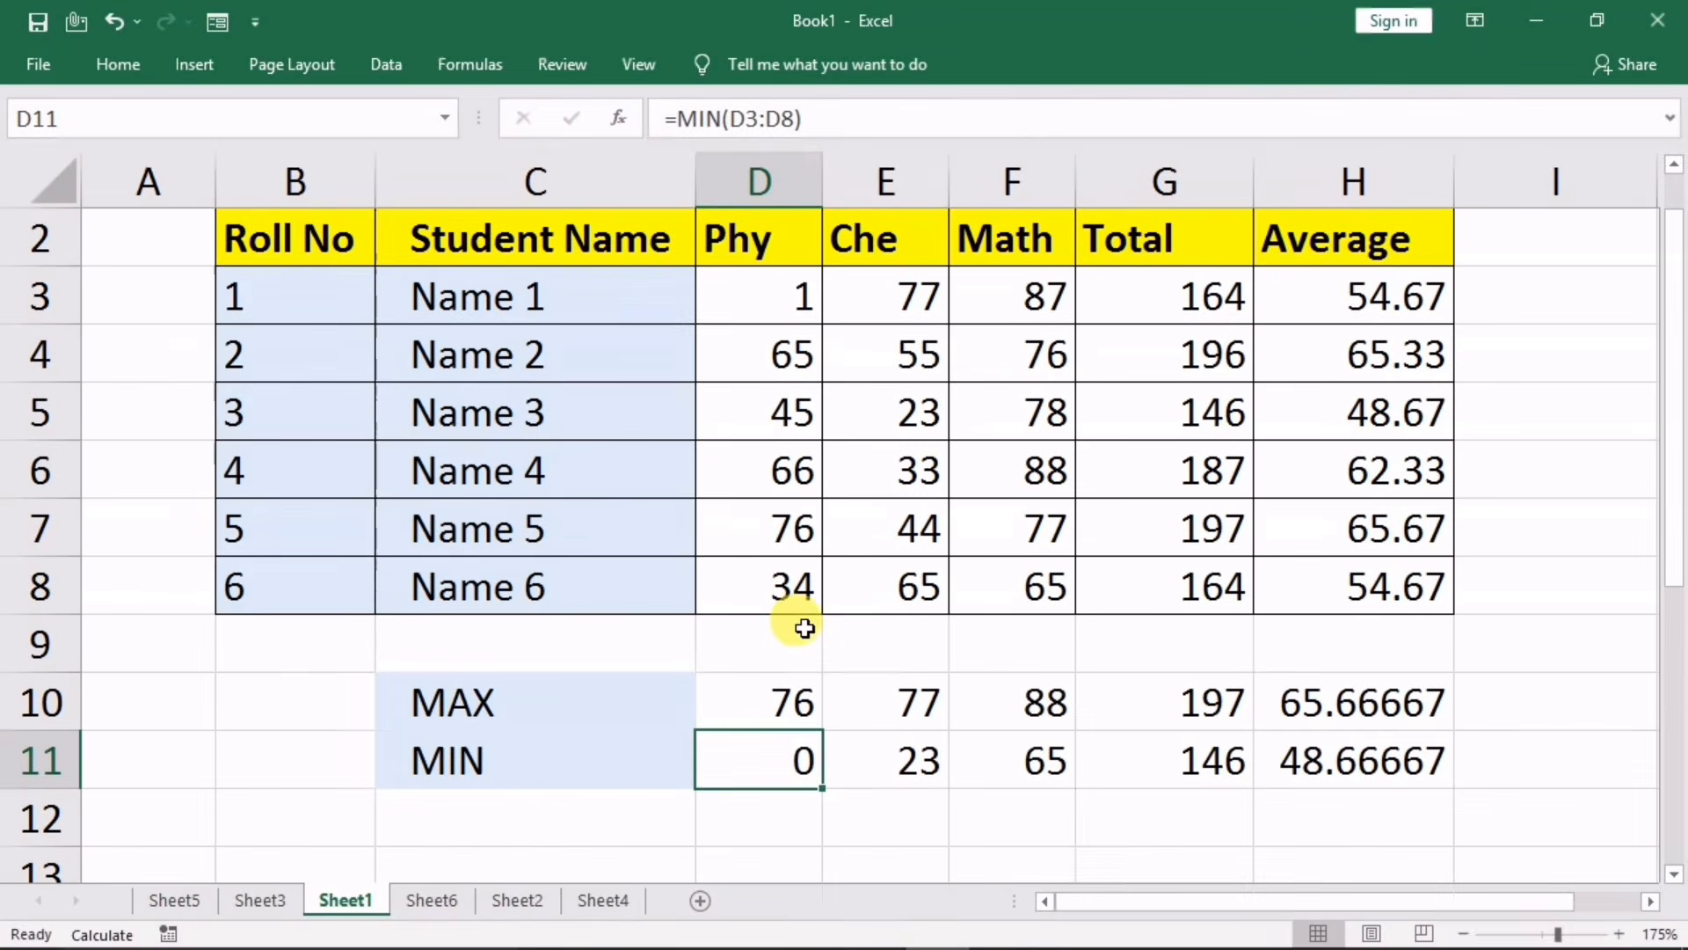
Step: Set the workbook's calculation option to Automatic
click(468, 67)
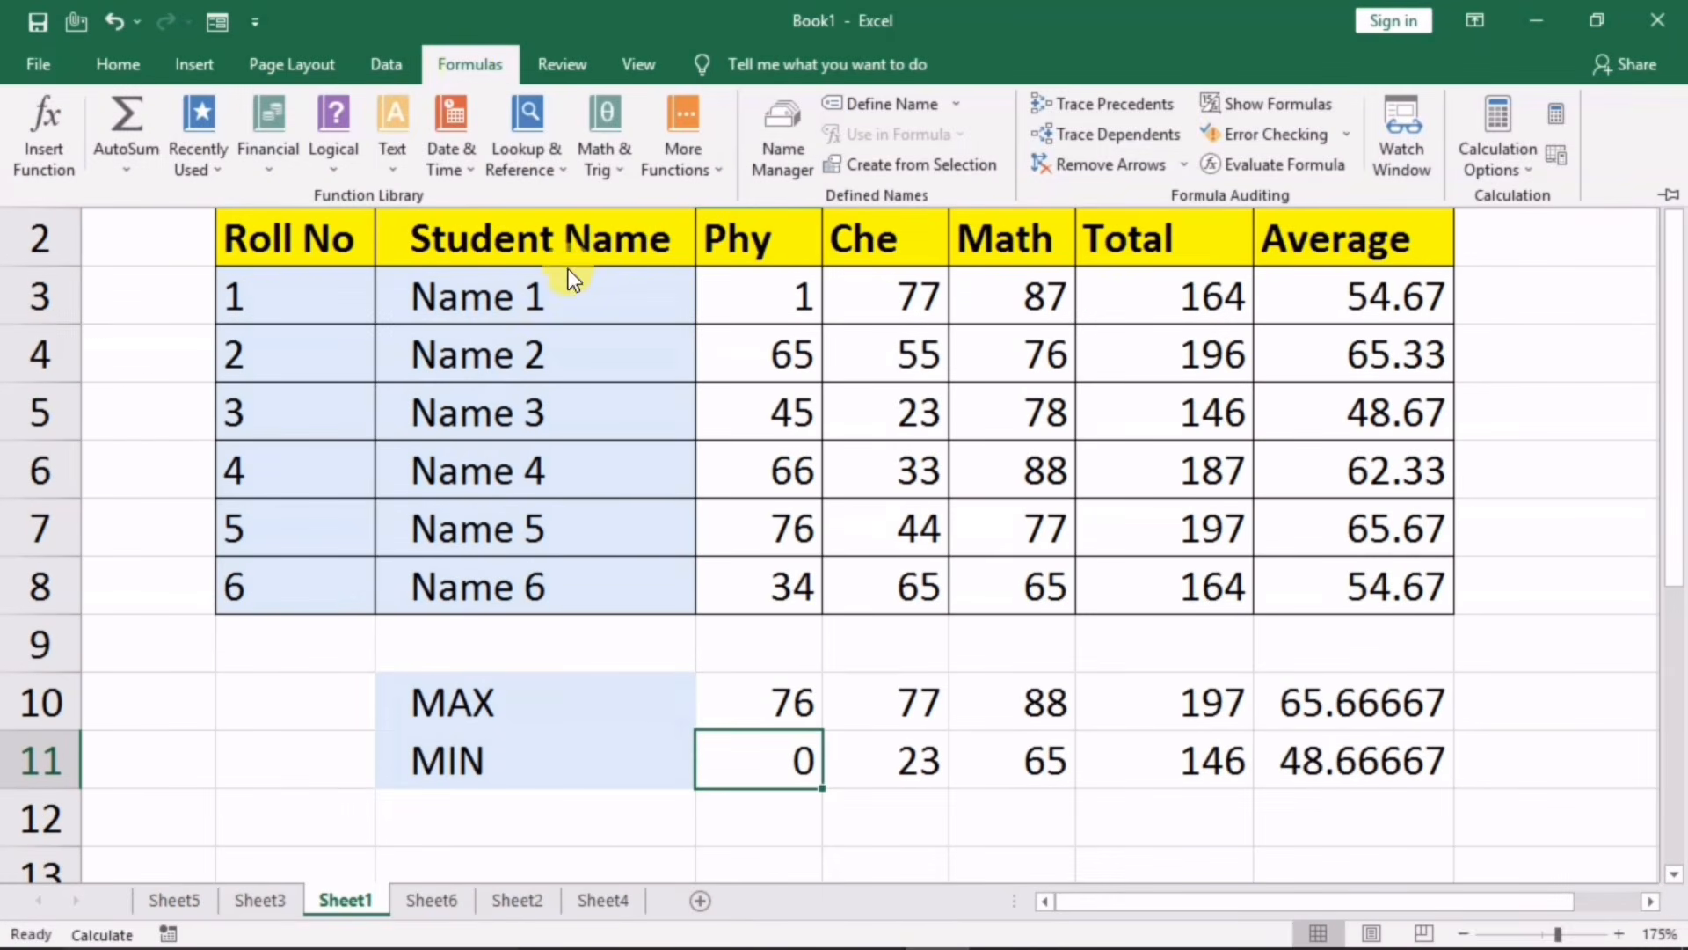
click(1494, 176)
click(1422, 201)
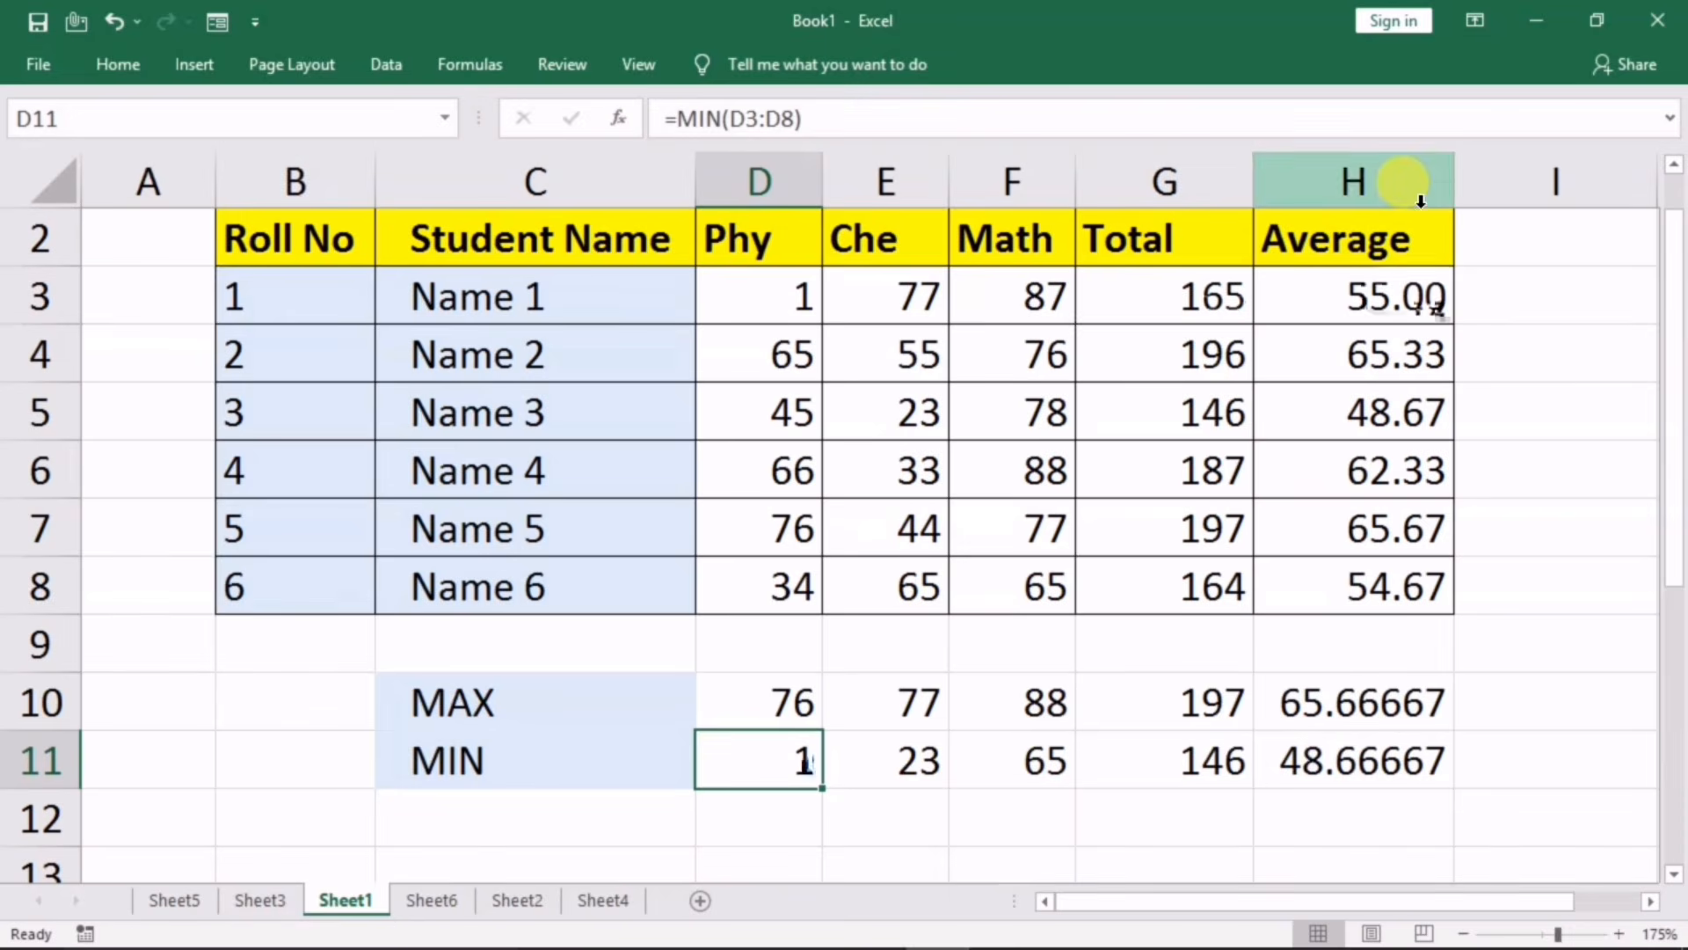
Step: Switch to Sheet4 and clear the 05 January 2021 sale in C7 to update the count formulas
click(605, 899)
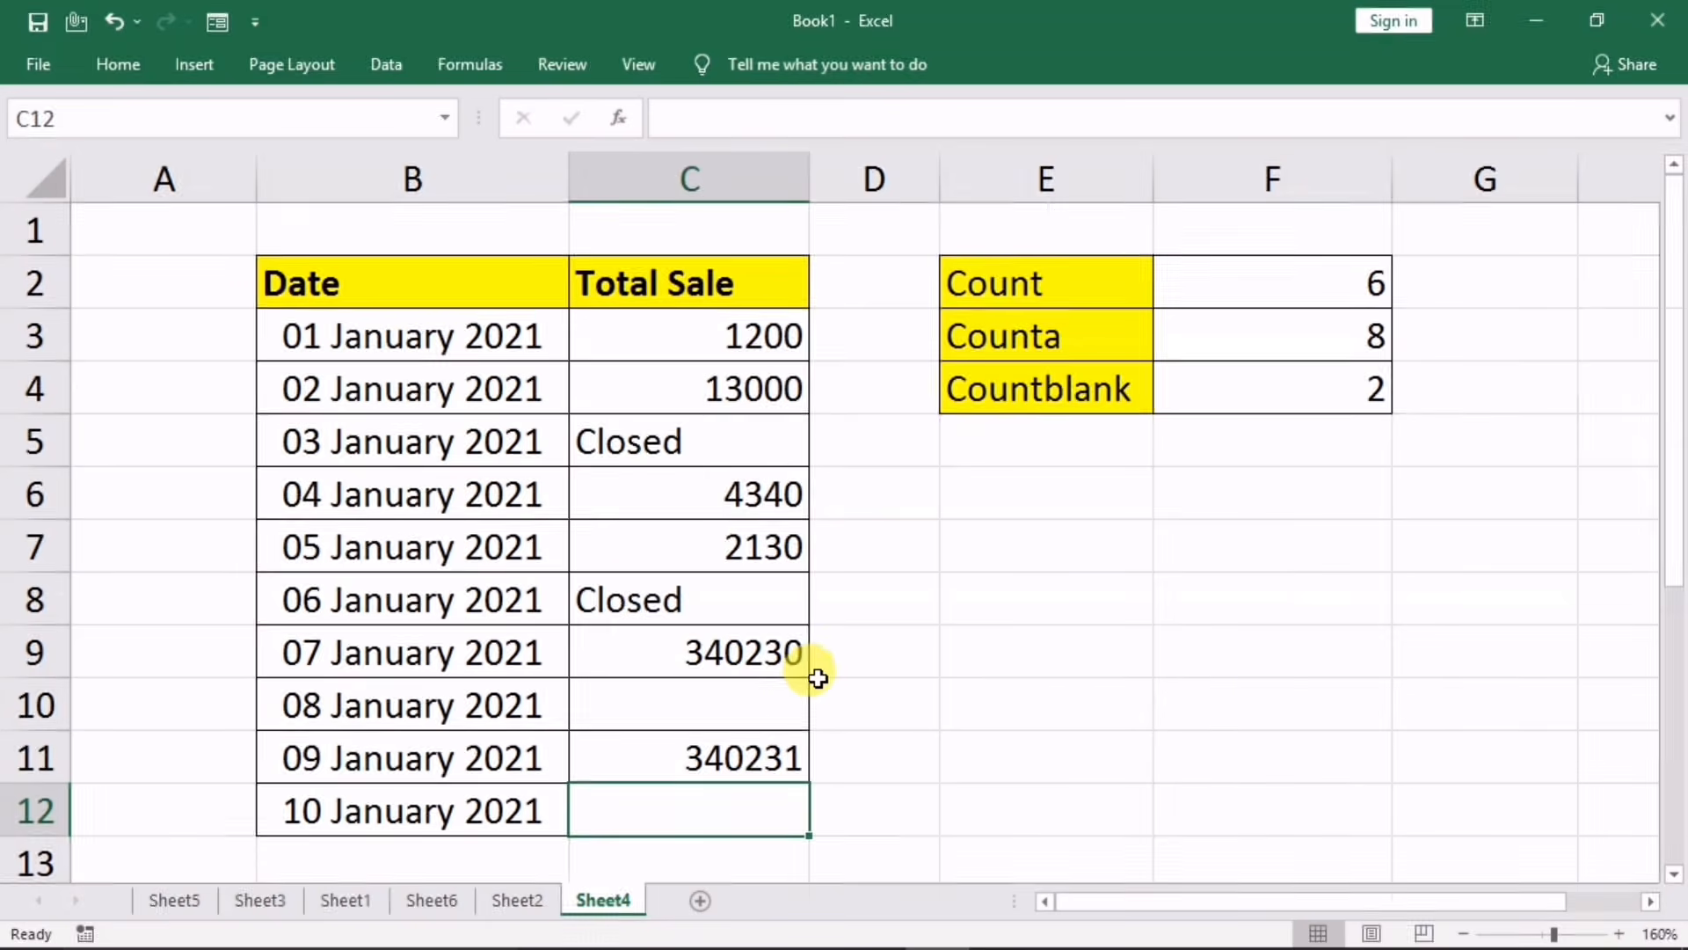
click(726, 554)
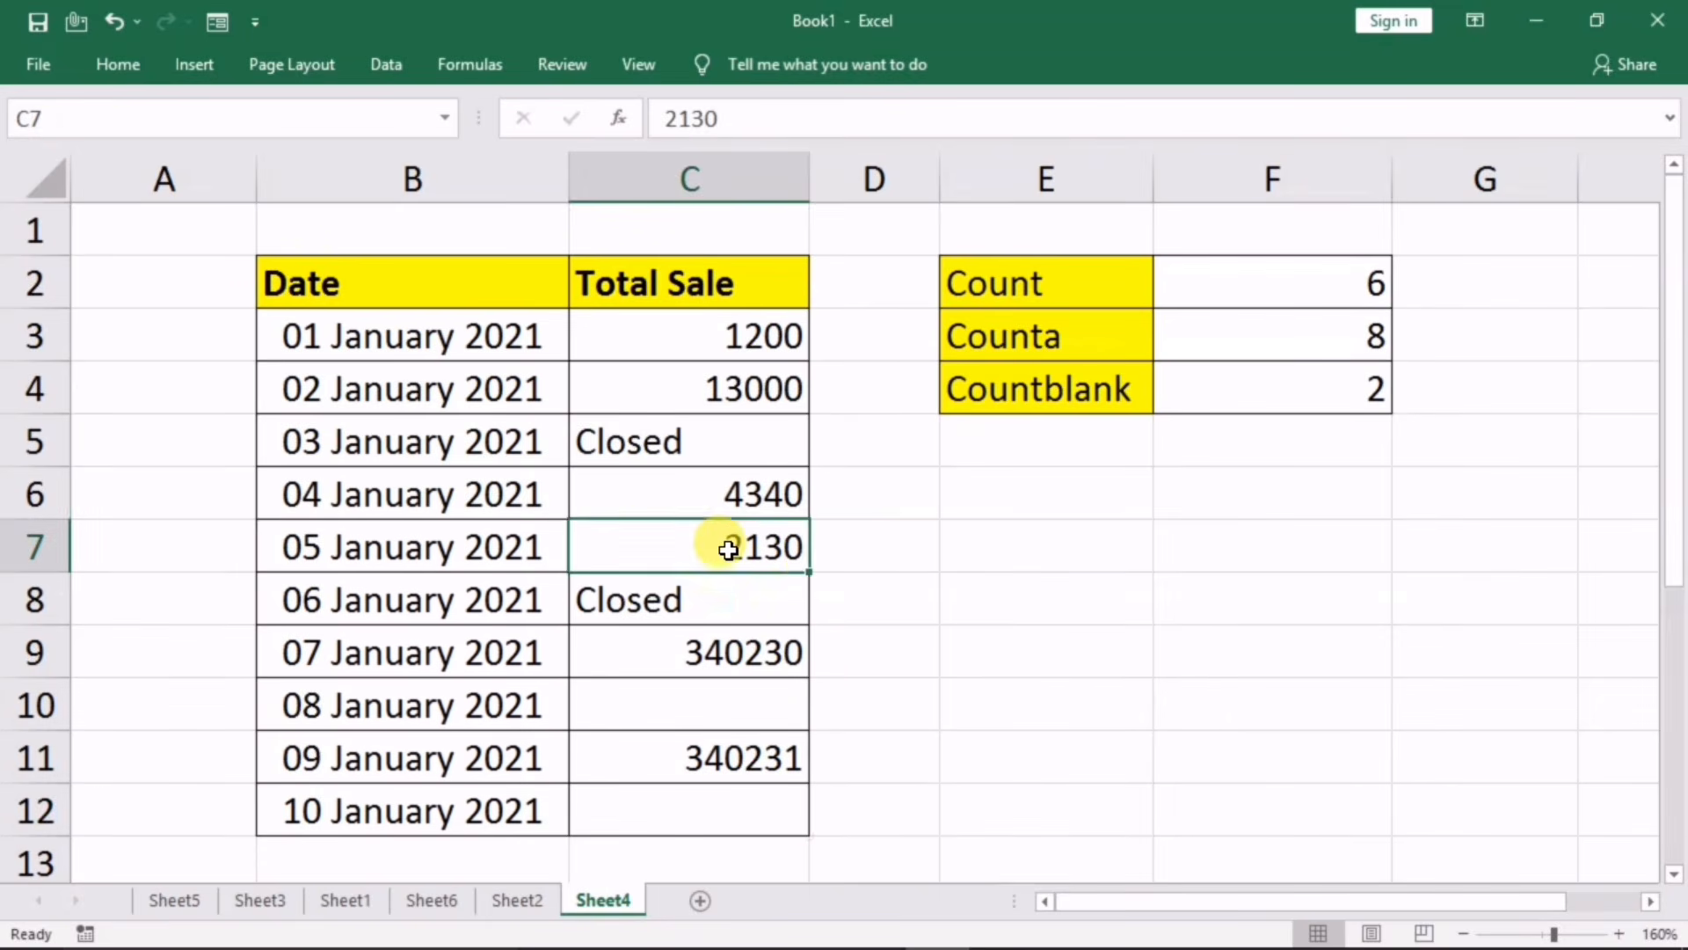
key(Delete)
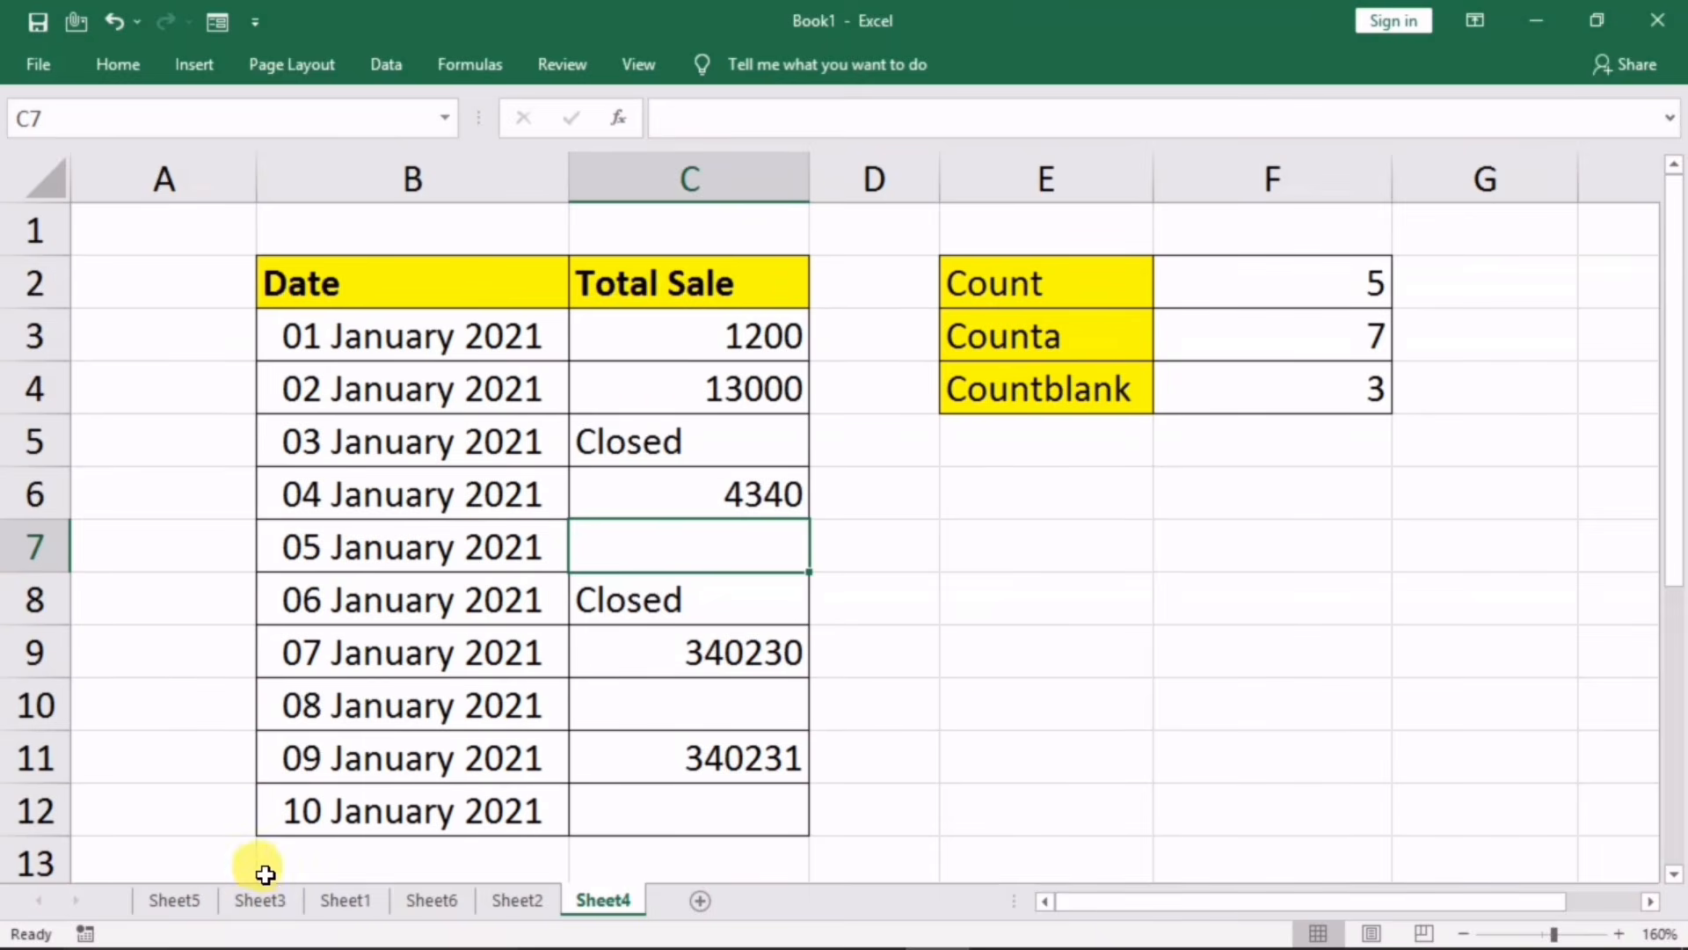
Step: Switch to Sheet3 and examine the irregular spacing of the Item entries in B3:B9
click(202, 897)
click(250, 901)
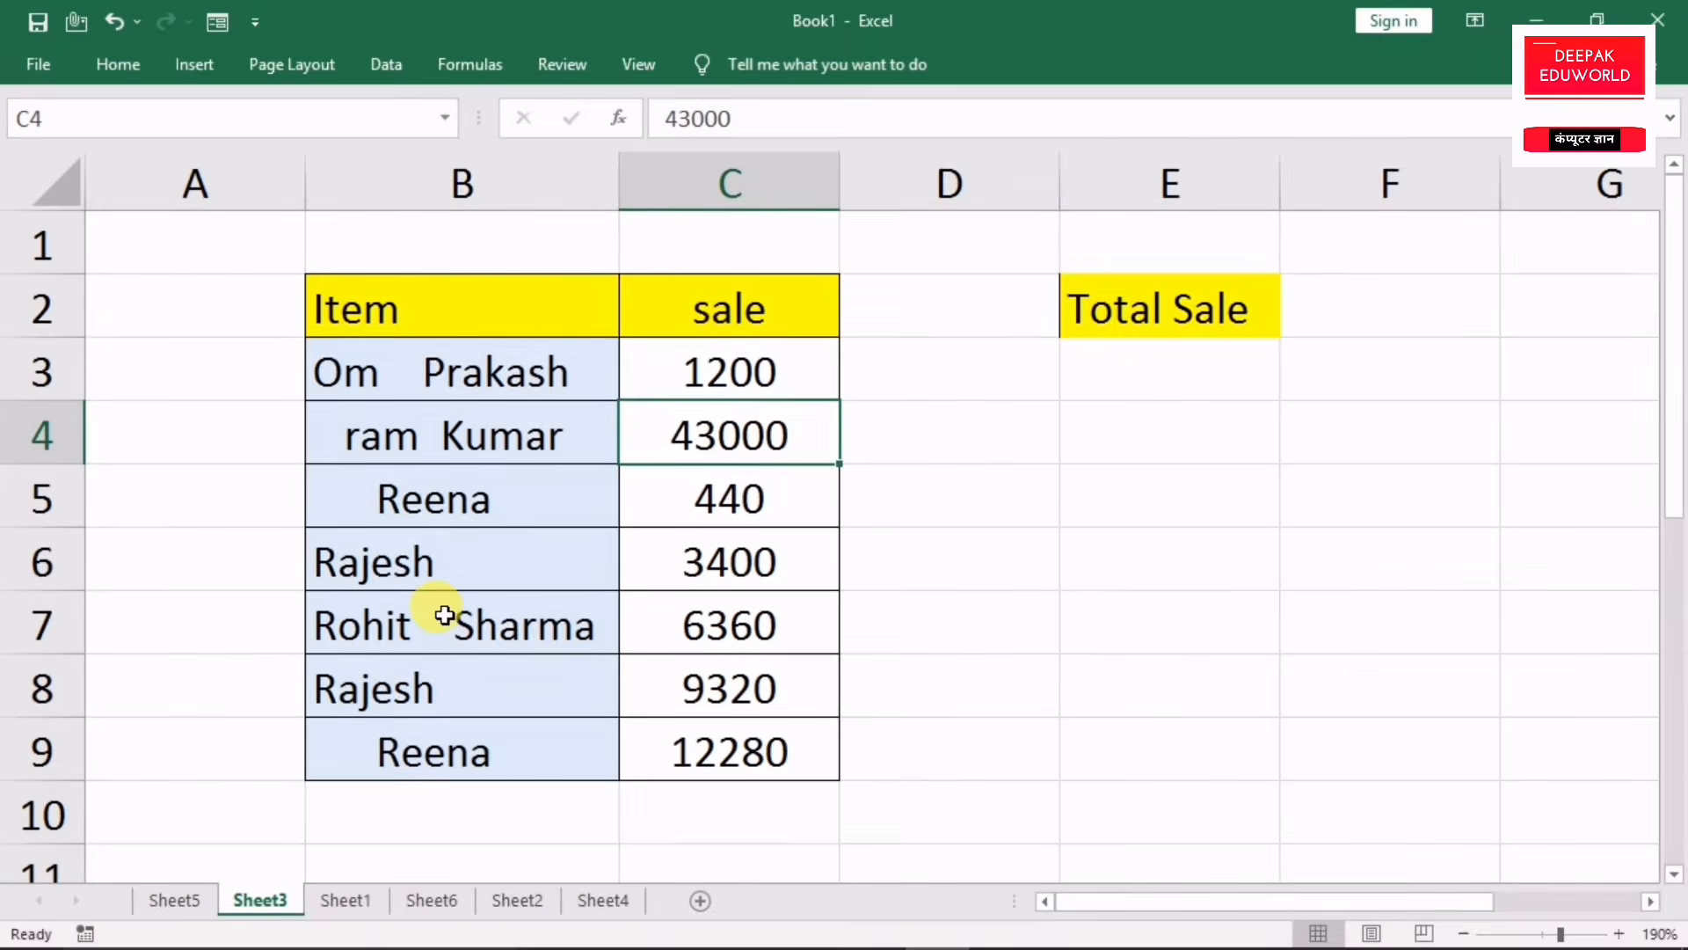
drag(424, 373, 387, 748)
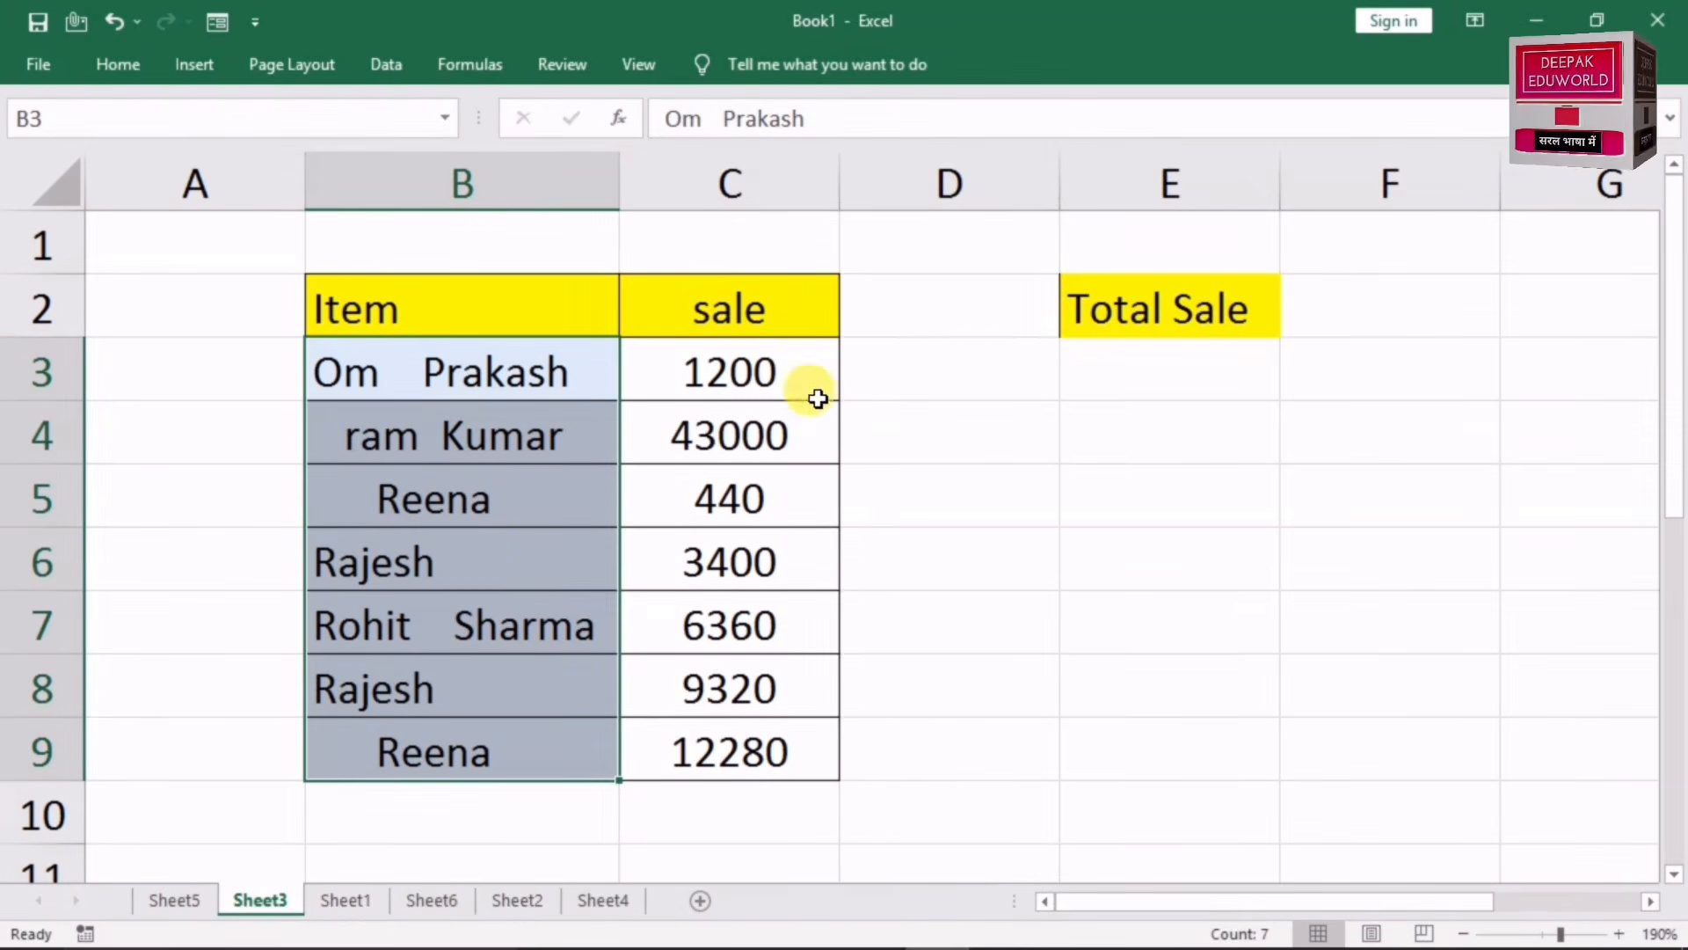
click(957, 387)
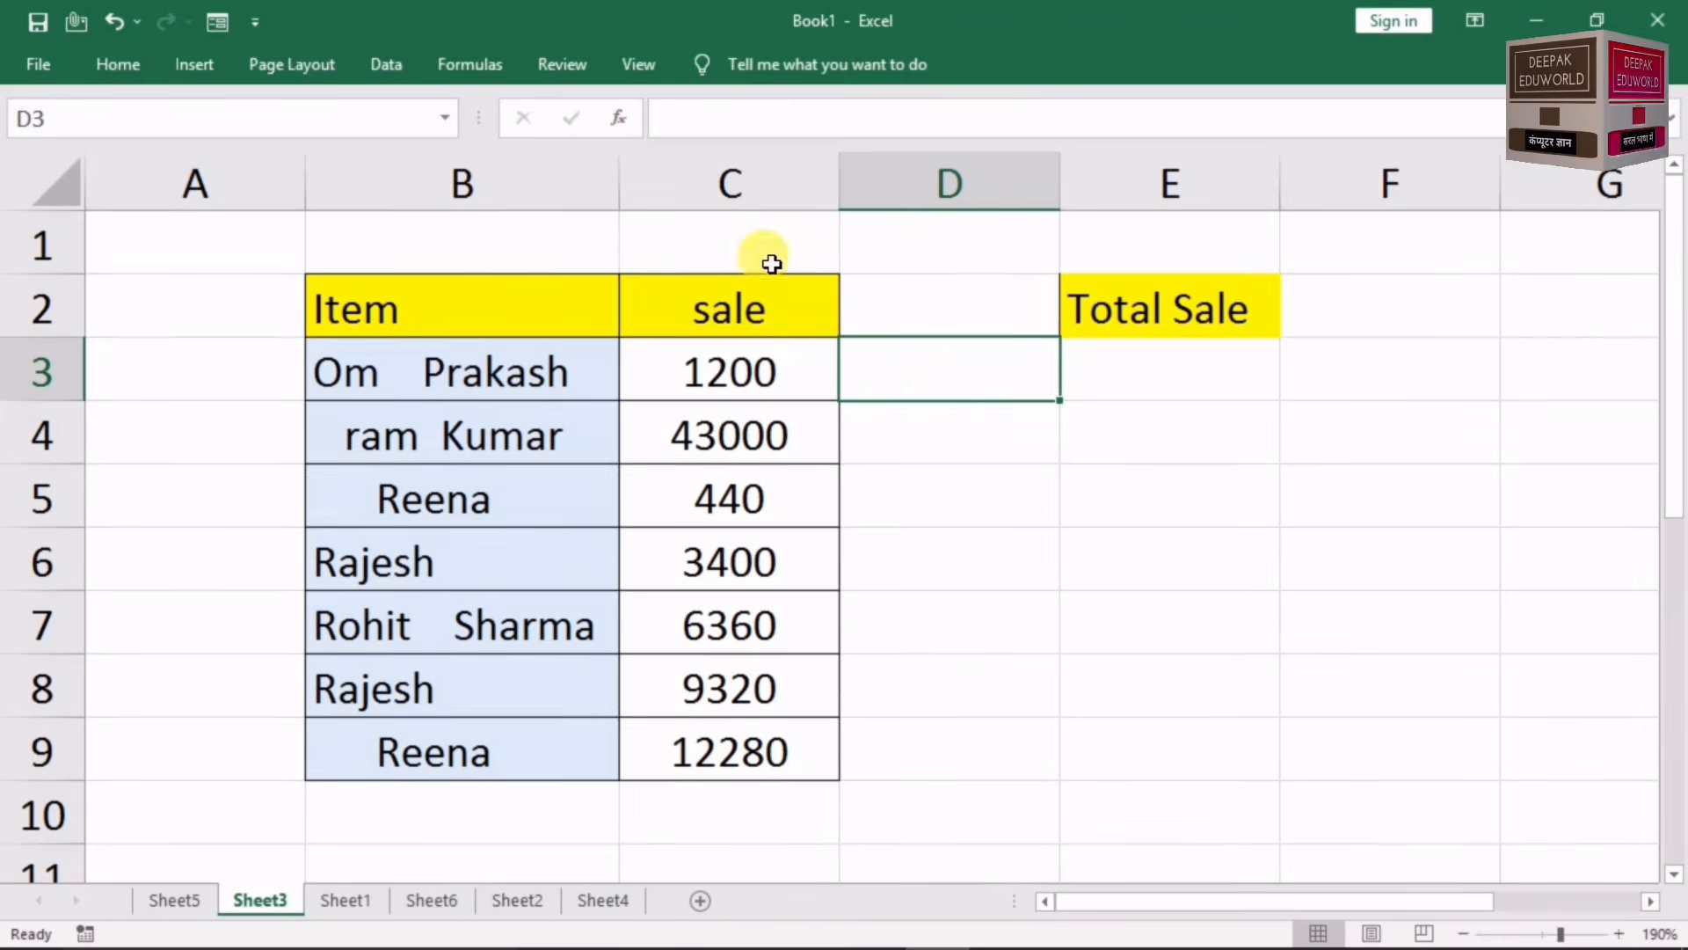
Step: Insert a blank column between Item and sale, and copy the Item heading from B2 into C2
right_click(743, 174)
click(834, 361)
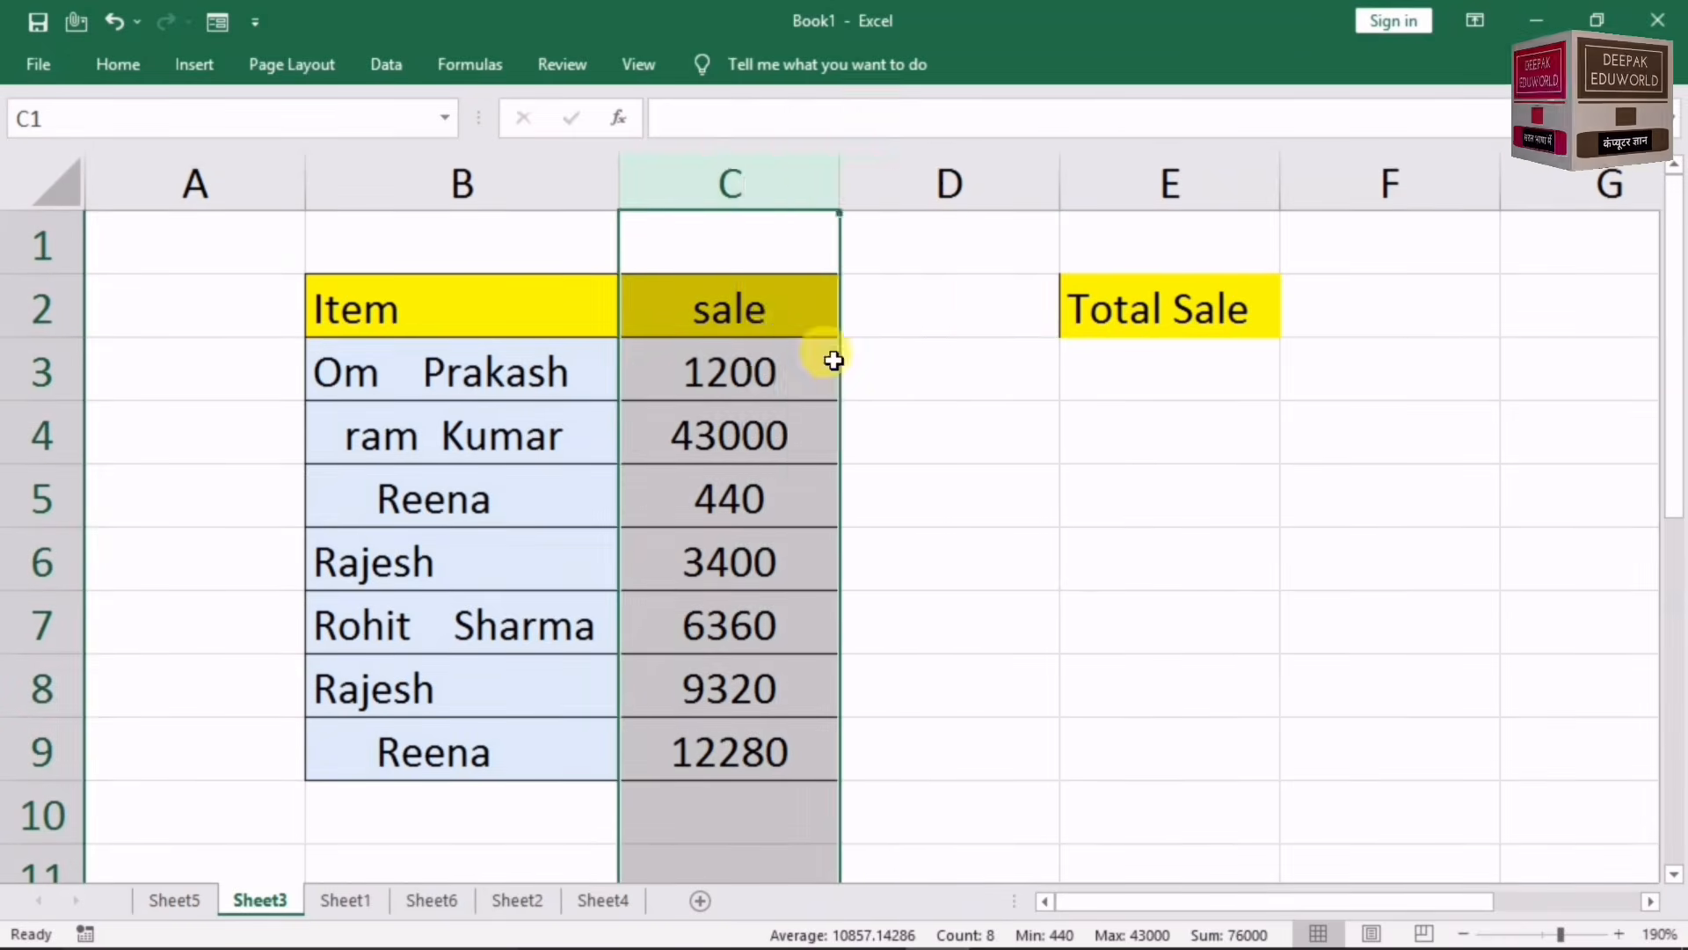
click(701, 358)
click(520, 306)
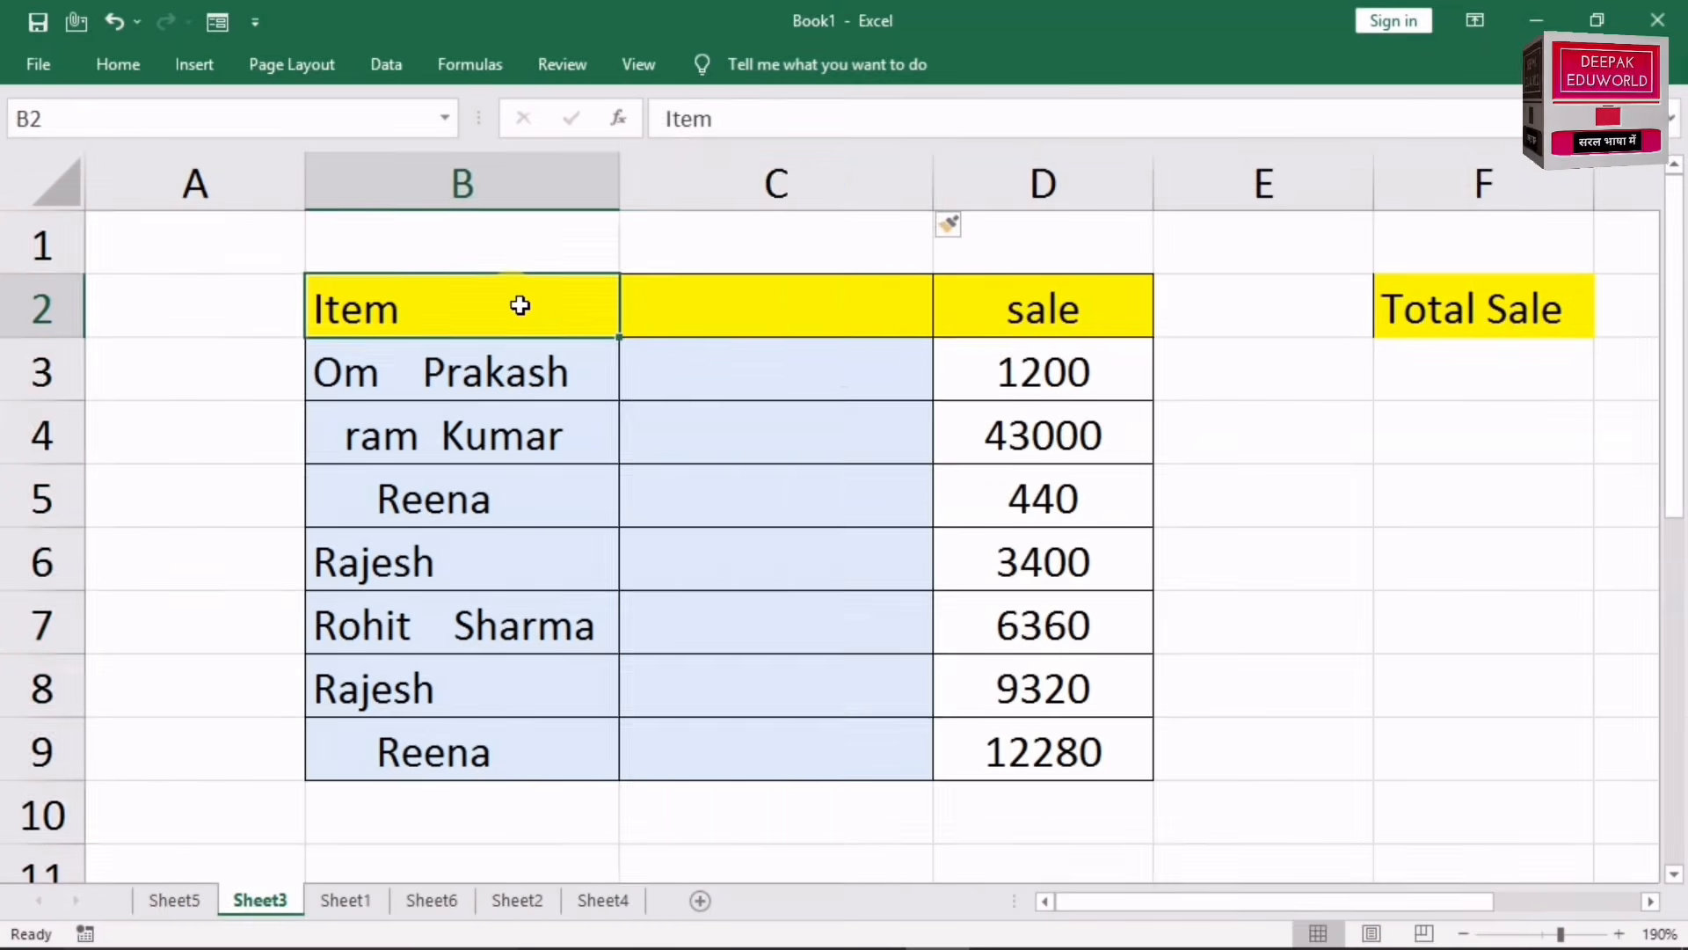
key(ctrl+c)
click(765, 302)
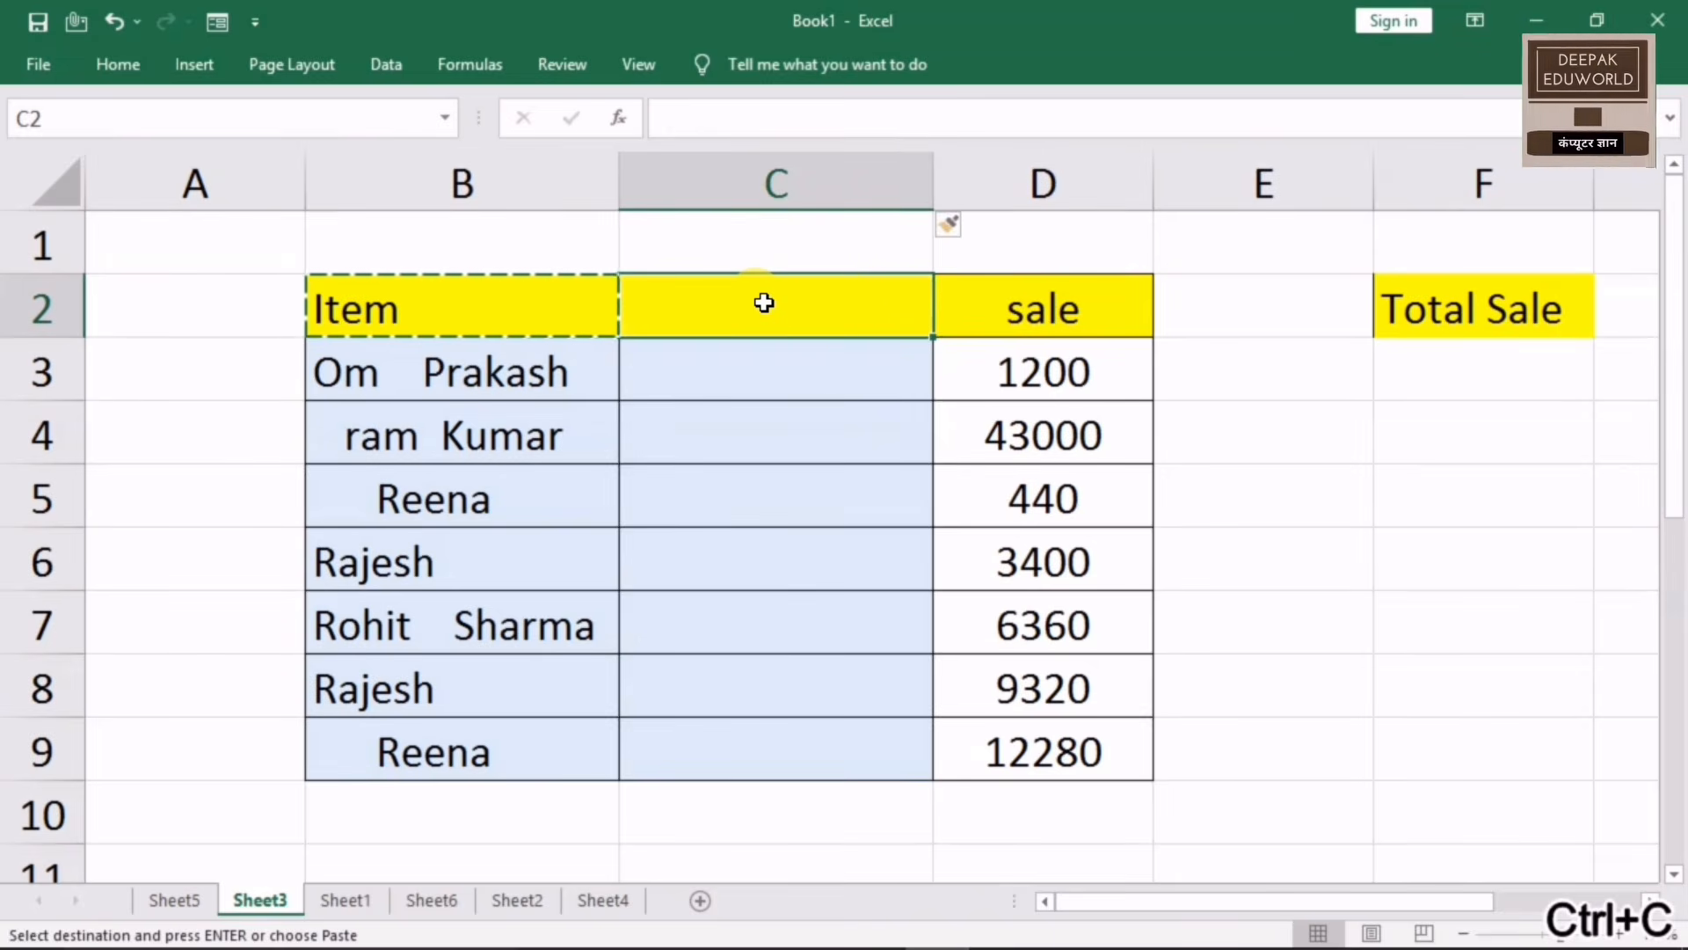
key(ctrl+v)
Step: Enter the formula =TRIM(B3) in C3 to strip the extra spaces from the first Item entry
click(761, 396)
text(=)
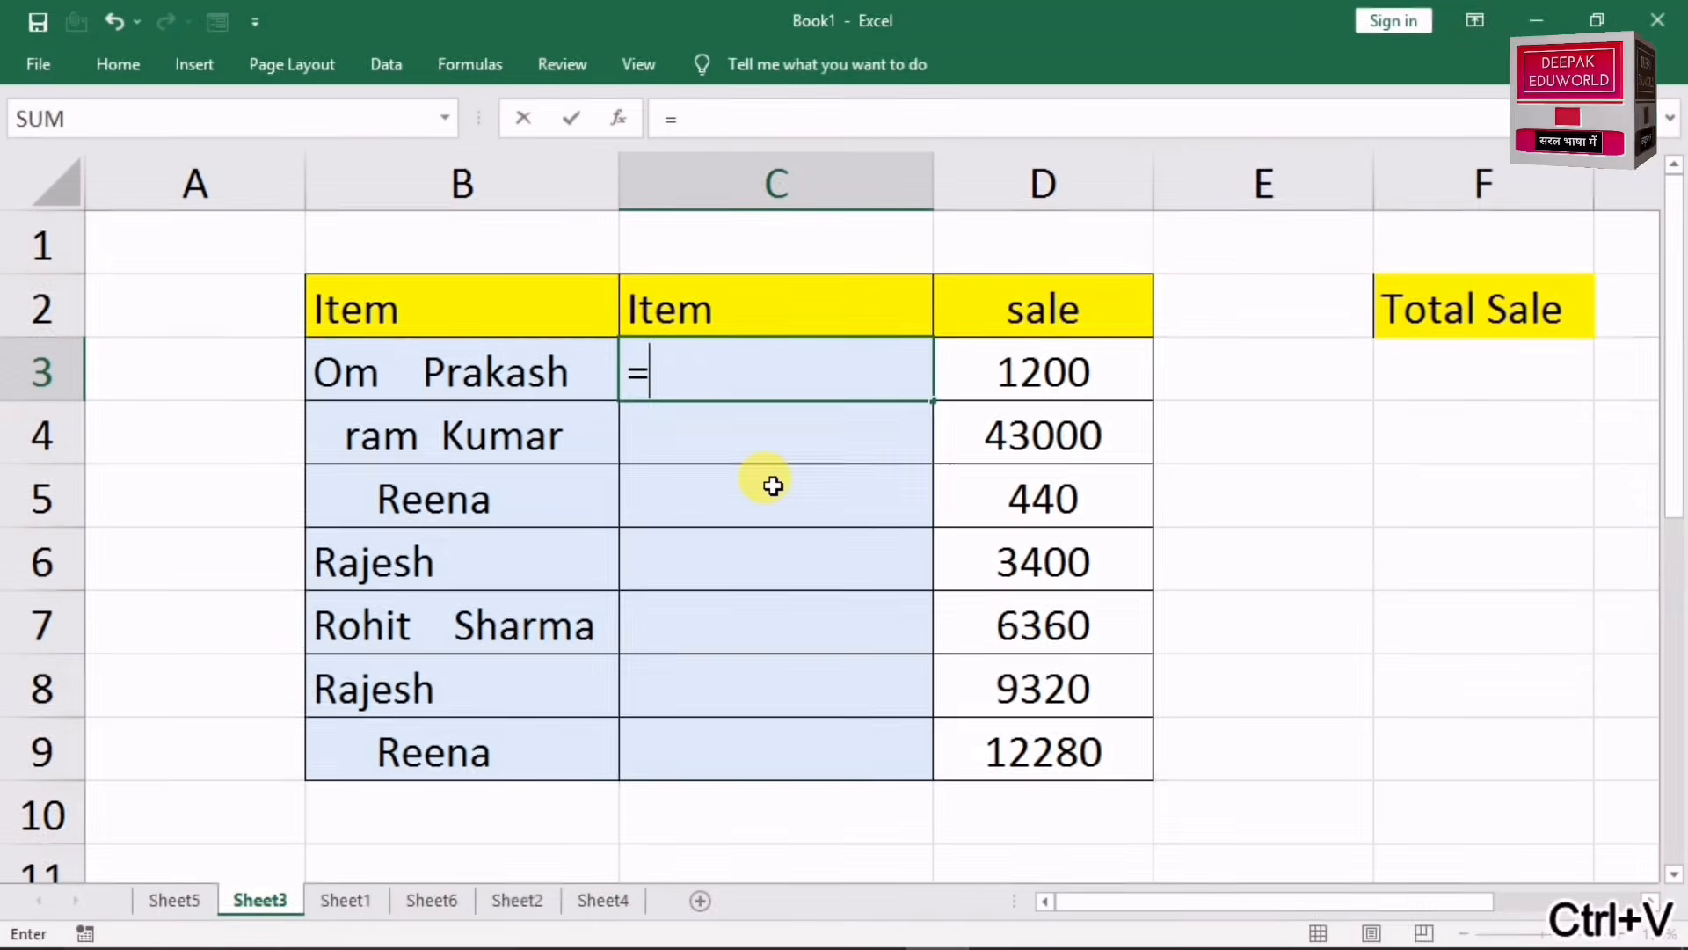
text(trim)
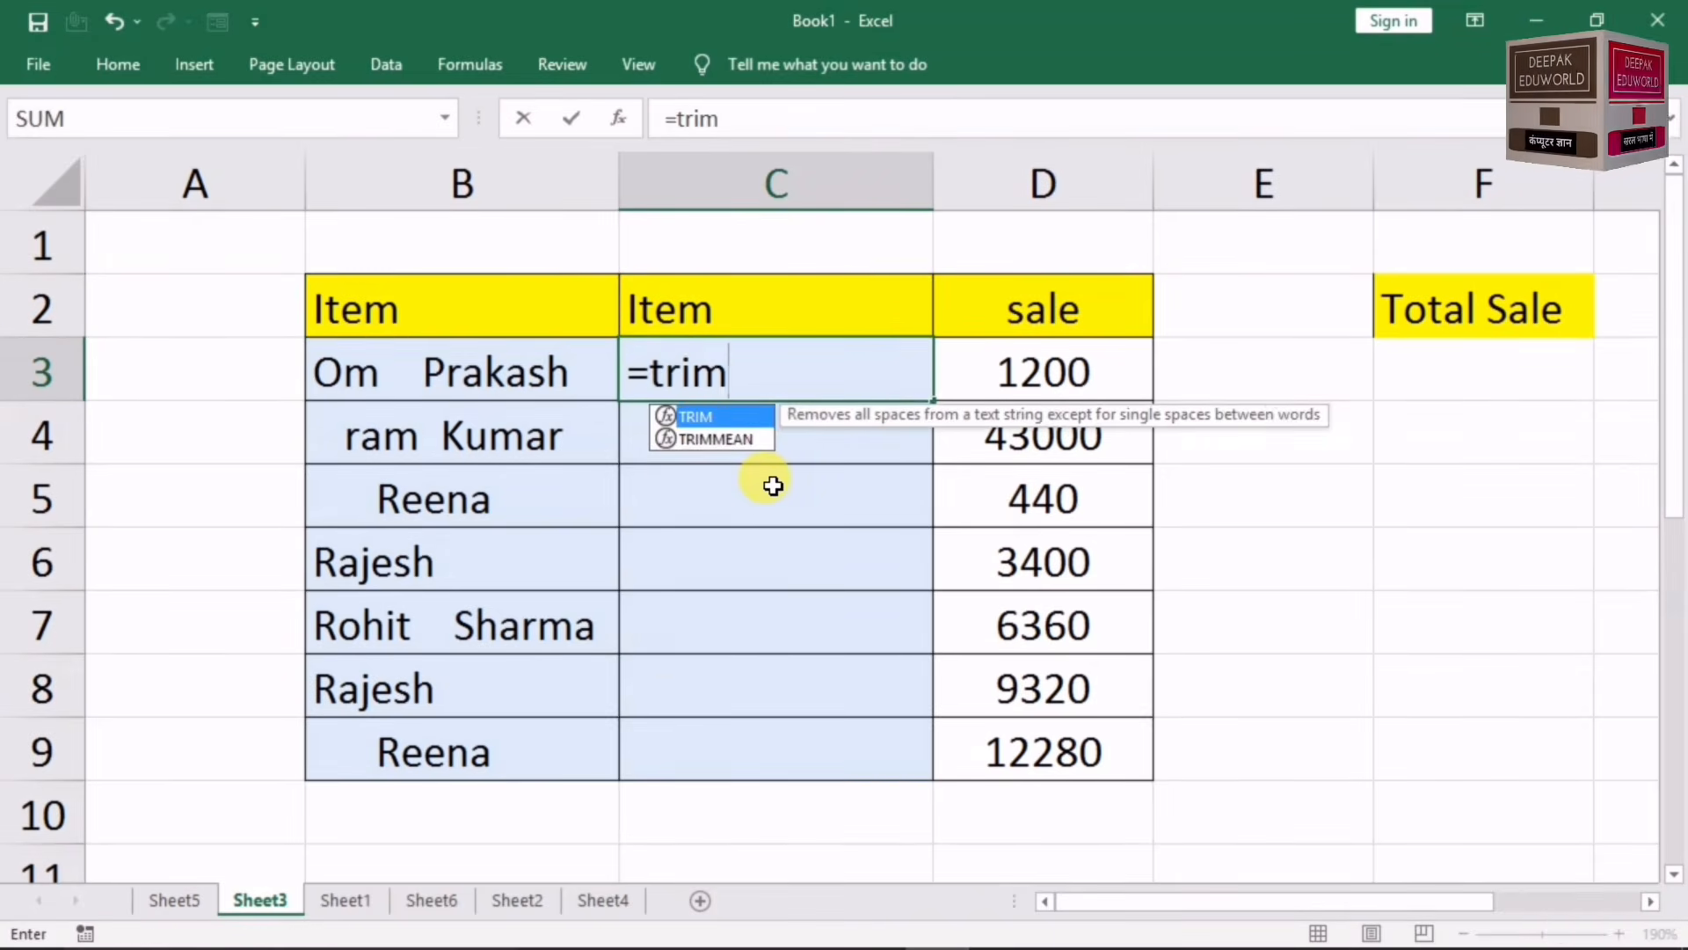
text(()
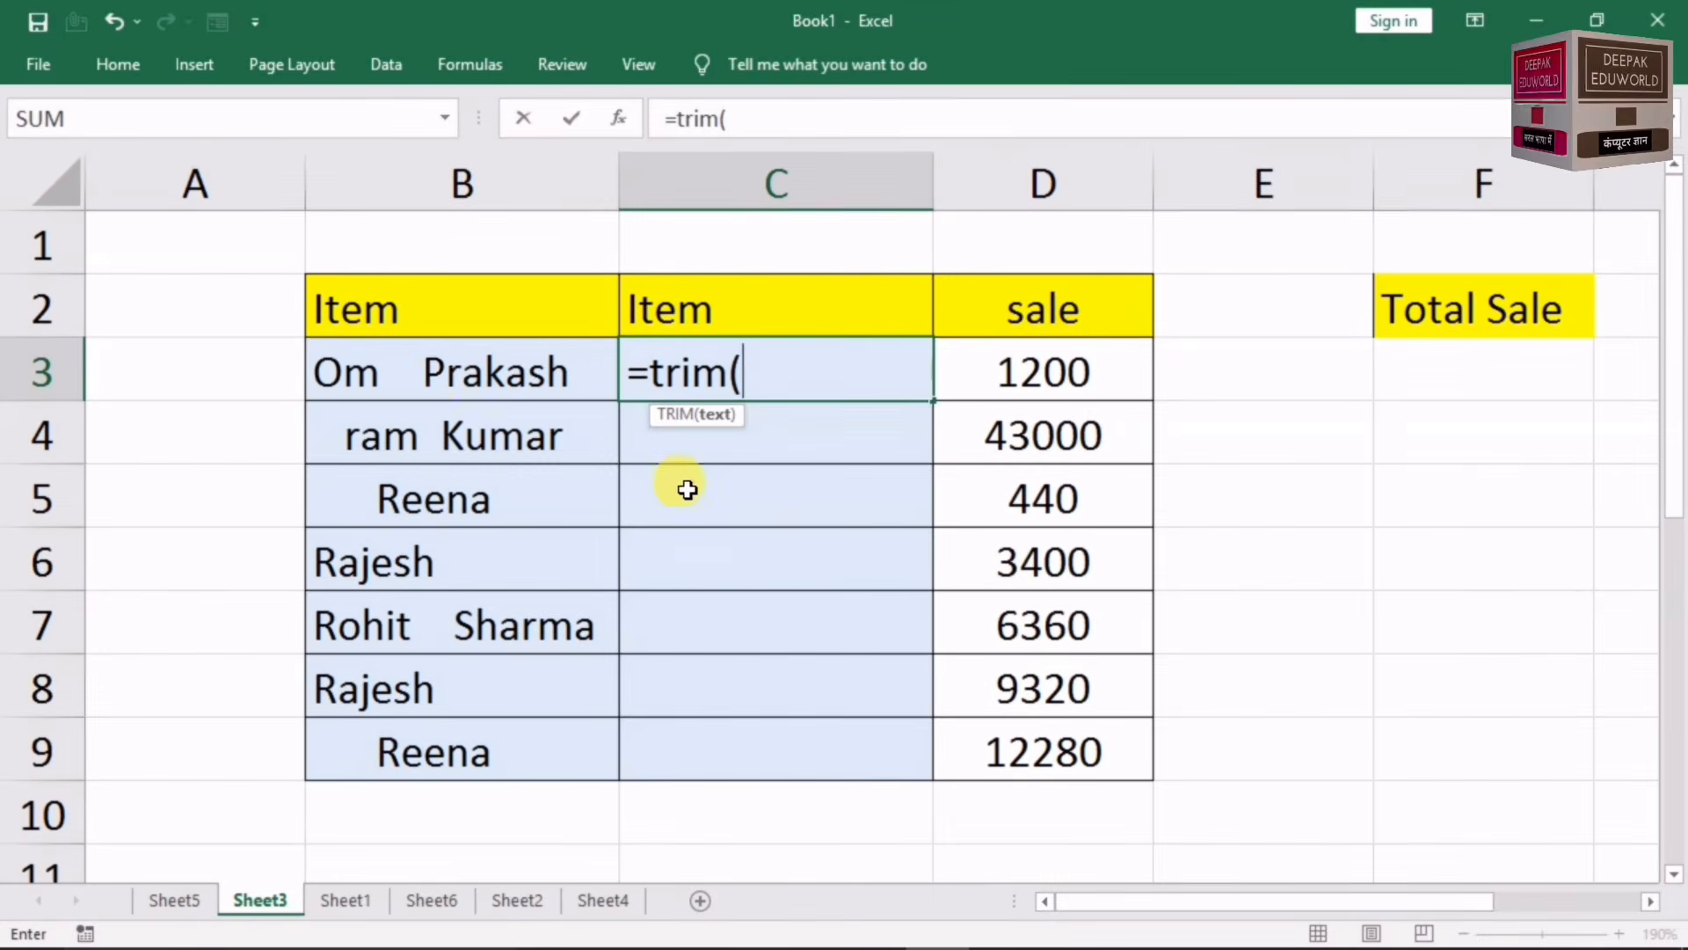
click(440, 384)
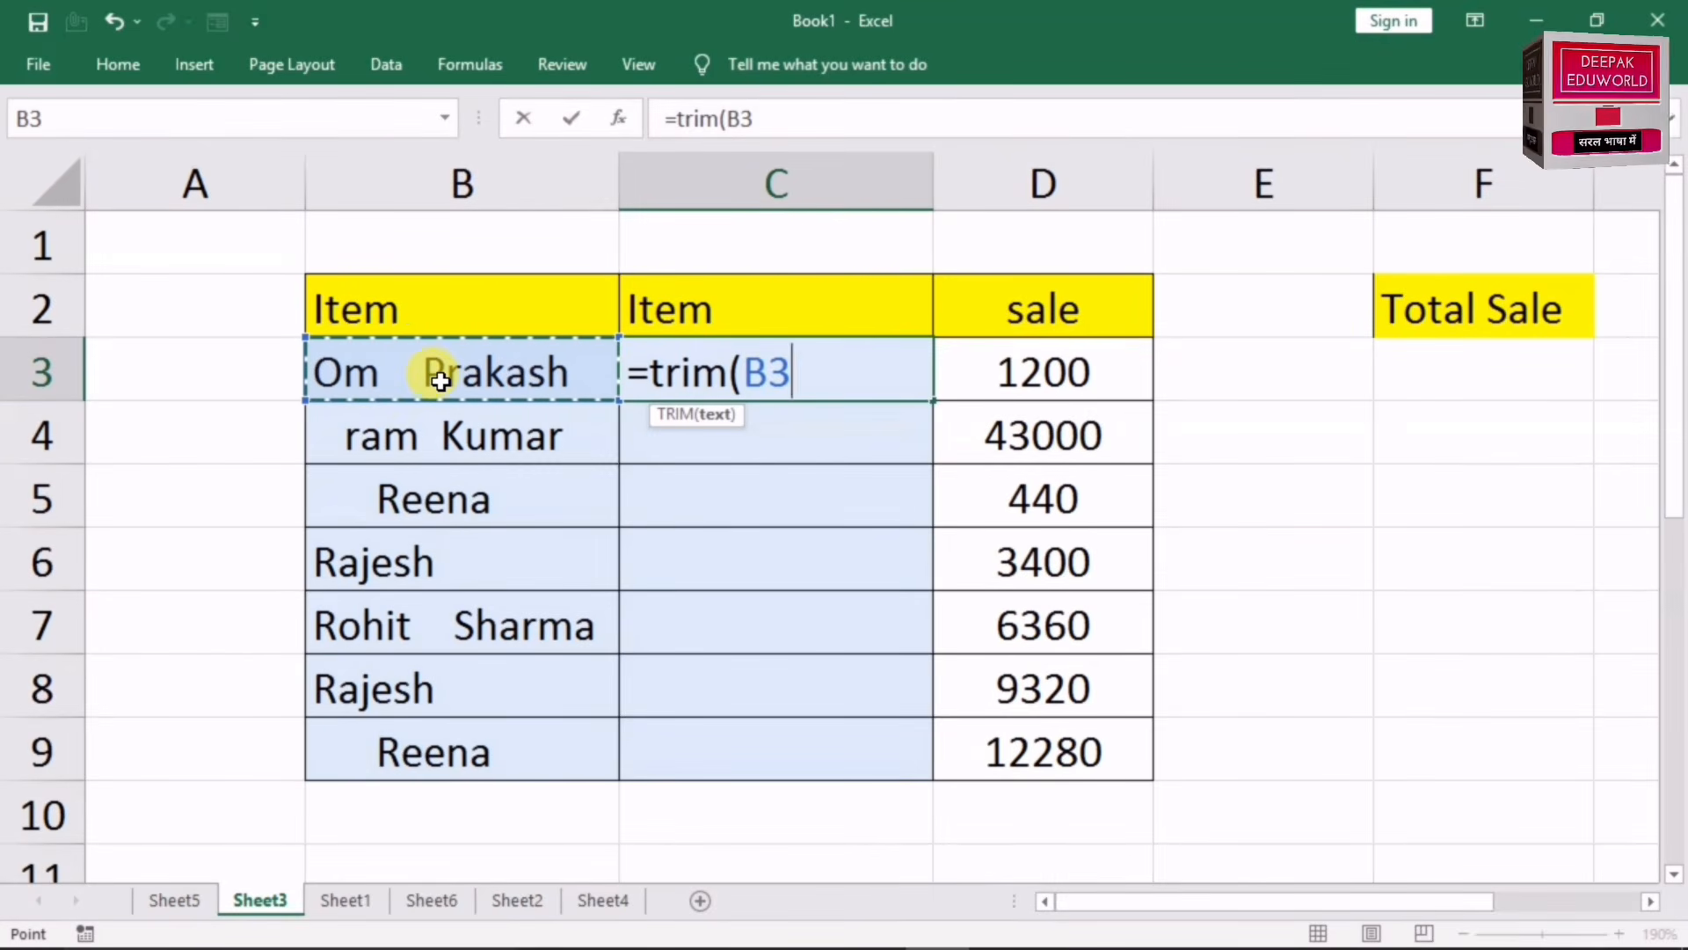
text())
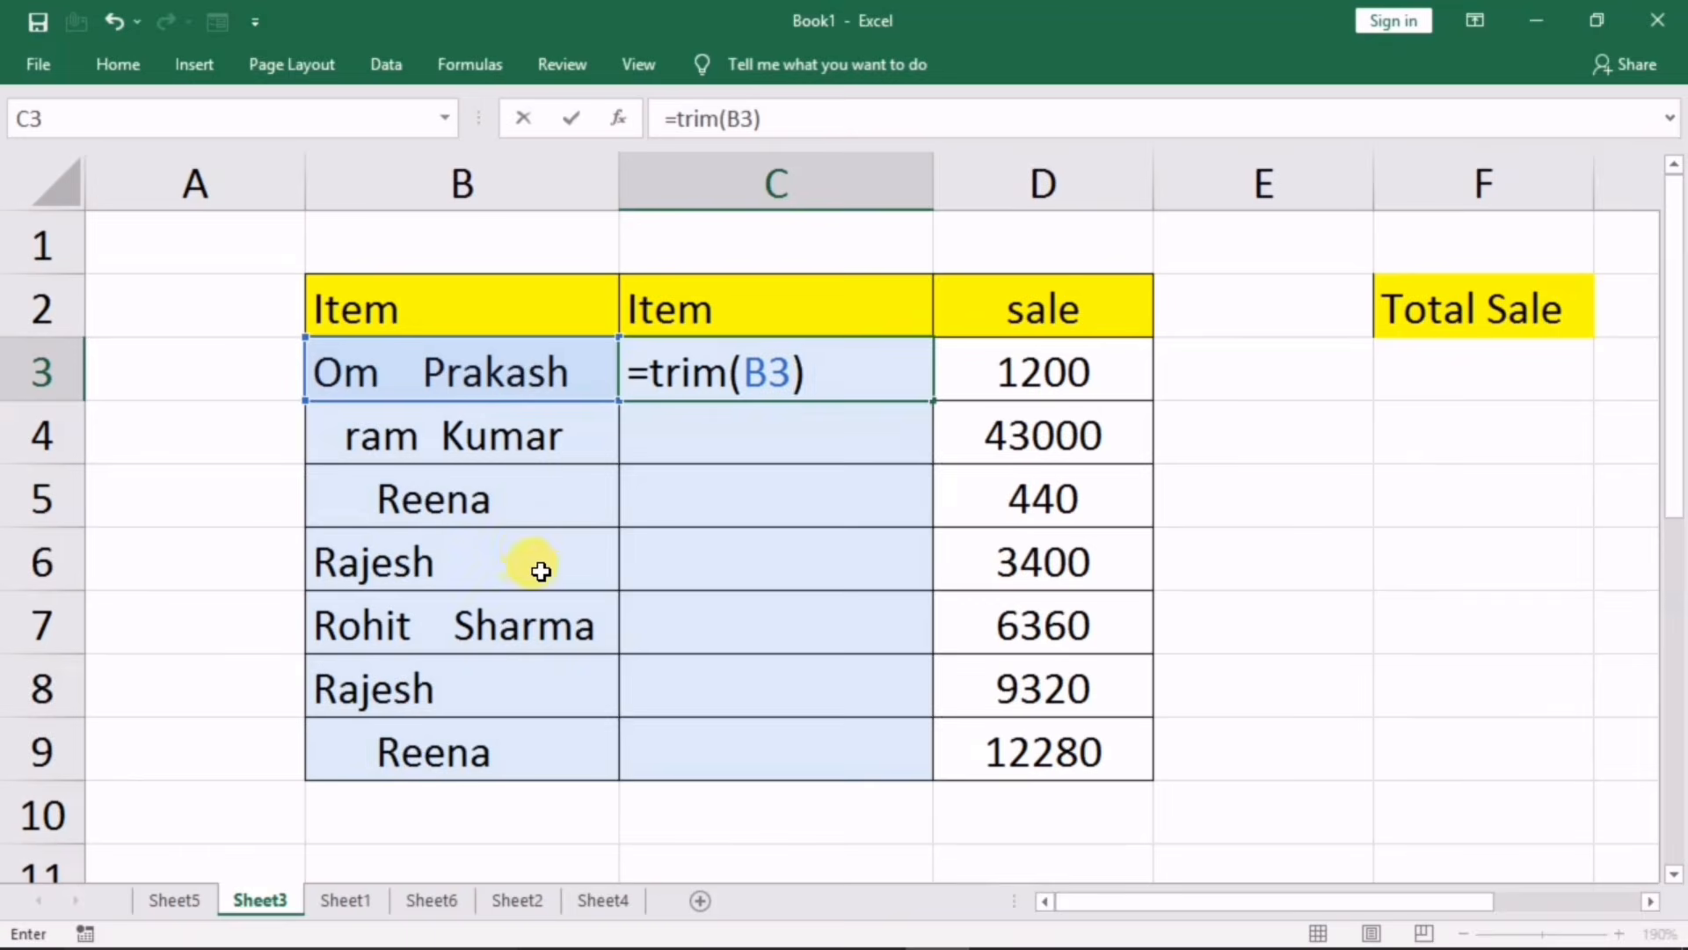
key(Return)
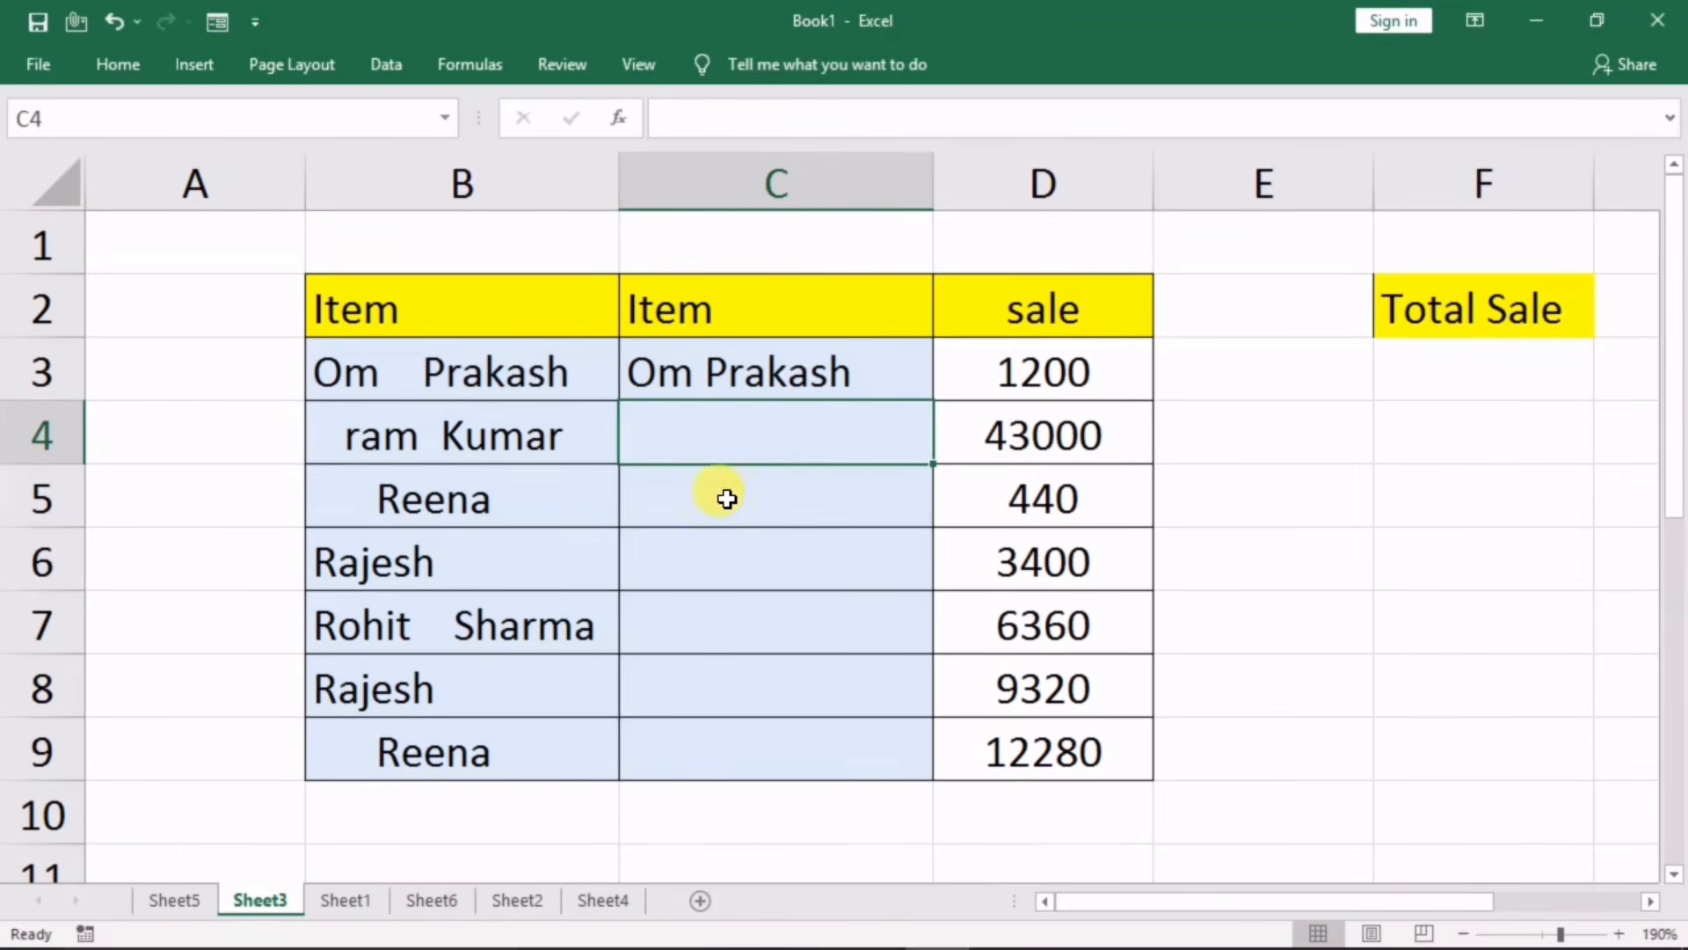
Step: Fill the TRIM formula from C3 down through C9 to clean the remaining Item entries
click(833, 379)
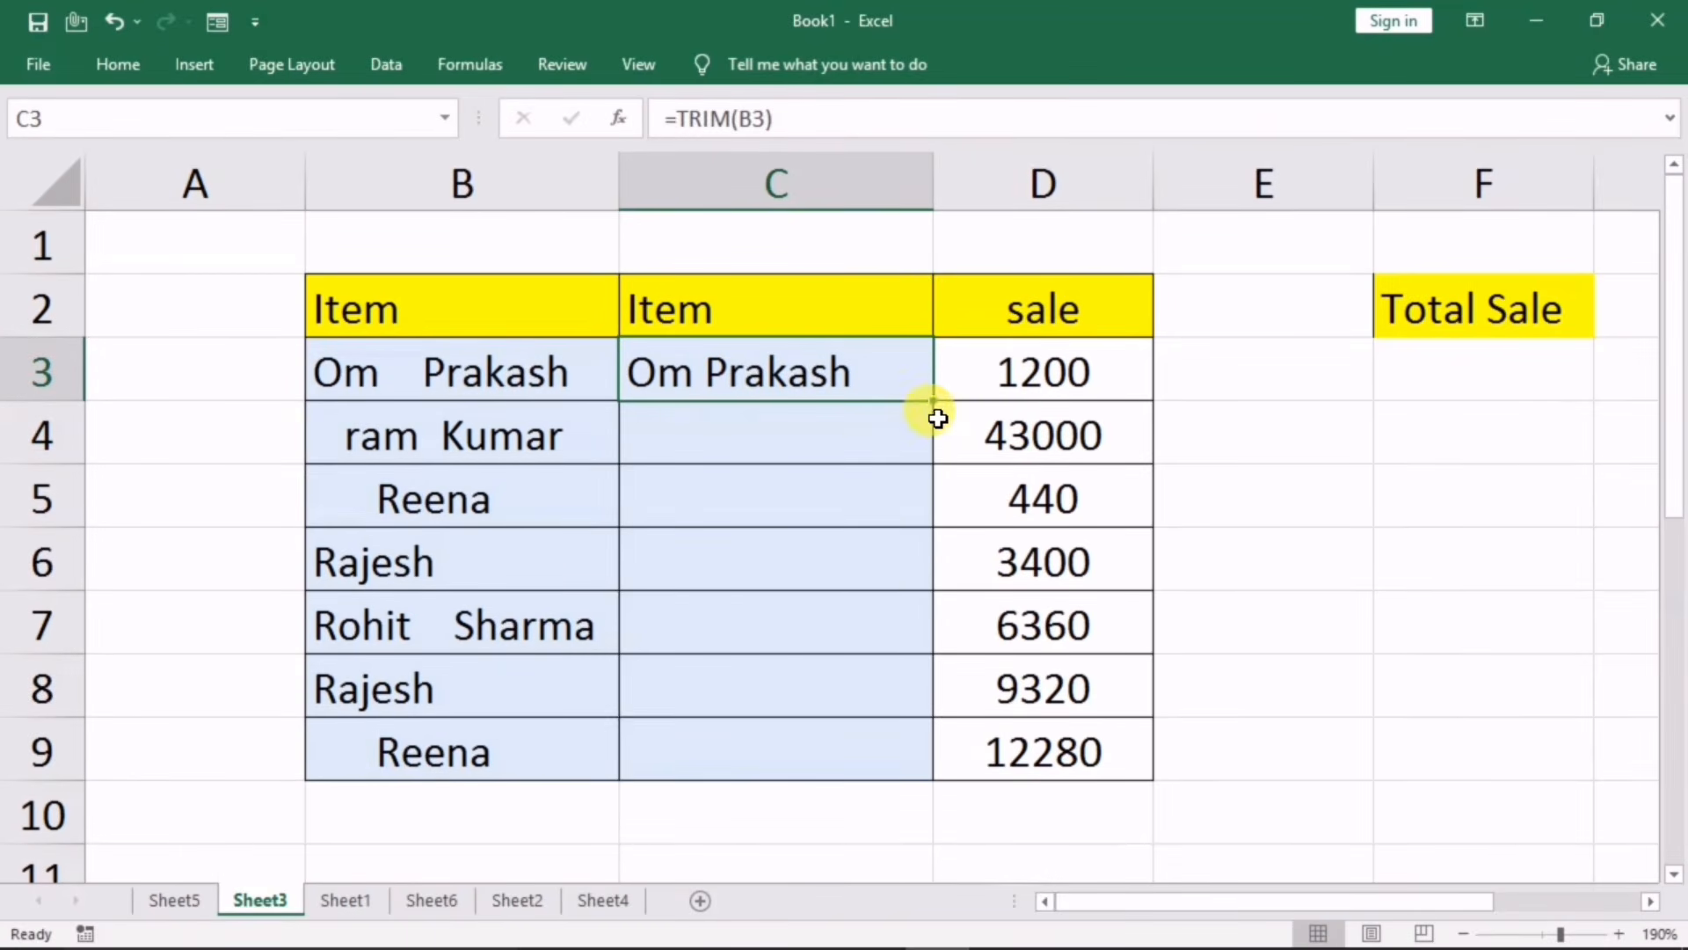
drag(930, 399, 927, 748)
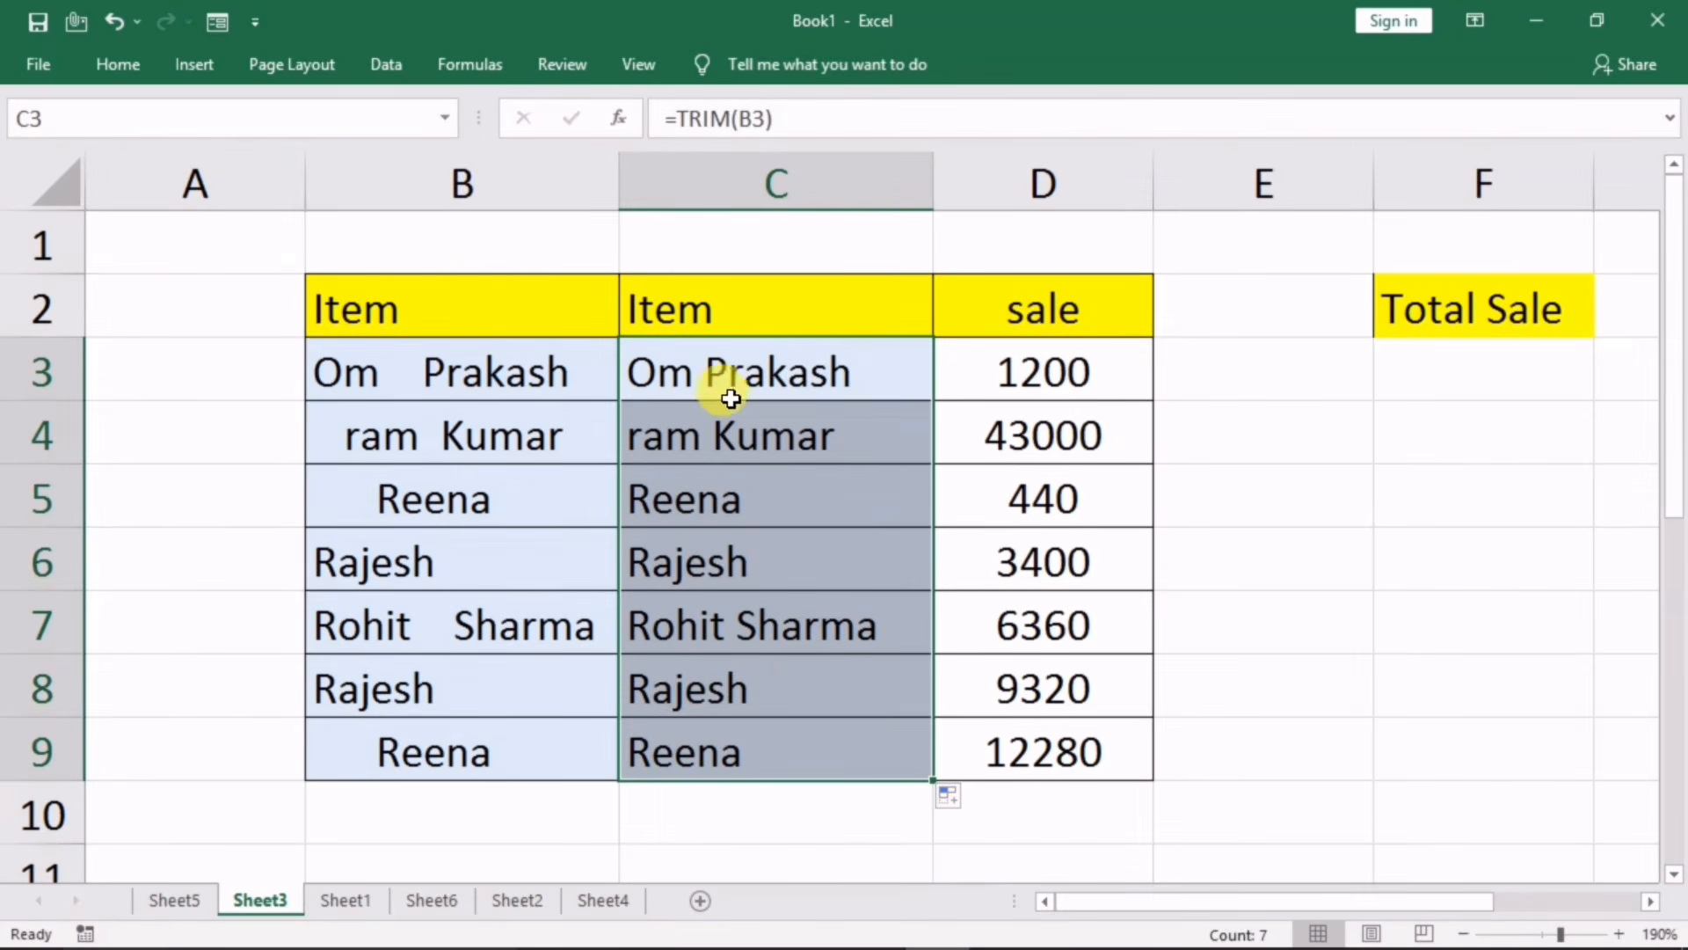
click(721, 371)
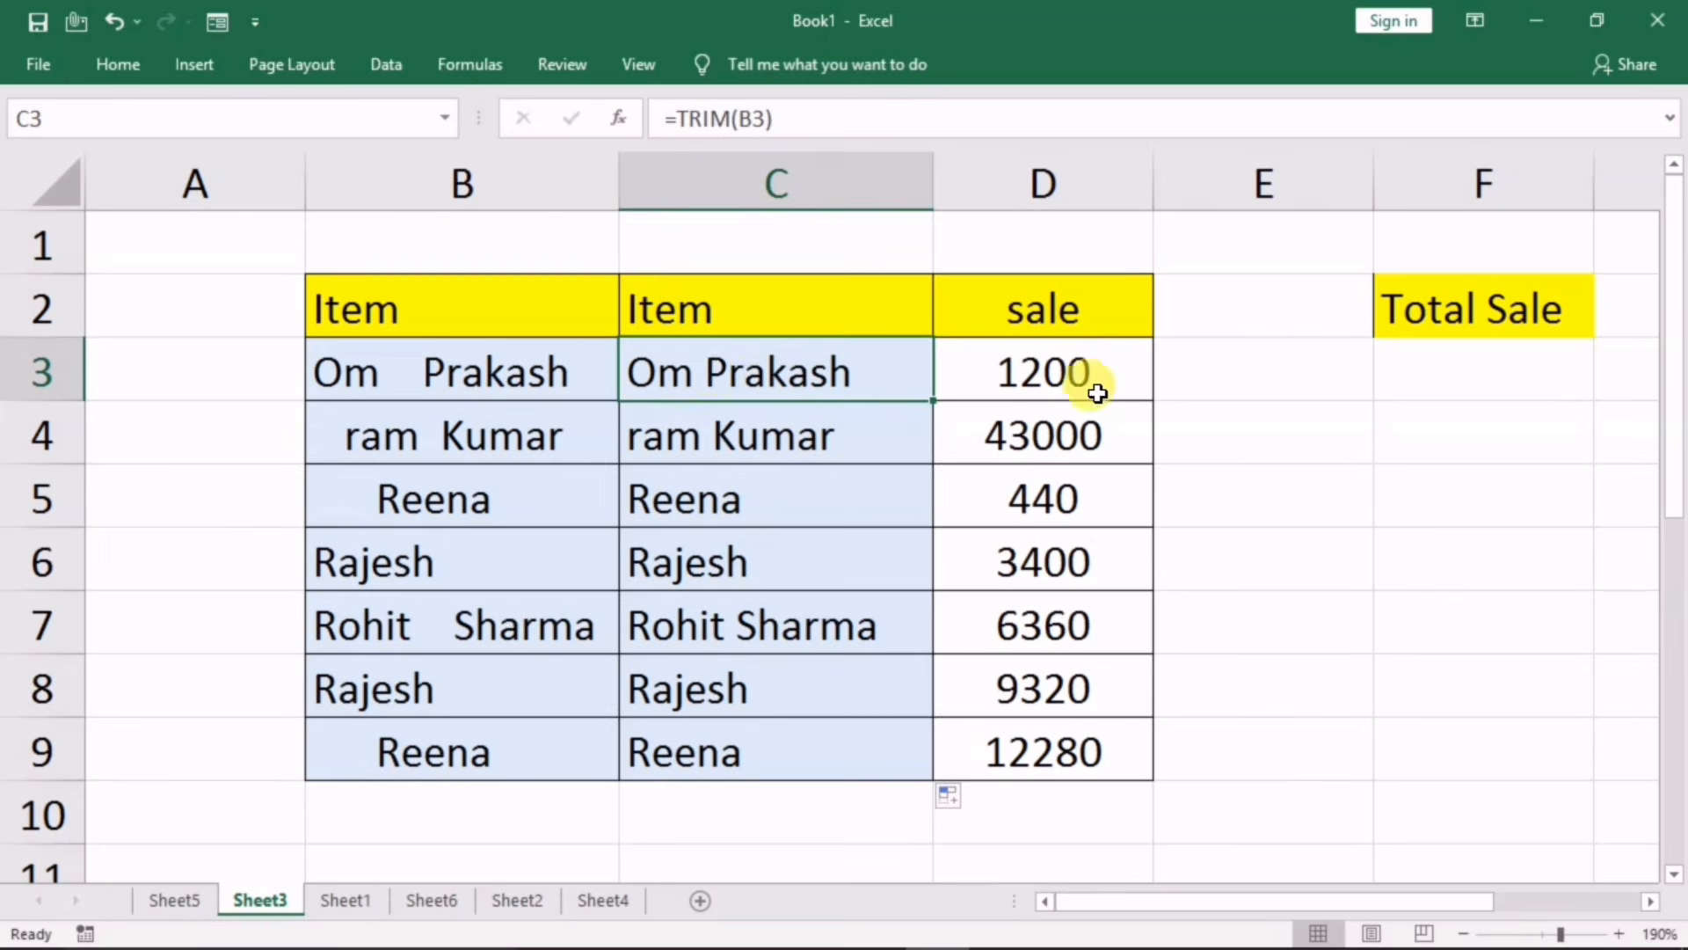
Step: Enter a LEN formula in E3 that counts the characters of the trimmed entry in C3
click(1240, 377)
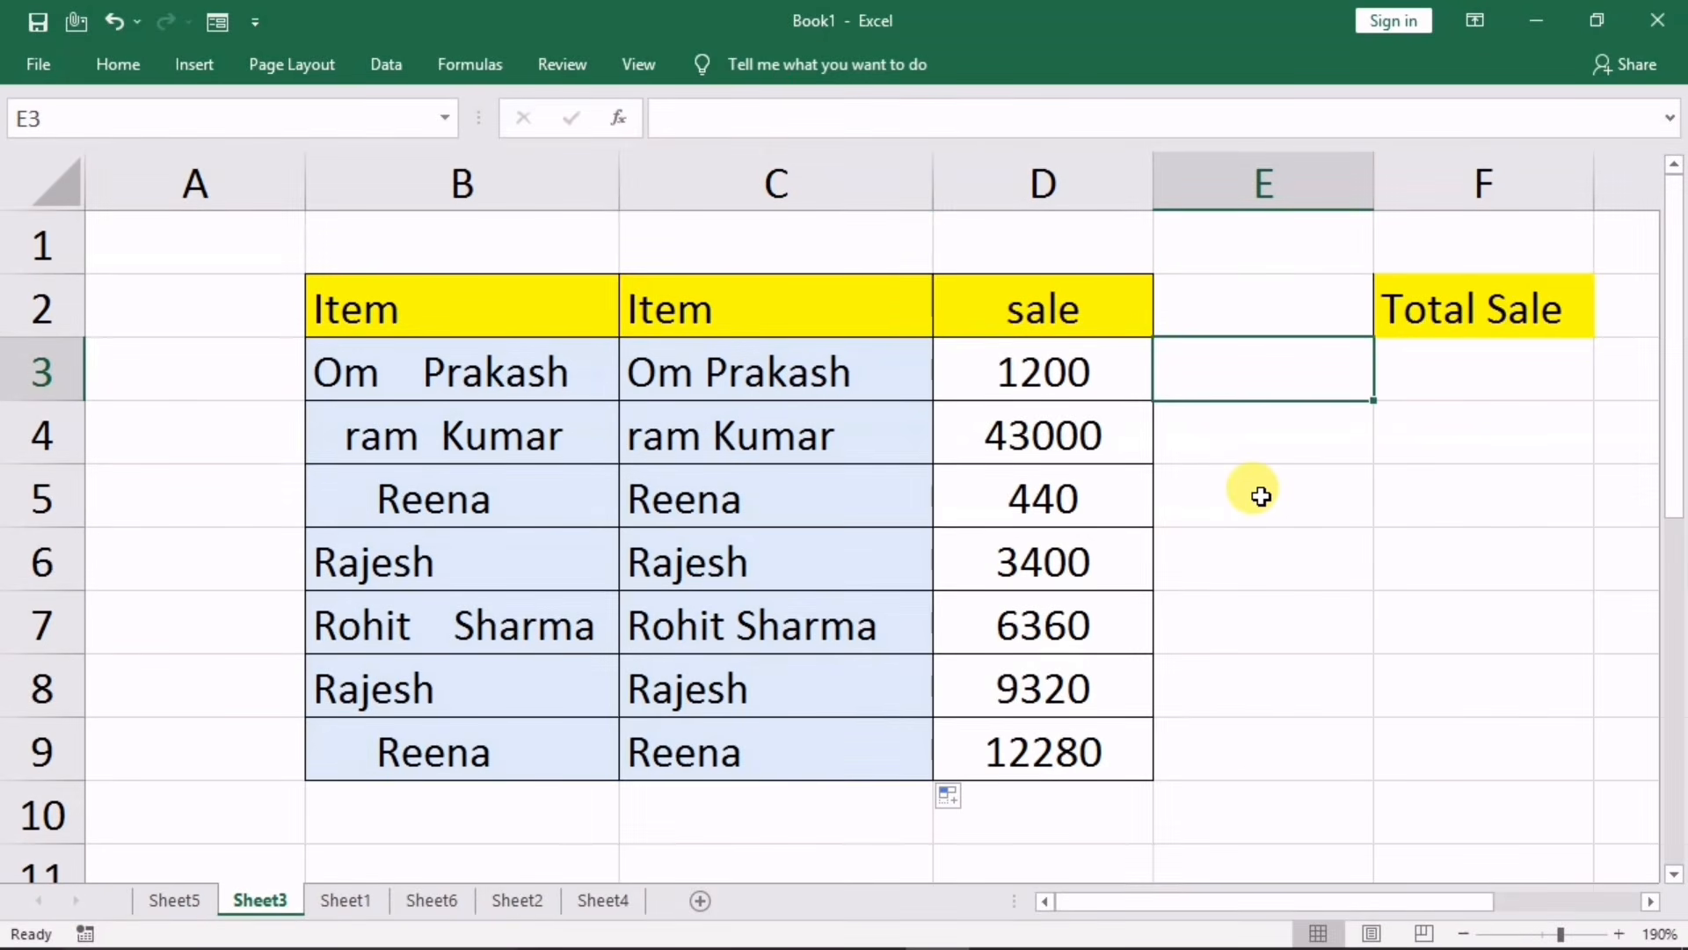
text(=len()
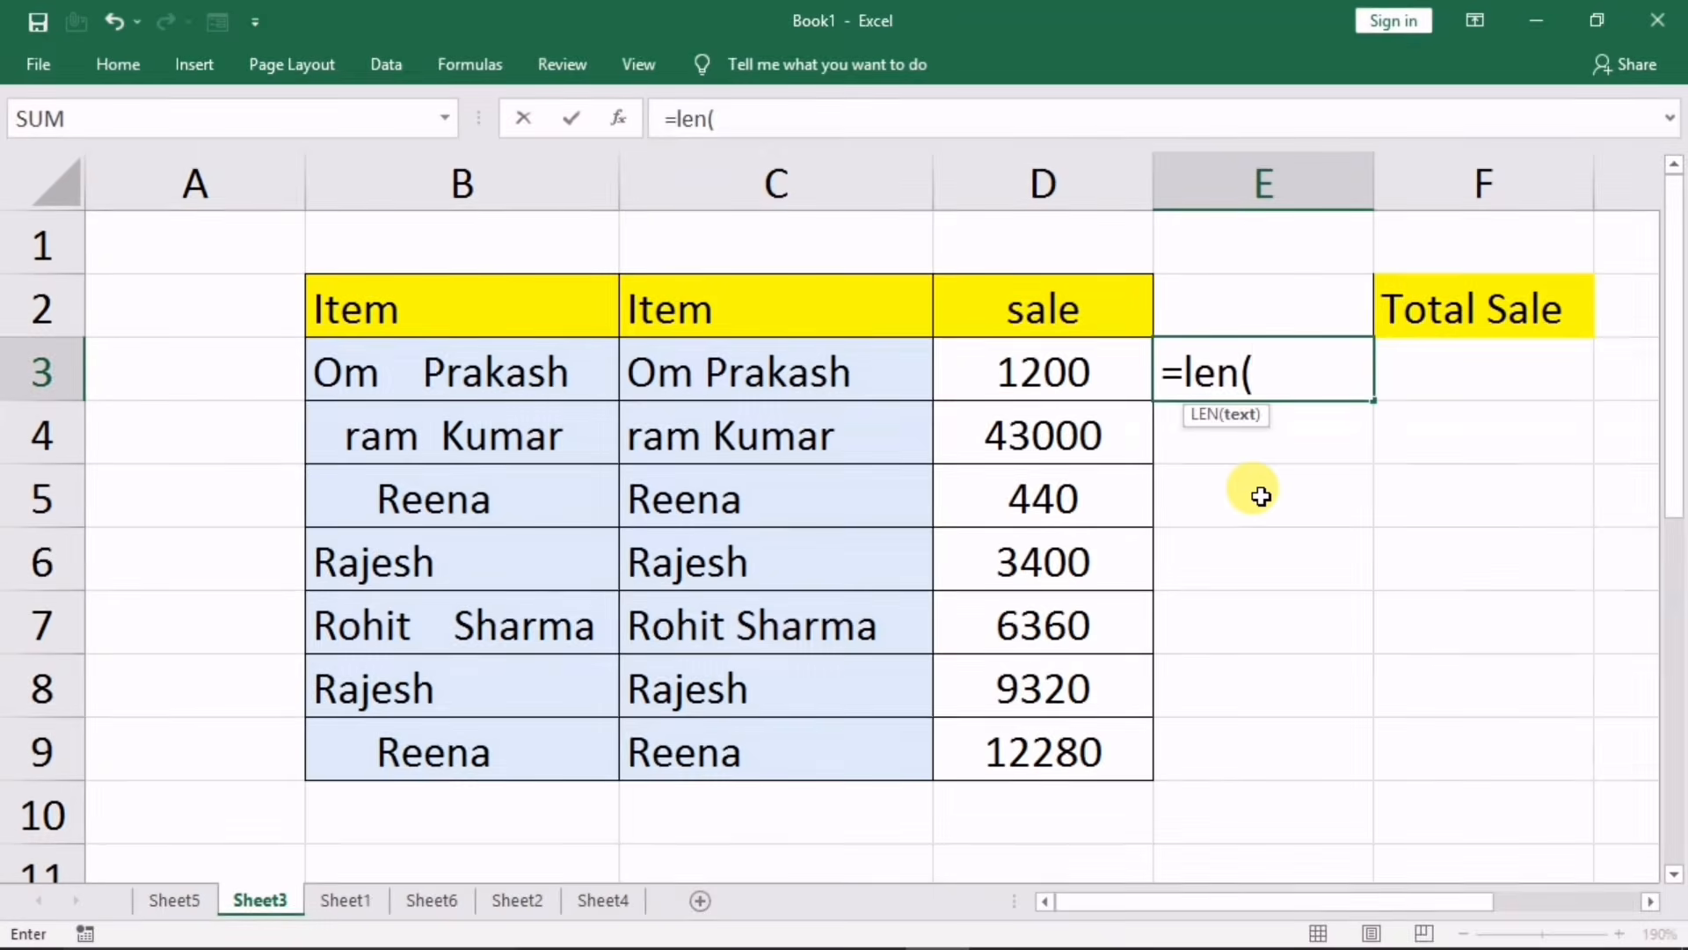
click(705, 383)
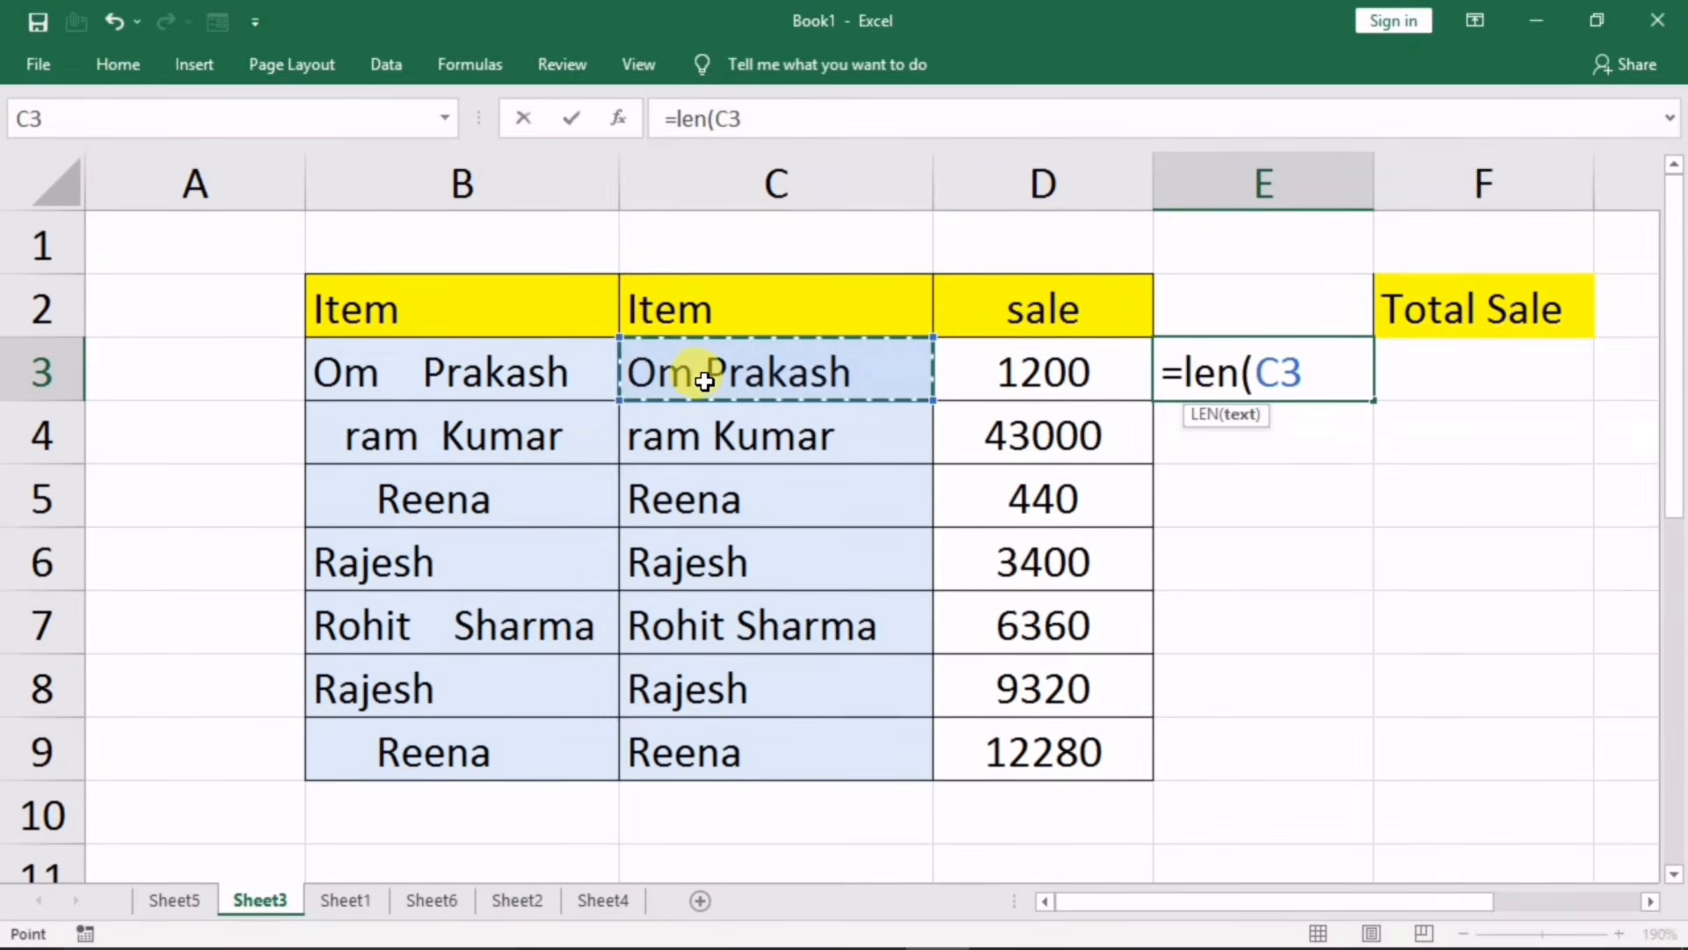
key(Return)
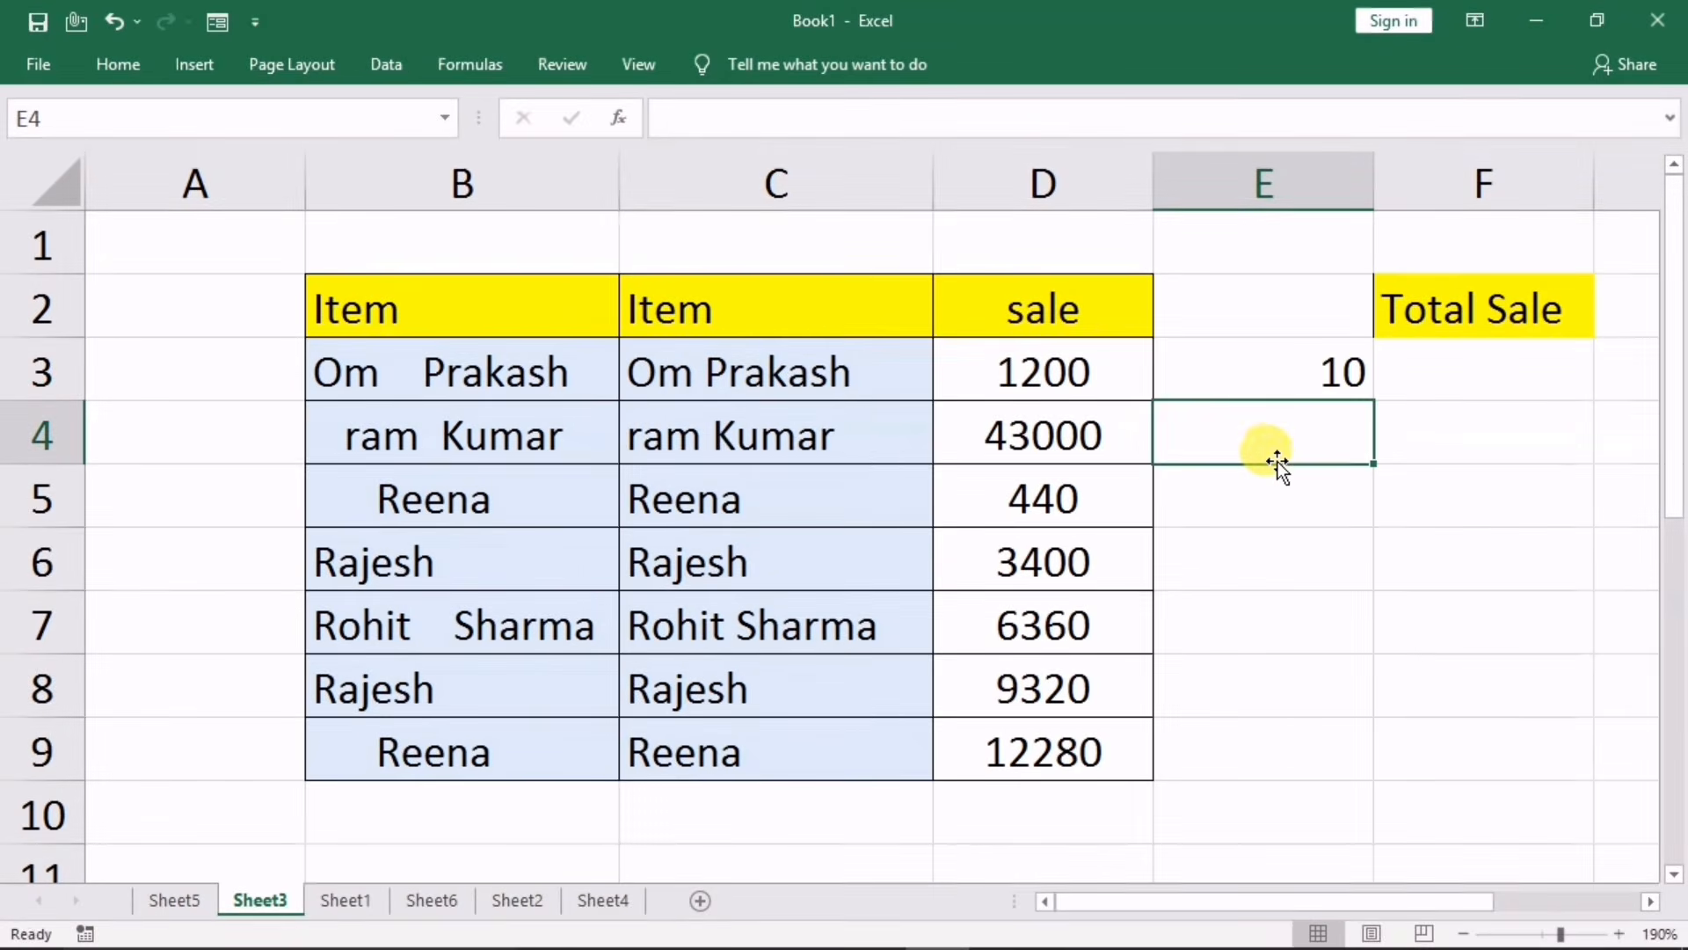
Step: Fill the LEN formula from E3 down through E9 for the remaining trimmed entries
click(1292, 377)
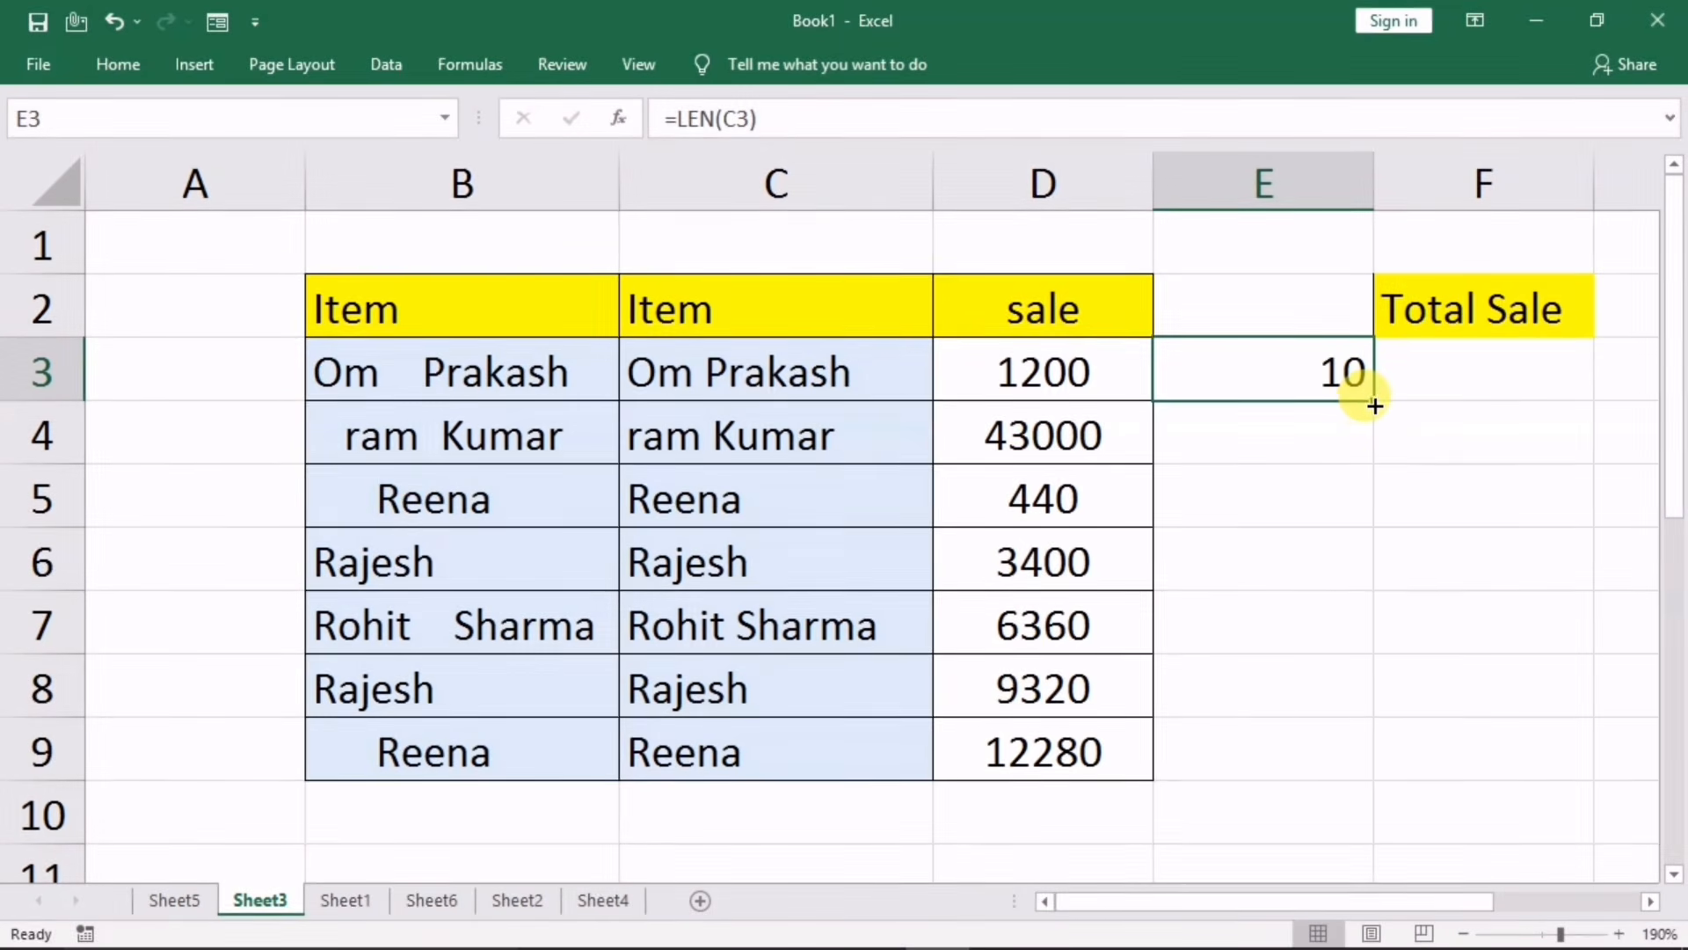
drag(1373, 403, 1326, 769)
click(1281, 519)
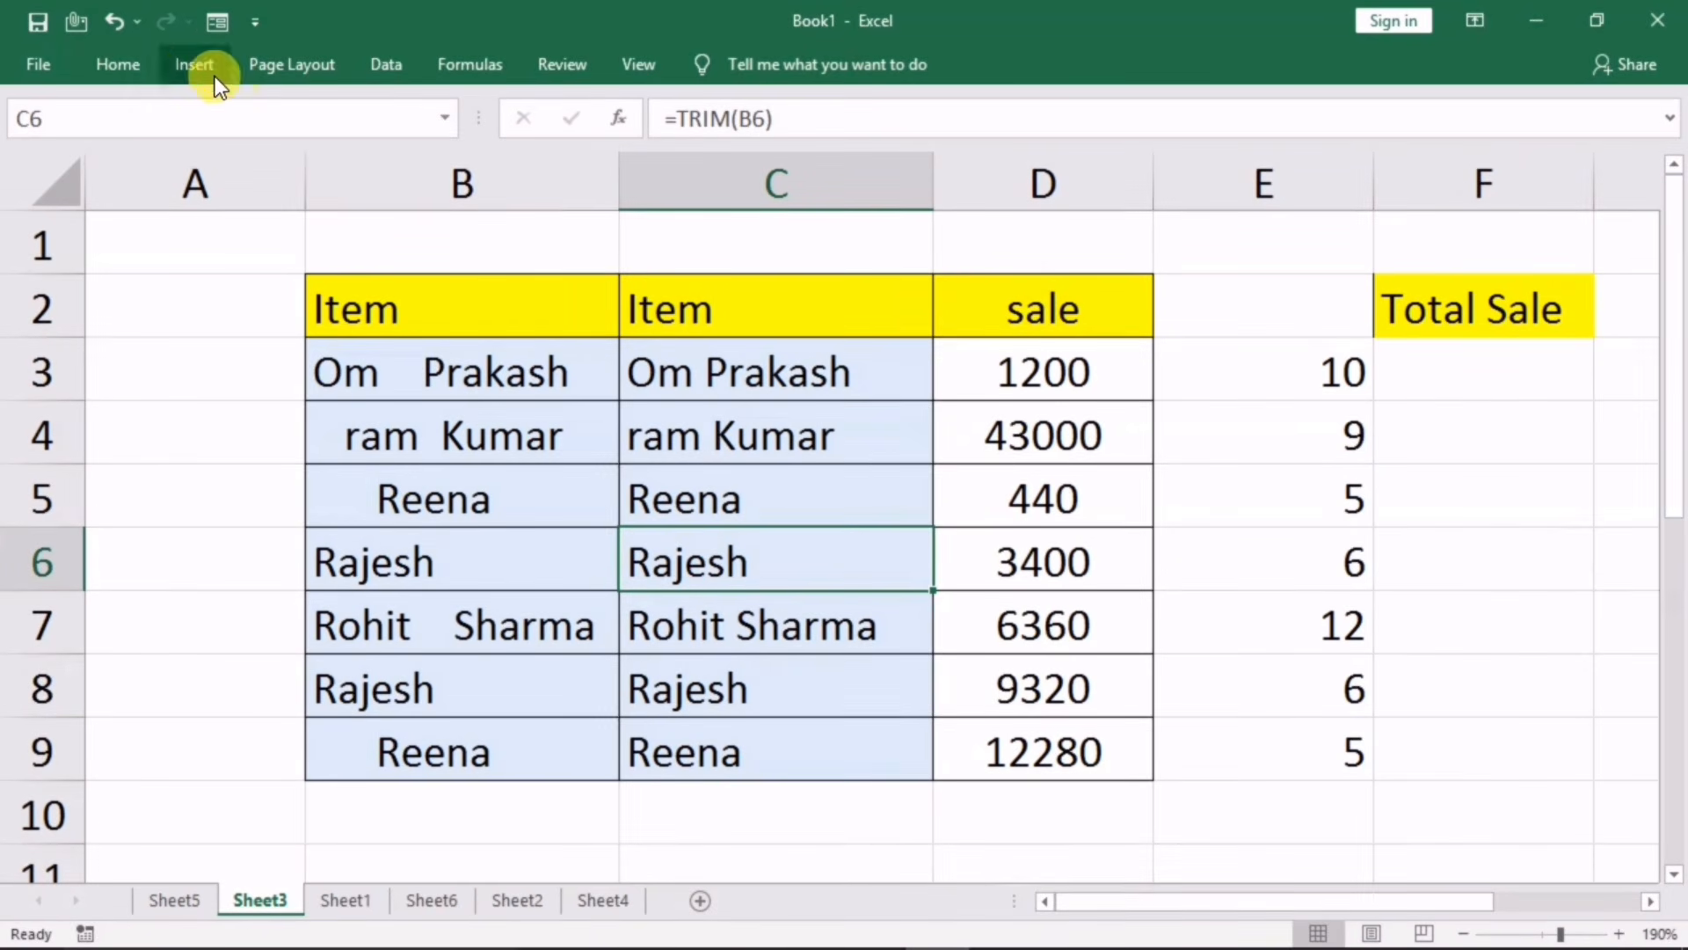
click(119, 65)
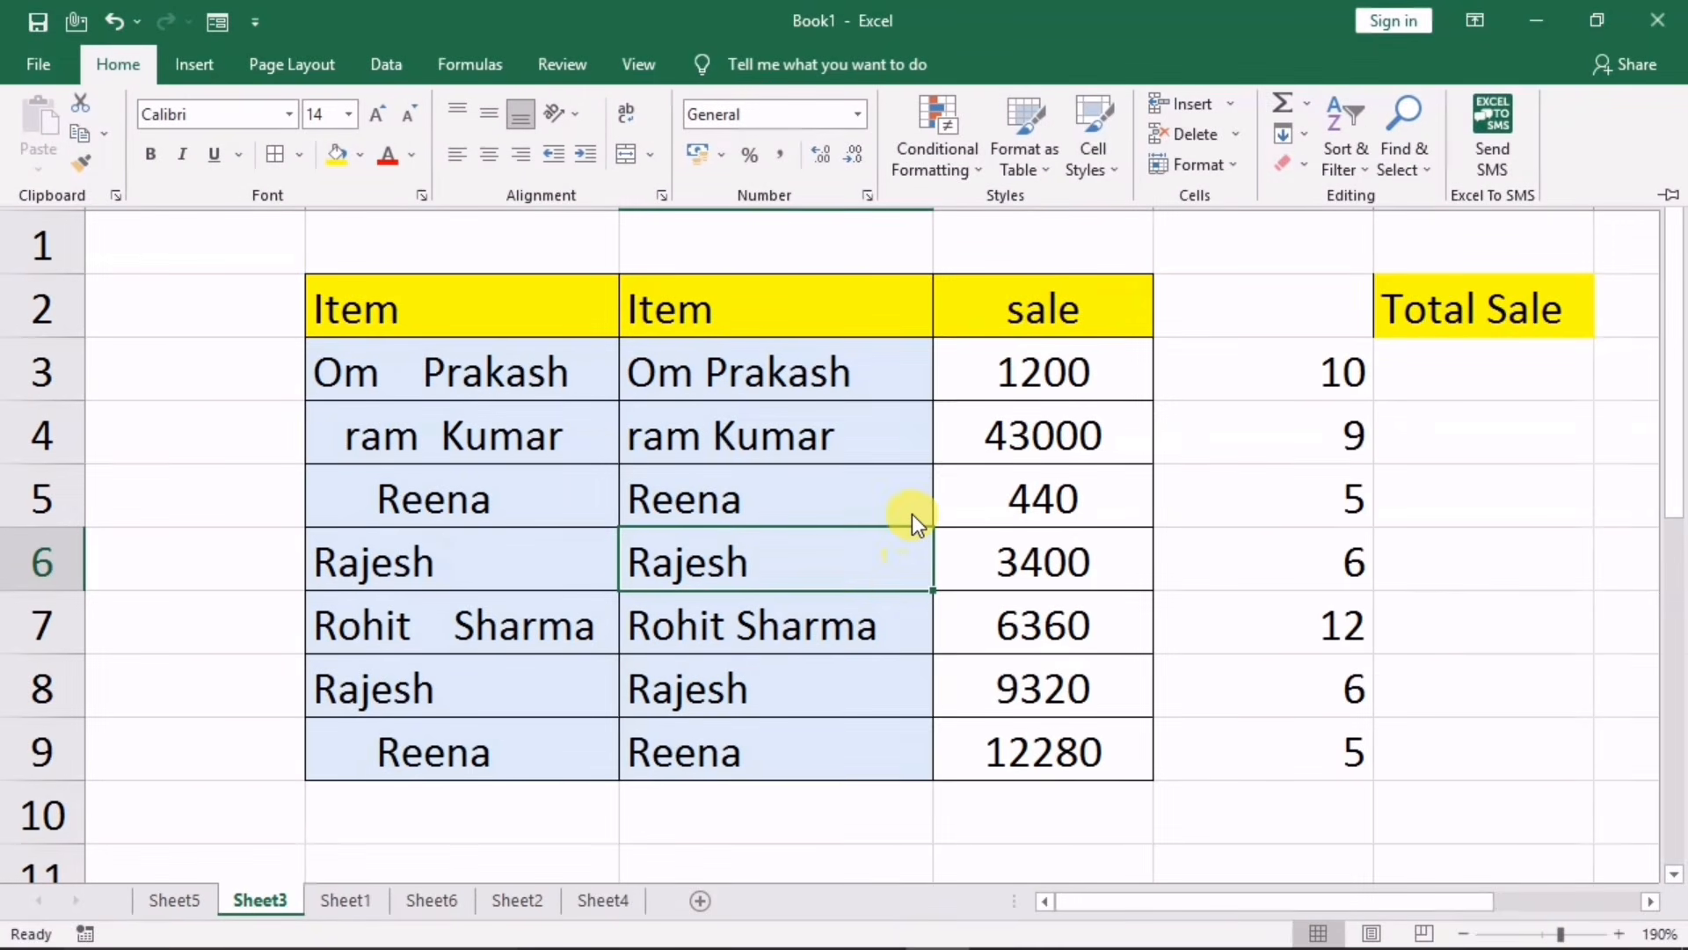